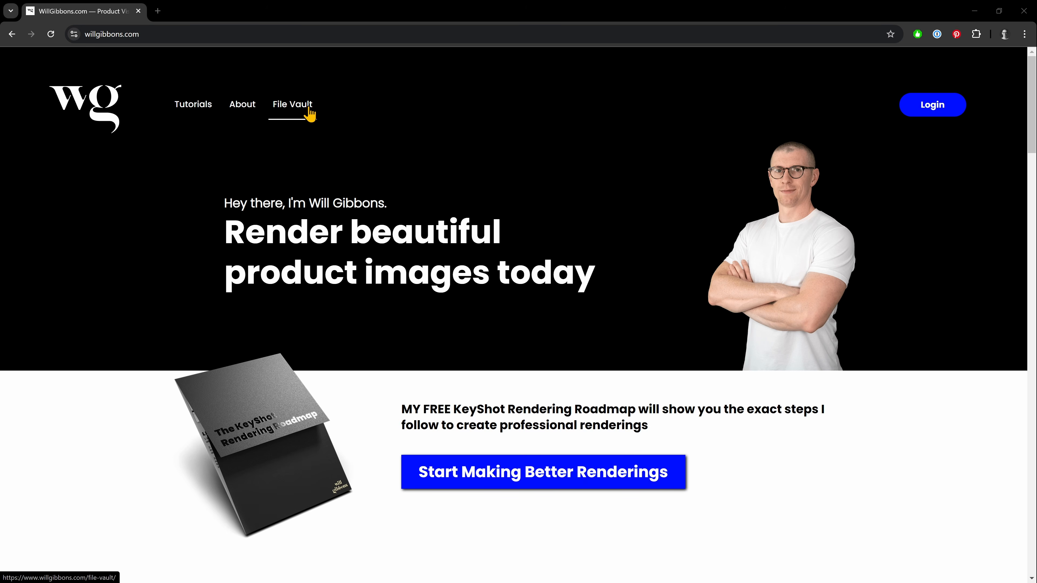
- Open the File Vault page on the site and sign up for access with the visitor's e-mail address
click(310, 109)
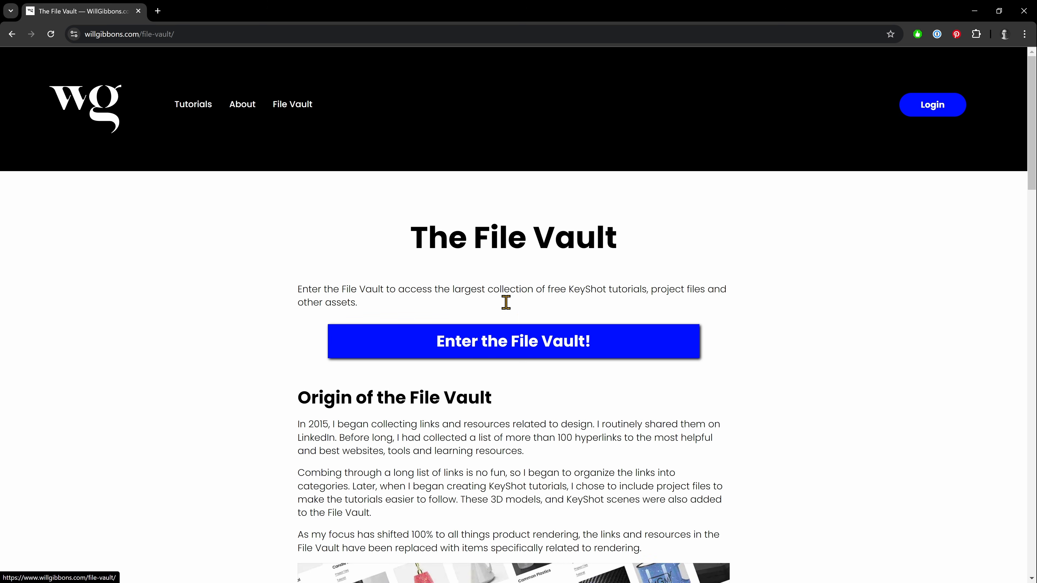
click(528, 342)
scroll(524, 332, down, 3)
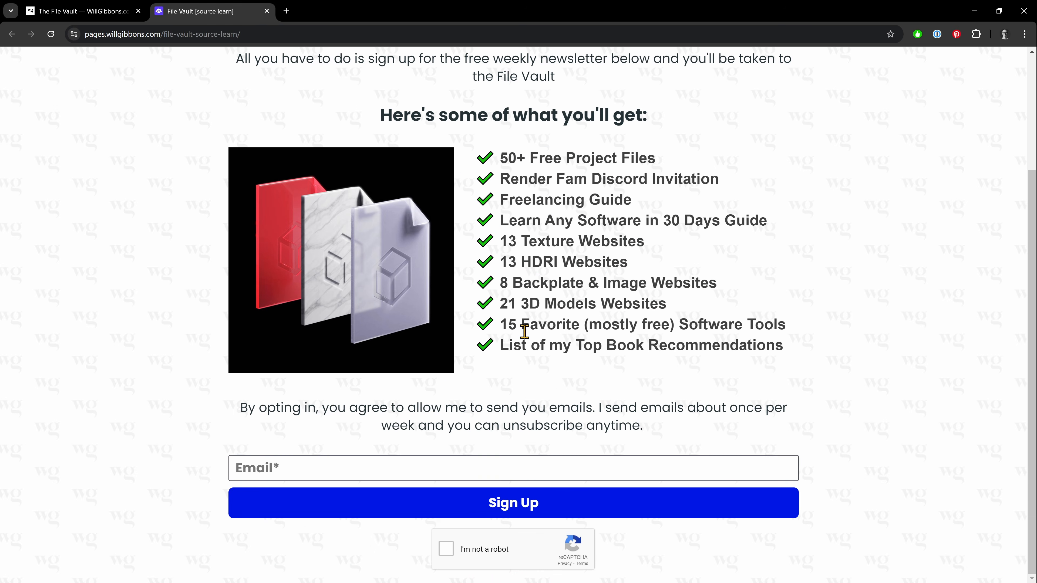
click(525, 463)
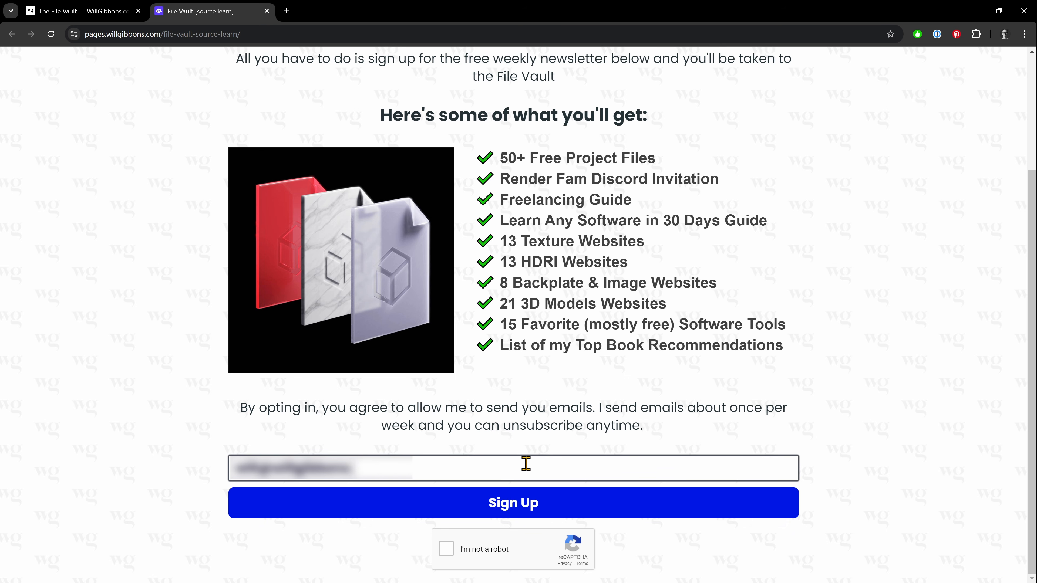
click(509, 504)
- Download the project files for Intro to KeyShot 2024 from the File Vault and place the zip on the desktop
mouse_move(821, 333)
middle_down()
mouse_move(822, 439)
mouse_move(806, 435)
middle_up()
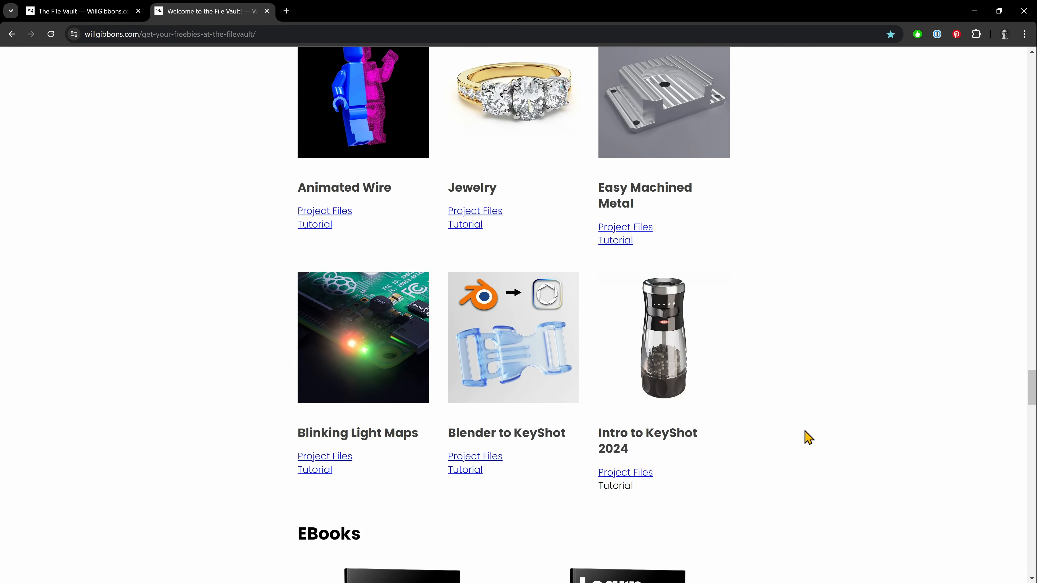
click(638, 476)
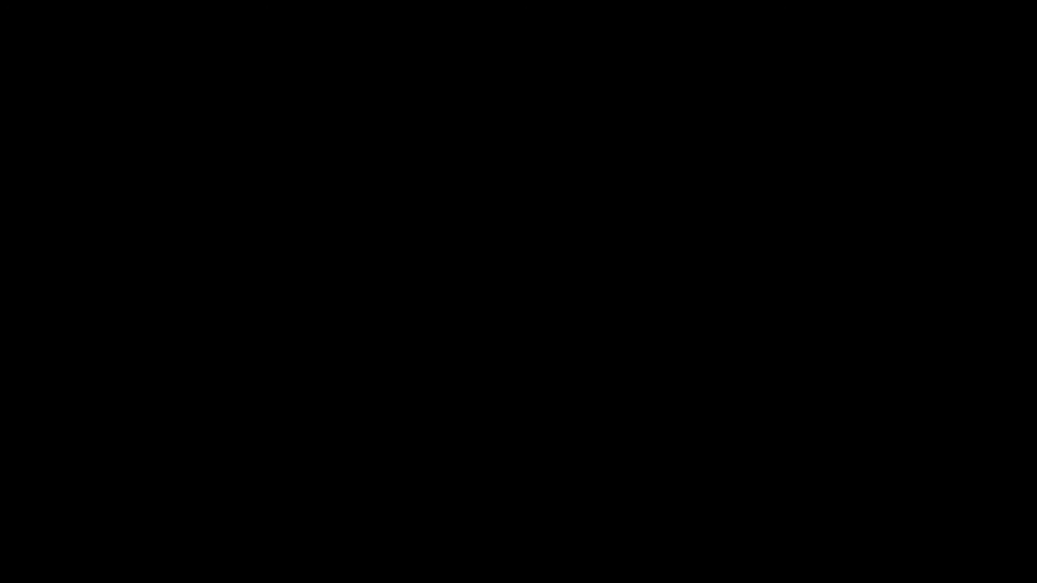
drag(1036, 269, 505, 154)
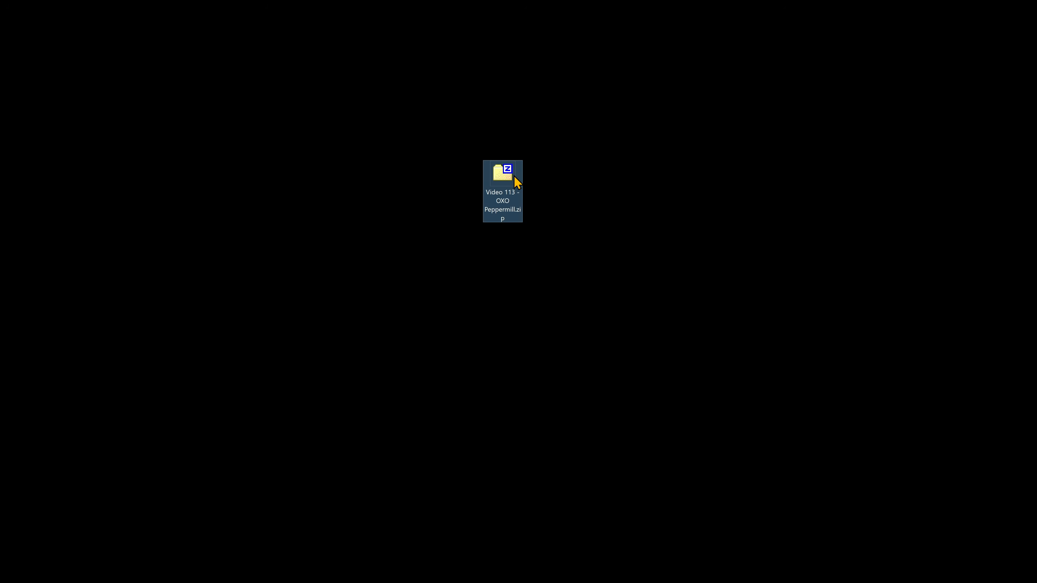
- Extract the Project Files folder from the Video 113 - OXO Peppermill zip onto the desktop and open it
double_click(506, 174)
drag(309, 160, 829, 291)
click(779, 89)
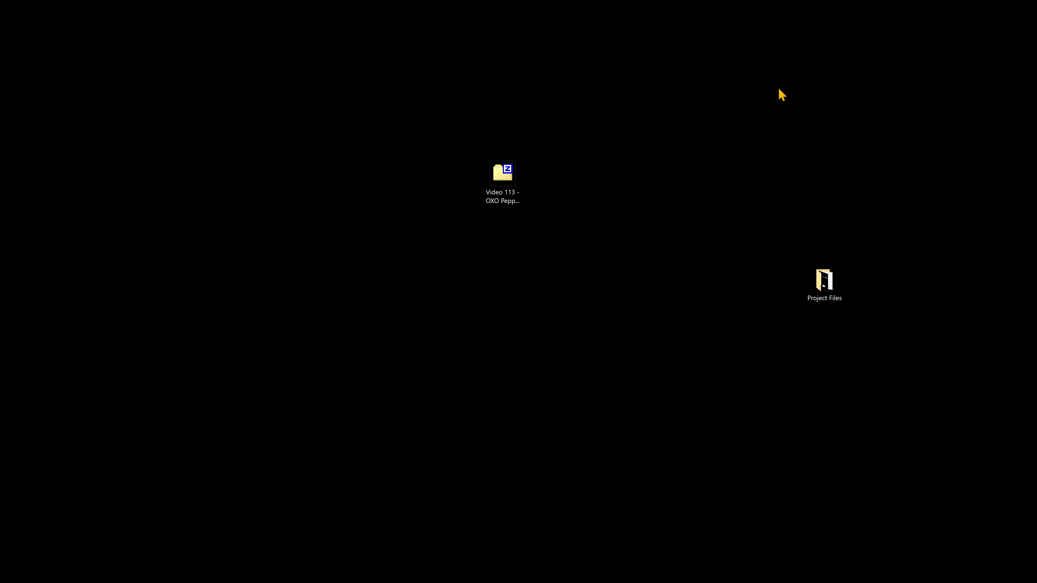
double_click(823, 281)
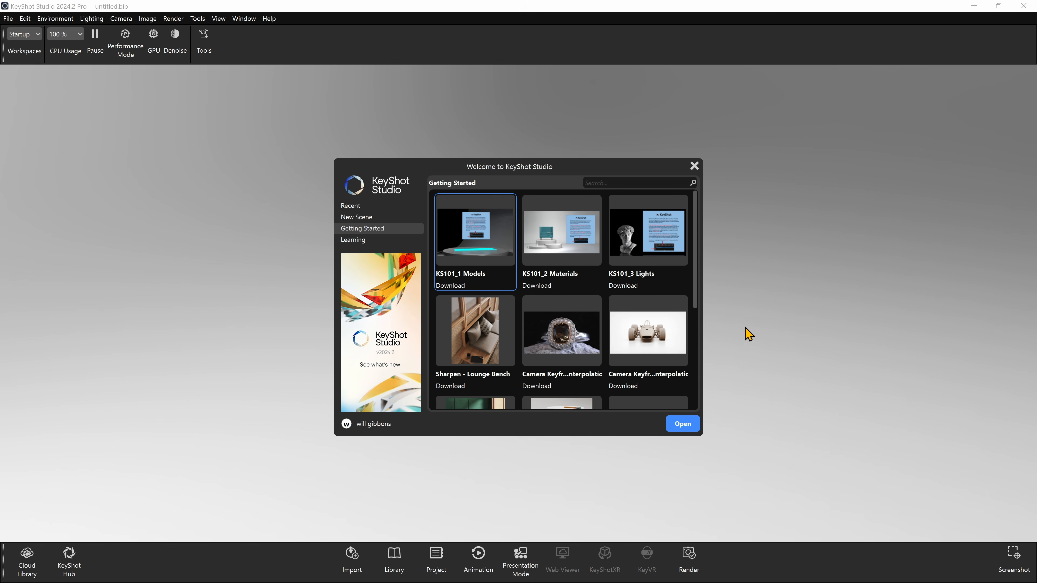
- Switch to KeyShot Studio, dismiss the welcome window, and set the interface font size to 11 in the saved preferences
click(694, 166)
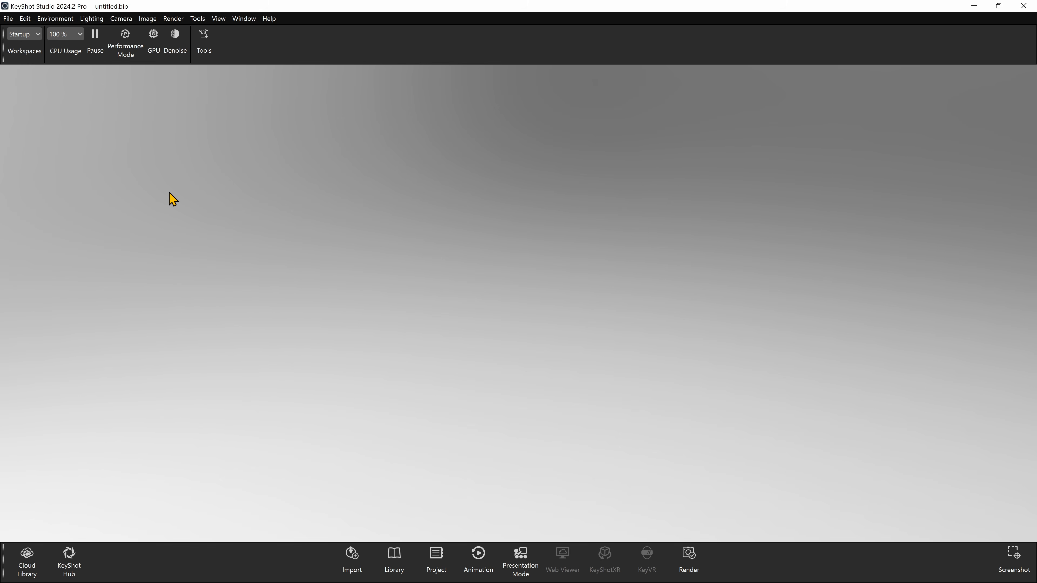
click(25, 18)
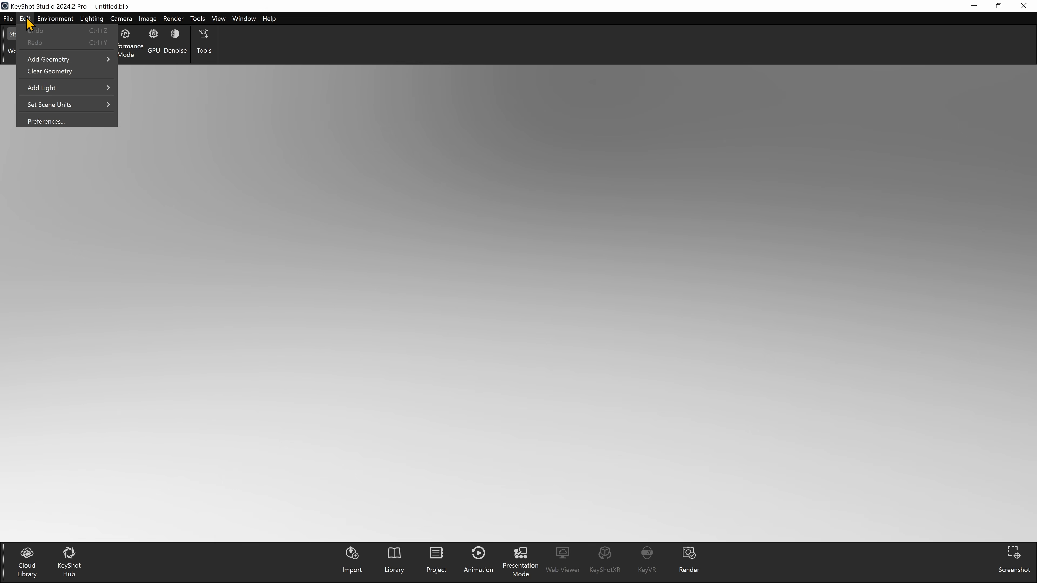
click(52, 123)
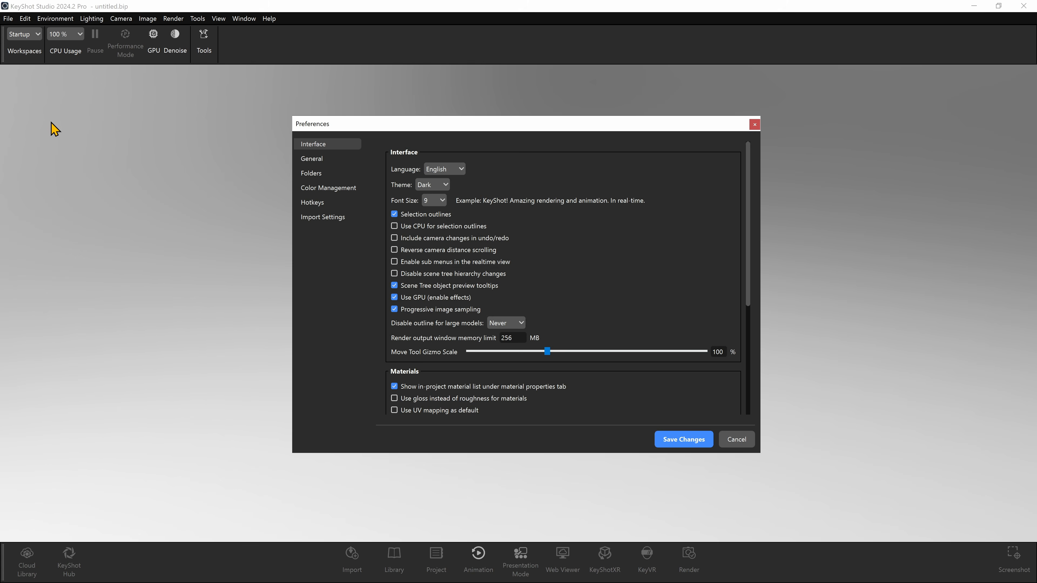
click(442, 201)
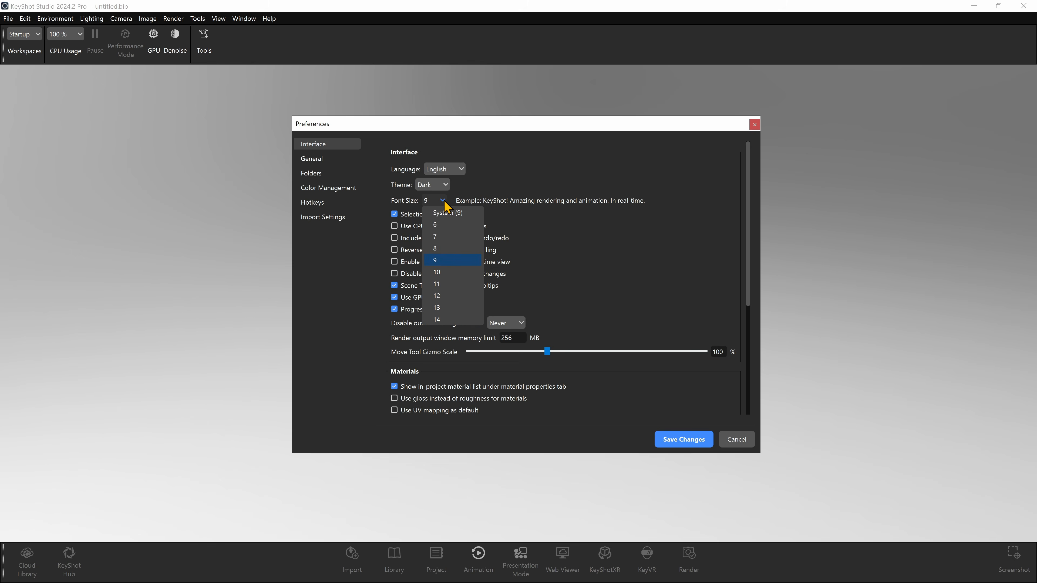
click(452, 284)
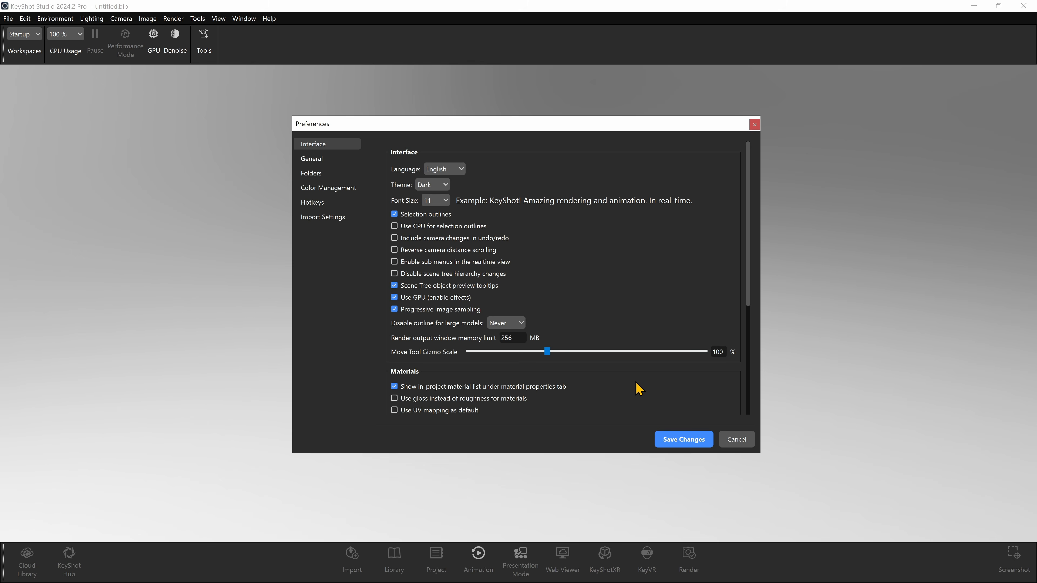
click(669, 439)
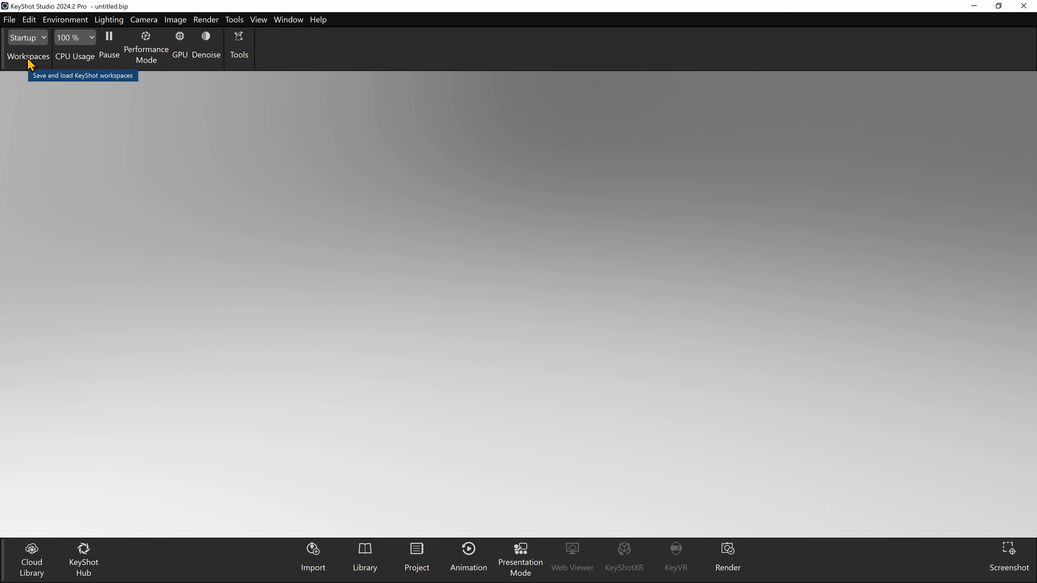
- Load the Default workspace and hide the text labels of the main toolbar's icons
click(44, 38)
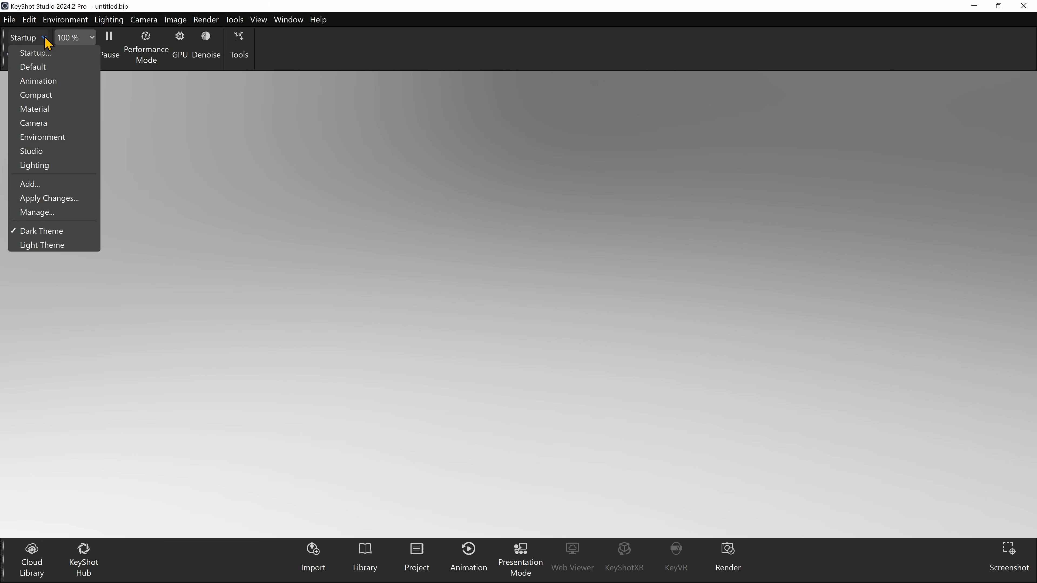
click(33, 67)
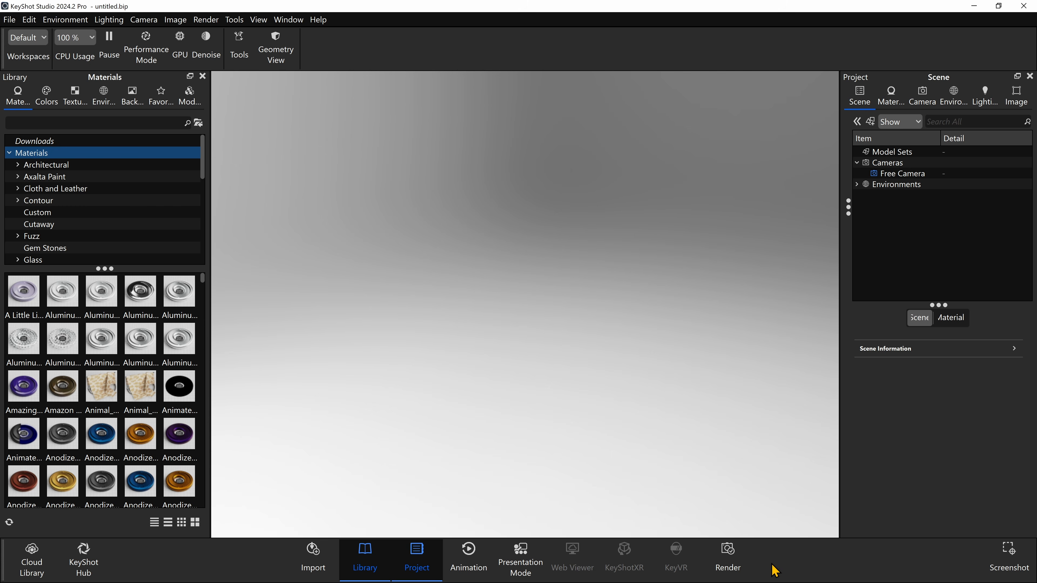
right_click(767, 554)
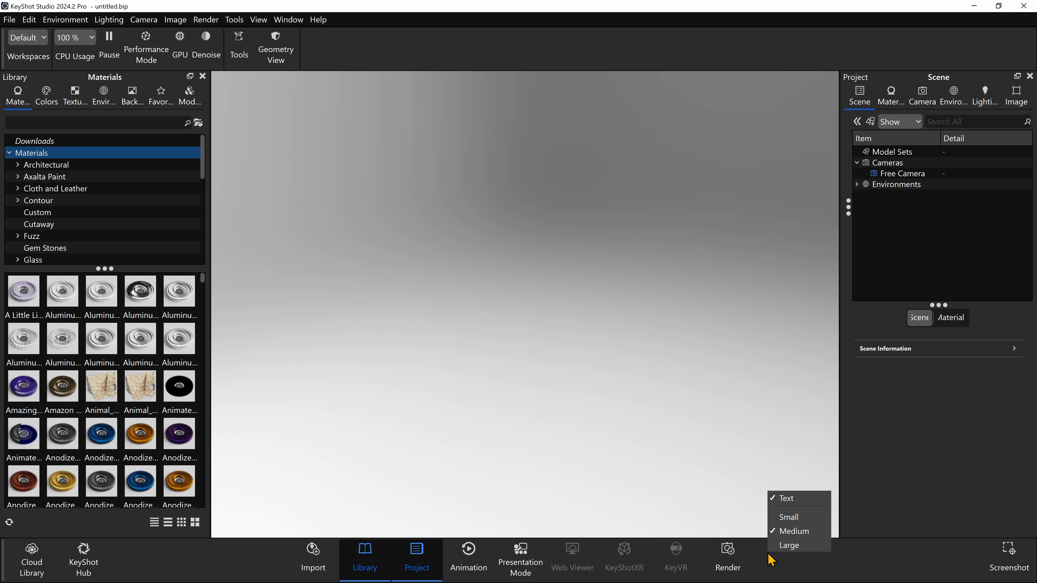
click(780, 498)
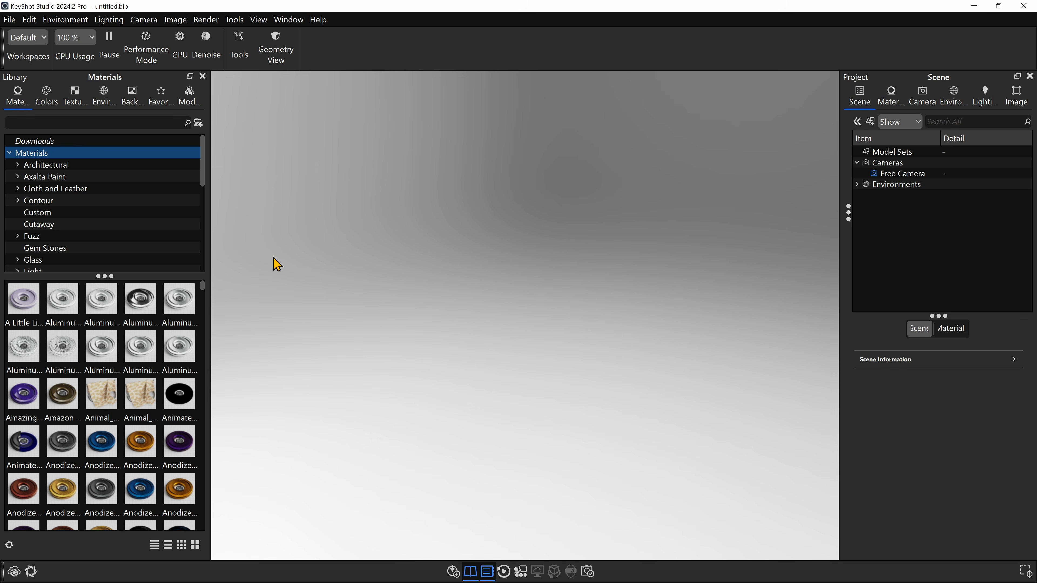
- Save the current layout as a new workspace, named with the owner's first name followed by "Workspace"
click(42, 37)
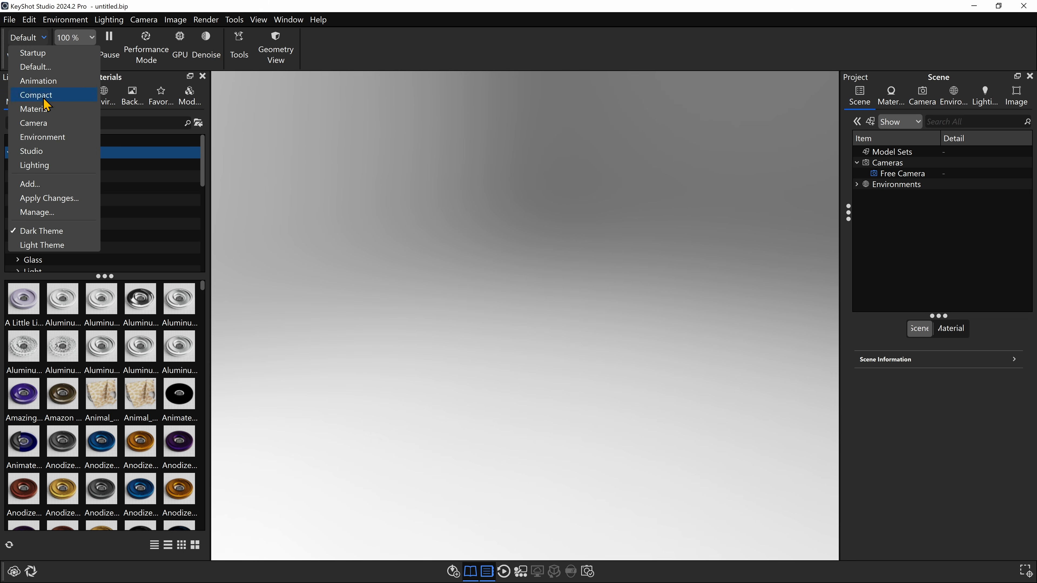
click(57, 185)
drag(71, 51, 322, 133)
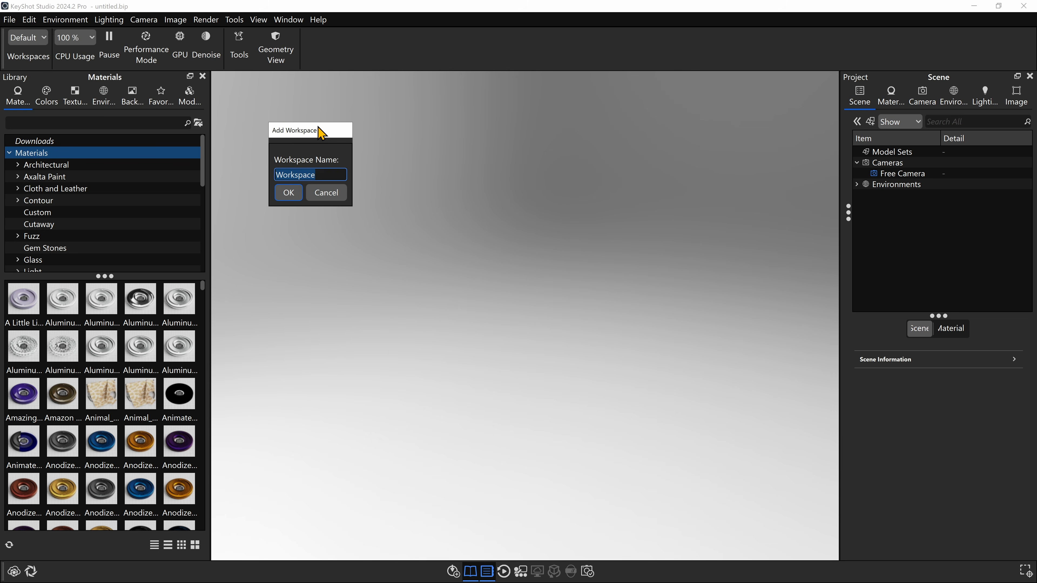
text(Will's Workspace)
key(Return)
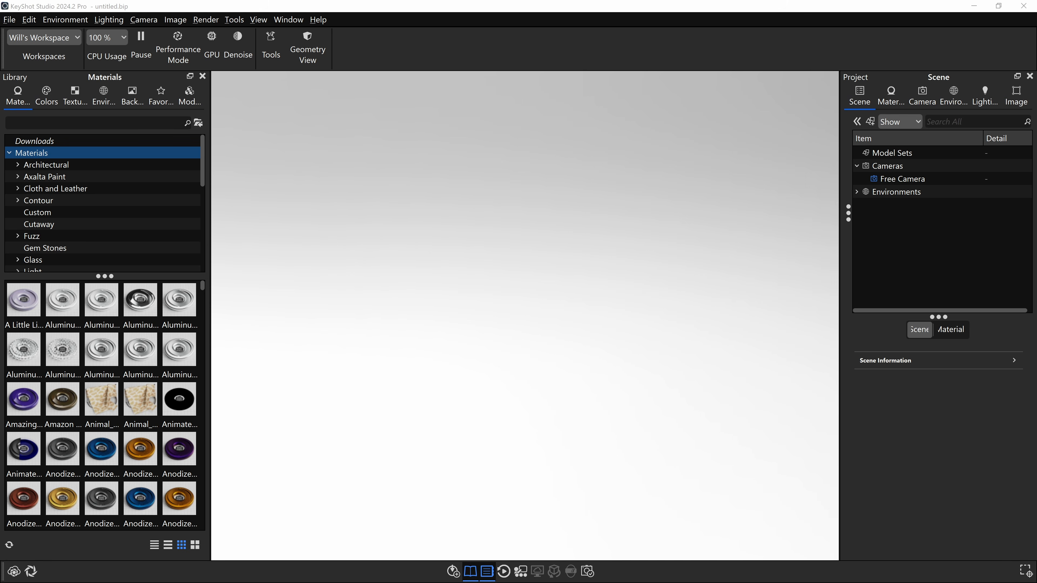
- Bring OXO Grinder Assembly v31.step from the Project Files folder into the KeyShot scene to start its import
drag(1036, 267, 576, 270)
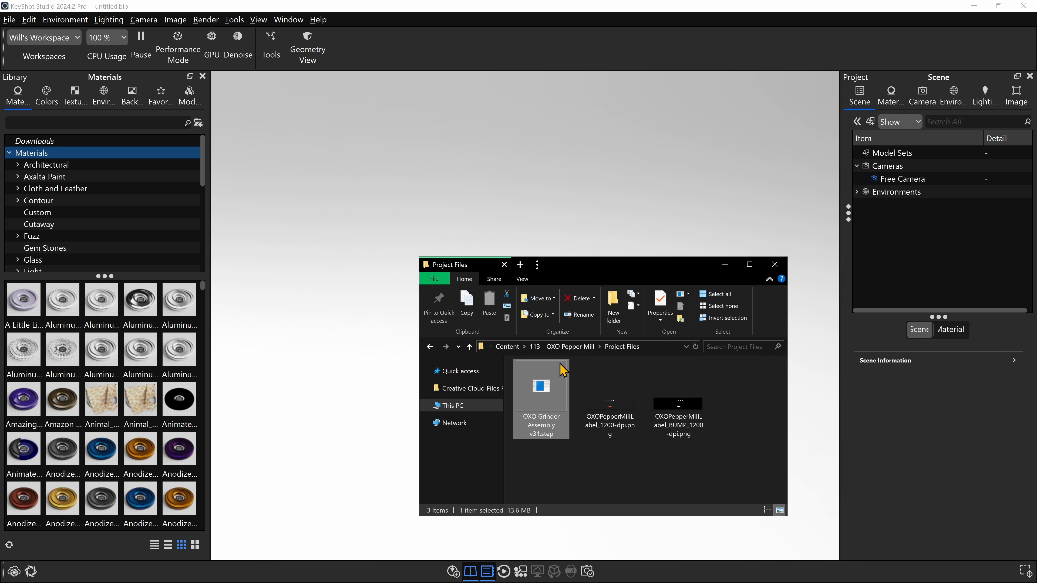
drag(529, 420, 563, 202)
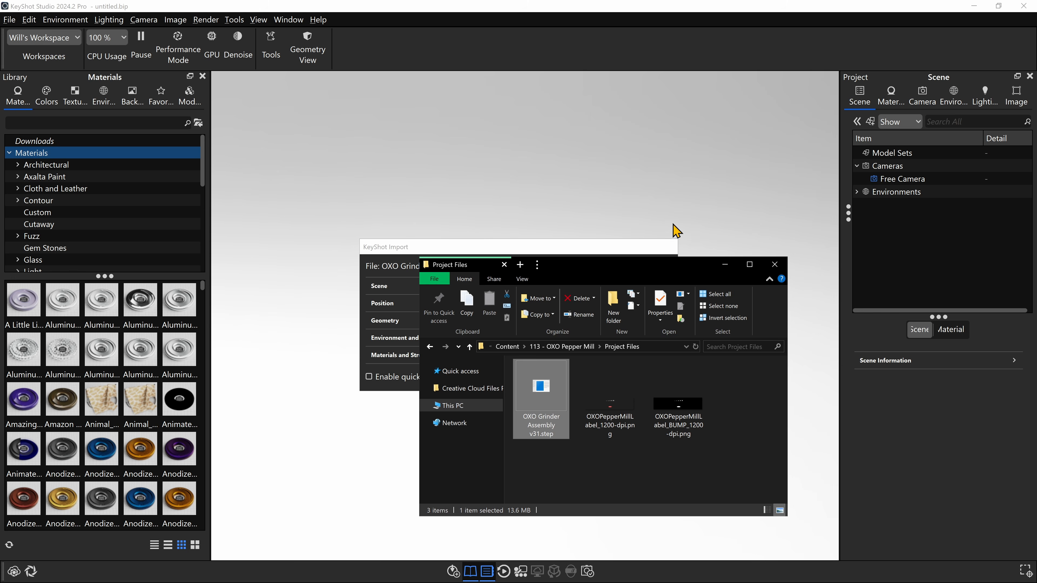
drag(659, 270, 1036, 225)
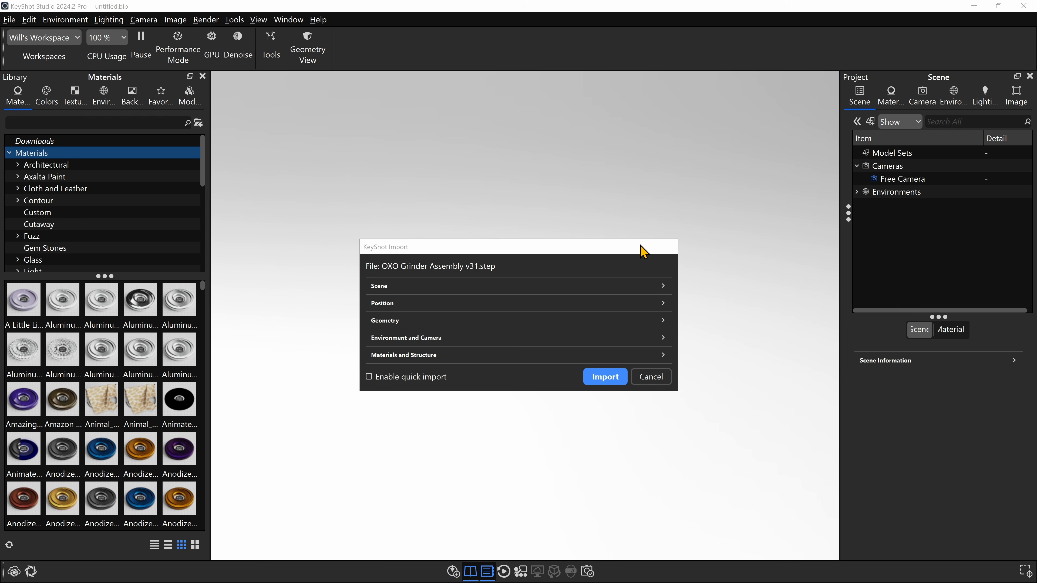
- Expand all import option sections and import the assembly into the Default model set with the preset options
drag(640, 246, 653, 125)
click(676, 164)
click(676, 203)
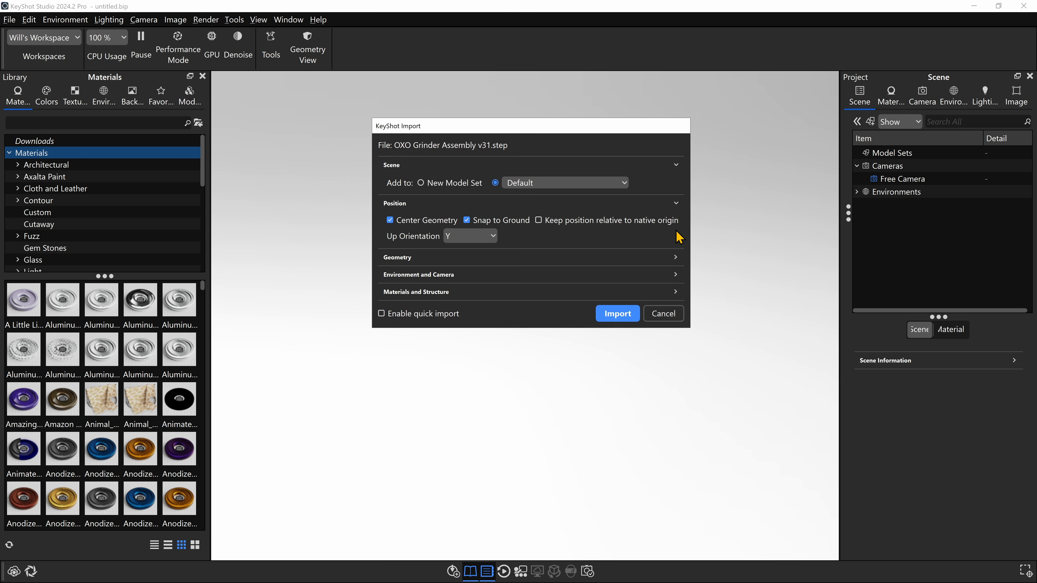
click(677, 258)
click(675, 317)
click(676, 365)
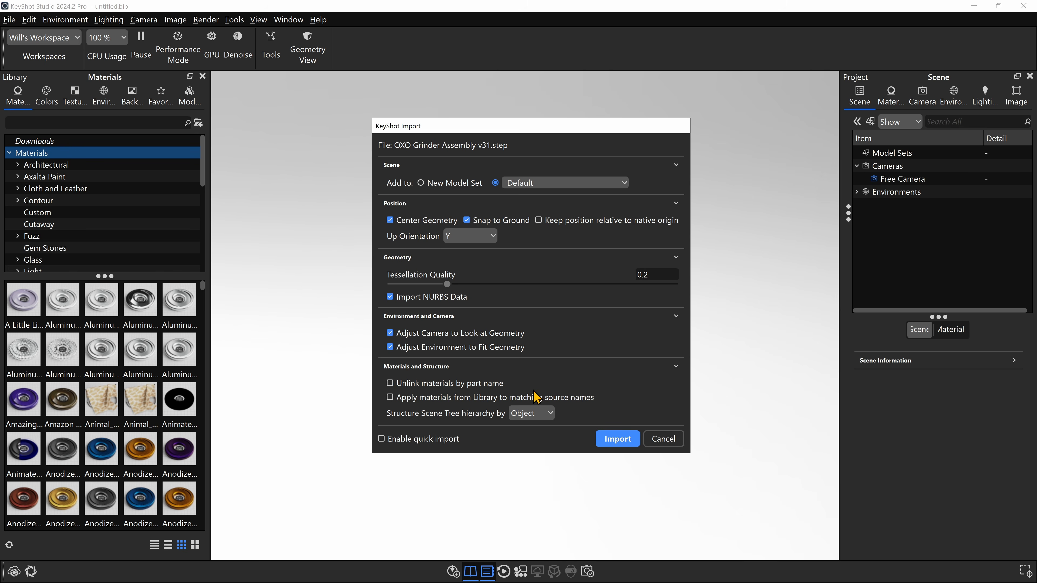
click(616, 440)
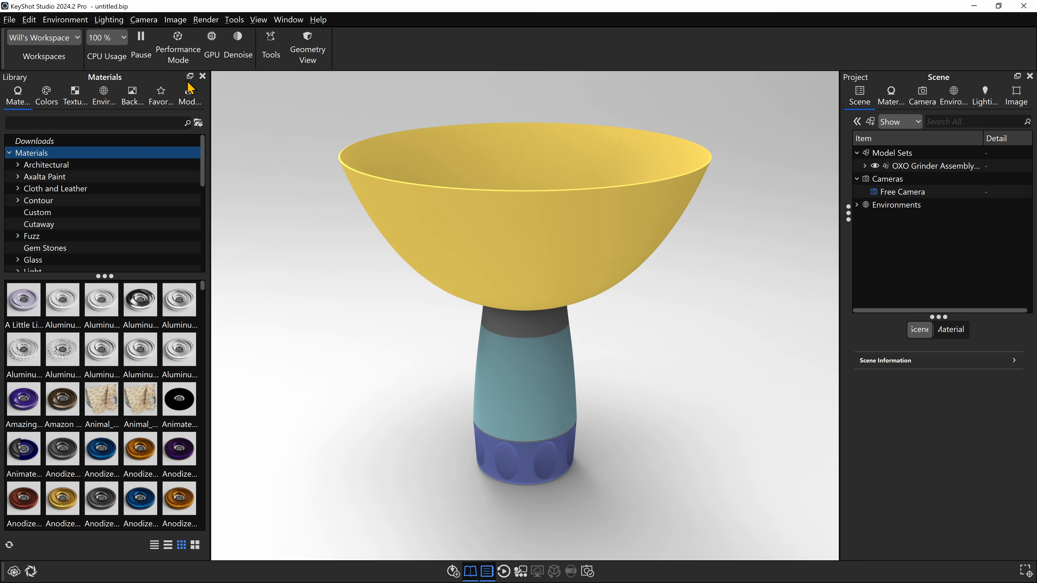
- Limit CPU usage to 50 % (32 cores) and enable GPU mode for real-time rendering
click(126, 38)
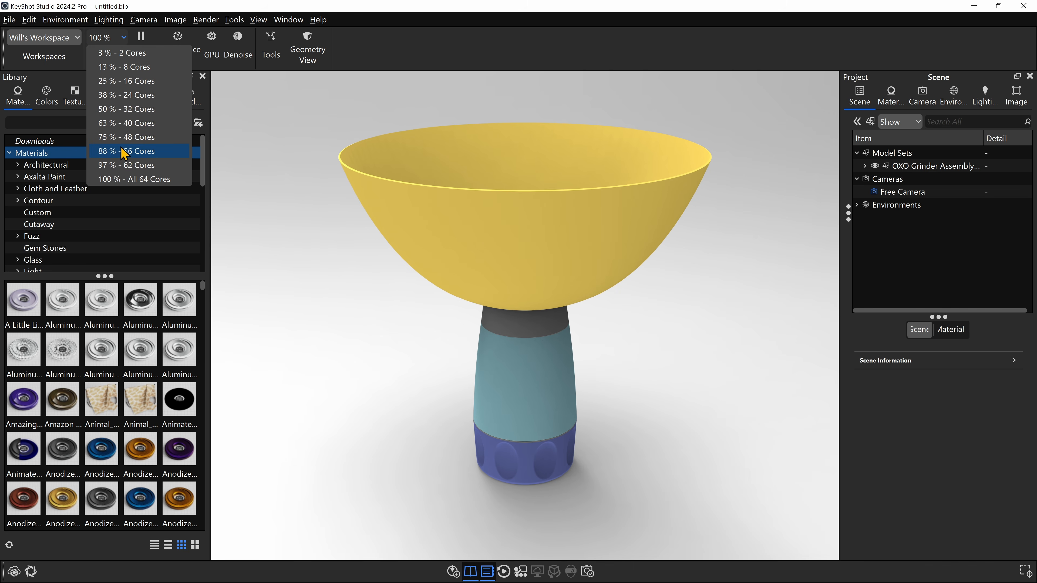
click(139, 108)
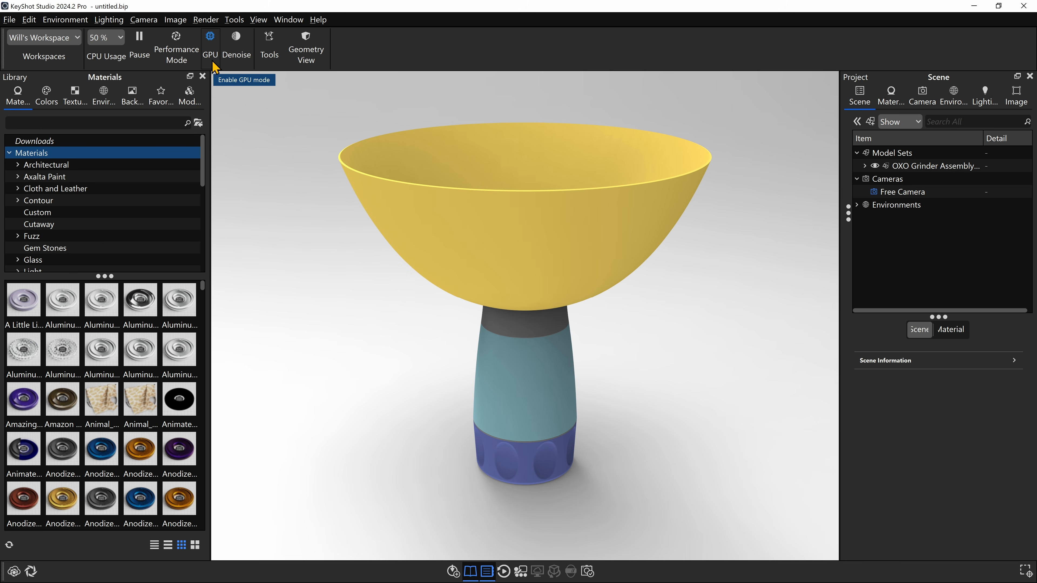
click(211, 52)
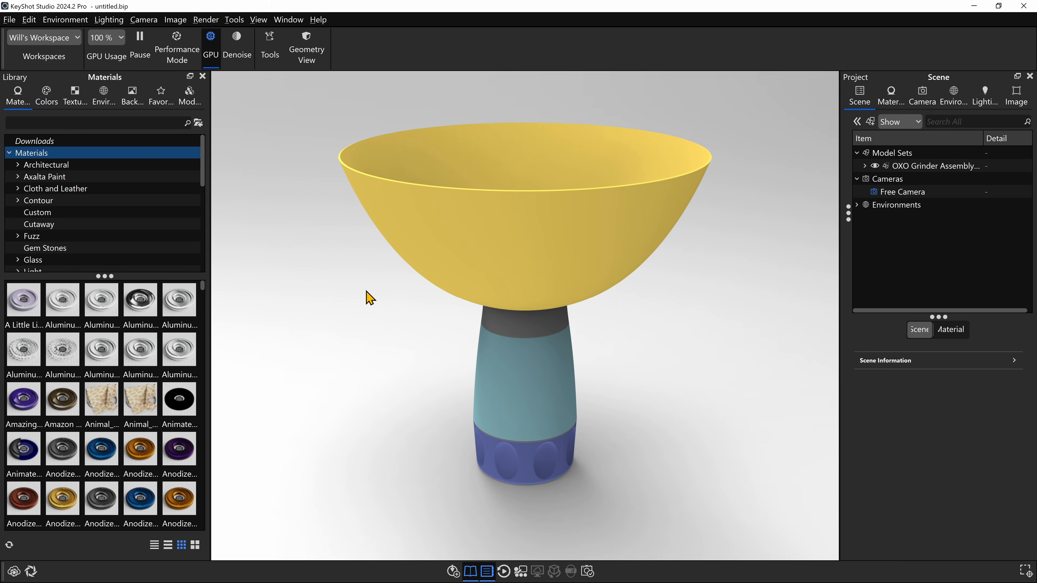
- Examine the imported pepper mill from above and at different distances by orbiting, panning and zooming the camera
drag(737, 181, 653, 224)
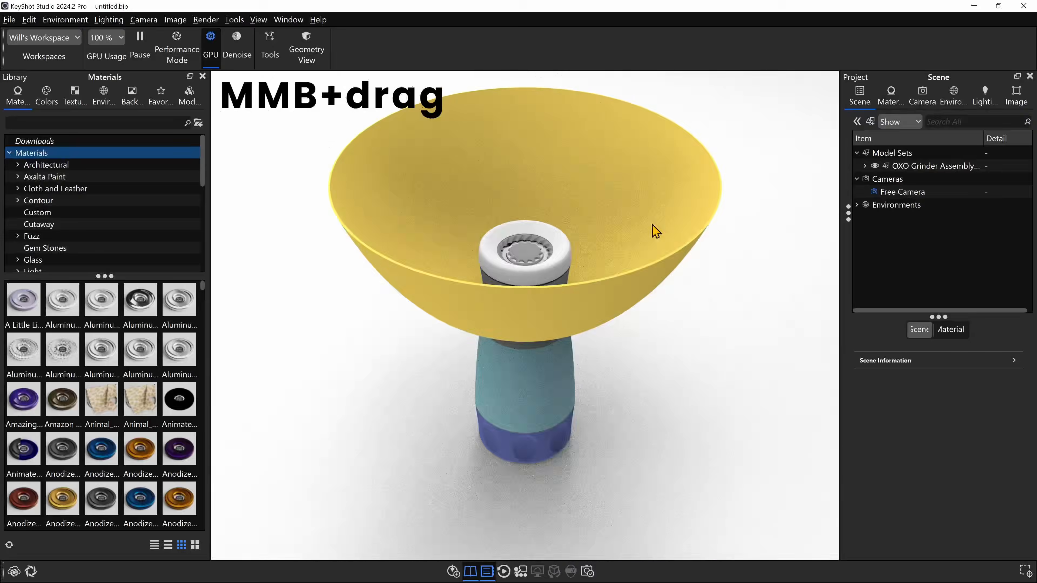
middle_drag(653, 223, 672, 282)
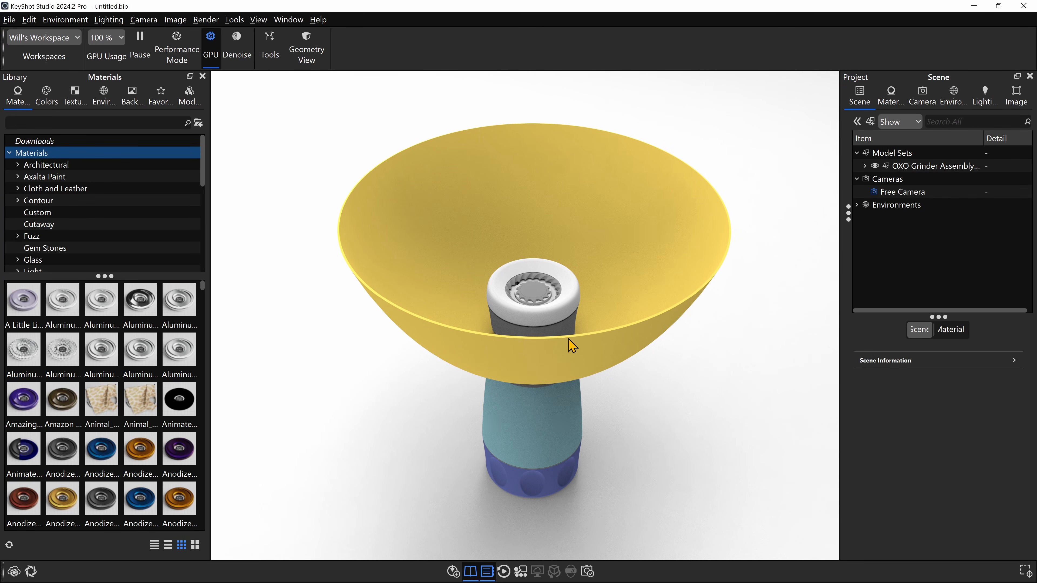
scroll(571, 345, down, 3)
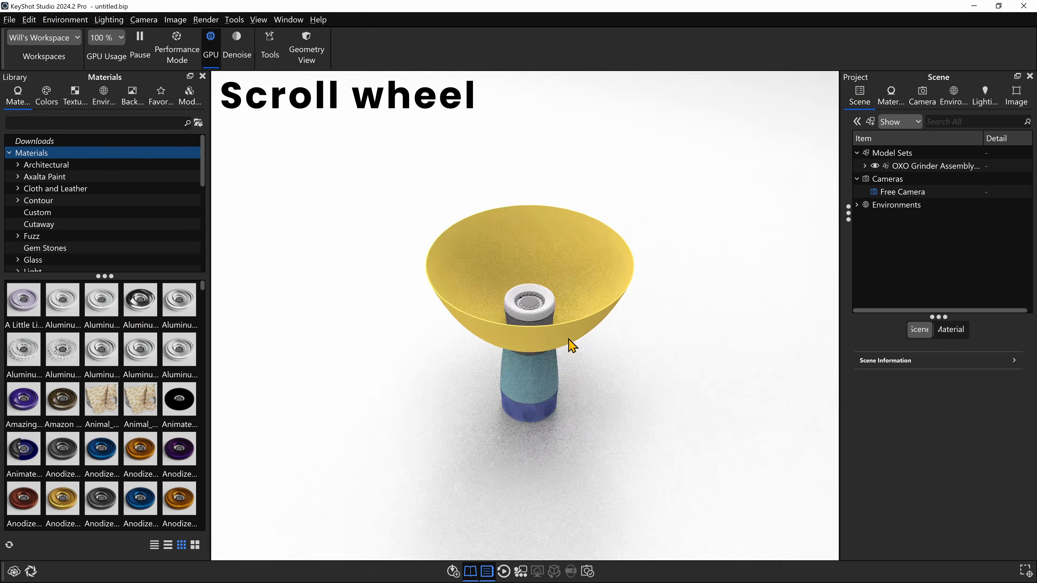
scroll(572, 345, up, 6)
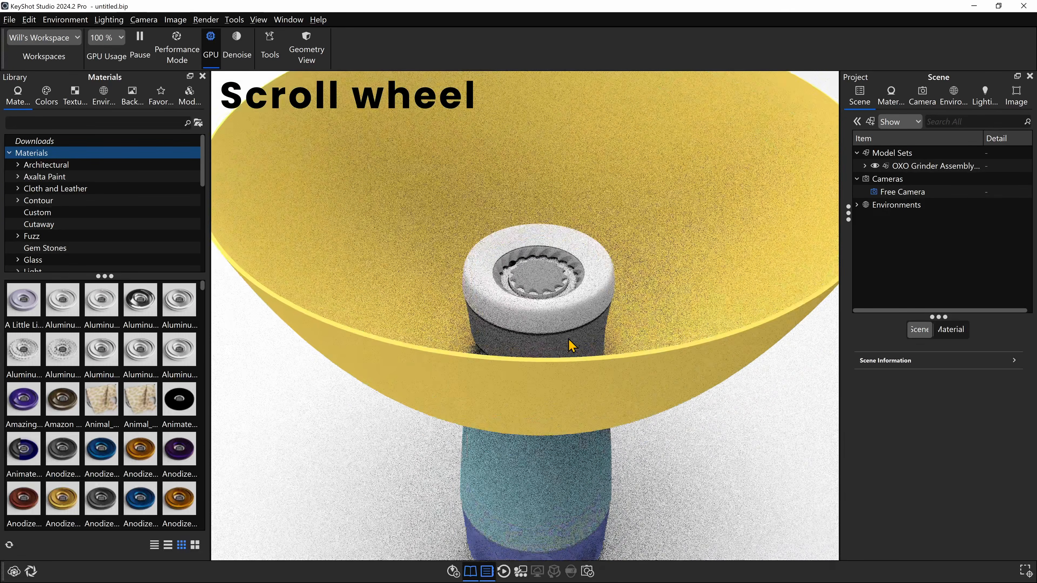
scroll(571, 346, down, 6)
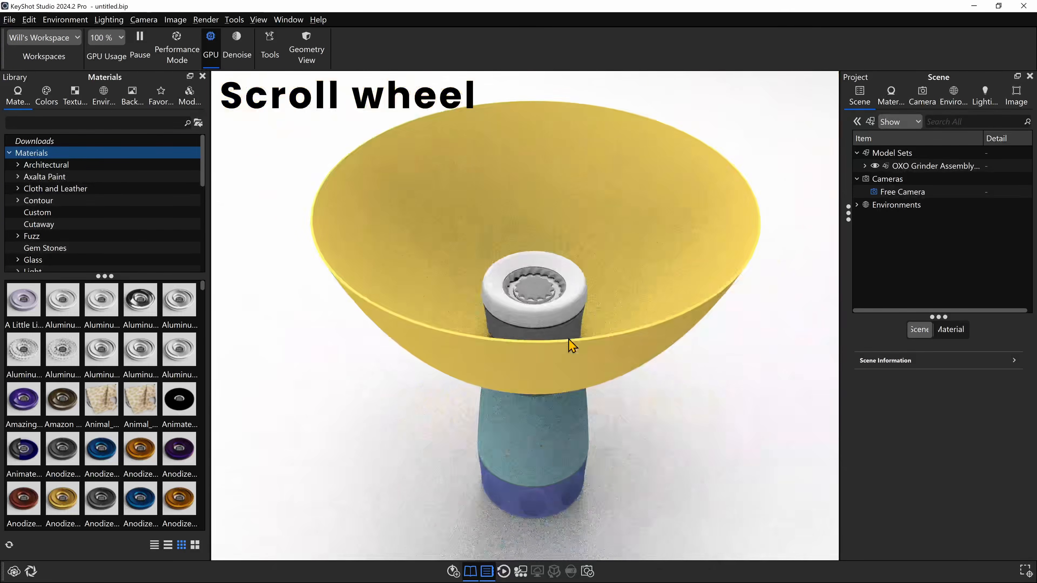
scroll(572, 345, up, 6)
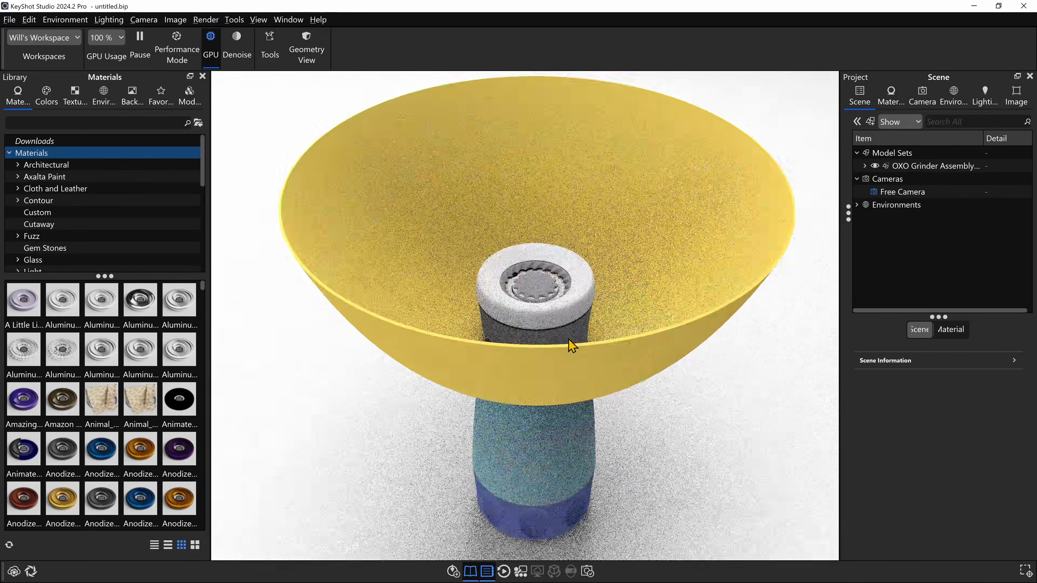
- Inspect the funnel's interior and the grinder's top from steeper camera angles and varying distances
scroll(572, 345, down, 2)
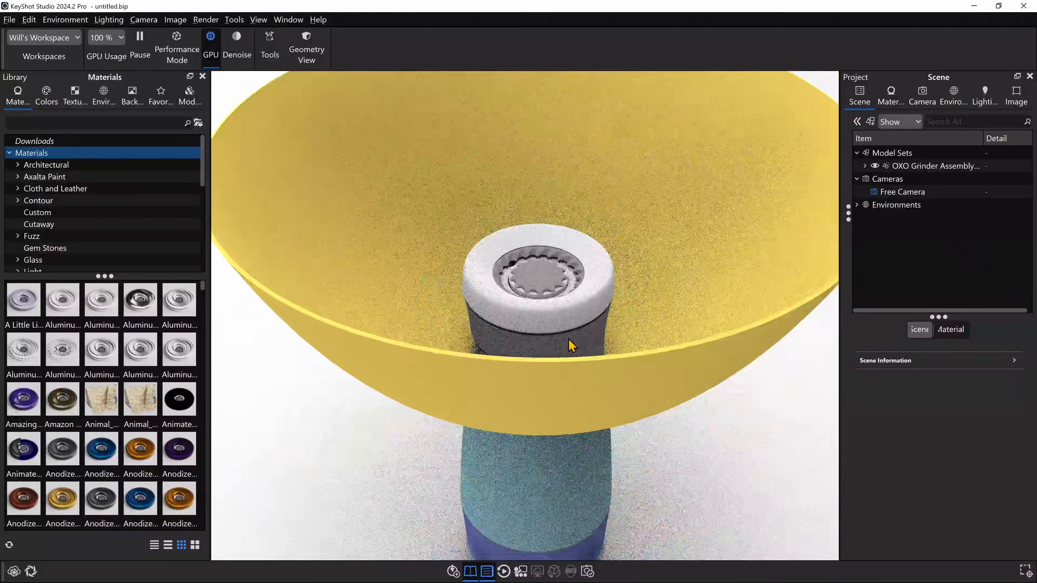
scroll(571, 345, down, 4)
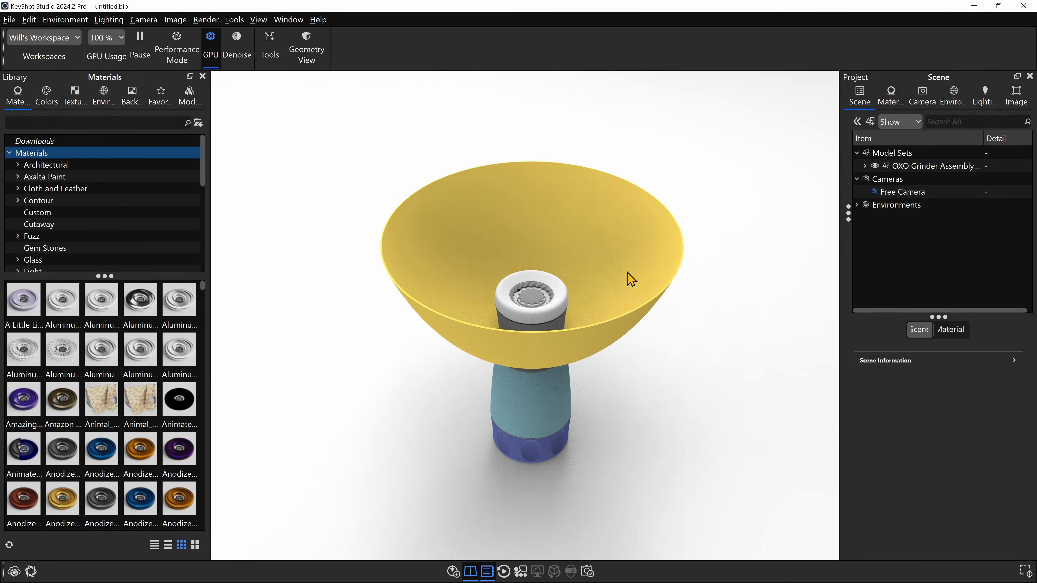
drag(631, 279, 613, 309)
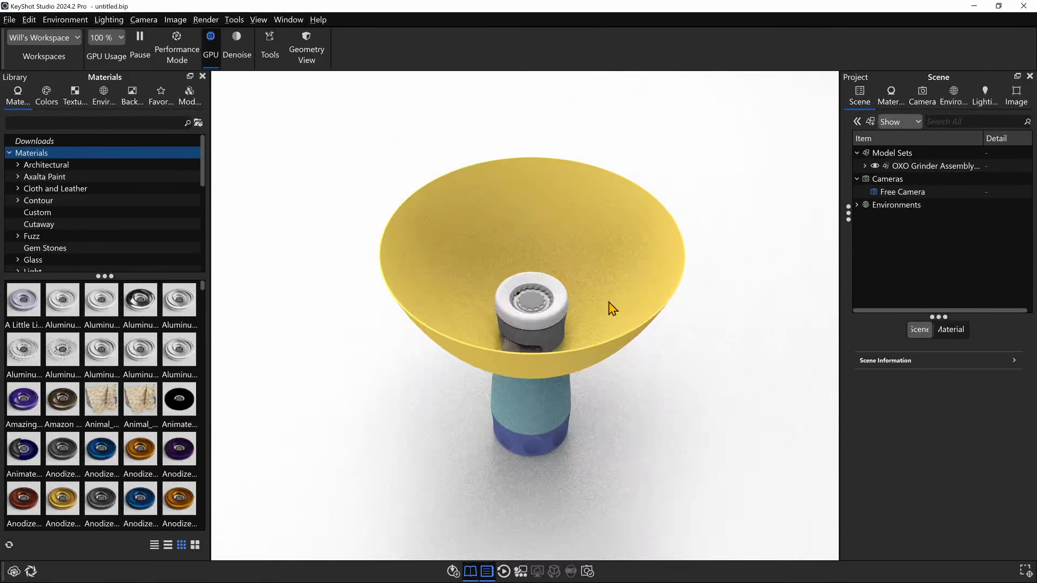
middle_drag(608, 302, 595, 332)
scroll(597, 316, up, 5)
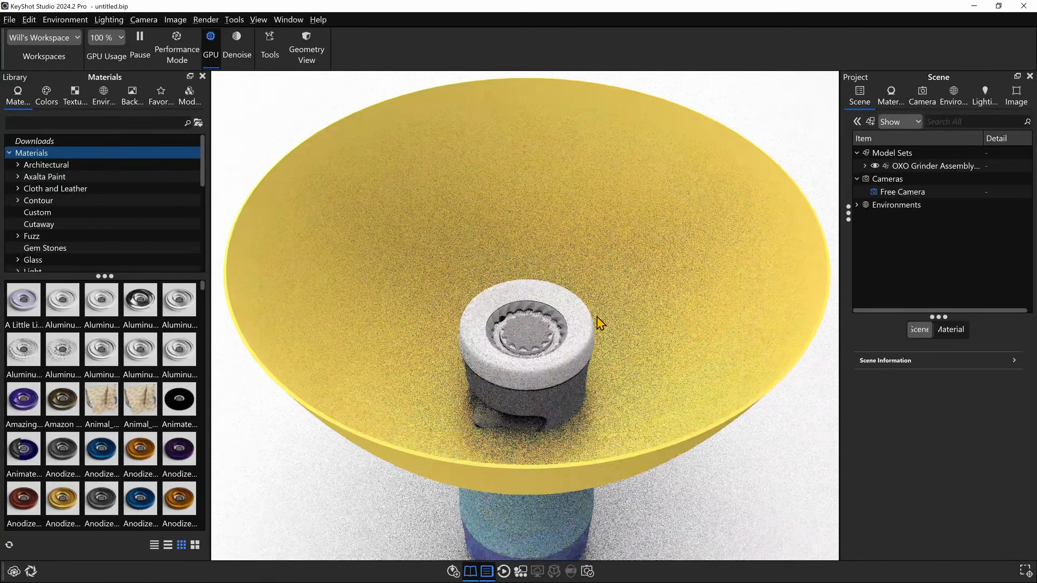
scroll(598, 321, down, 5)
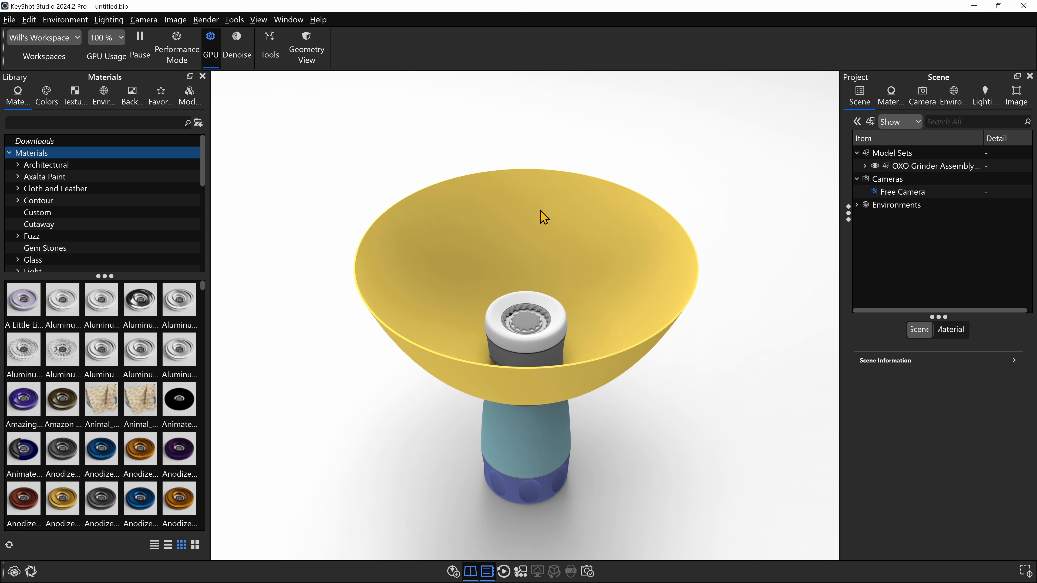
- Highlight the funnel, screw, Upper, Shaft and Lower Assembly parts one by one to identify how the model is structured
click(546, 219)
drag(675, 409, 664, 340)
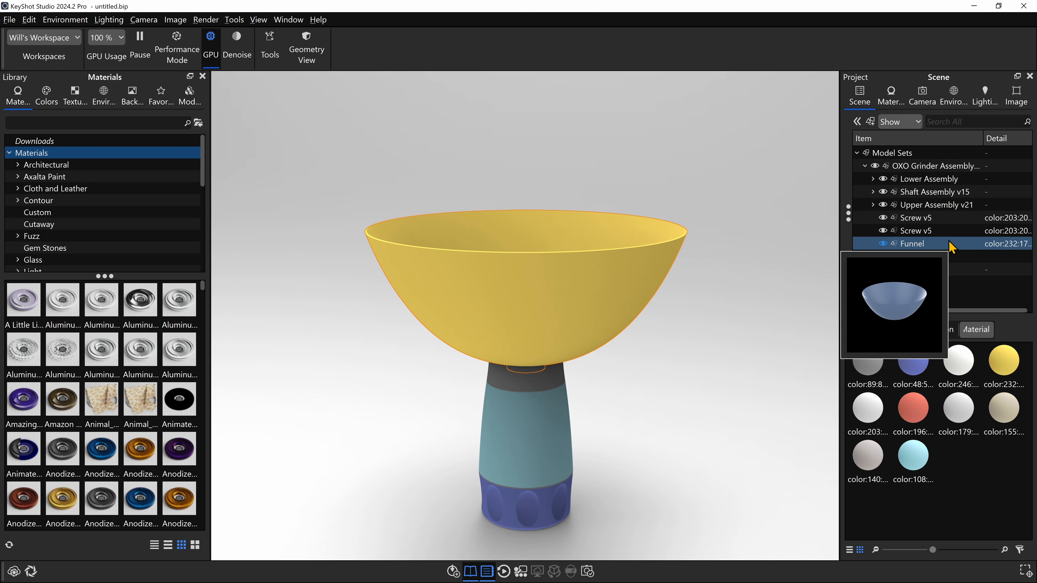
click(936, 221)
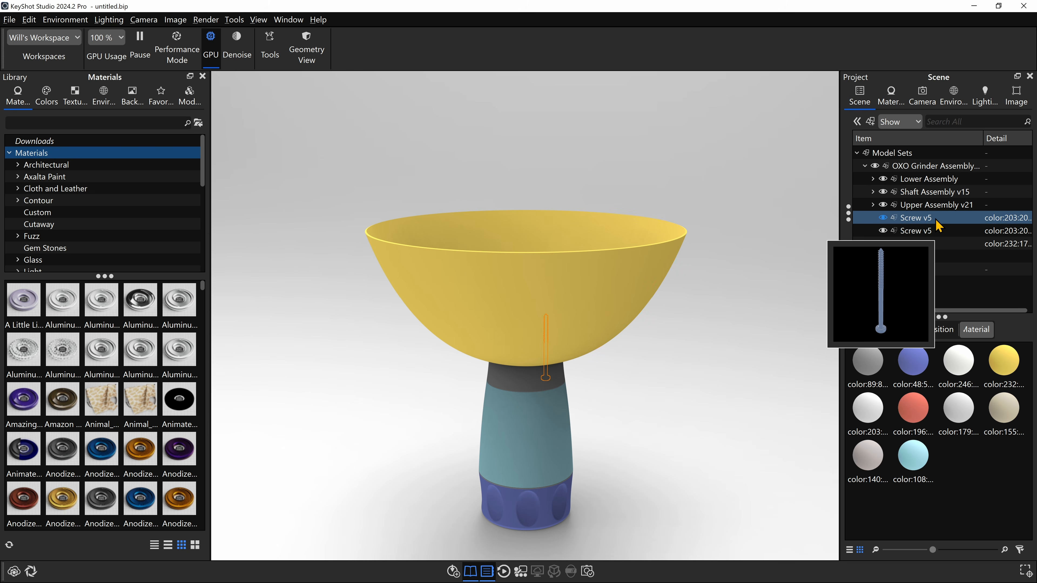
click(935, 206)
click(936, 194)
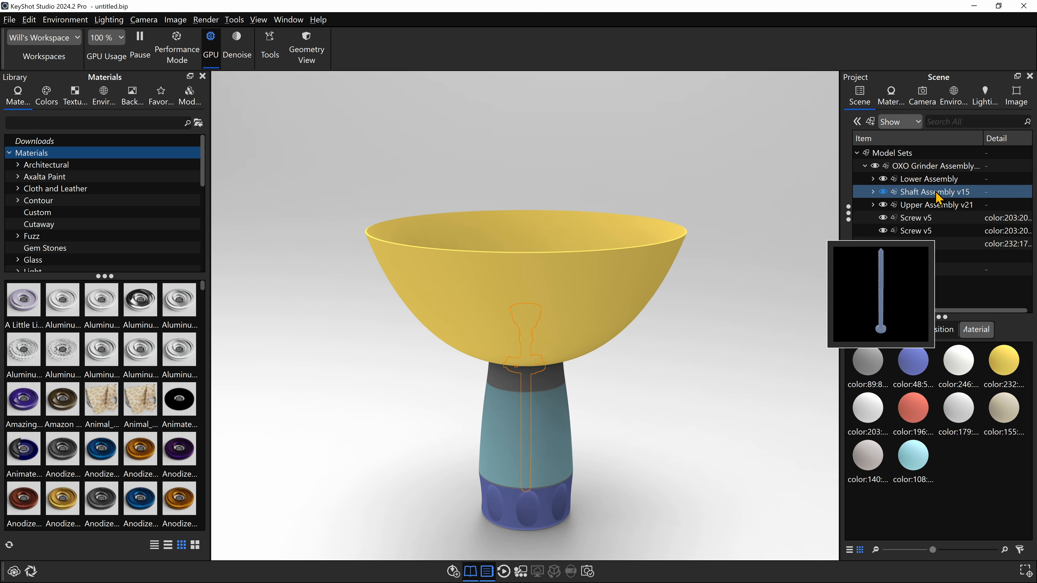
click(935, 181)
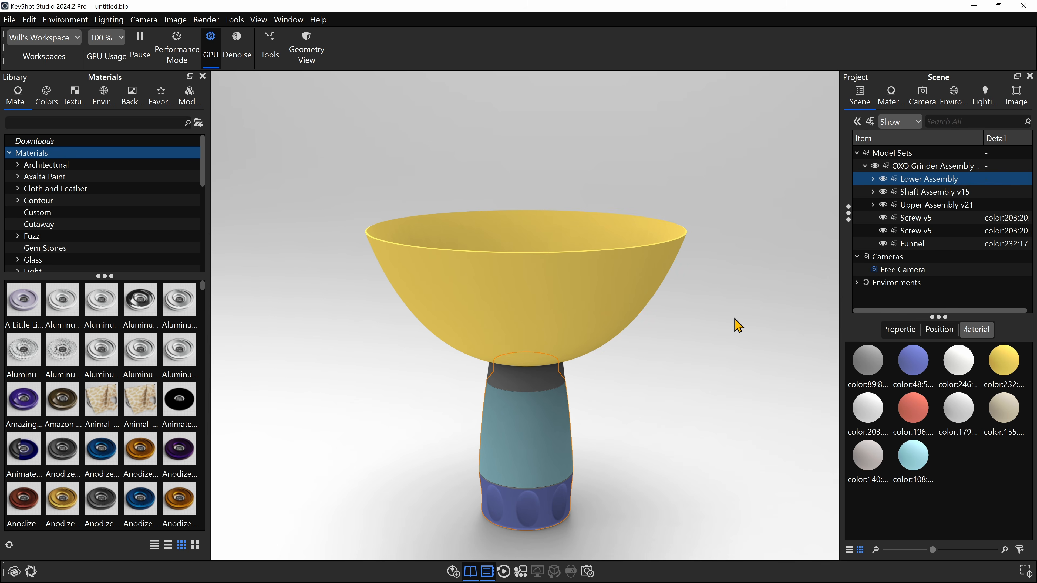
click(935, 166)
click(931, 193)
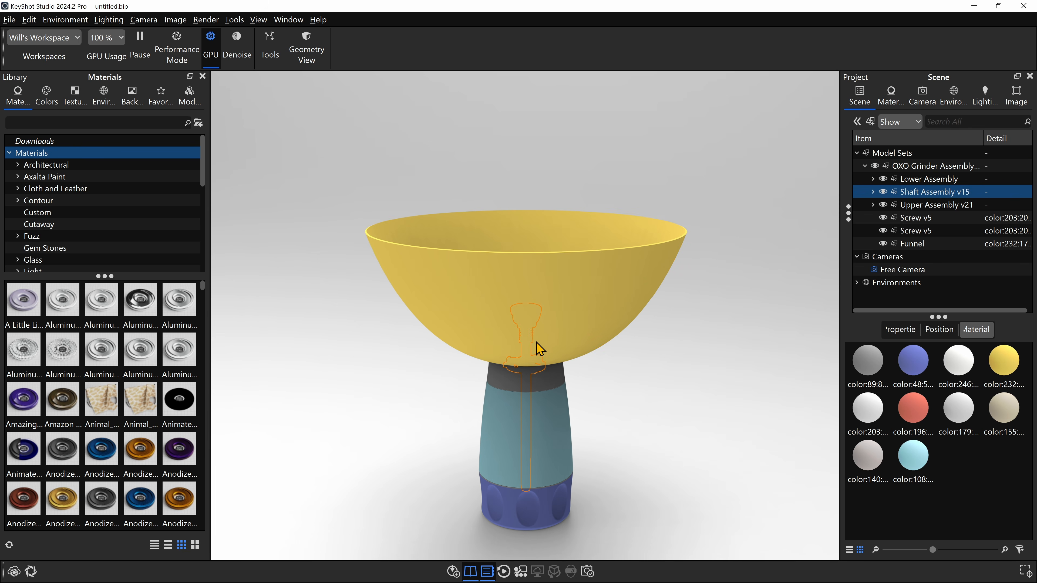
scroll(598, 339, up, 5)
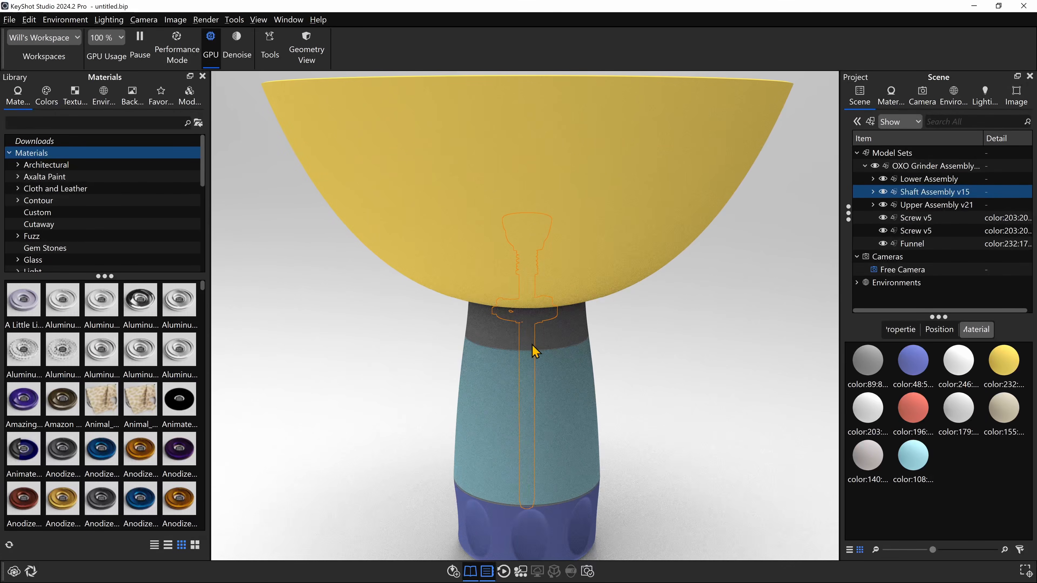
scroll(555, 375, down, 3)
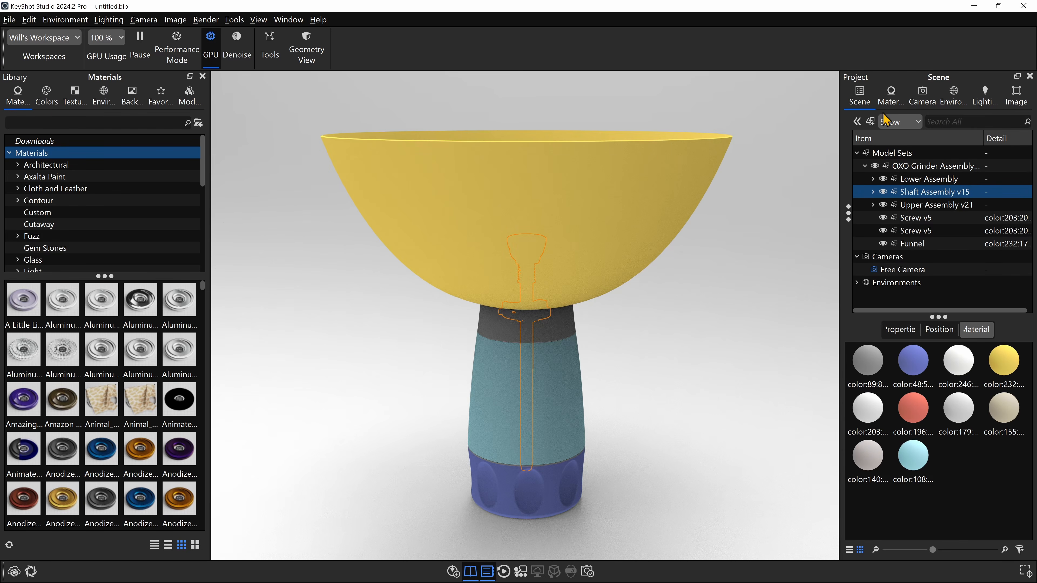
click(921, 205)
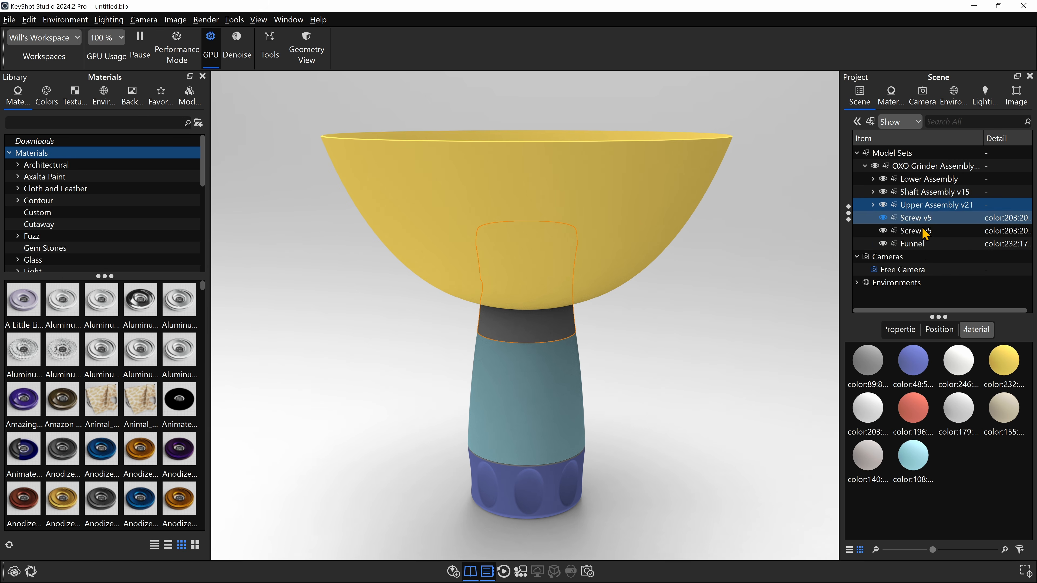
- Toggle the Funnel's visibility to preview the mill without it, and hide and lock the Funnel
click(913, 244)
drag(678, 255, 668, 285)
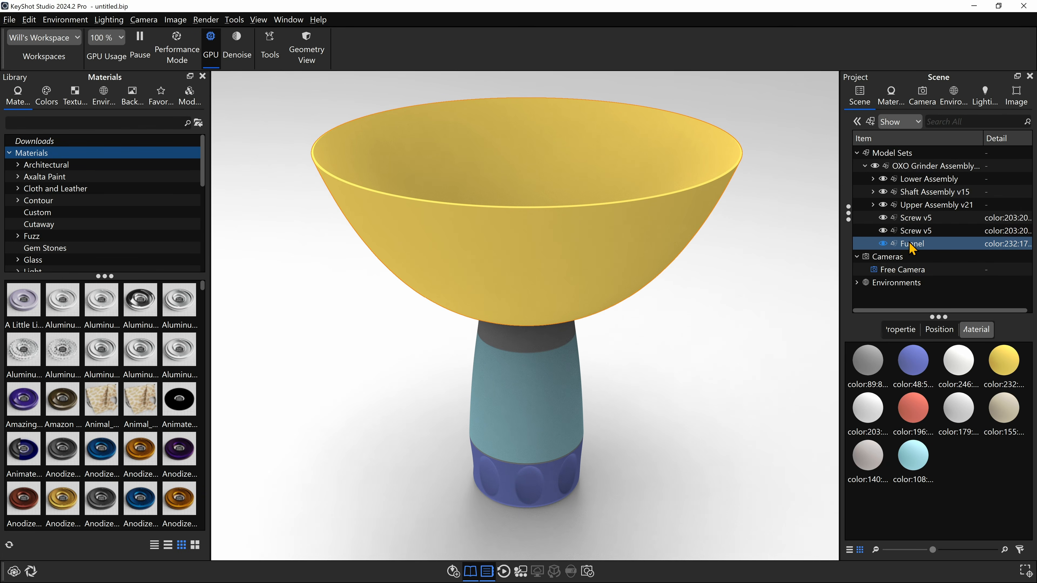
click(883, 244)
click(882, 244)
click(883, 244)
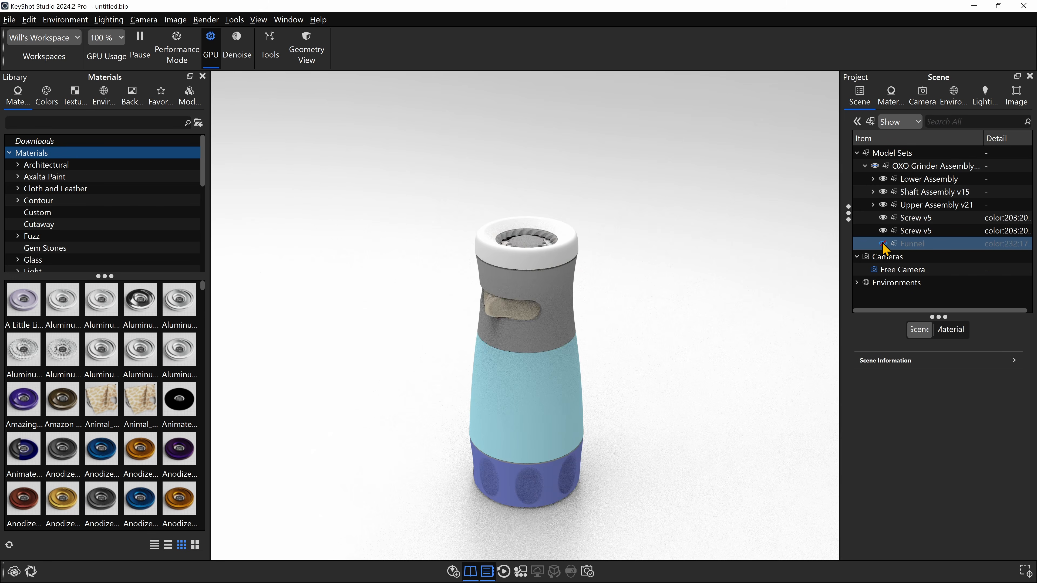
click(883, 243)
right_click(907, 244)
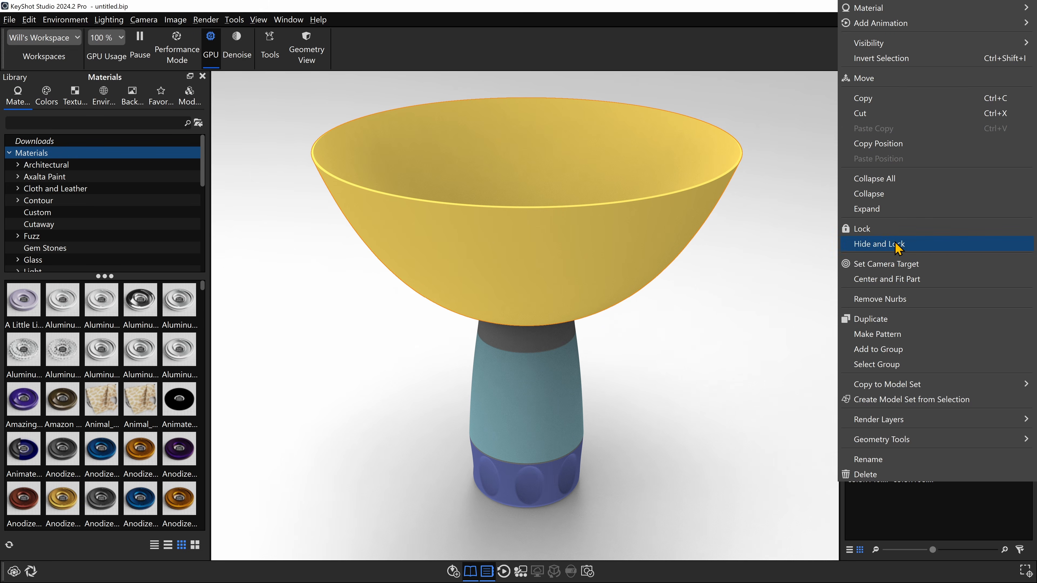
click(896, 244)
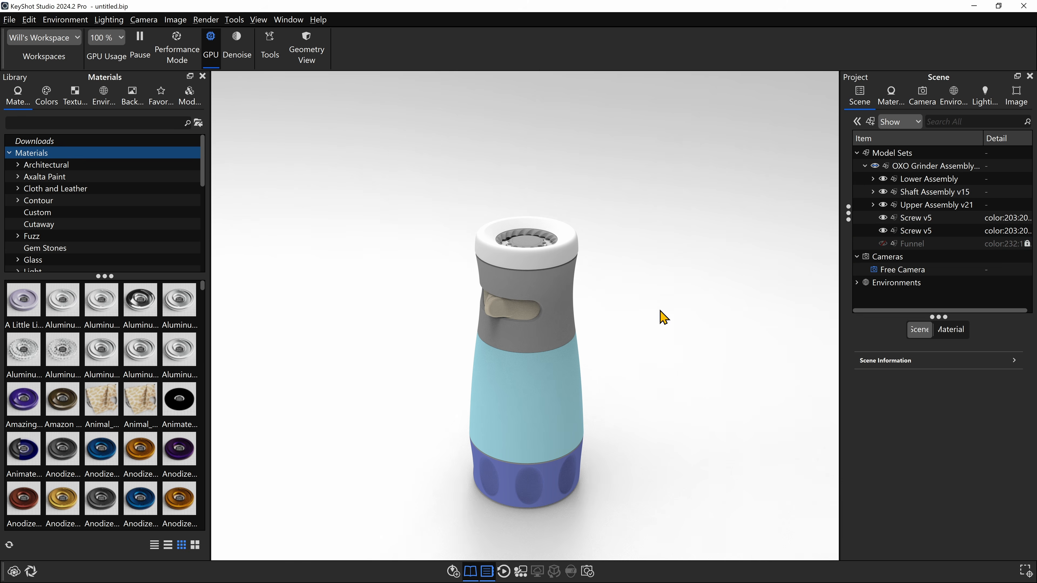
- Examine the mill without the funnel and highlight the whole assembly and its Lower, Shaft and Upper subassemblies
drag(660, 310, 625, 319)
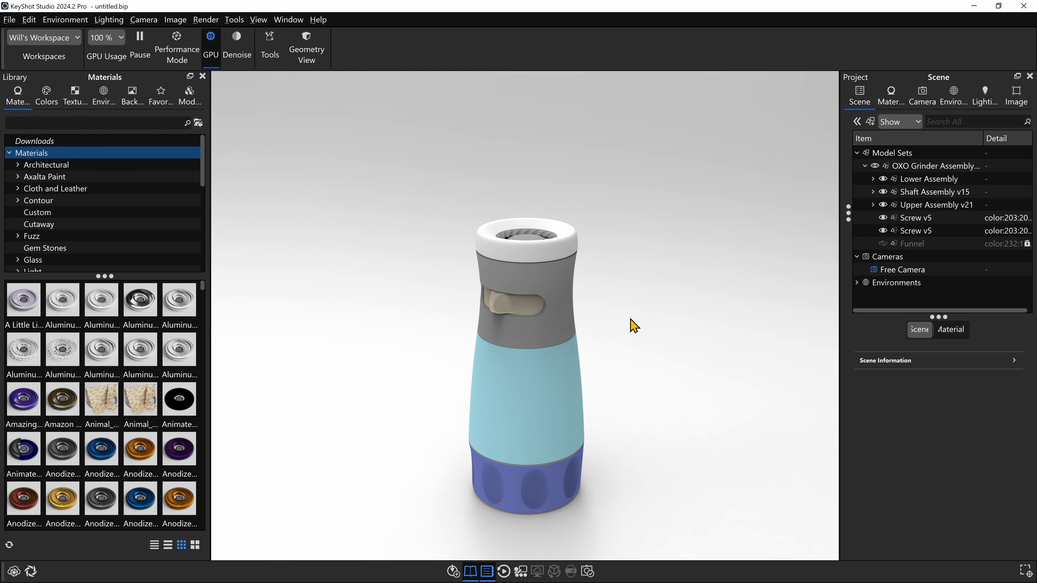
middle_drag(633, 325, 662, 287)
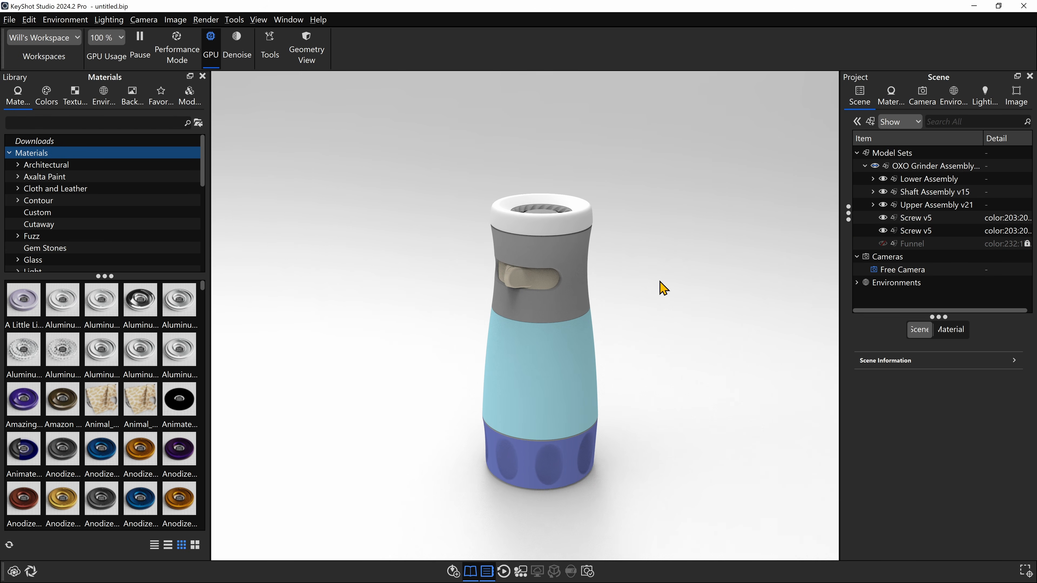
drag(664, 289, 621, 290)
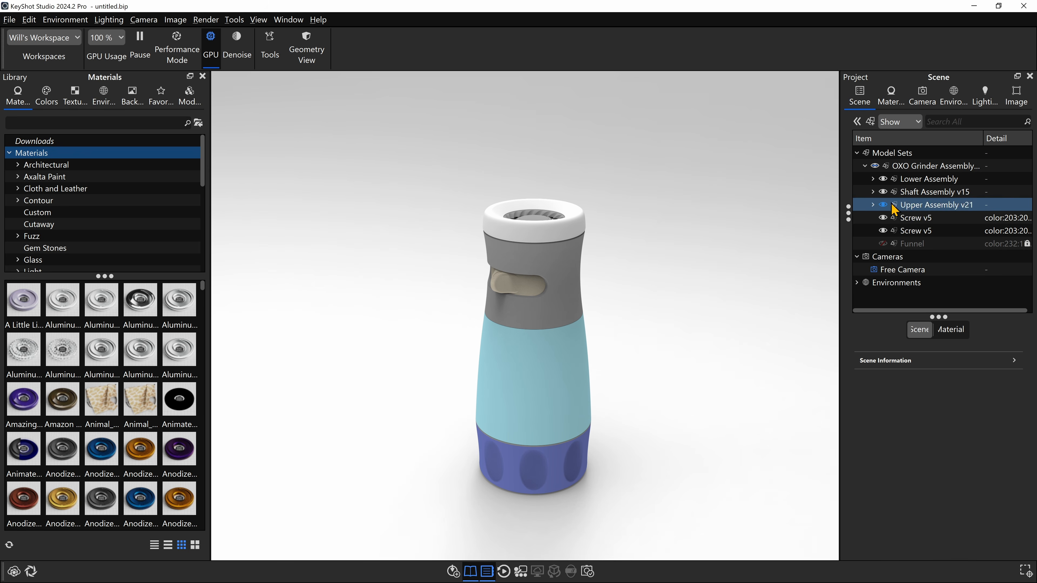
click(906, 166)
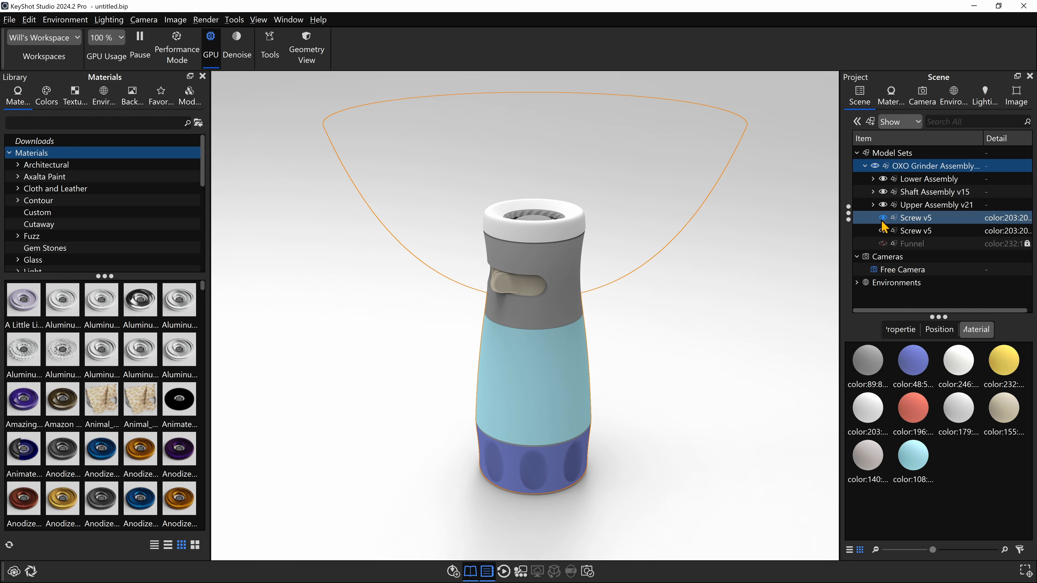
click(927, 179)
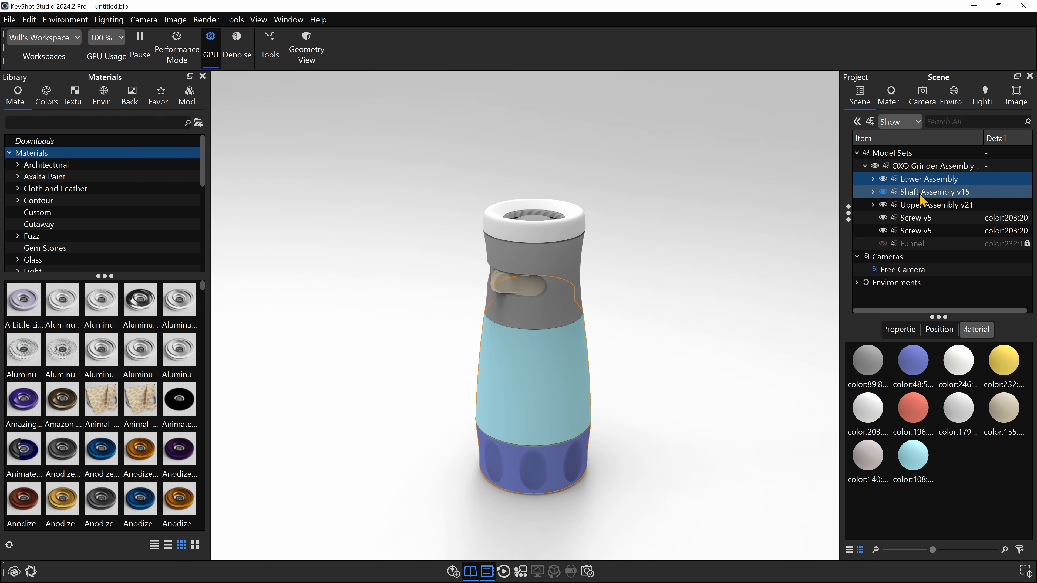
click(921, 193)
click(924, 204)
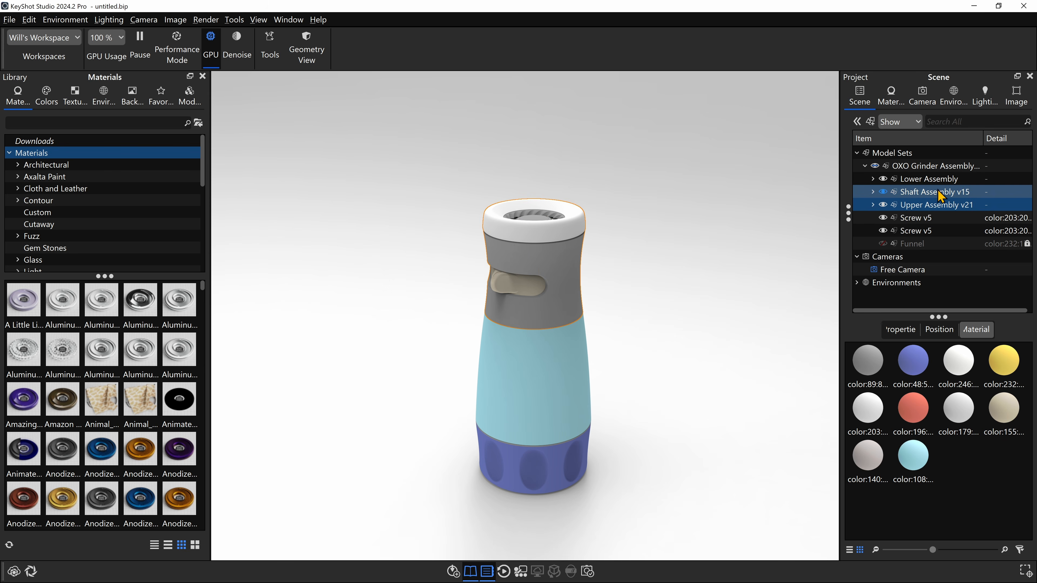
- Activate the Move Tool for Upper Assembly v21 and try its gizmo modes, leaving only Translate enabled
click(923, 206)
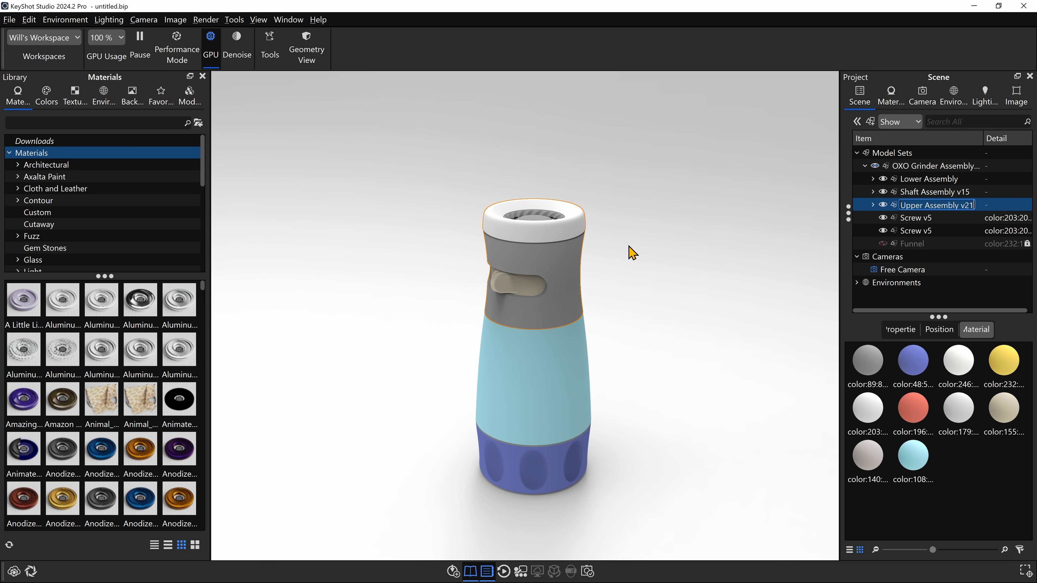
click(932, 329)
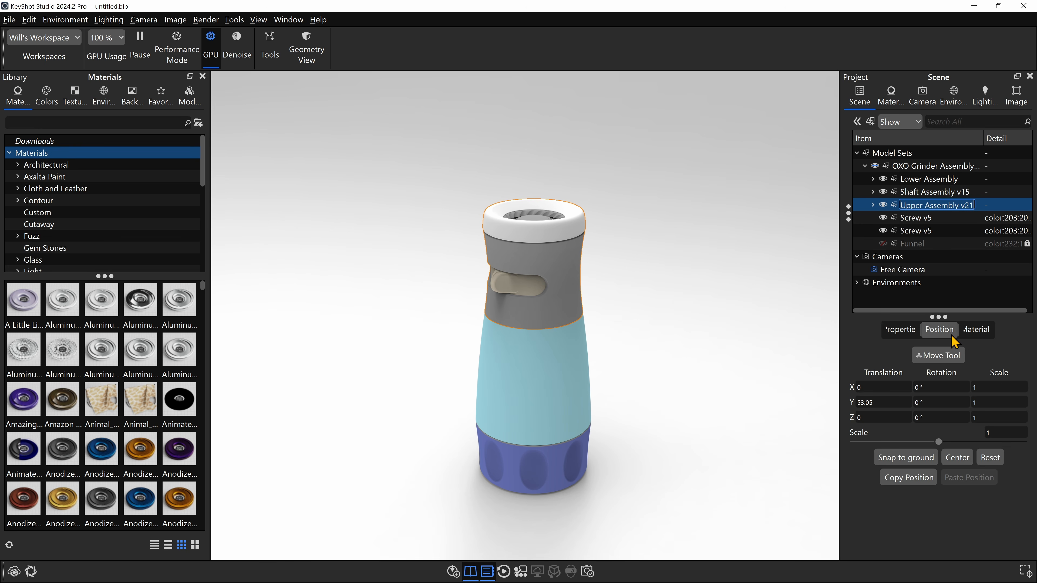
click(939, 355)
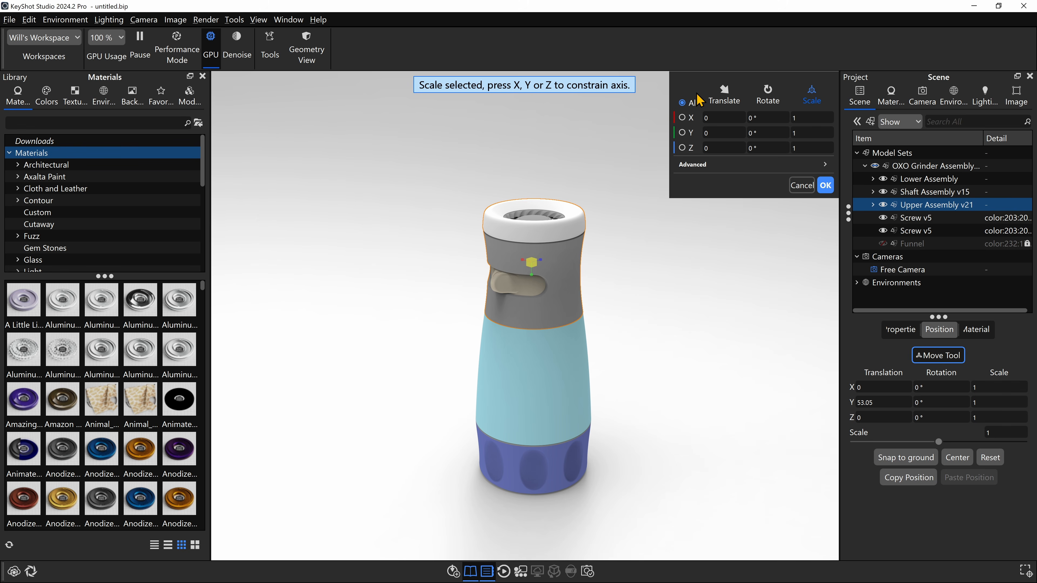
mouse_move(706, 84)
mouse_down()
mouse_move(729, 105)
mouse_move(656, 121)
mouse_move(706, 84)
mouse_up()
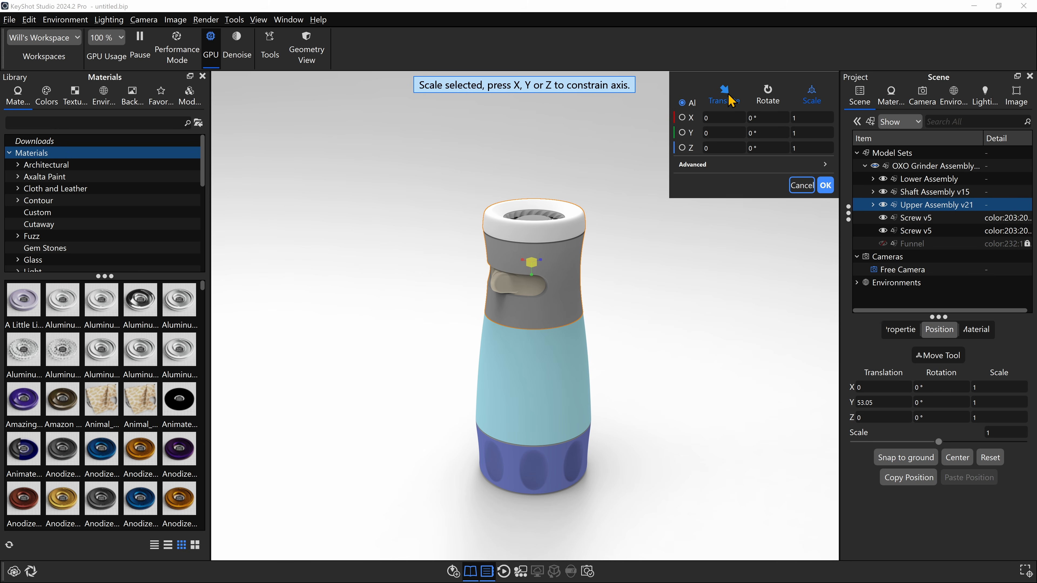
click(722, 102)
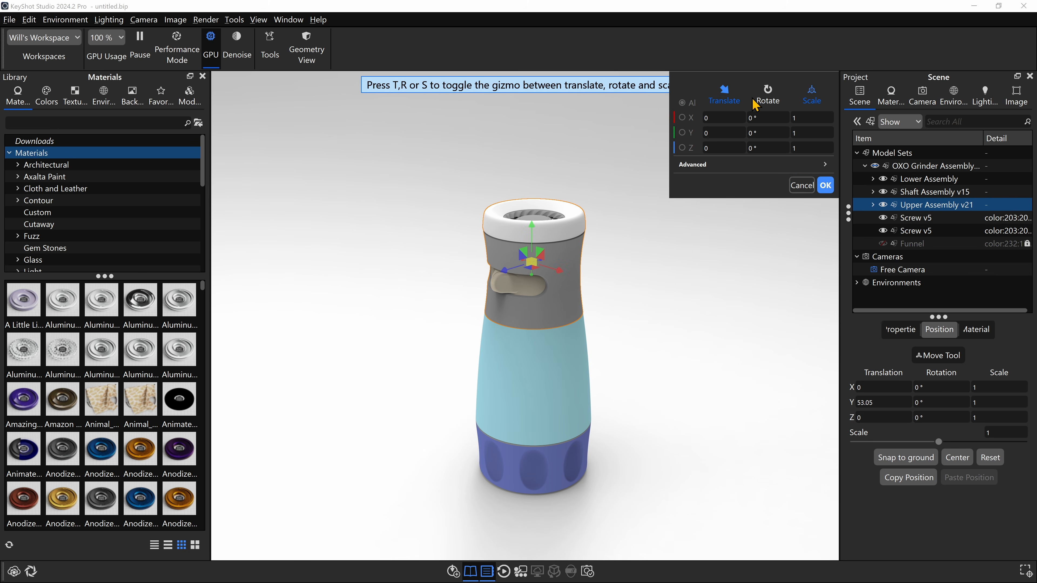
click(760, 102)
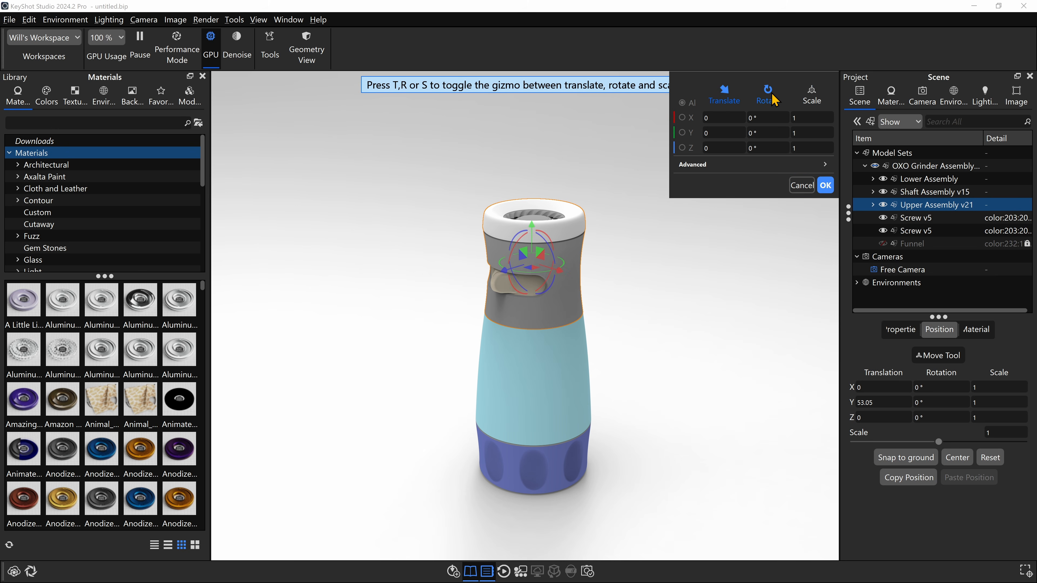
click(722, 101)
click(741, 101)
click(782, 101)
click(784, 98)
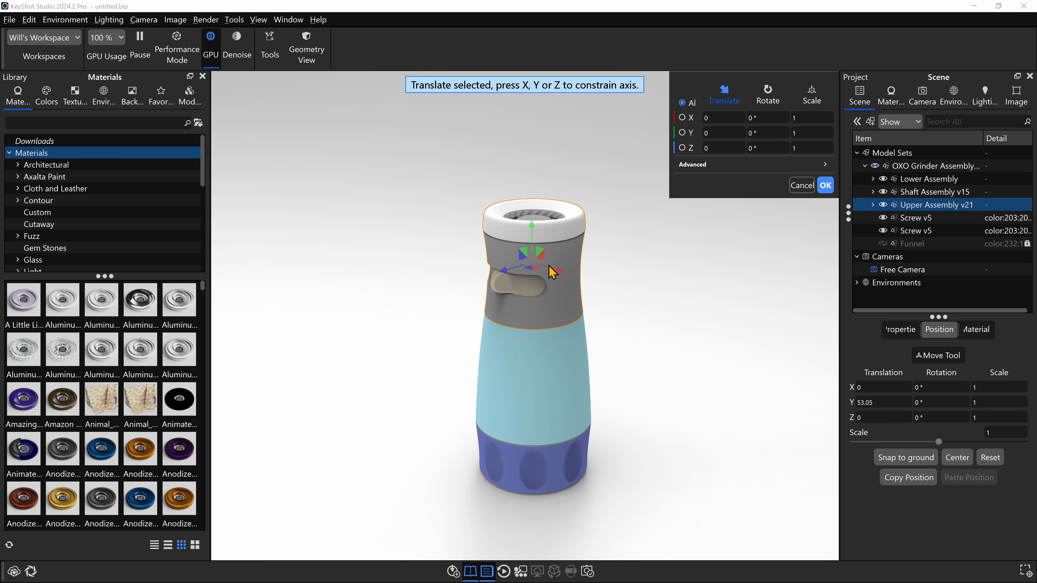
- Move the Upper Assembly to a translation of about X -3.72 and Y 35.36 and tilt it about -4.66° around Z
drag(551, 271, 498, 262)
drag(475, 208, 564, 180)
key(r)
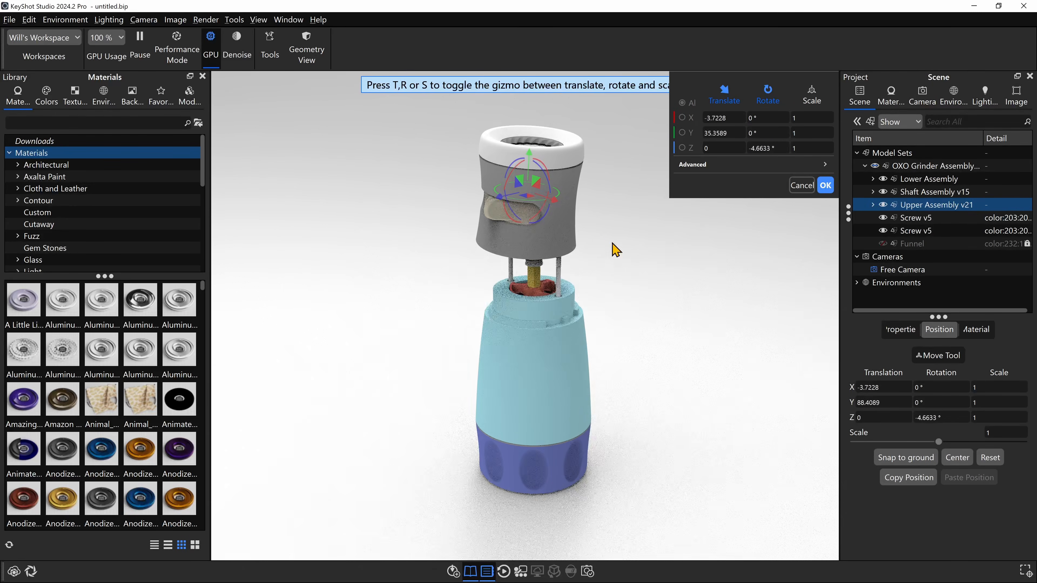
- Translate the Upper Assembly with single-axis constraints along Y and X to about X -40.39 and Y 61.56
middle_drag(616, 252, 500, 317)
scroll(514, 302, up, 3)
middle_drag(538, 272, 577, 383)
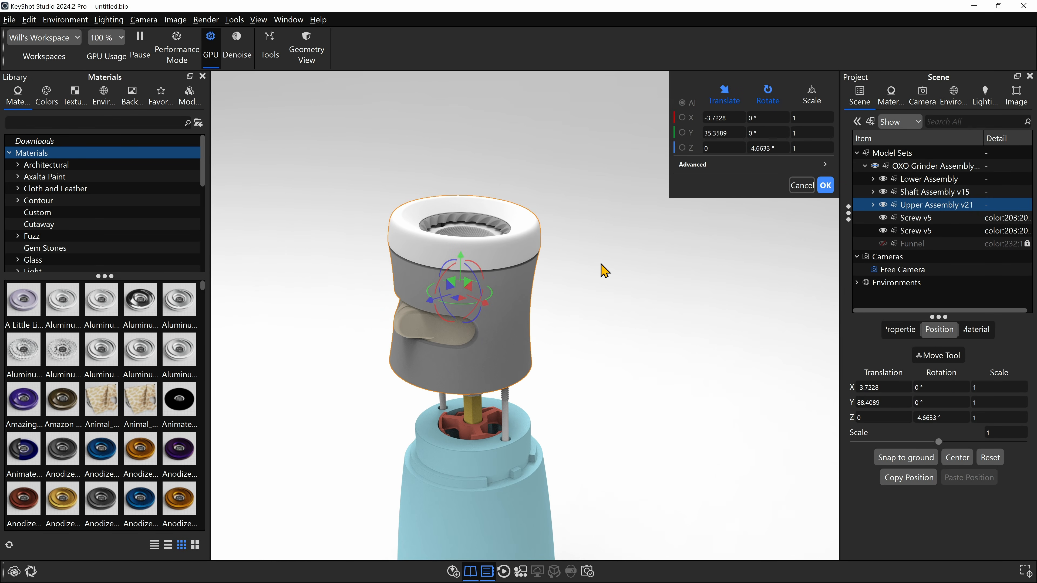
key(t)
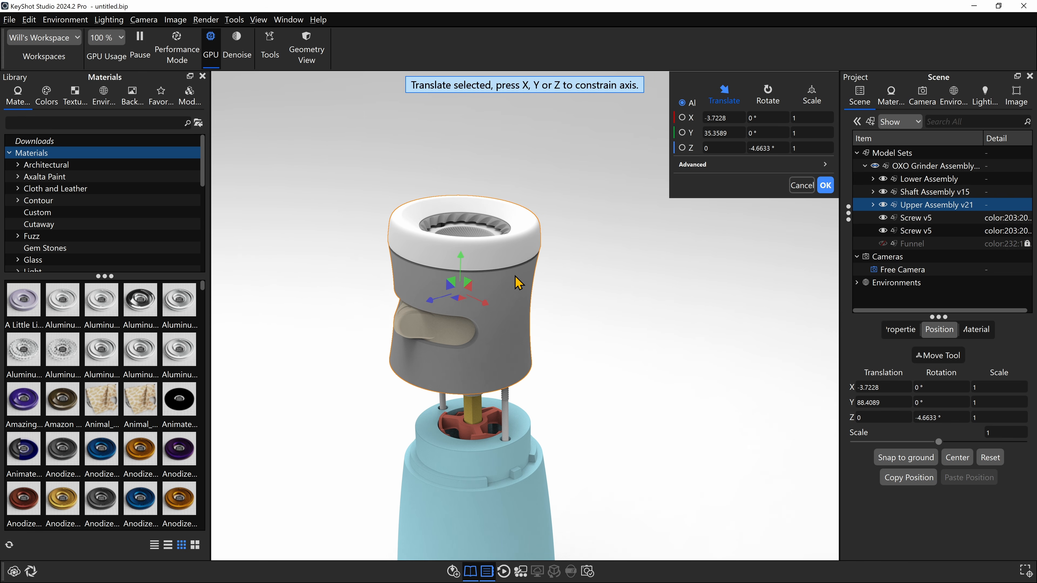
key(y)
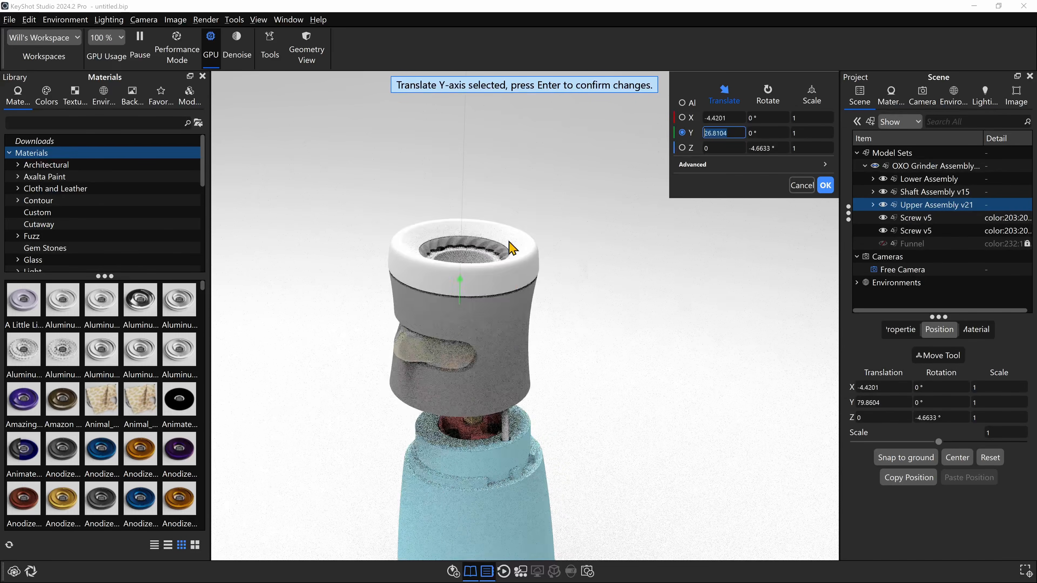
key(x)
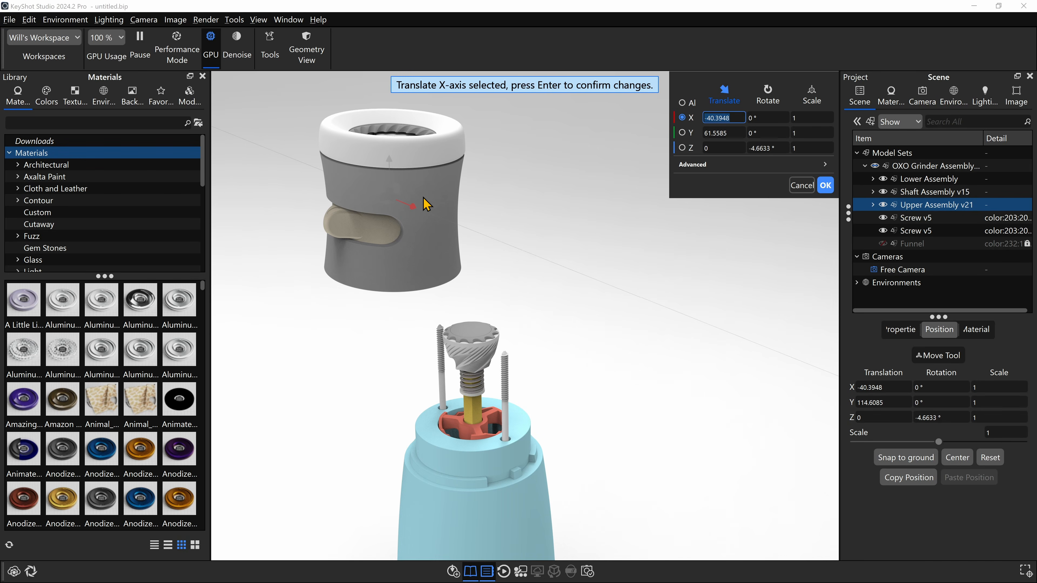
- Rotate the Upper Assembly about the Y axis by about 10.5°, and tilt it around Z to about -47.12°
key(r)
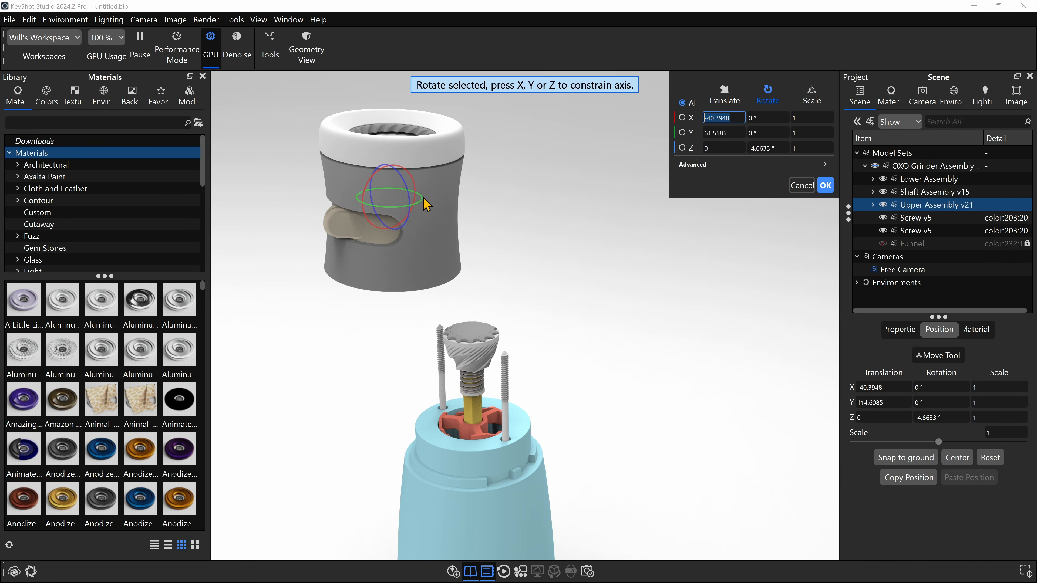
key(y)
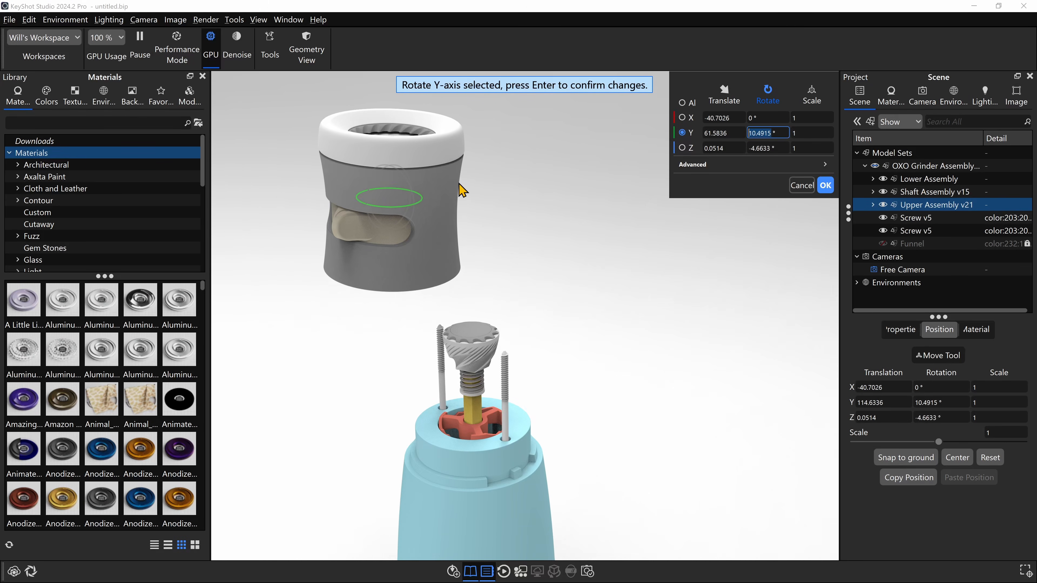
key(z)
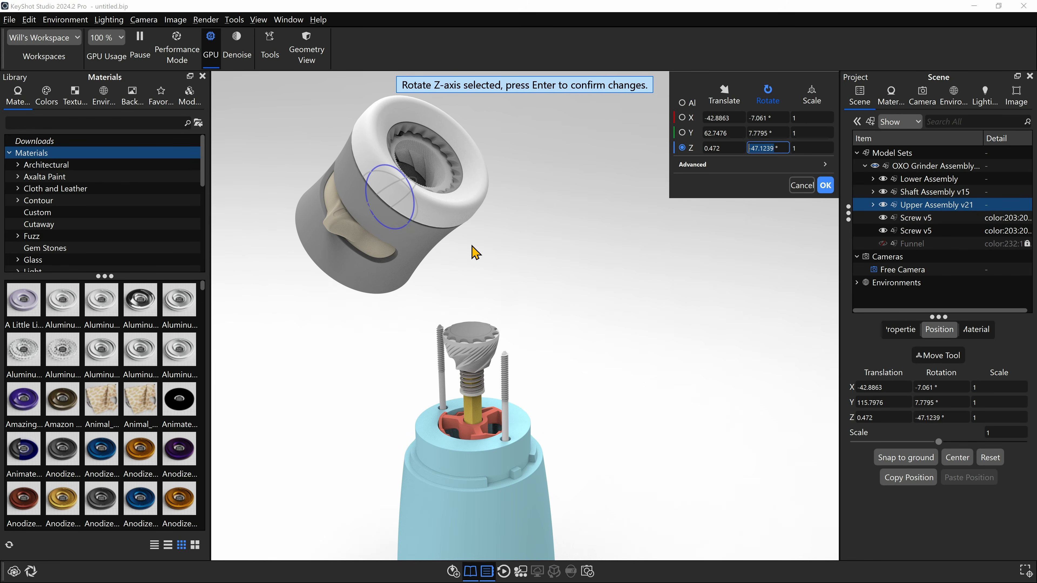
- Try scaling the Upper Assembly to about 1.08 along X and 0.33 along Y, and discard all its move, rotate and scale changes
key(s)
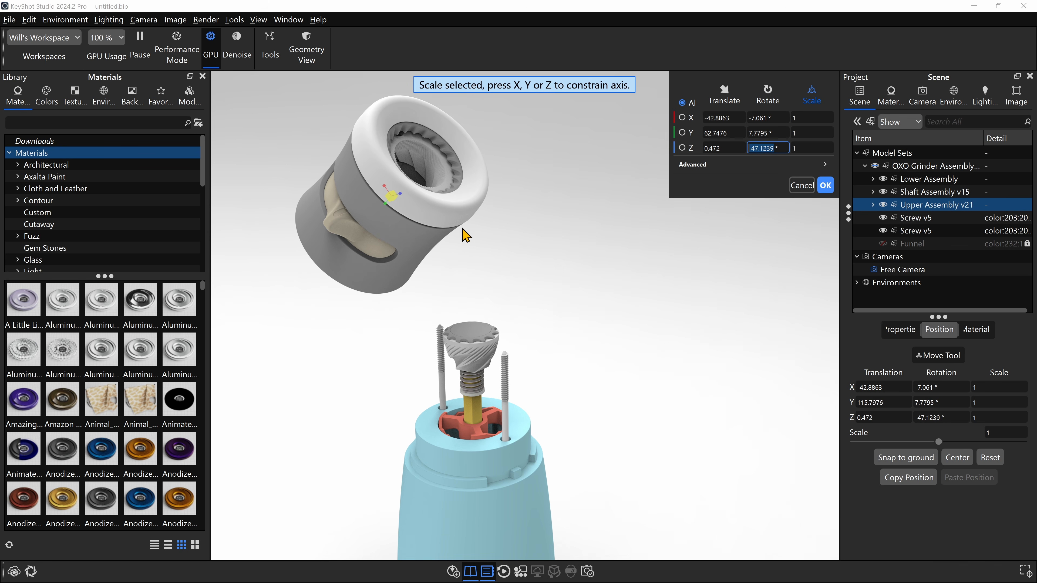
key(x)
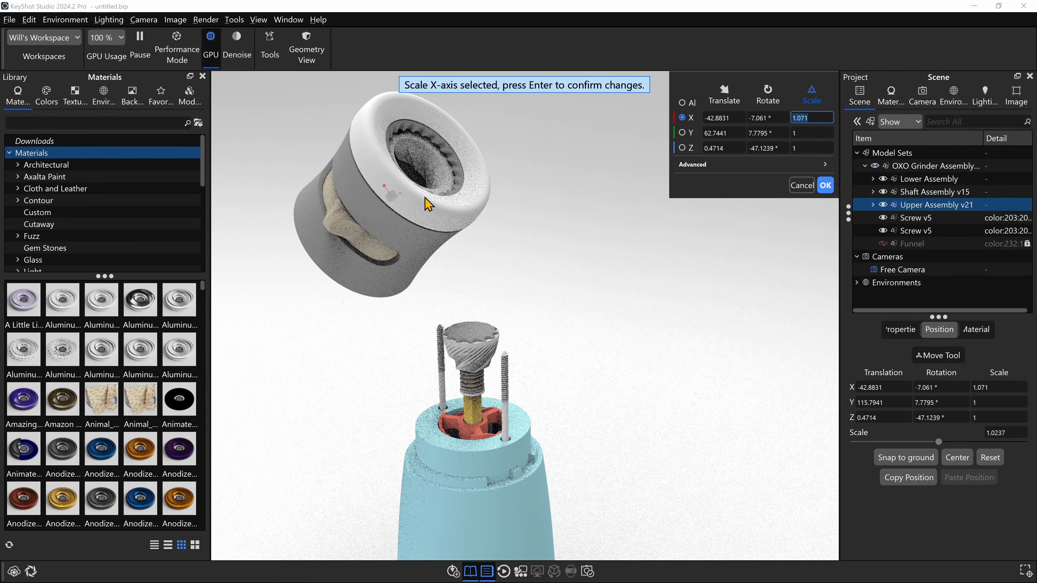
key(y)
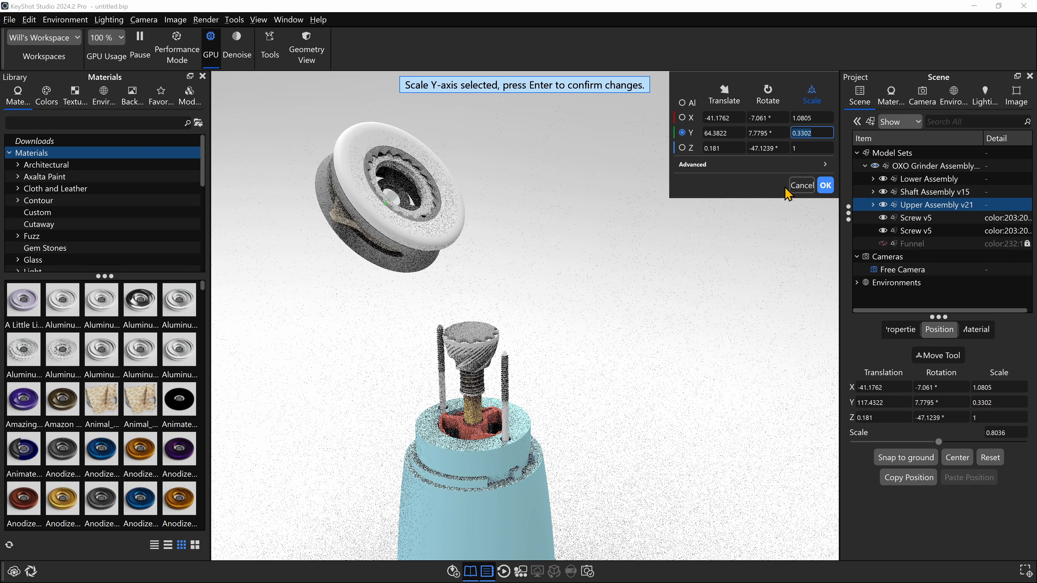
click(802, 184)
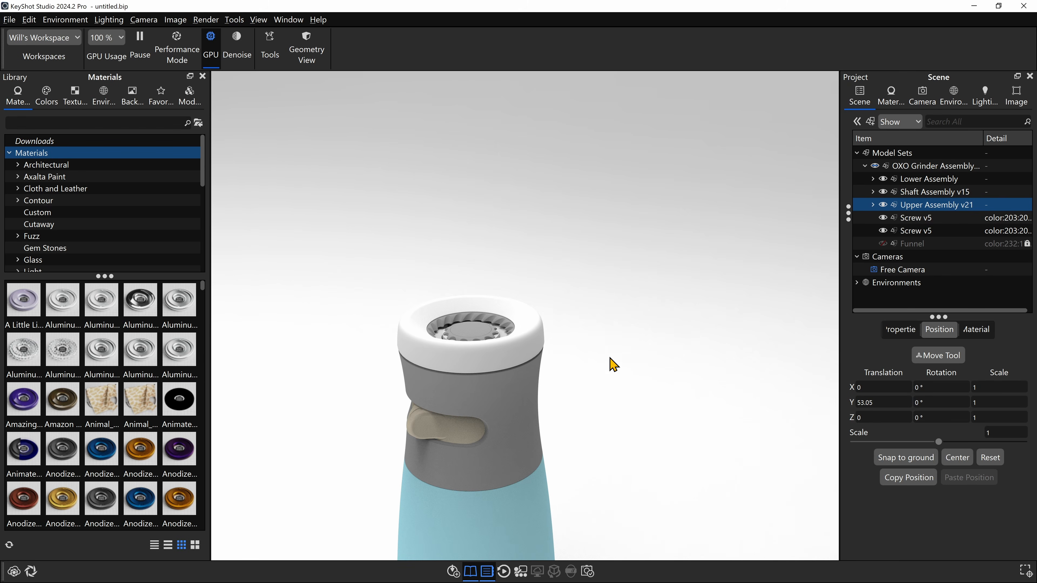
- Try moving only the white Top Ring up about 14.3 along the Y axis, and cancel the move
middle_drag(611, 363, 653, 101)
scroll(634, 261, down, 2)
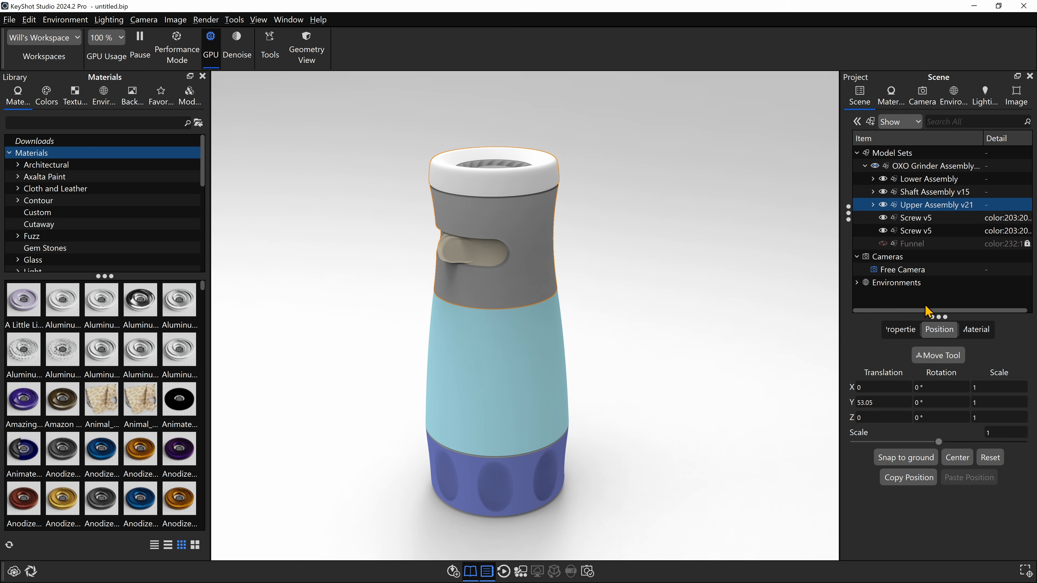
click(716, 209)
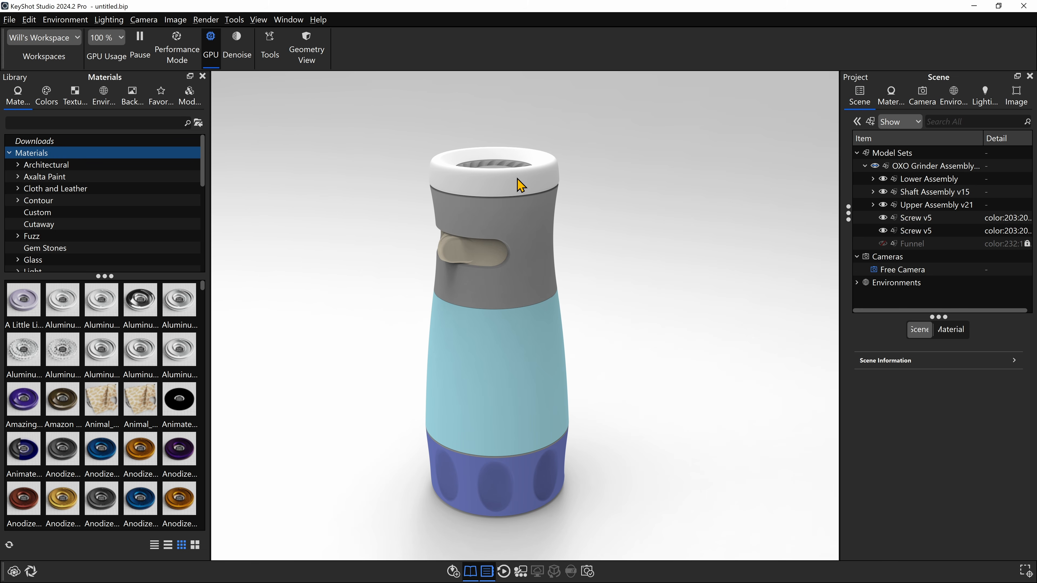
key(ctrl+d)
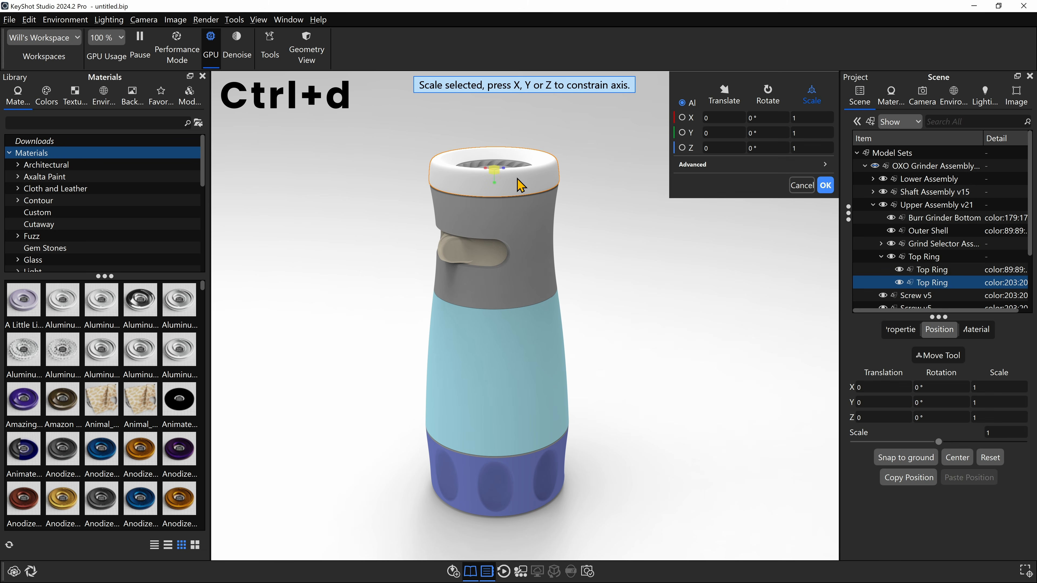
key(t)
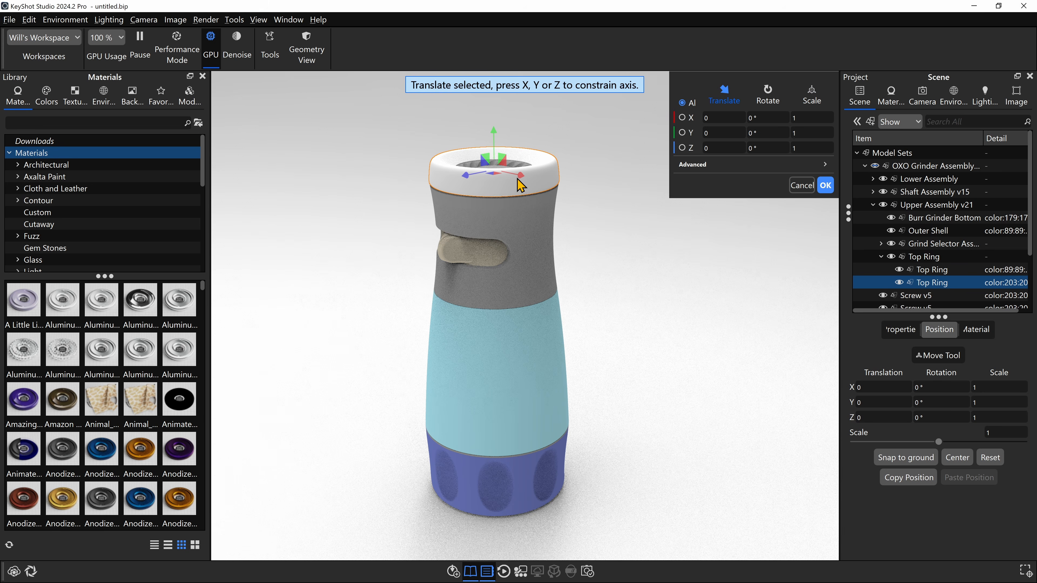
key(y)
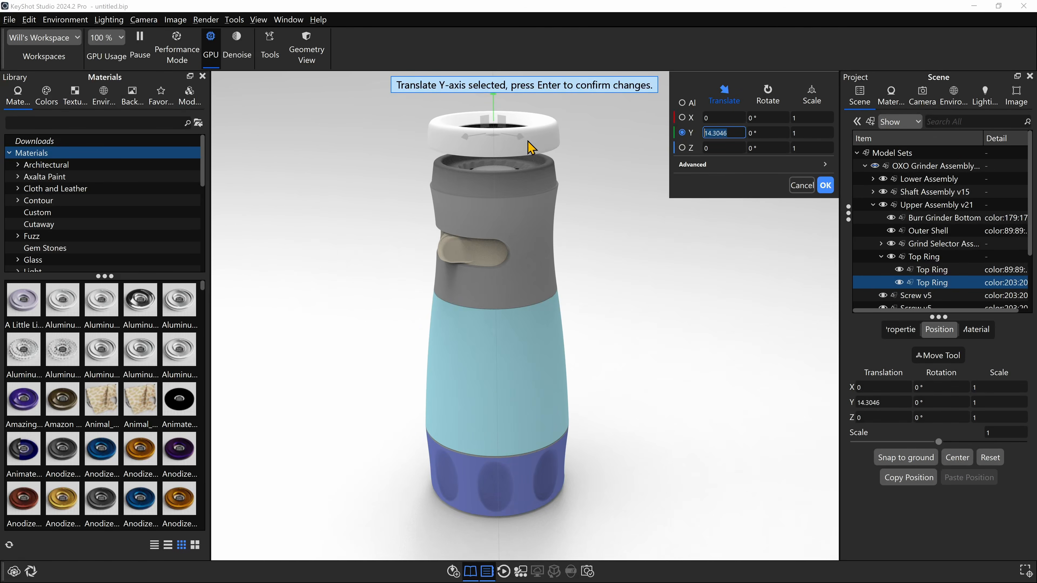
key(y)
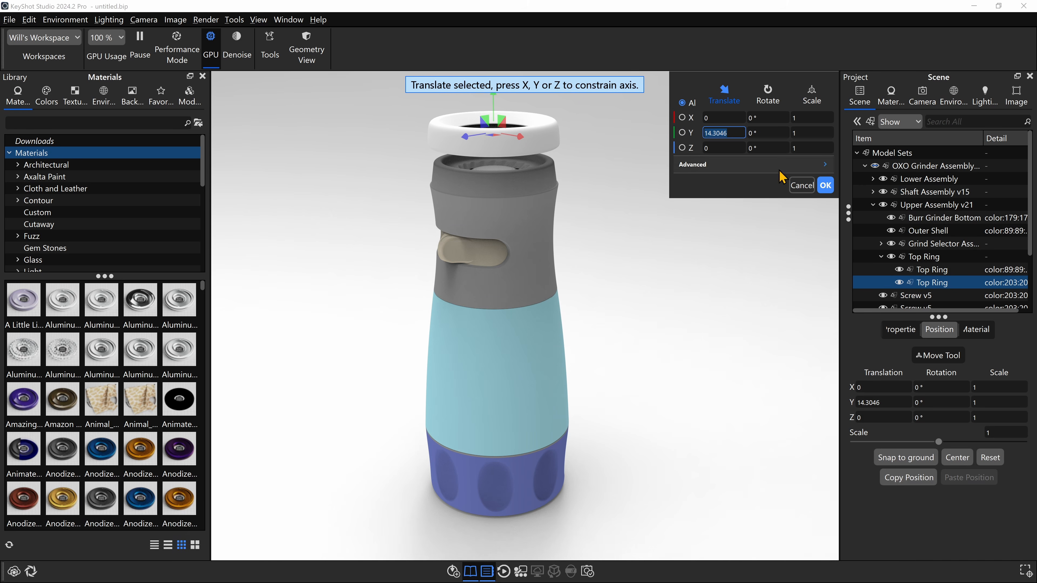
click(801, 187)
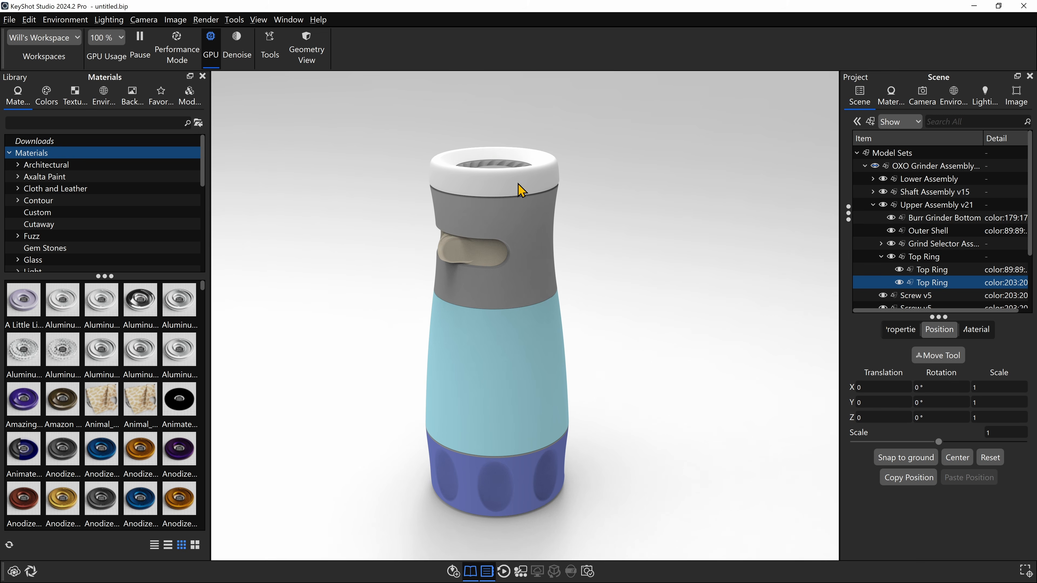
- Collapse Upper Assembly v21 in the scene tree and leave no part selected
click(873, 205)
click(921, 195)
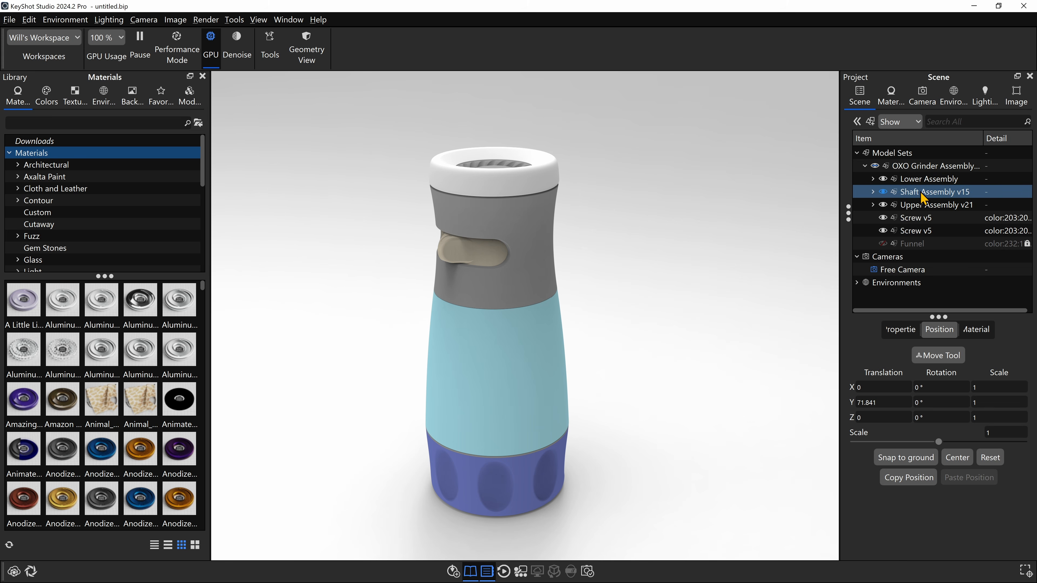
click(309, 175)
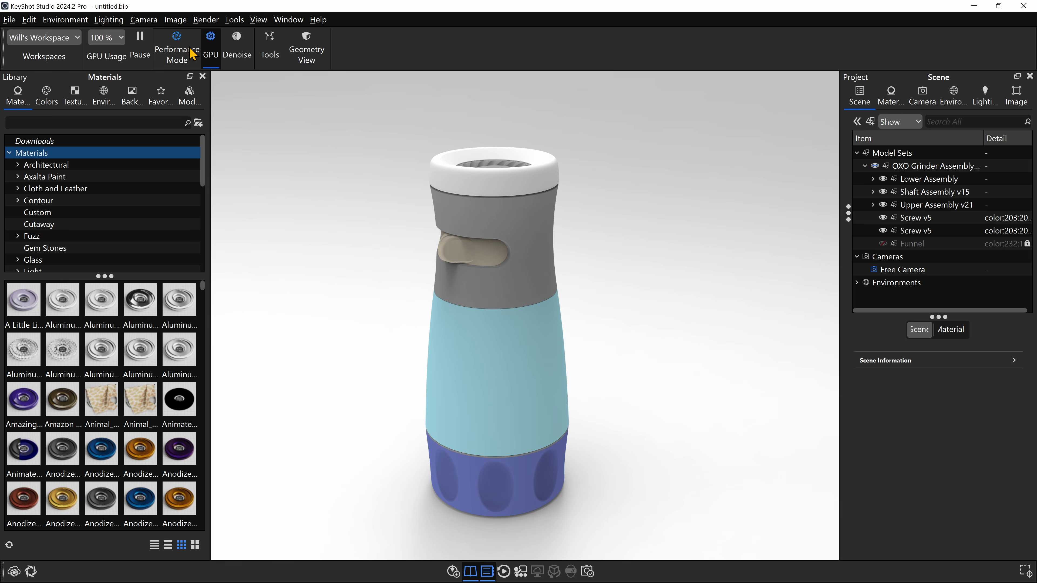
- Apply the portrait 4:5 resolution preset and frame the mill so it fills the taller image
click(183, 22)
mouse_move(186, 42)
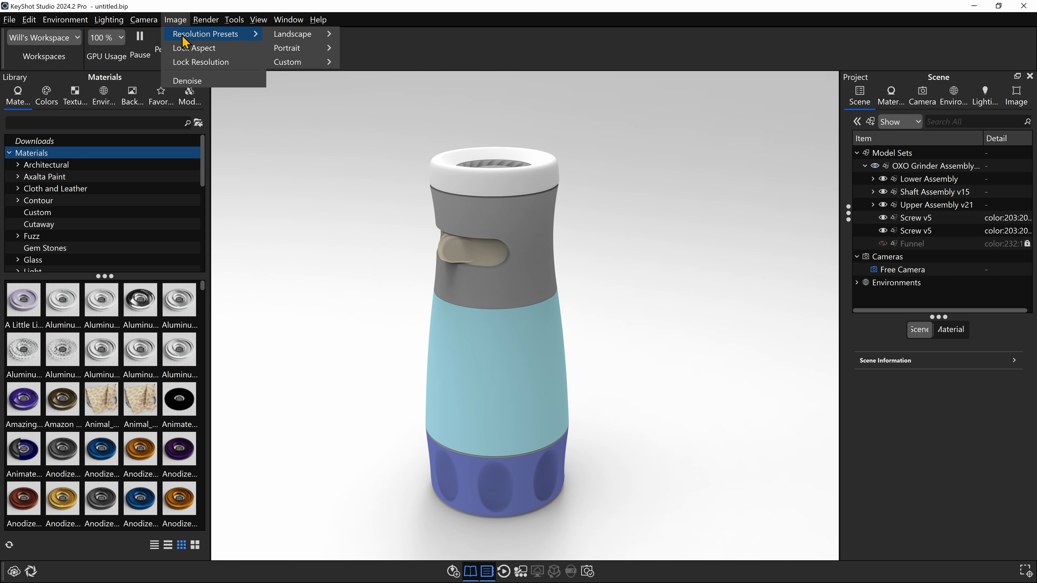
mouse_move(297, 40)
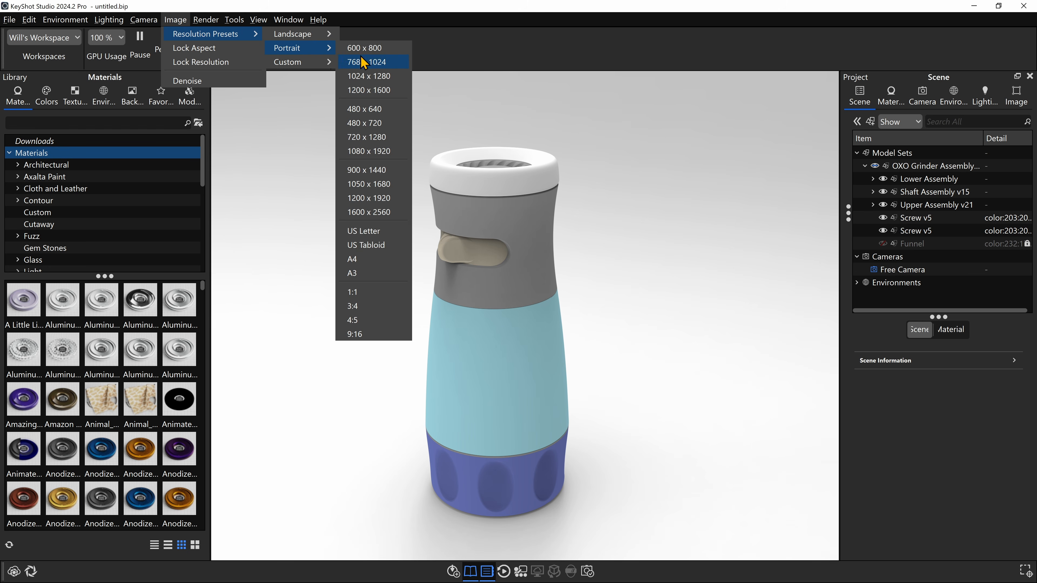
click(369, 322)
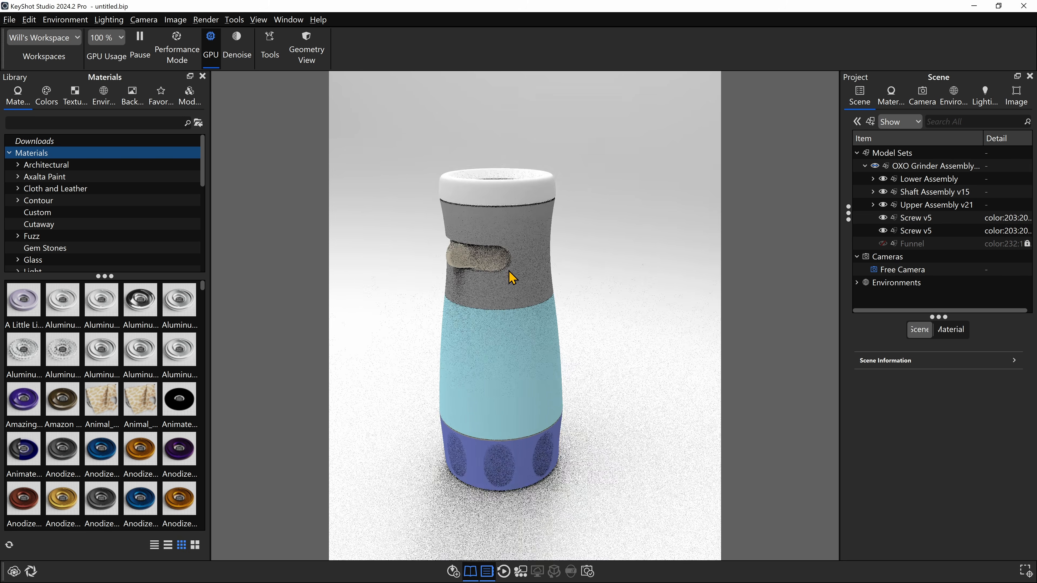
drag(524, 272, 572, 251)
middle_drag(573, 251, 559, 257)
scroll(558, 257, up, 1)
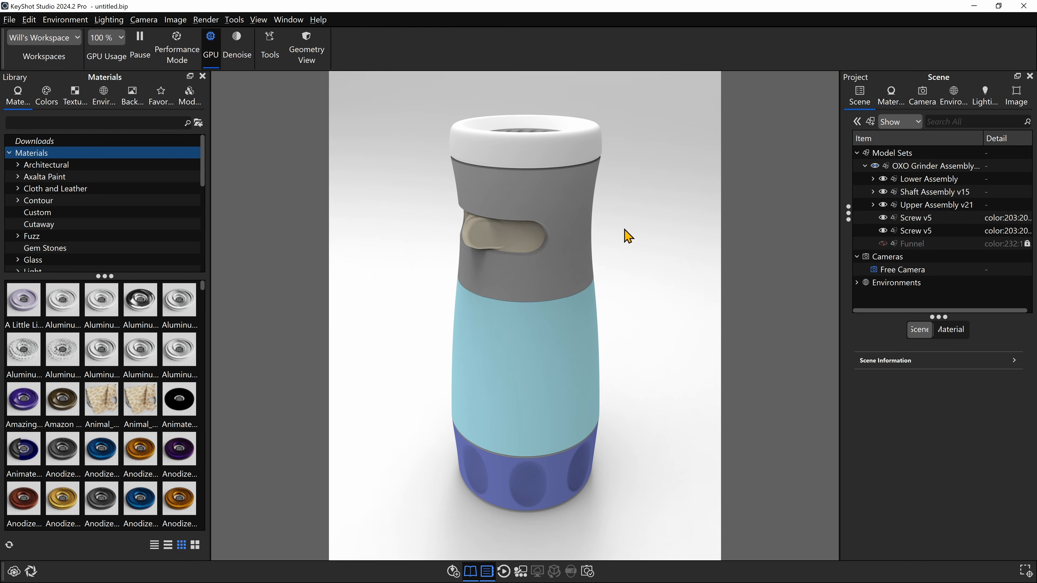
drag(624, 230, 621, 236)
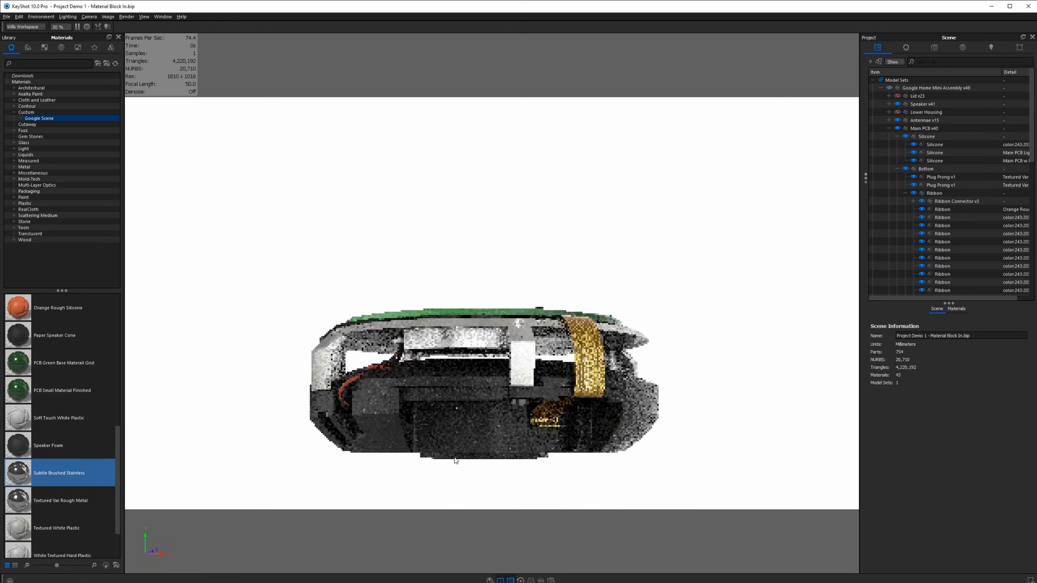
drag(456, 461, 279, 469)
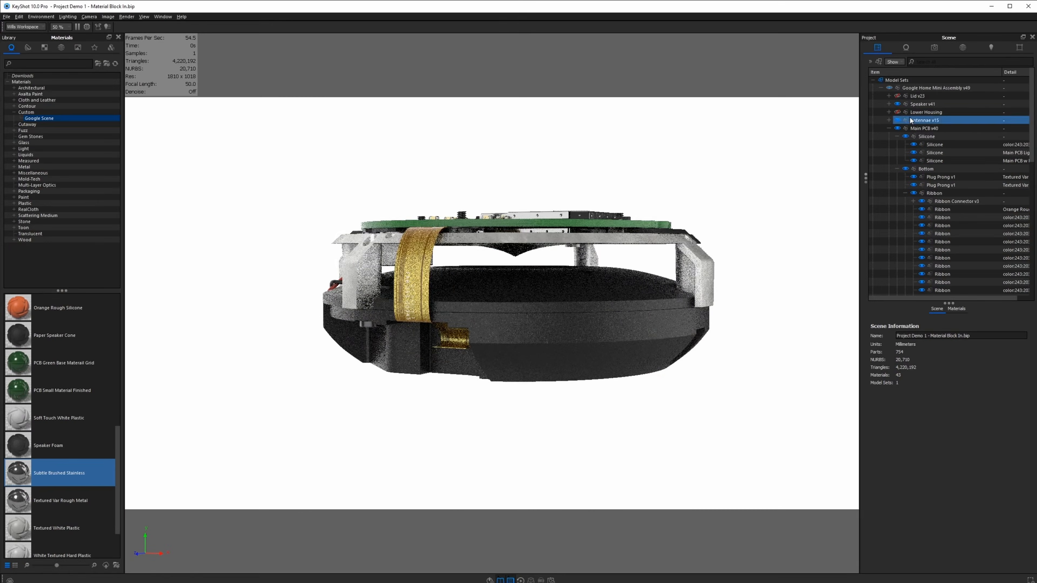
click(897, 113)
drag(453, 367, 569, 404)
click(897, 96)
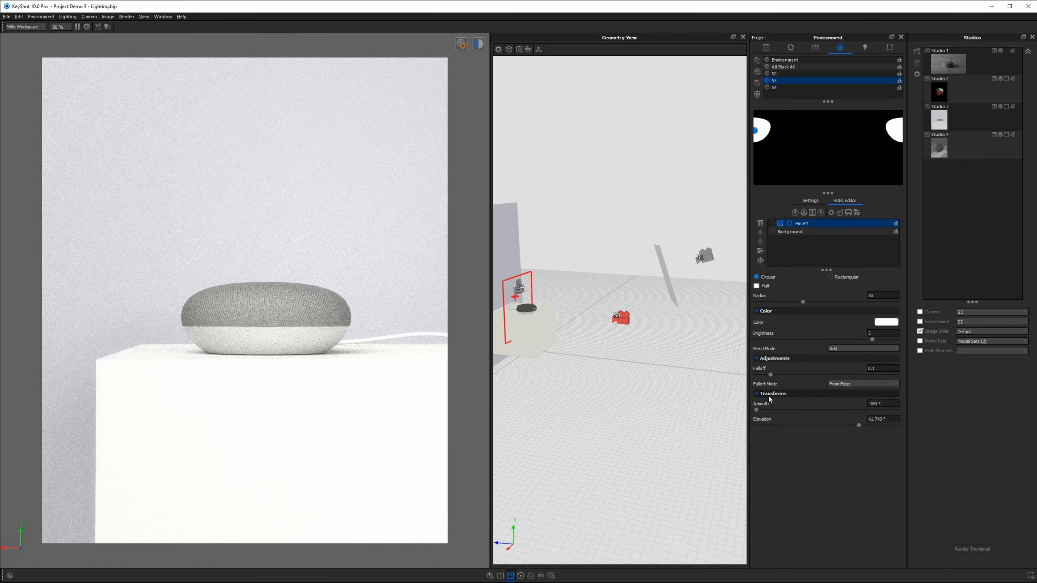
drag(756, 410, 817, 411)
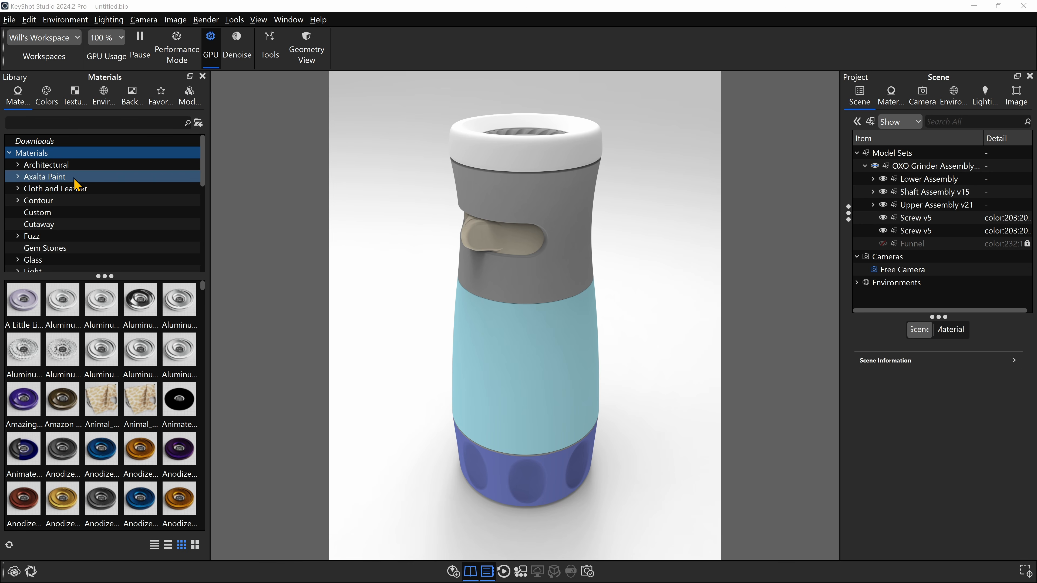
- Browse the Axalta Paint, Cloth and Leather and Architectural materials, and search all materials for "hard shiny", listing the matches with full names
click(65, 177)
click(73, 190)
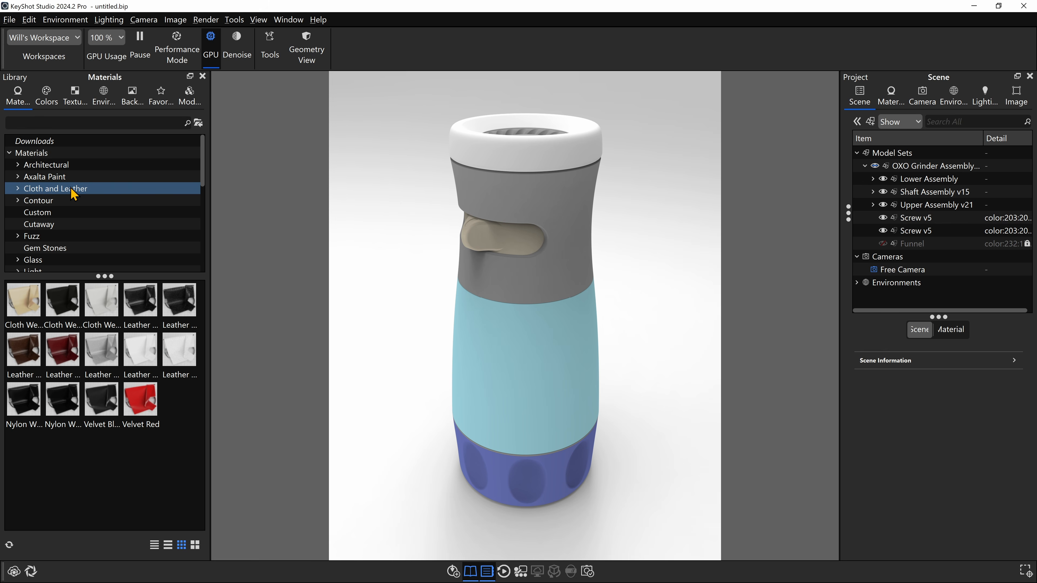
click(66, 165)
click(63, 154)
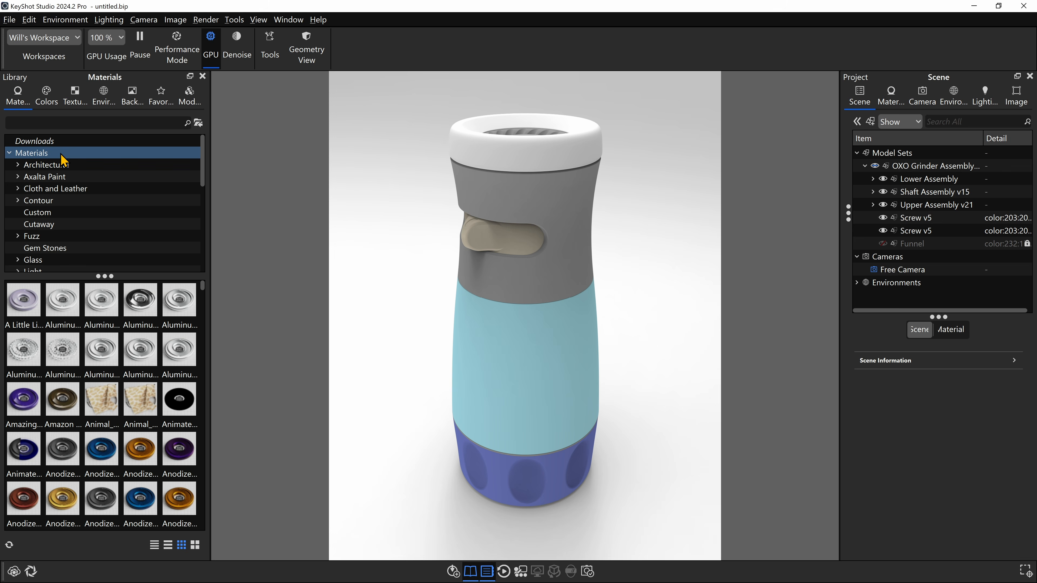
click(61, 124)
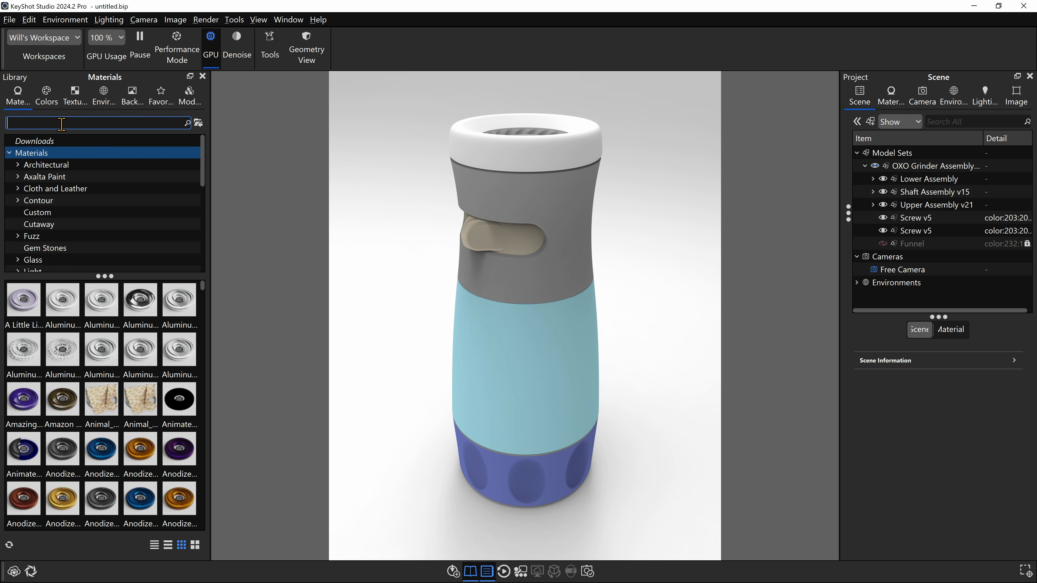
text(hard shiny)
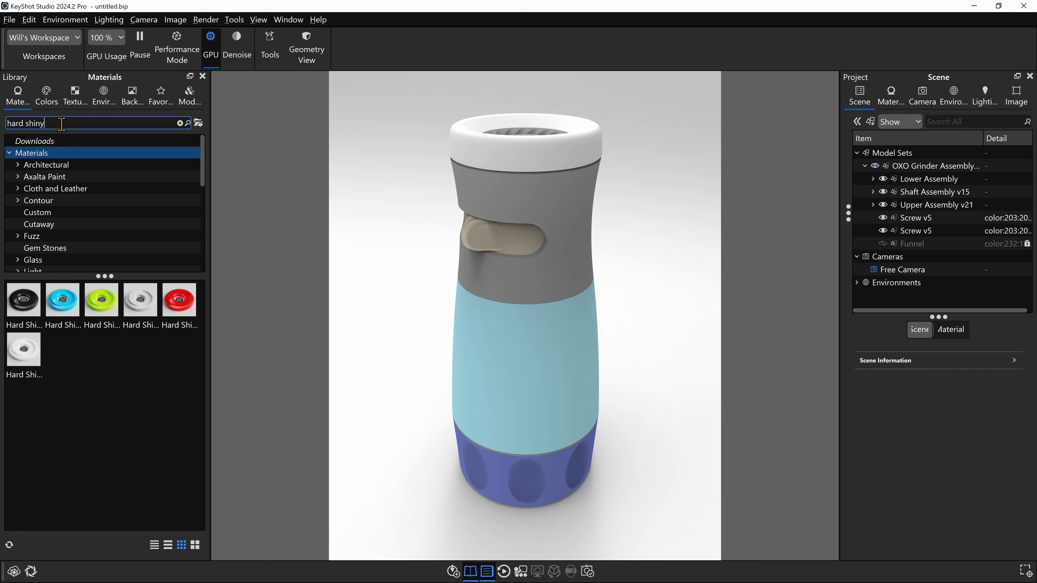
click(168, 545)
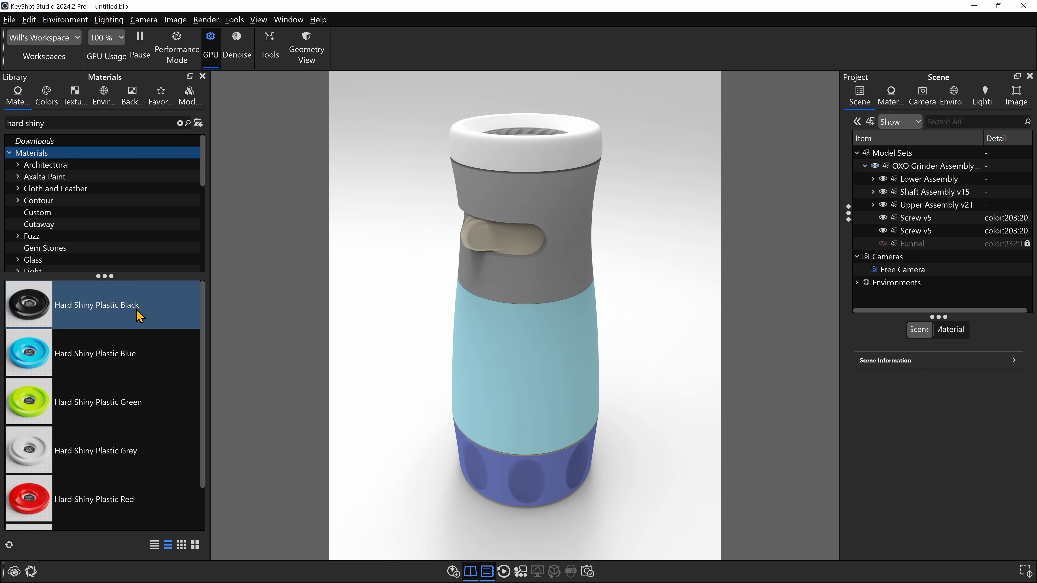
- Apply Hard Shiny Plastic Black to the mill's grey upper shell and display the materials used in the scene
mouse_move(139, 316)
drag(139, 315, 536, 189)
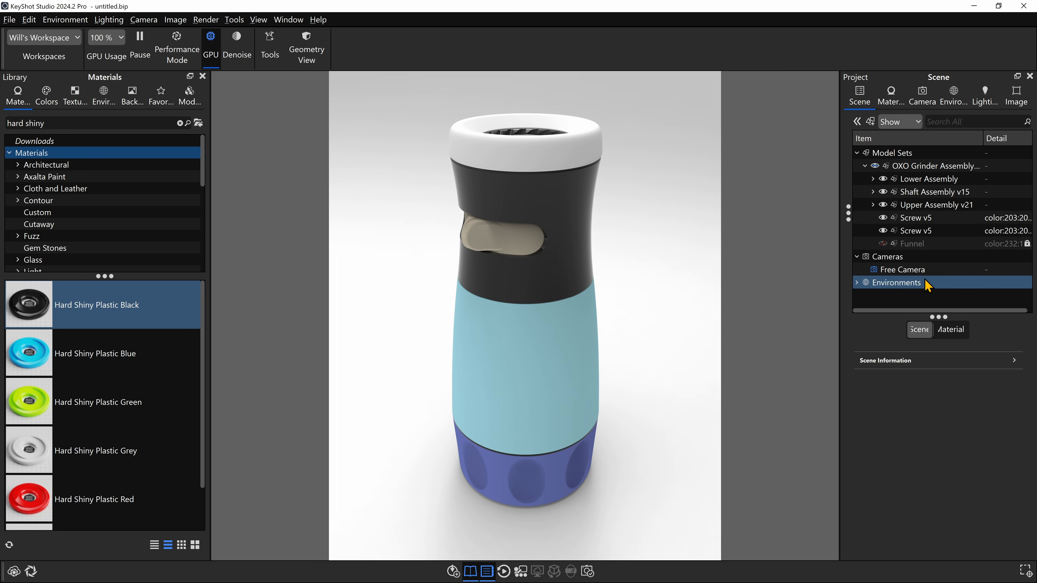
click(950, 330)
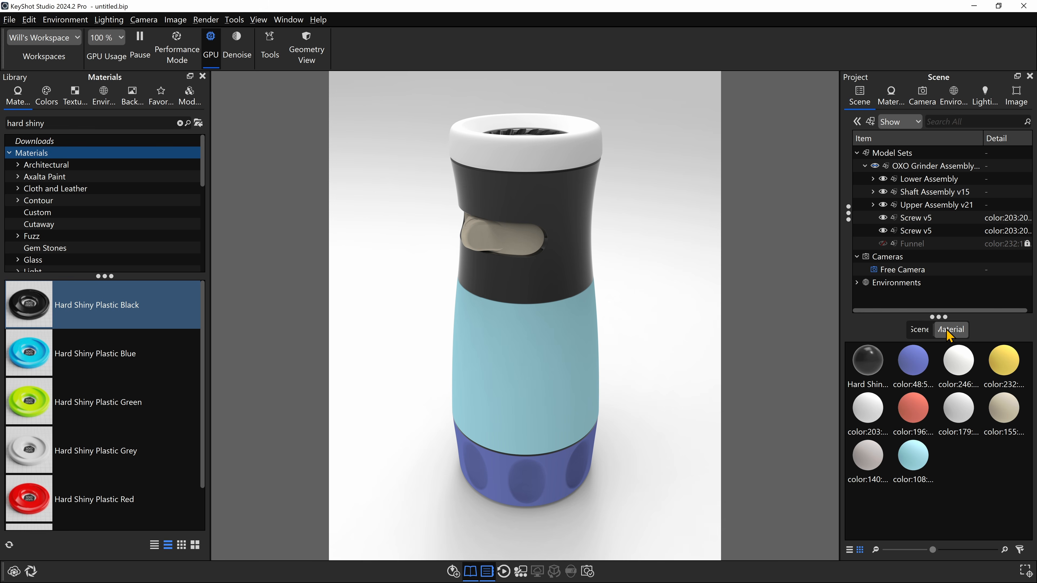
- Display the scene's materials as a detailed list and widen the name column so the full material names fit
click(867, 361)
click(849, 549)
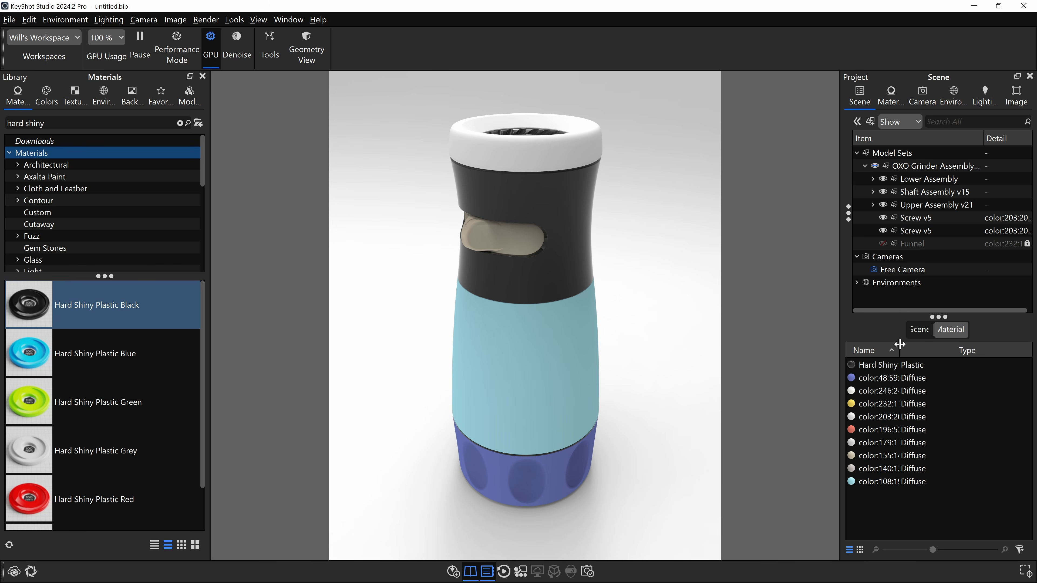
drag(900, 345, 947, 345)
click(993, 404)
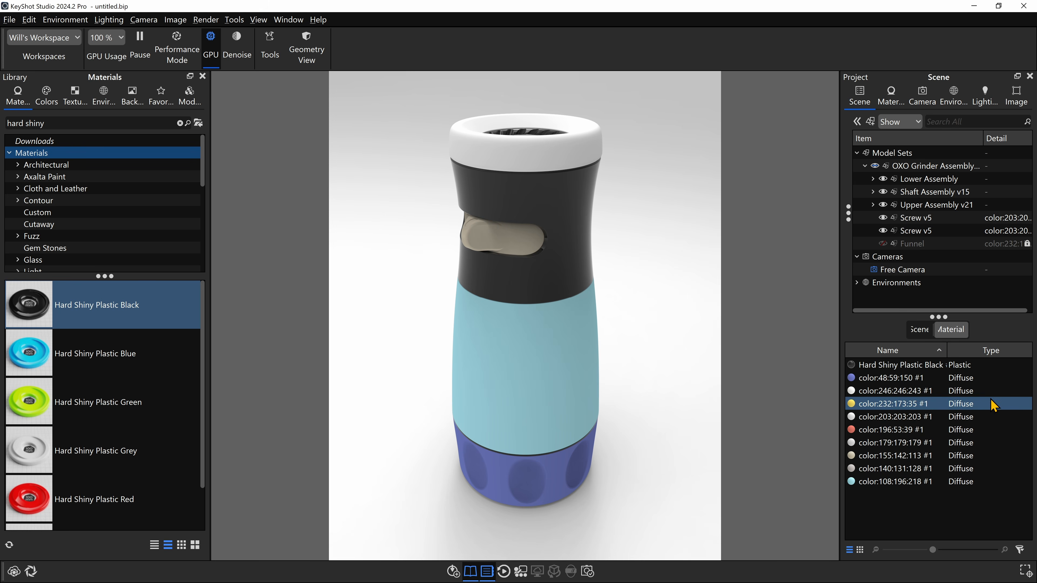
- Select all parts that use Hard Shiny Plastic Black and enlarge the scene tree to review the selected parts
click(909, 365)
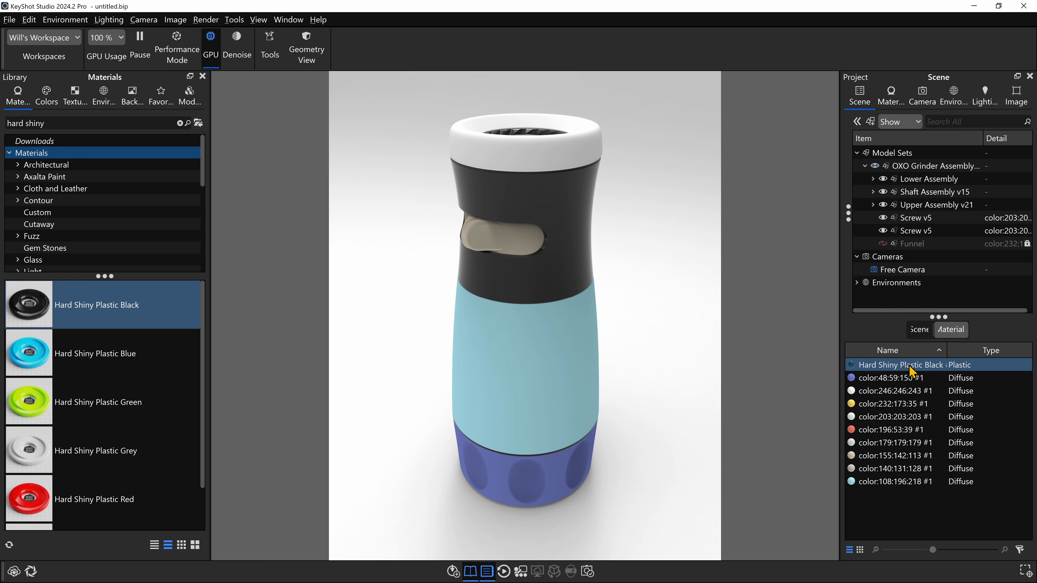
right_click(883, 365)
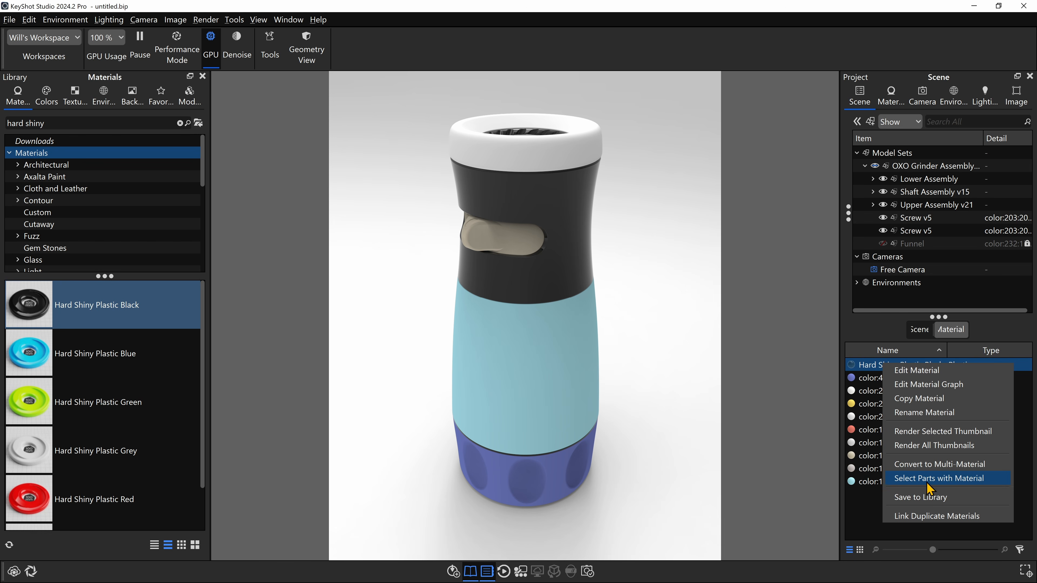
click(938, 478)
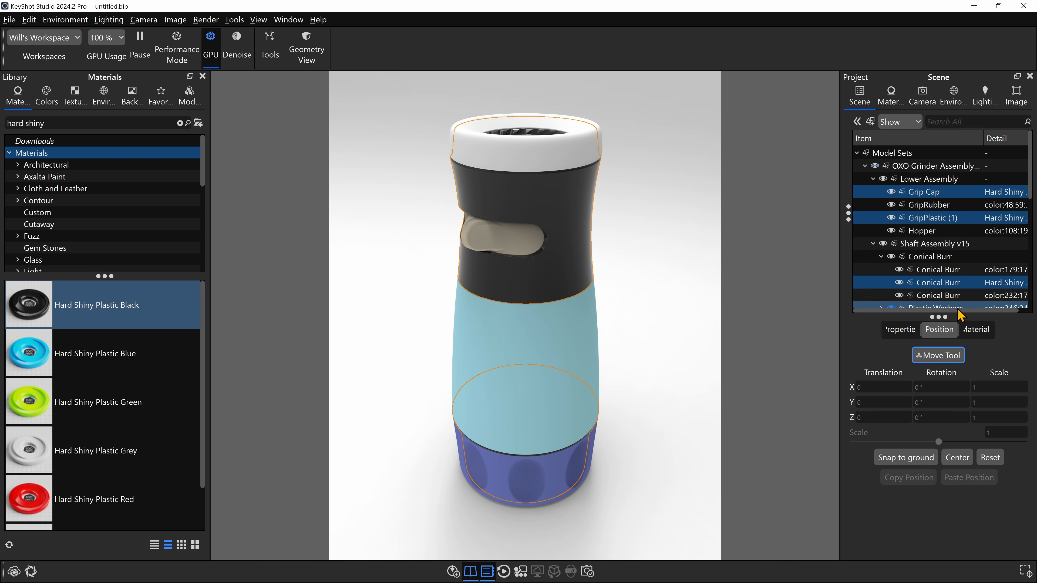
drag(938, 317, 938, 400)
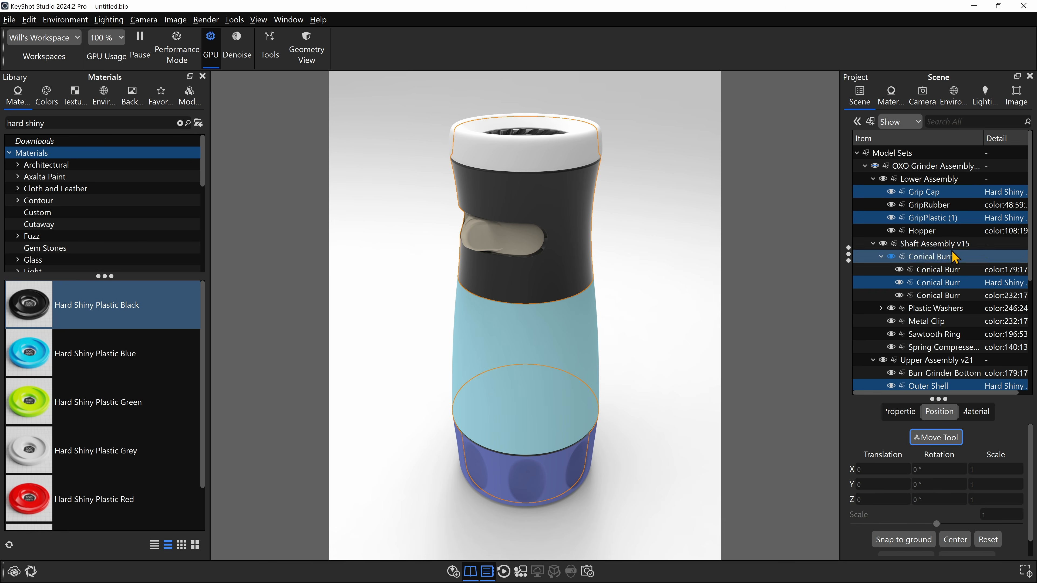
scroll(960, 244, down, 3)
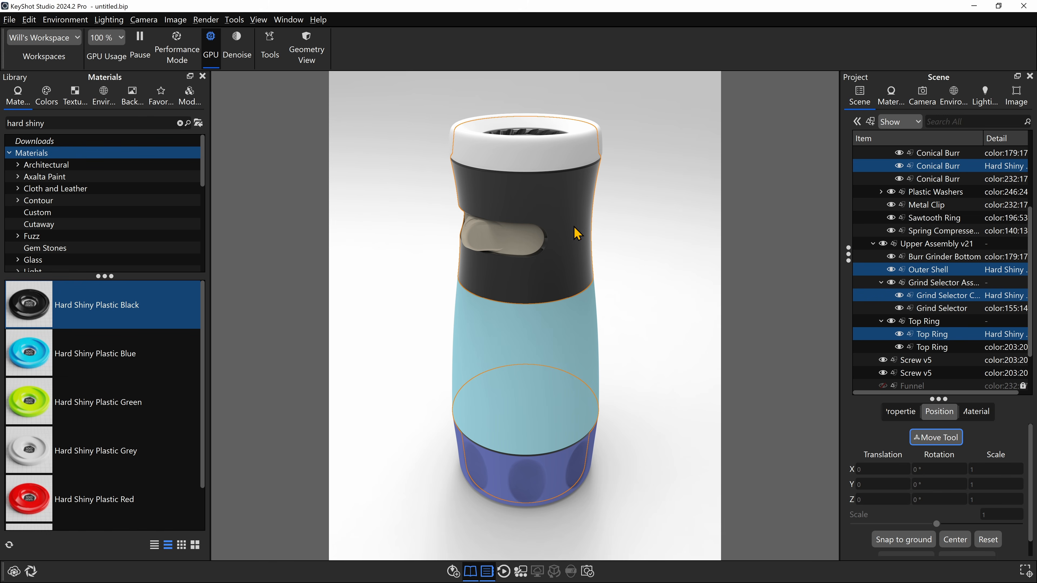
- Search the library materials for "polyc" and apply Plastic Polycarbonate to the mill's light blue hopper
mouse_move(637, 242)
mouse_down()
mouse_move(646, 283)
mouse_move(650, 227)
mouse_up()
triple_click(84, 124)
key(BackSpace)
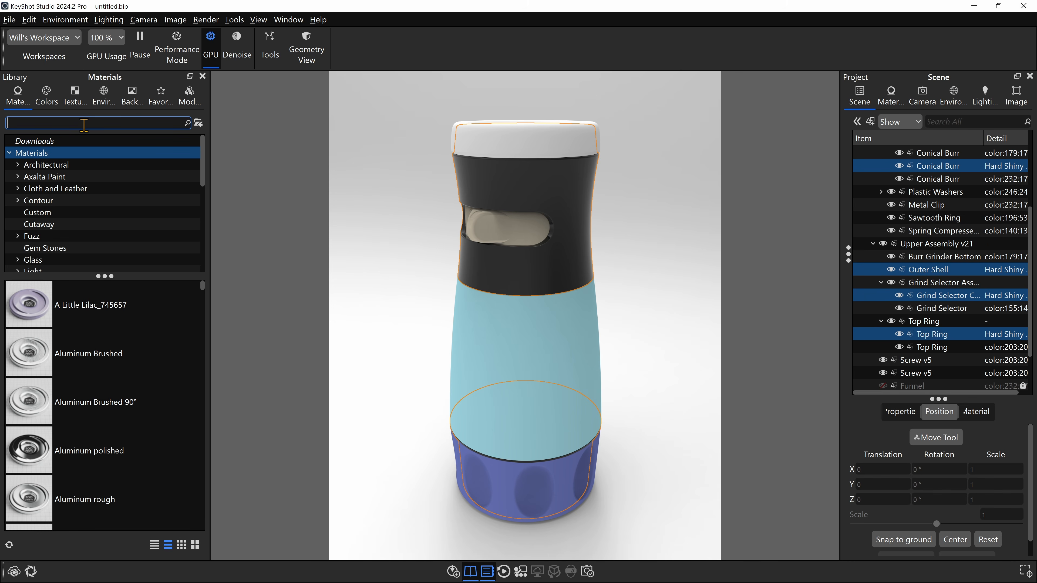
text(polyc)
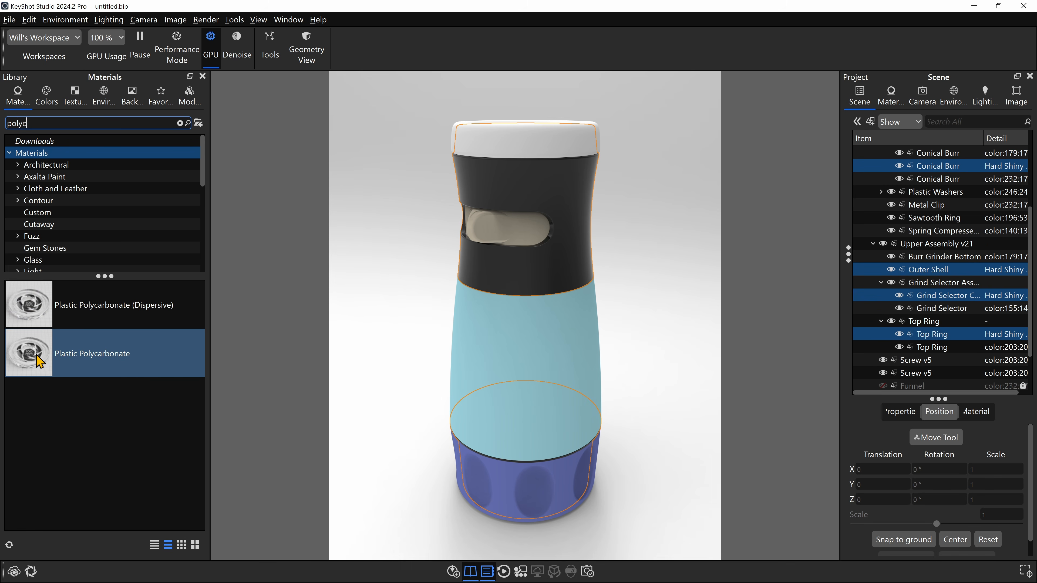
drag(40, 359, 567, 329)
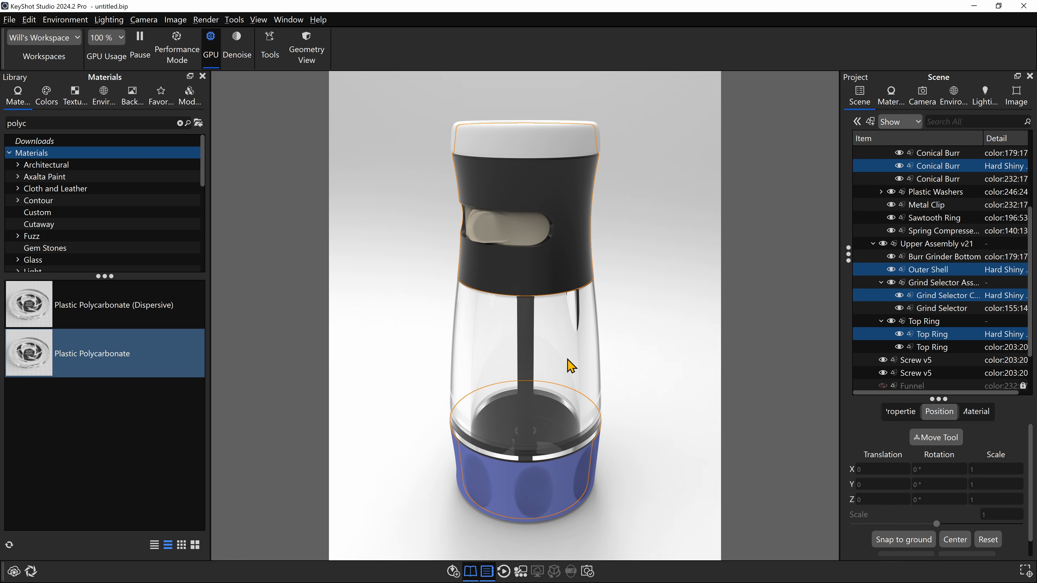
- Copy the outer shell's Hard Shiny Plastic Black material and paste it as a linked material onto the beige grind selector
drag(569, 366, 513, 222)
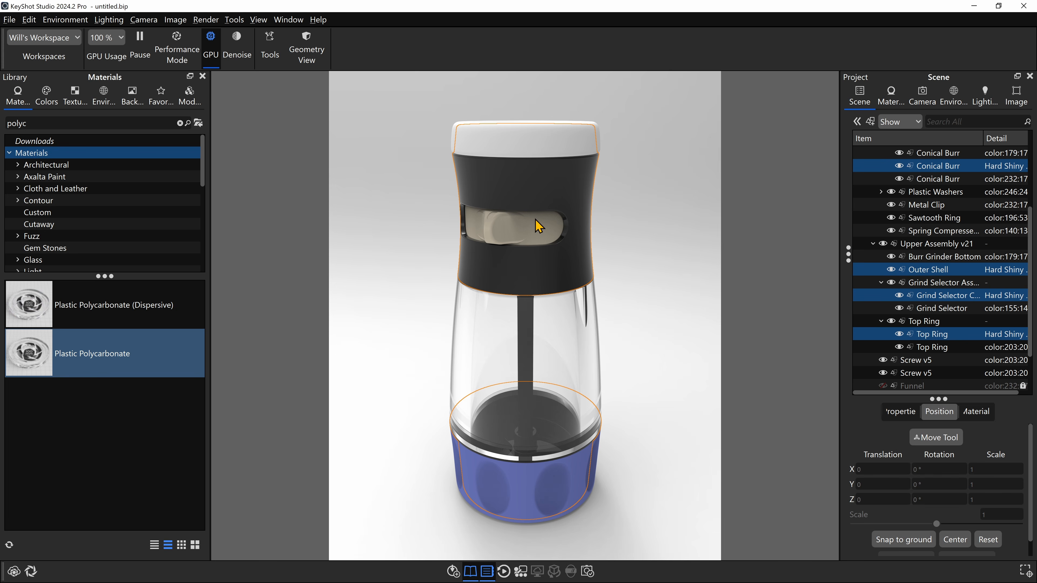
click(531, 183)
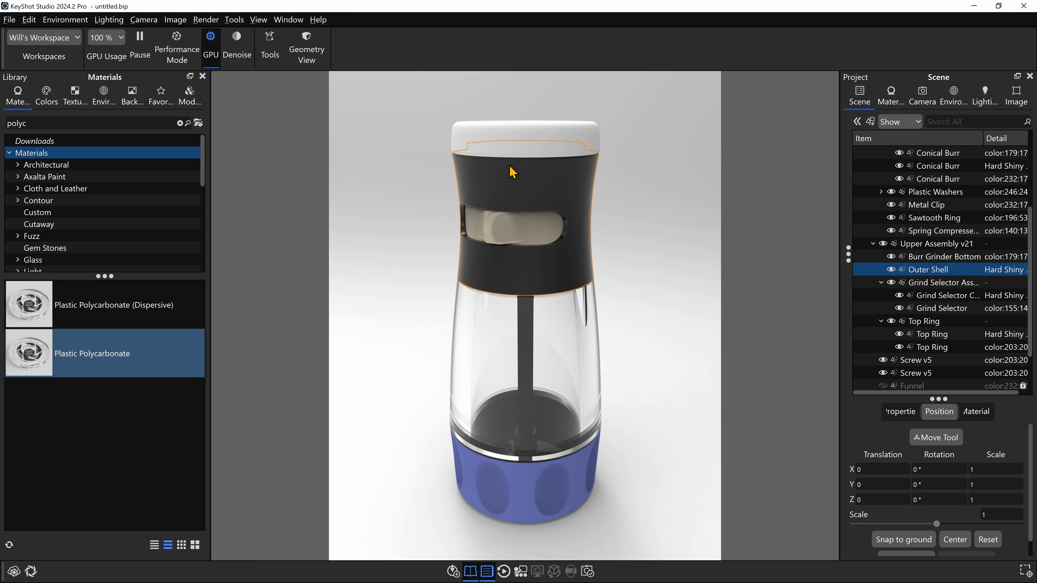
scroll(510, 196, up, 3)
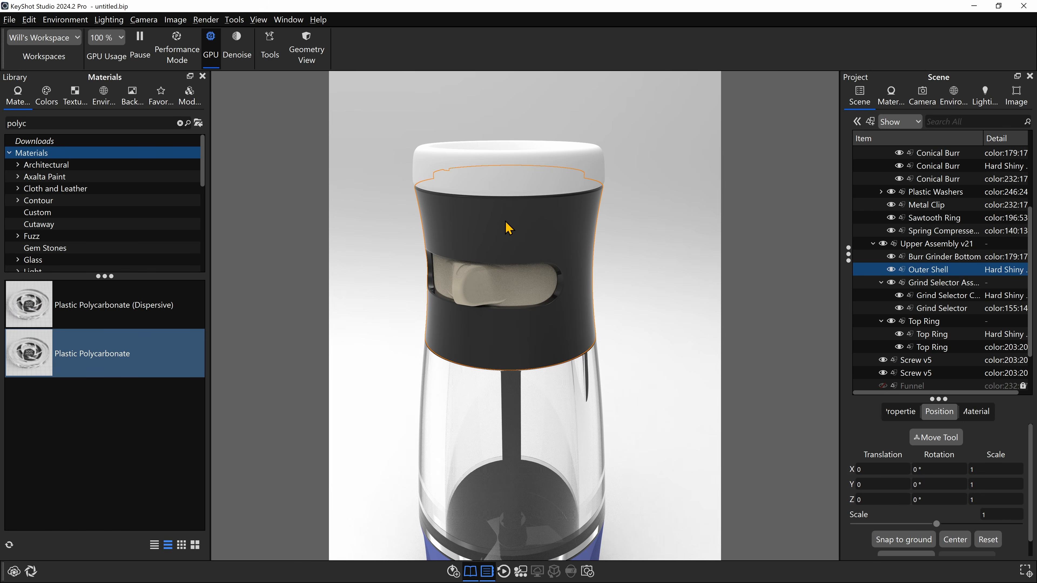
right_click(529, 228)
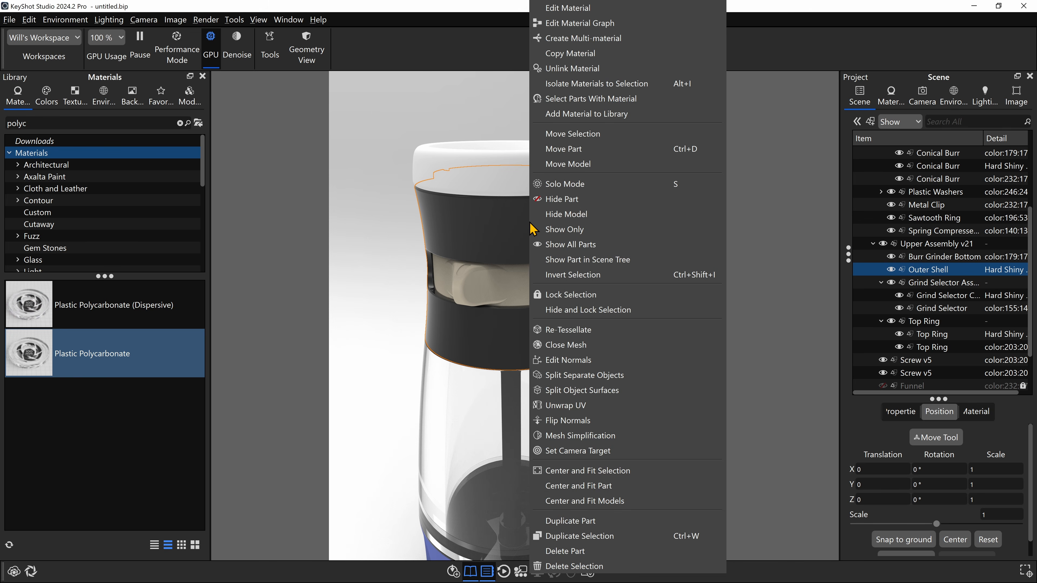
click(594, 60)
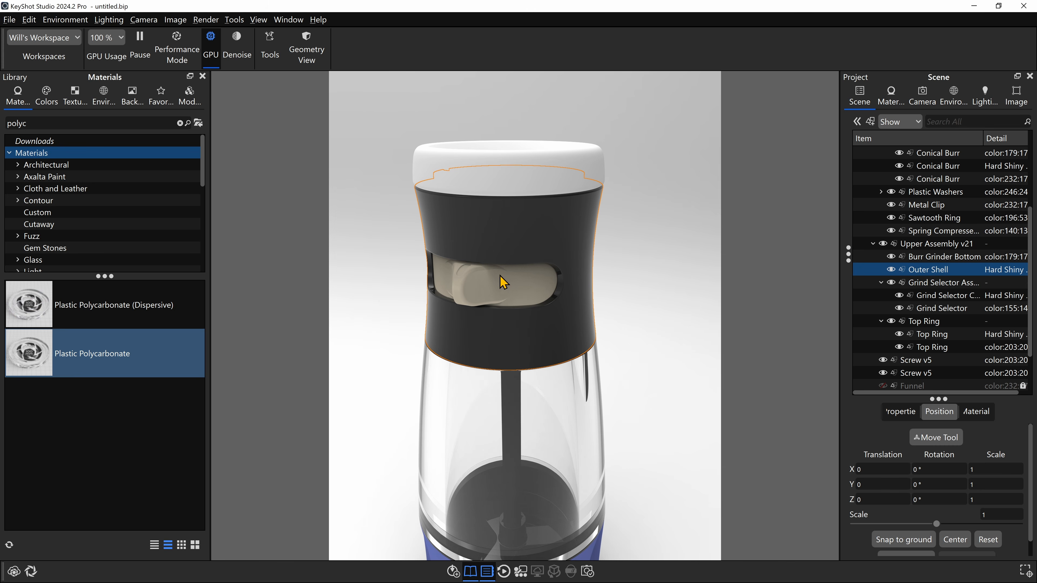
shift+right_click(514, 282)
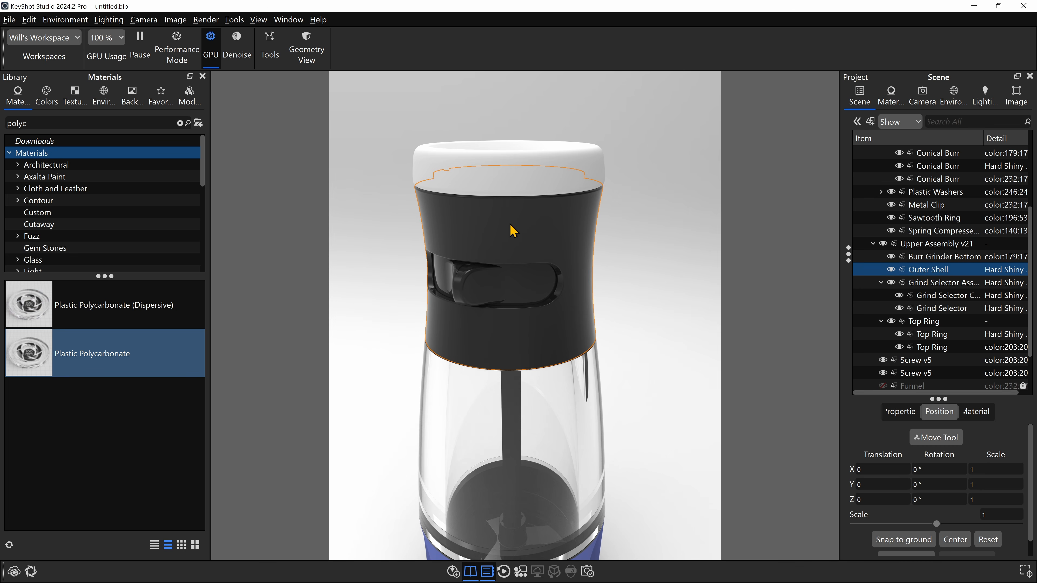
- Unlink the grind selector's material and lighten its diffuse color to grey, hex 595959
click(506, 284)
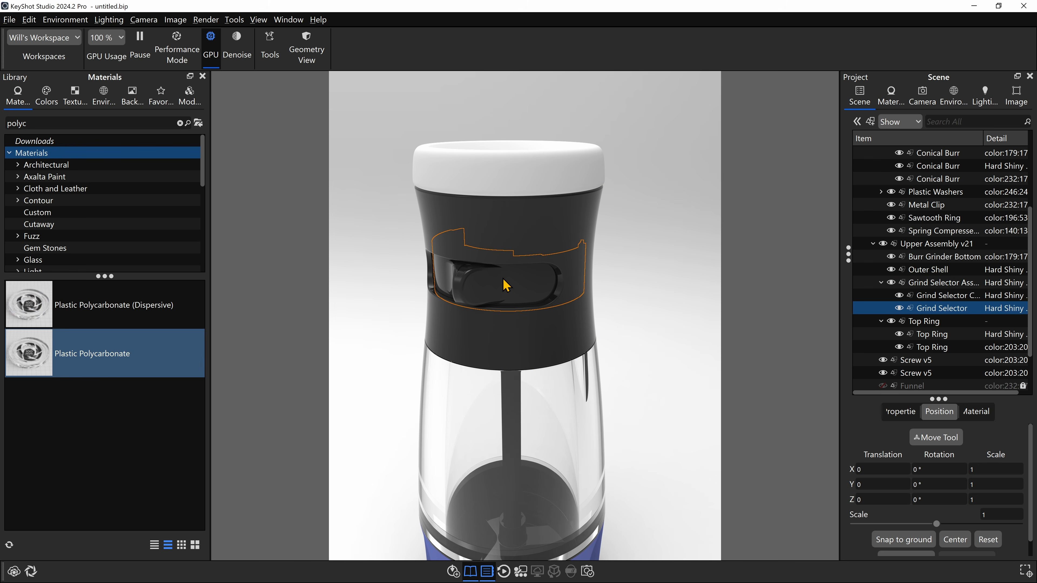
right_click(473, 282)
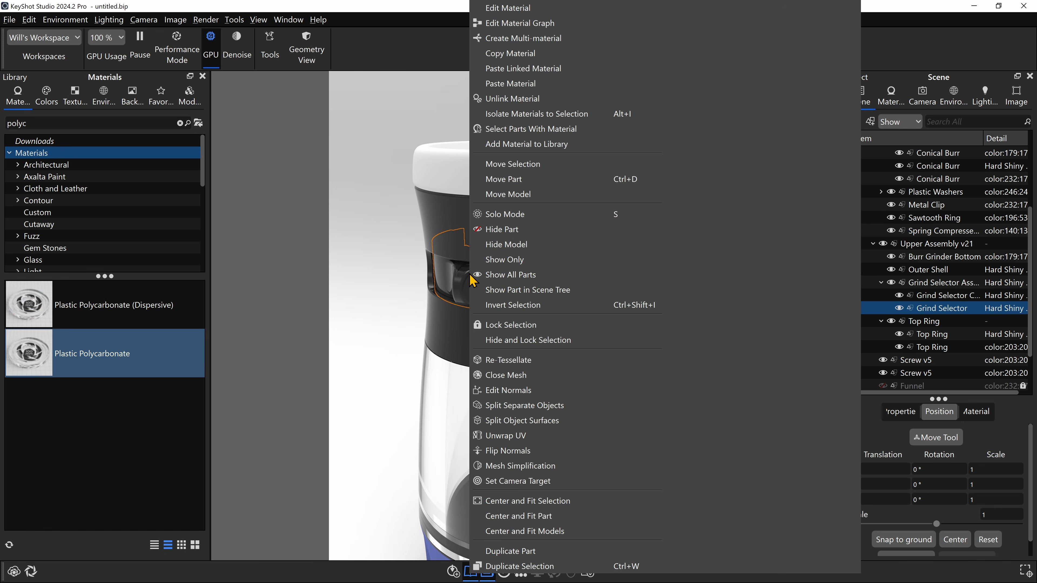
click(513, 98)
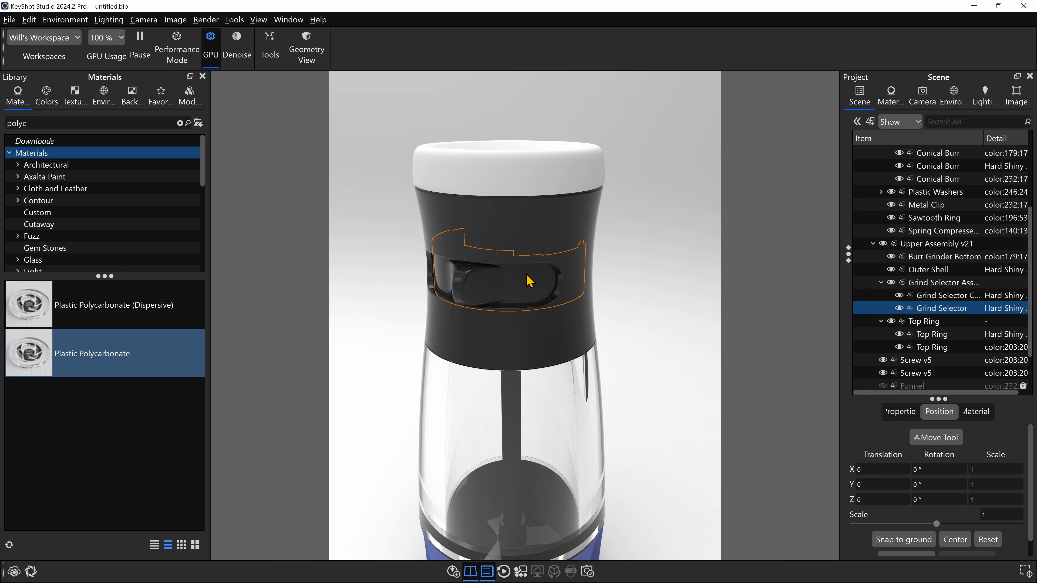
double_click(494, 287)
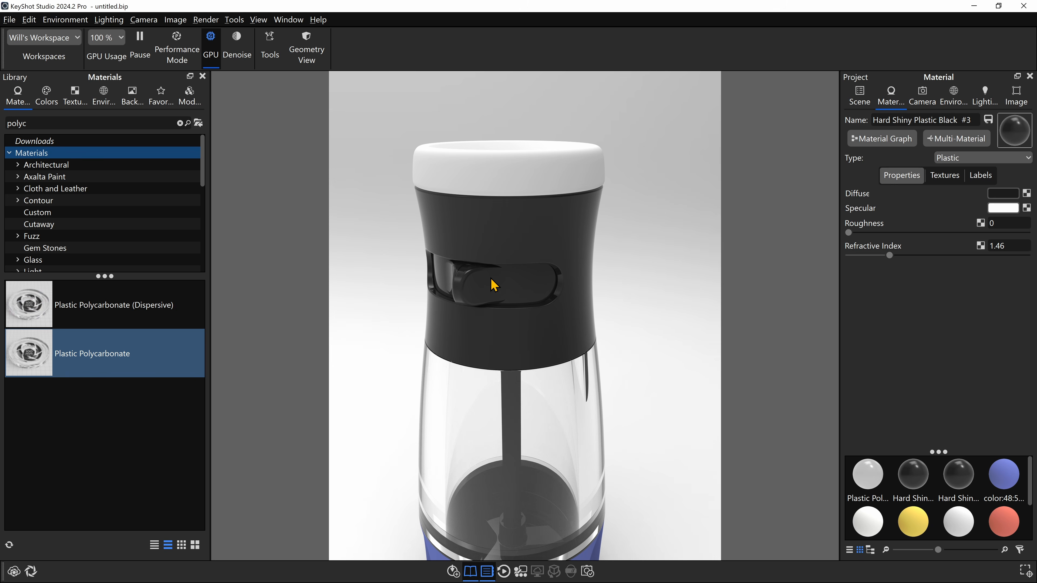
click(1003, 194)
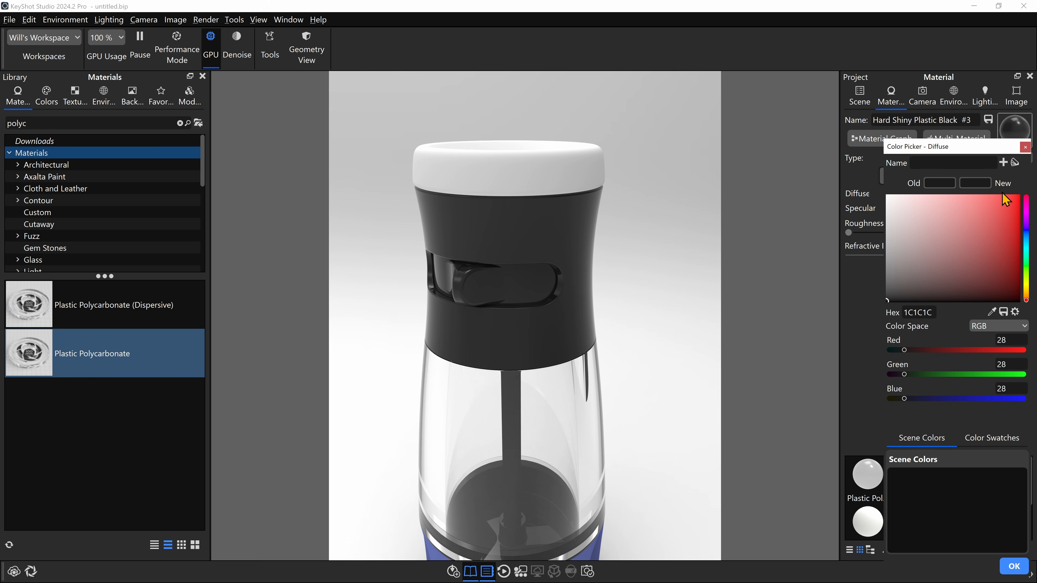
drag(976, 148, 848, 114)
drag(777, 365, 809, 365)
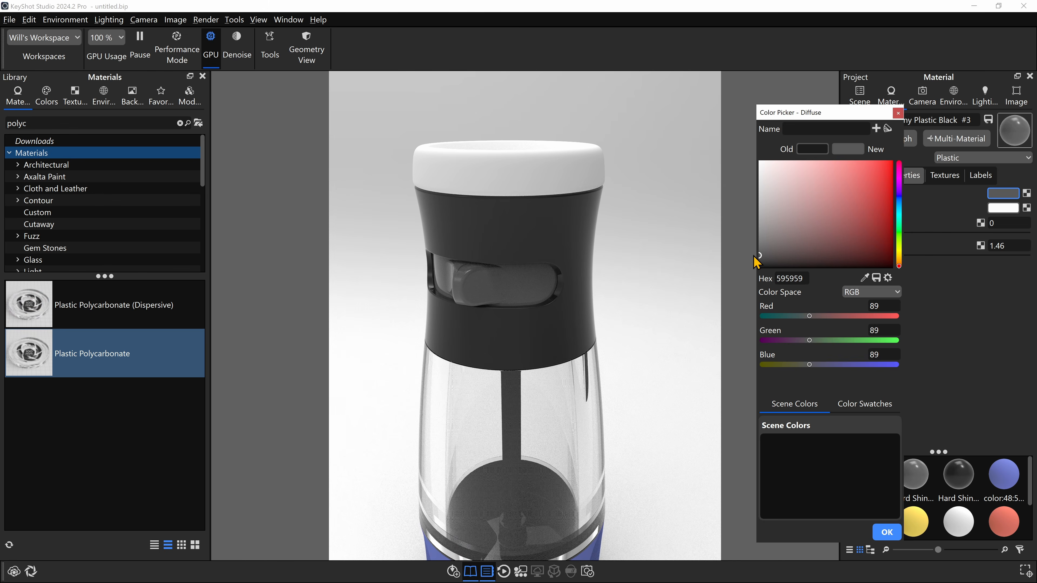
click(887, 532)
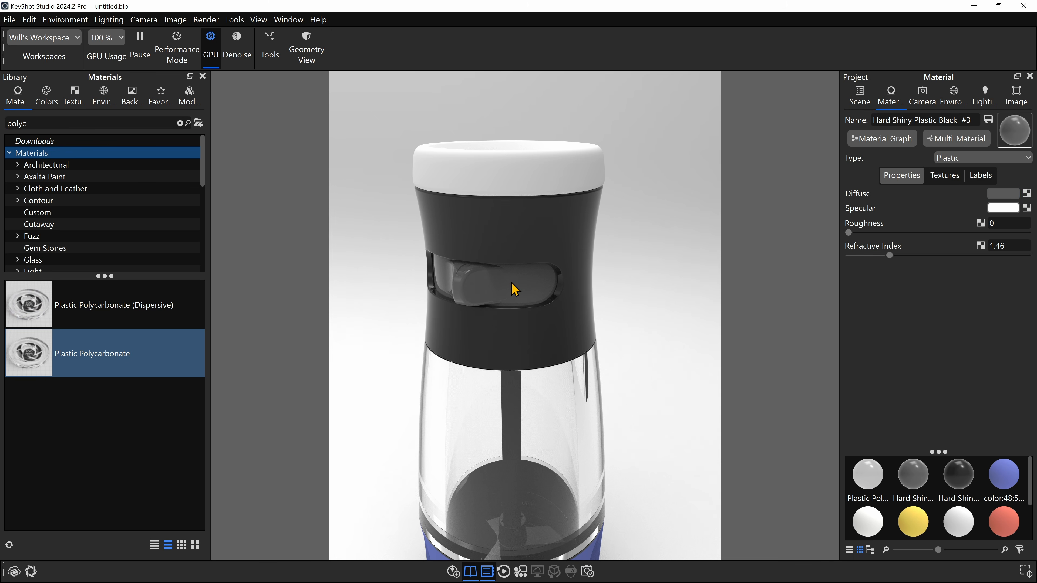
- Clear the library search and change the white top ring's material type to Metal
middle_drag(638, 339, 618, 227)
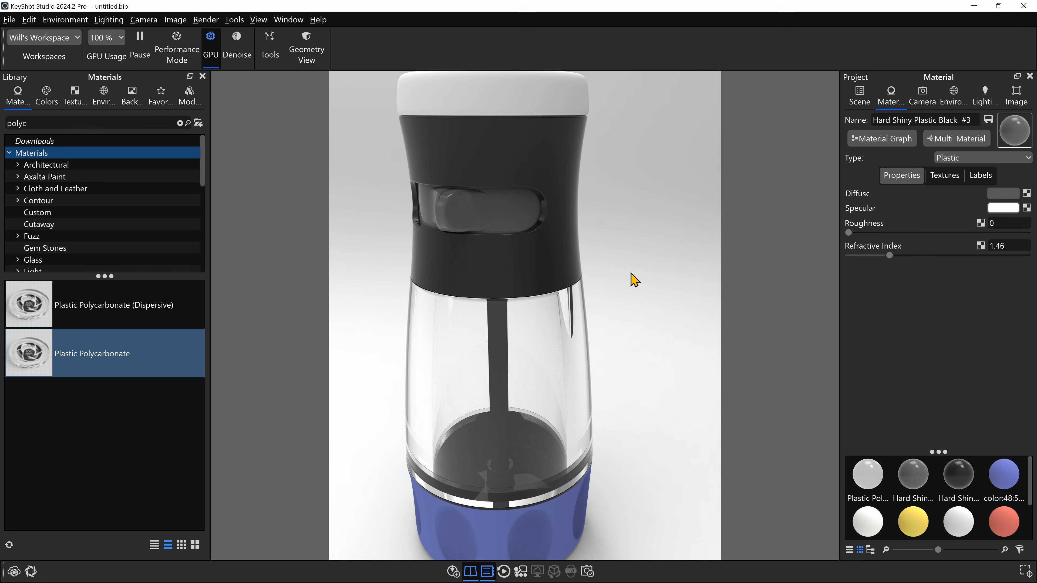
drag(632, 278, 539, 204)
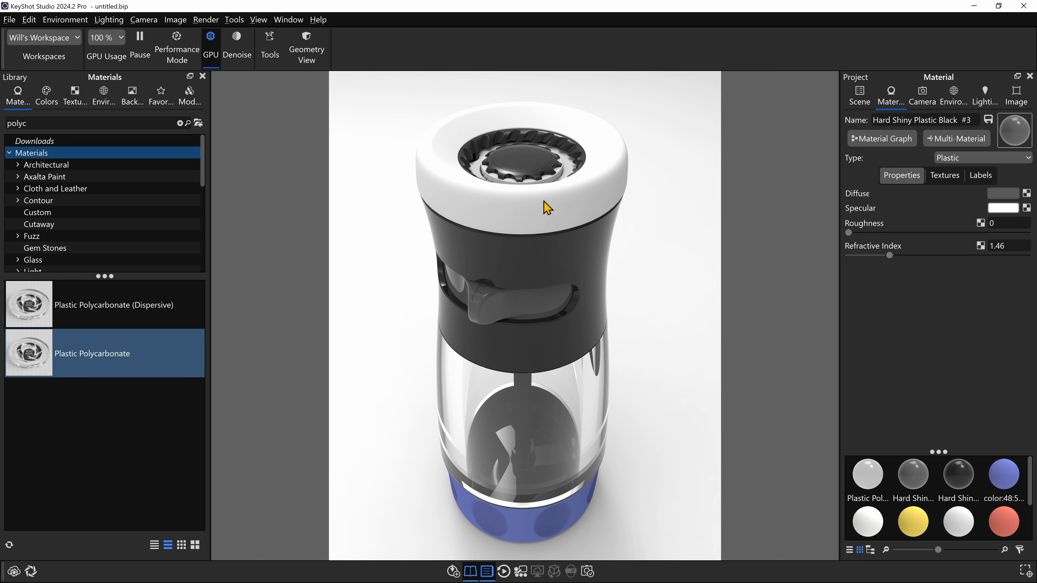
double_click(30, 122)
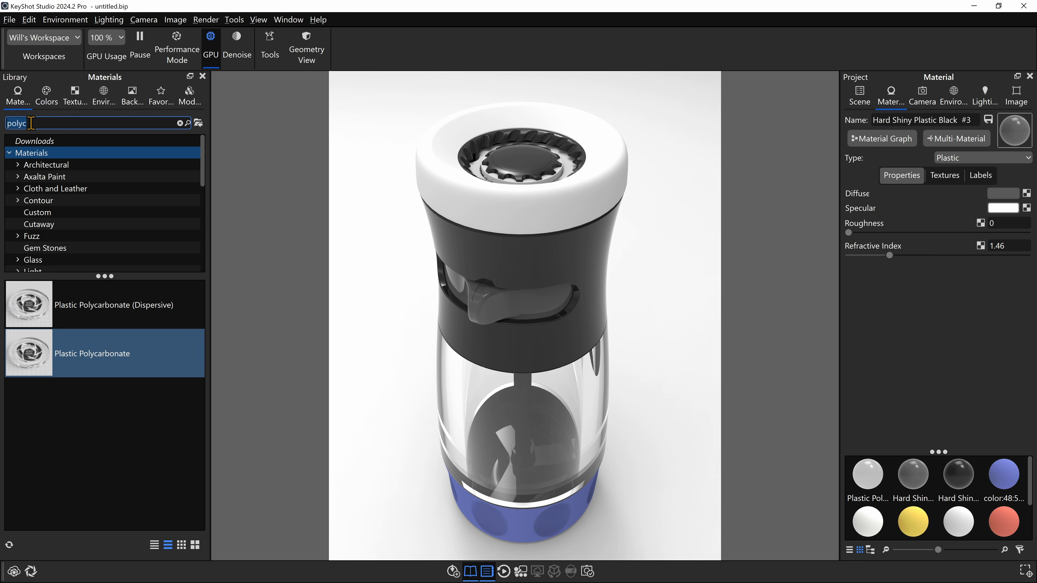
key(BackSpace)
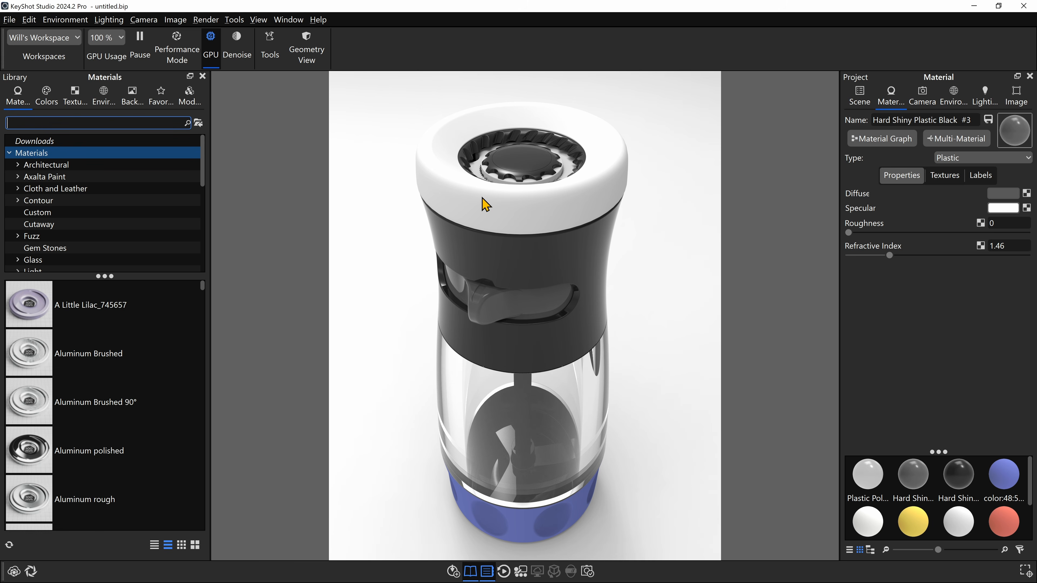
click(465, 193)
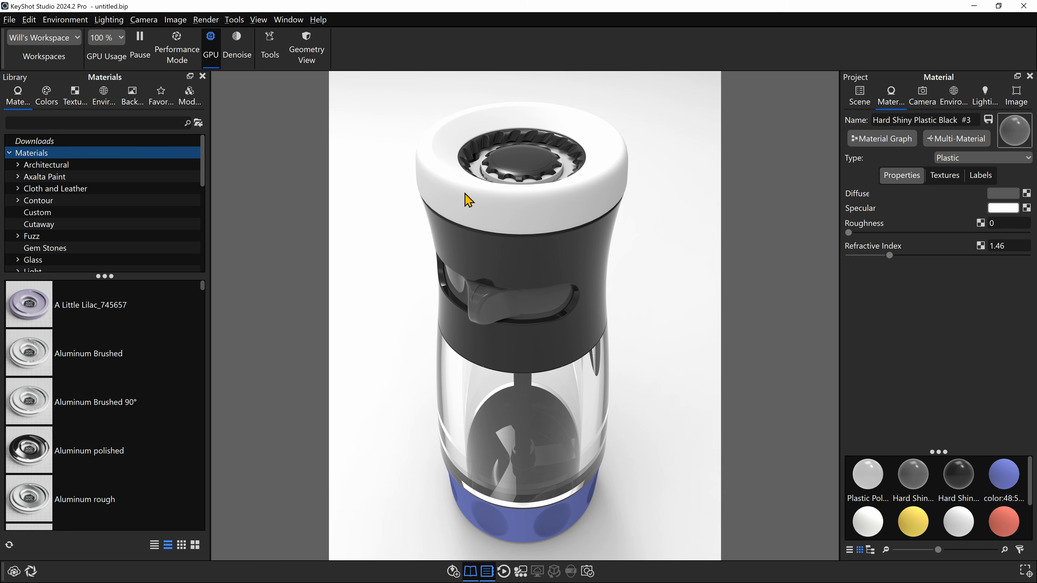
double_click(465, 194)
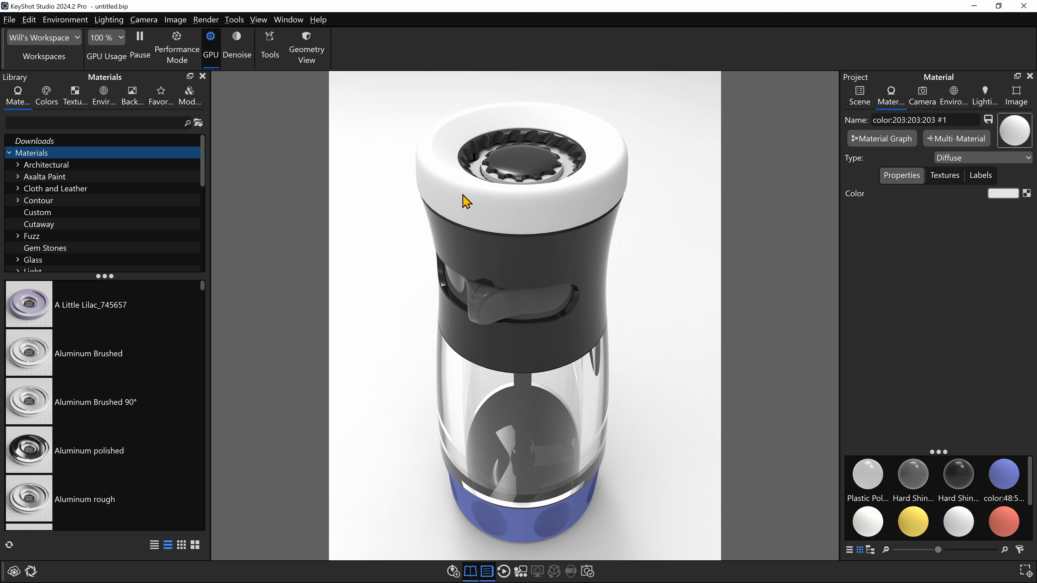
click(861, 98)
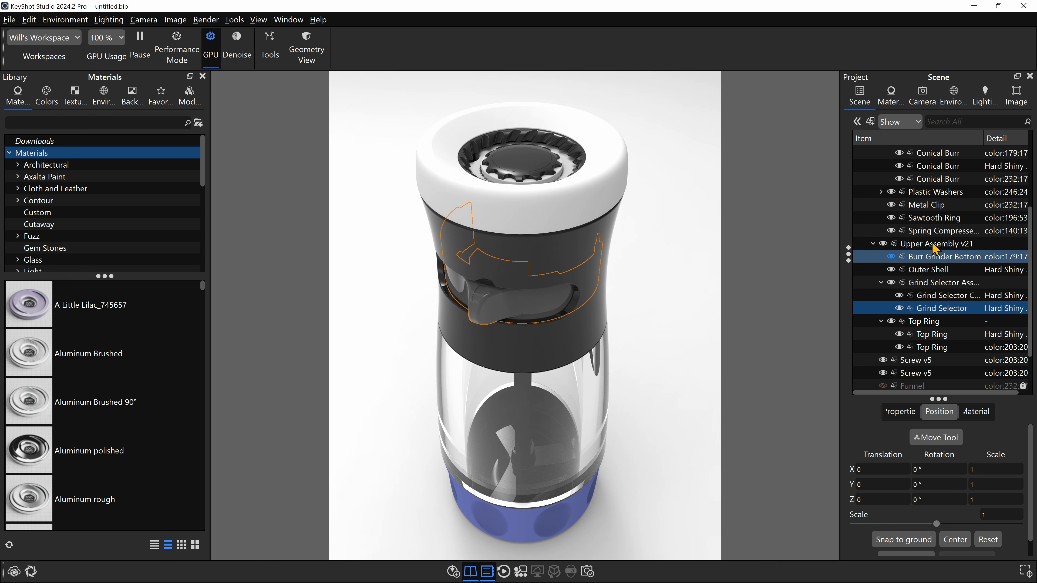
click(890, 99)
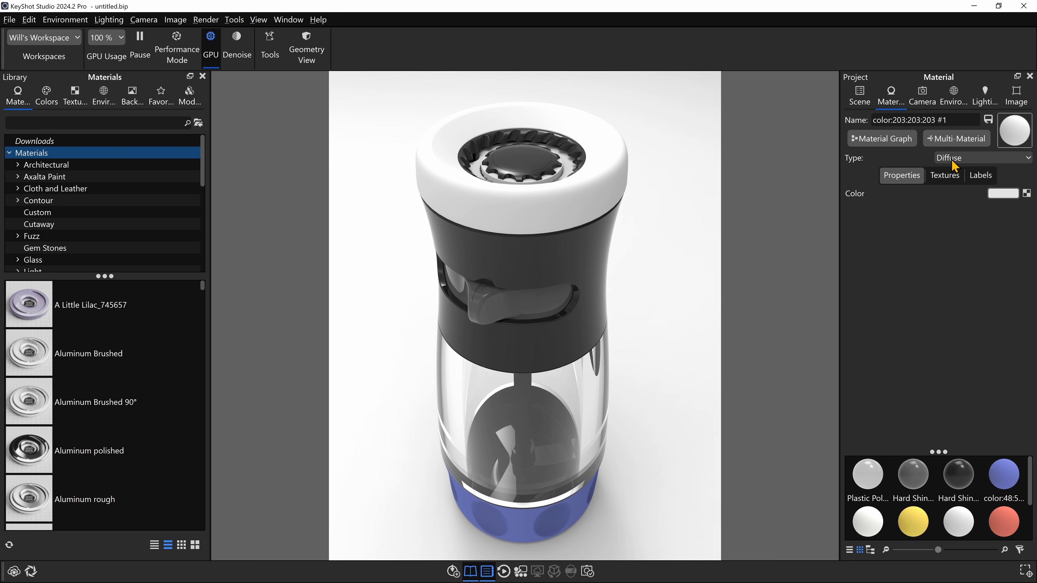
click(975, 160)
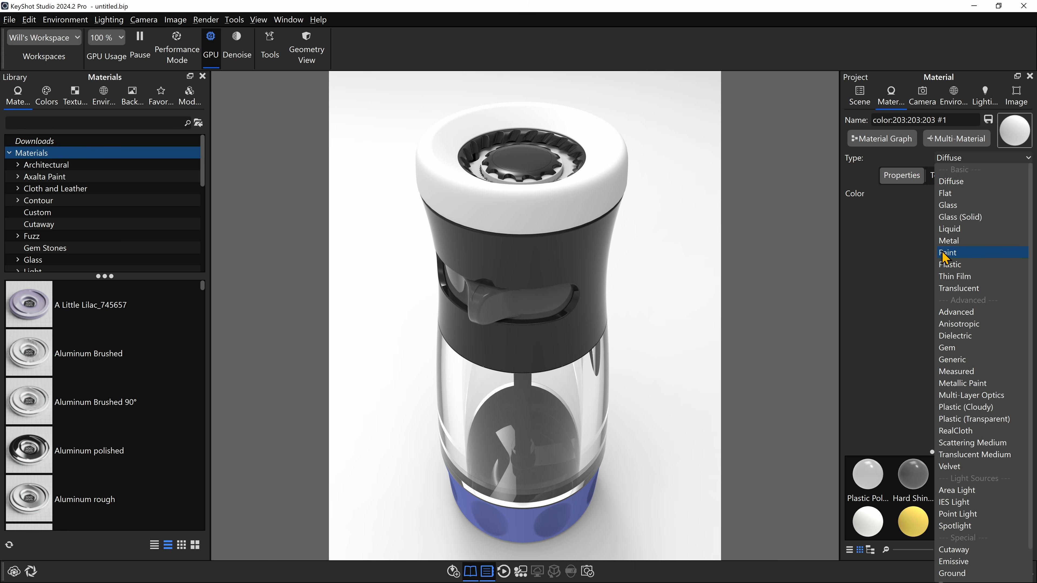
click(956, 240)
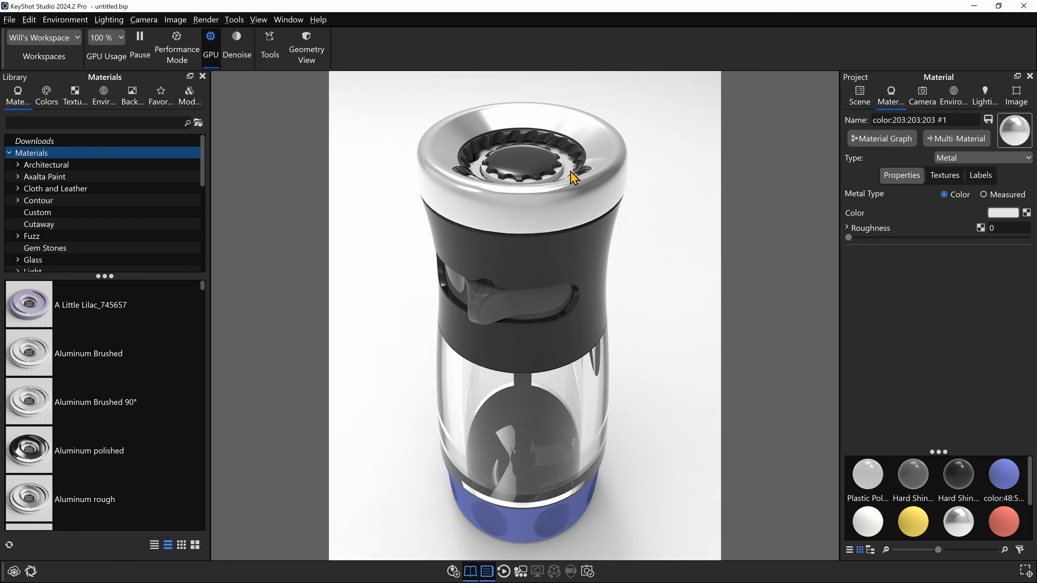
- Search the library materials for "rubber" and apply Rubber to the mill's blue base
drag(621, 167, 563, 436)
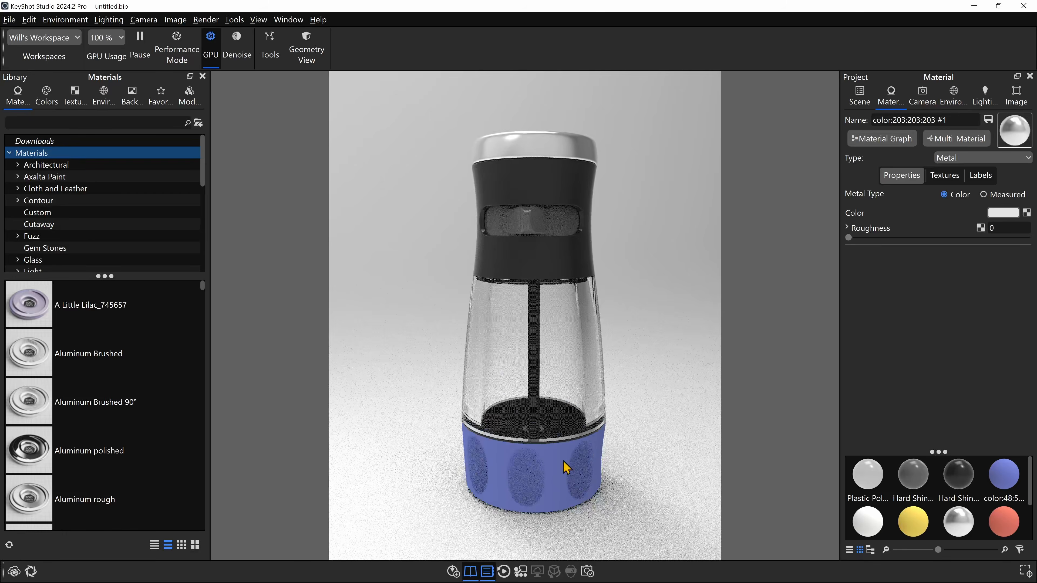
click(76, 125)
text(rubber)
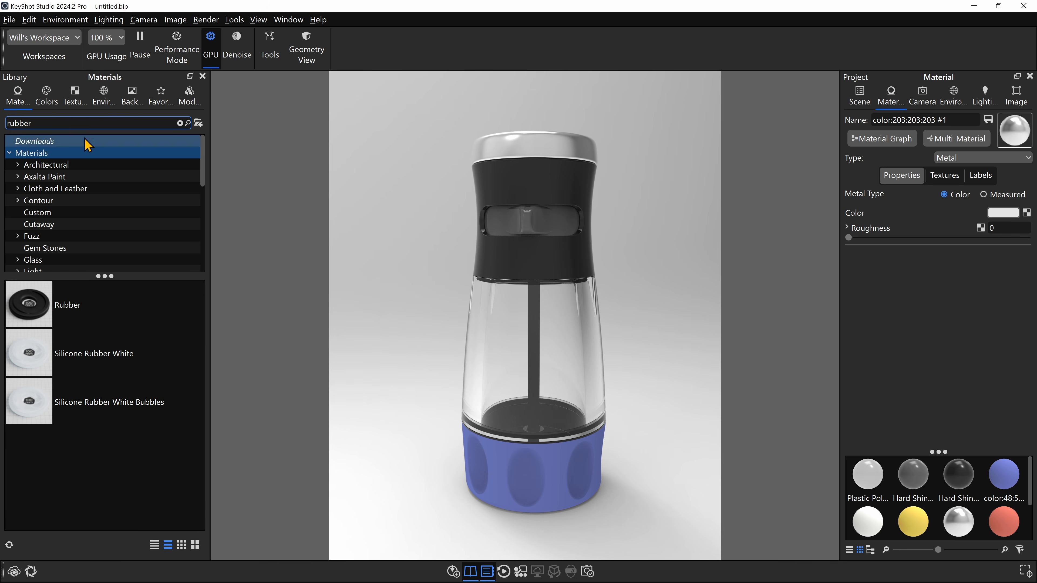
click(35, 303)
drag(35, 303, 527, 461)
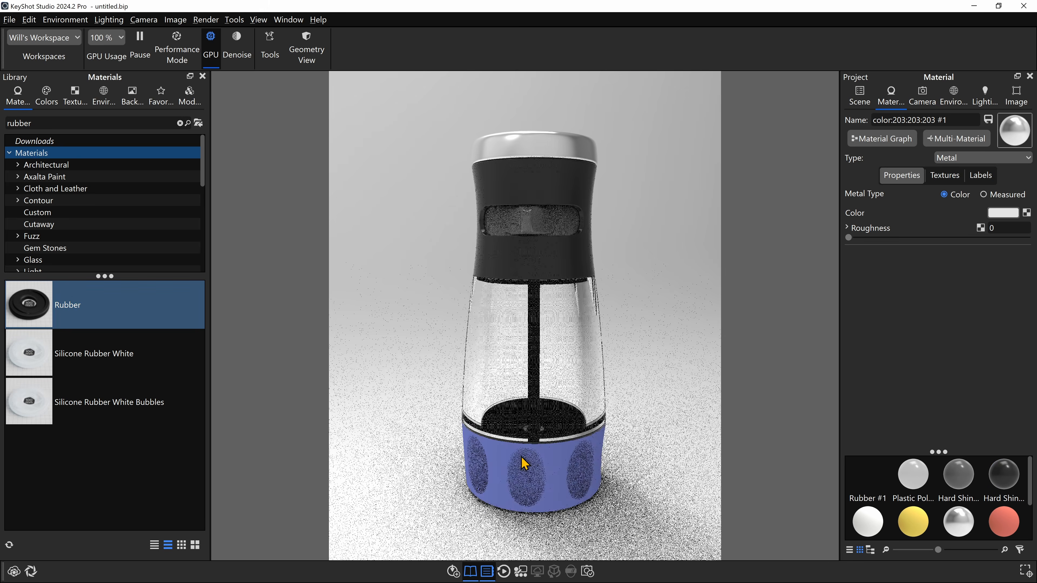
drag(593, 325, 582, 447)
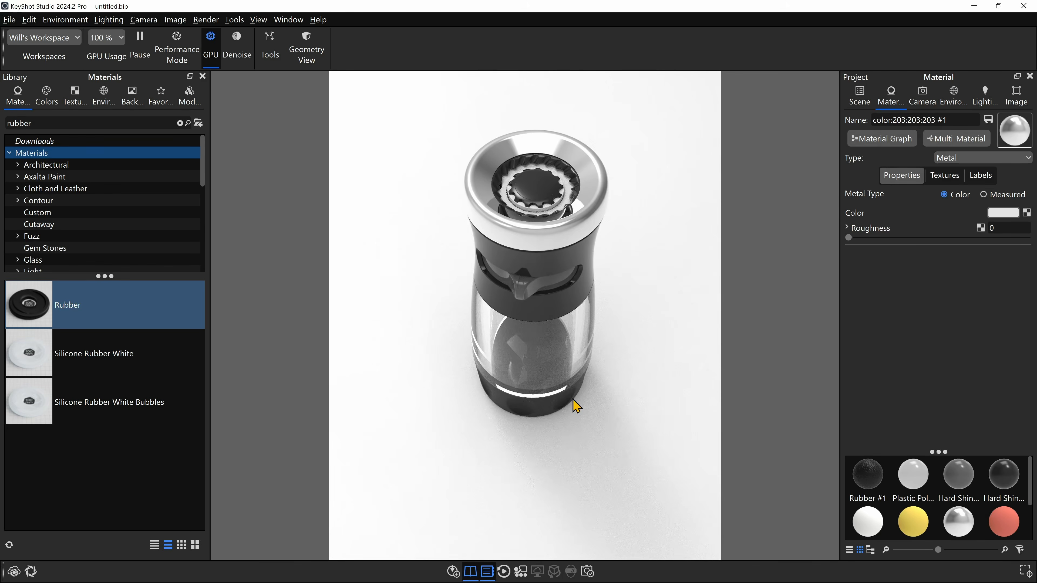
drag(569, 296, 579, 262)
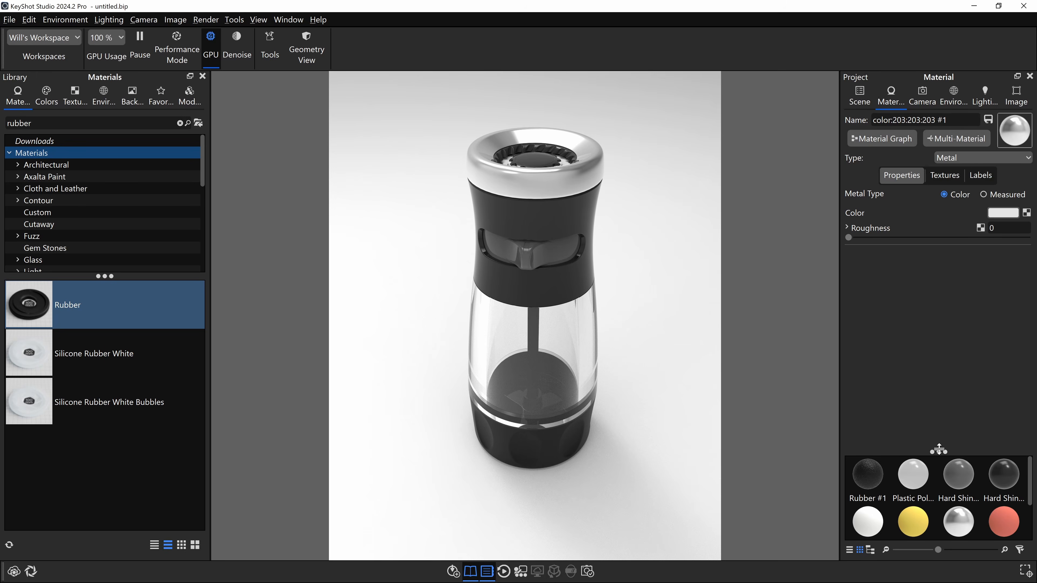
- Enlarge the in-project material area and switch it to a list showing each material's name and type
drag(938, 449, 938, 347)
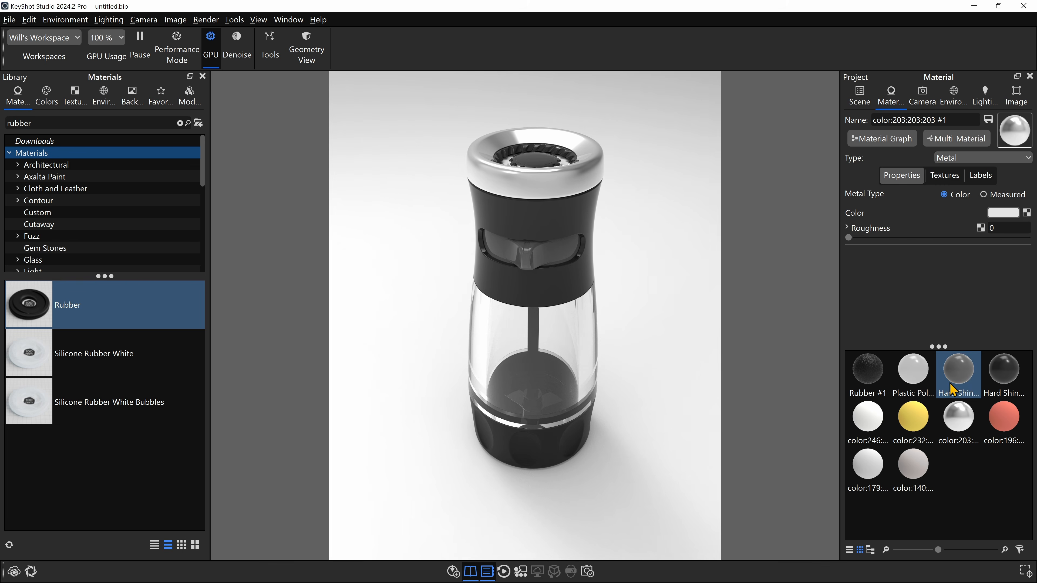
click(850, 550)
drag(934, 355, 940, 355)
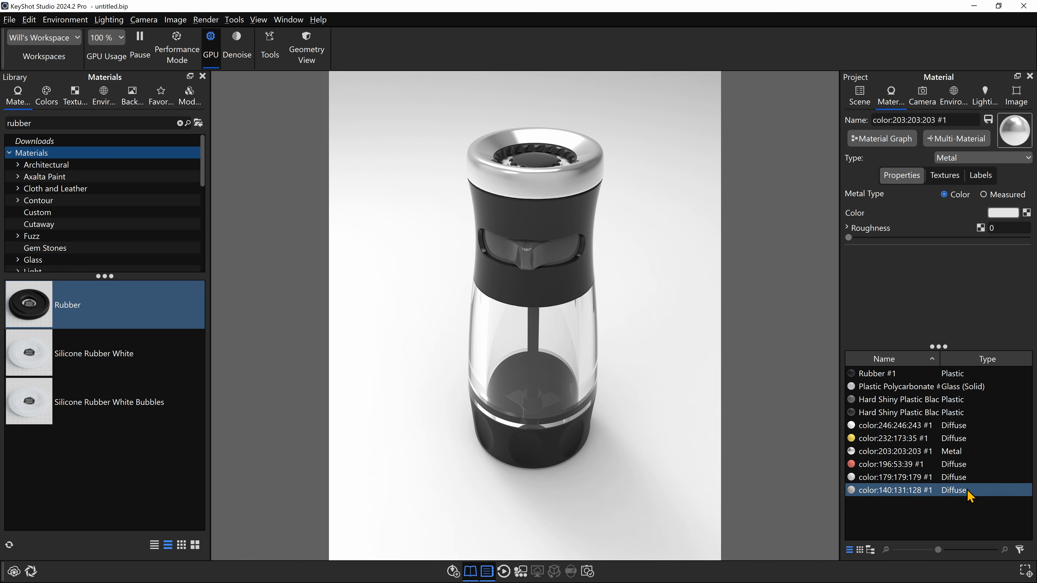
scroll(645, 216, up, 2)
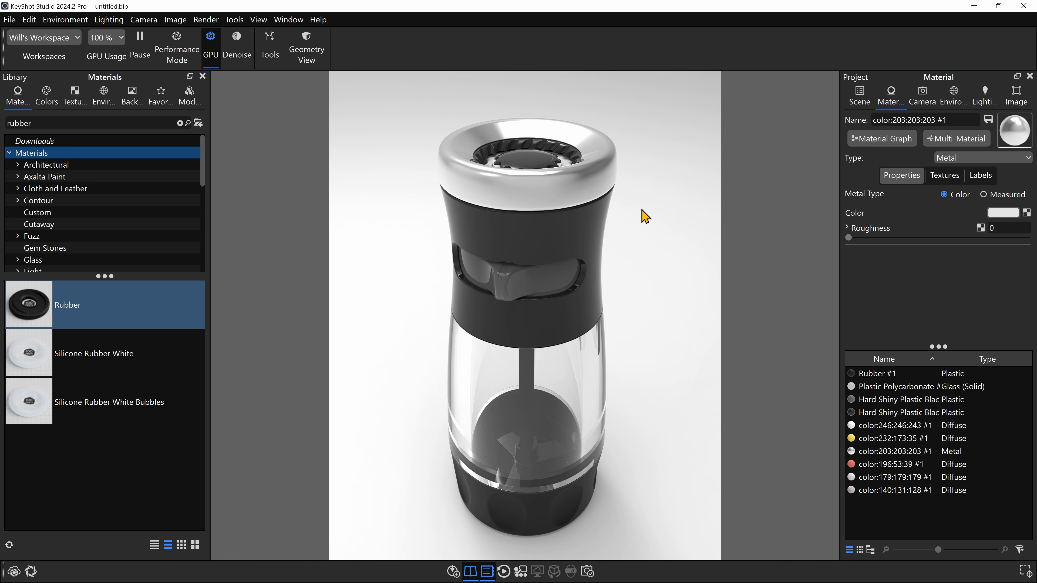
right_click(580, 188)
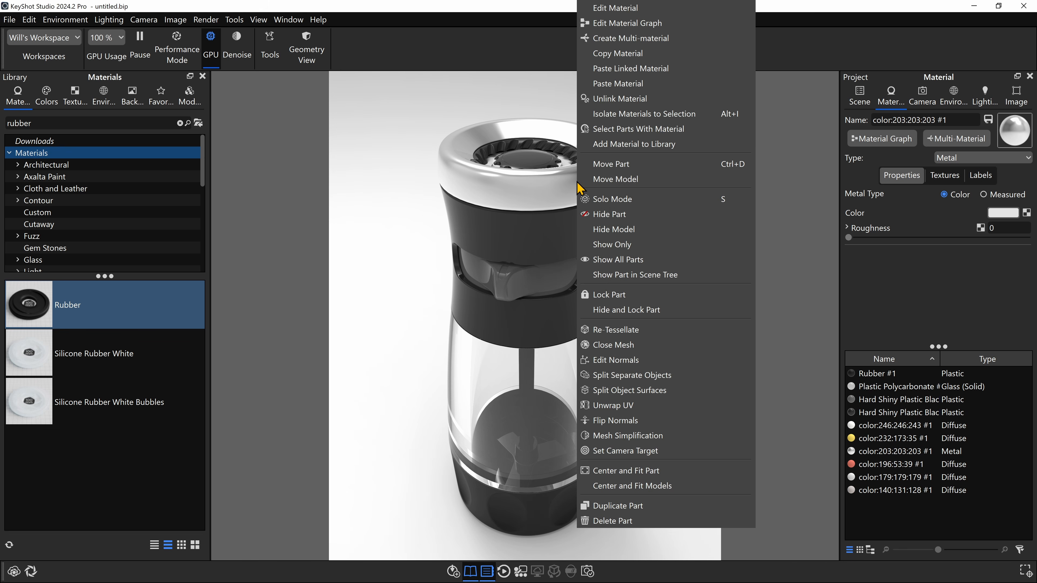
click(624, 213)
key(ctrl+z)
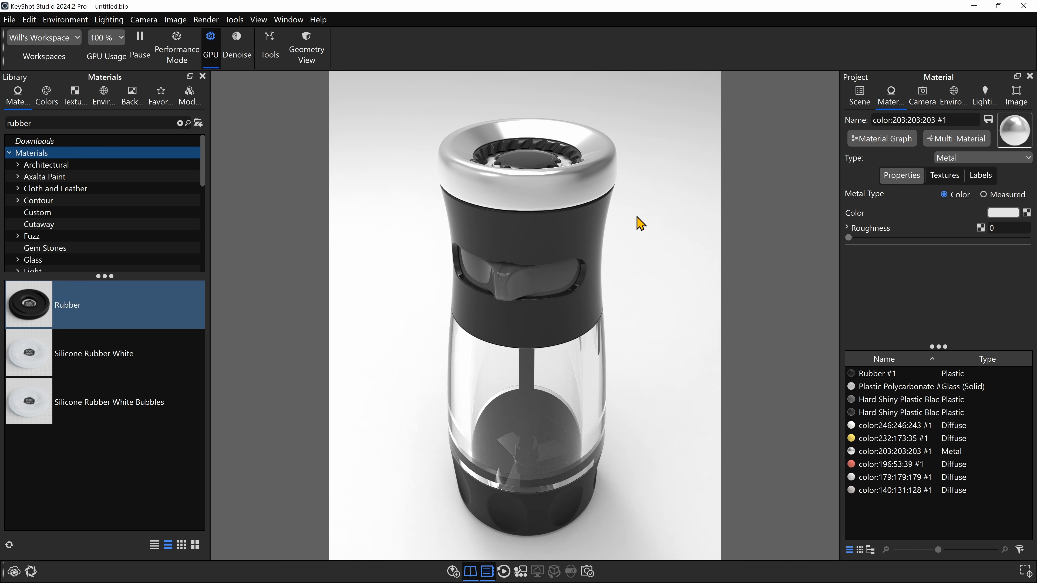
- Hide the metal top ring, the black collar beneath it and the black outer shell
ctrl+alt+click(596, 185)
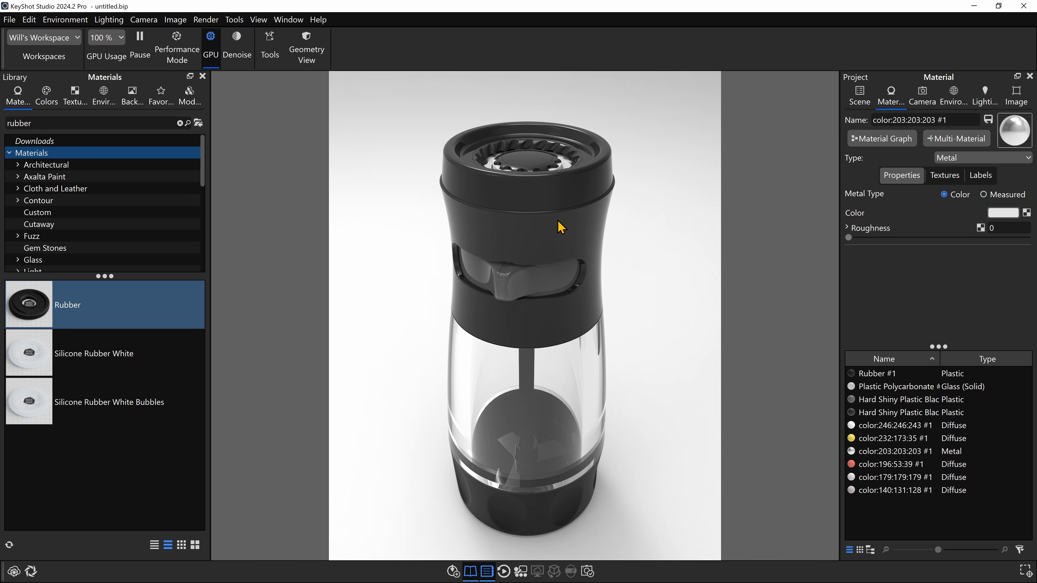
drag(584, 228, 590, 253)
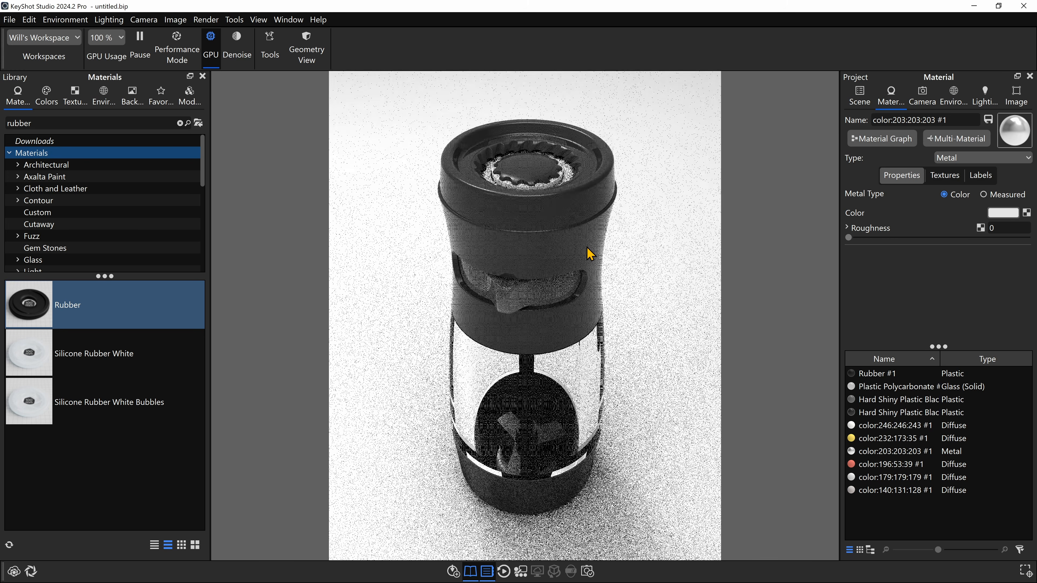
ctrl+alt+click(561, 211)
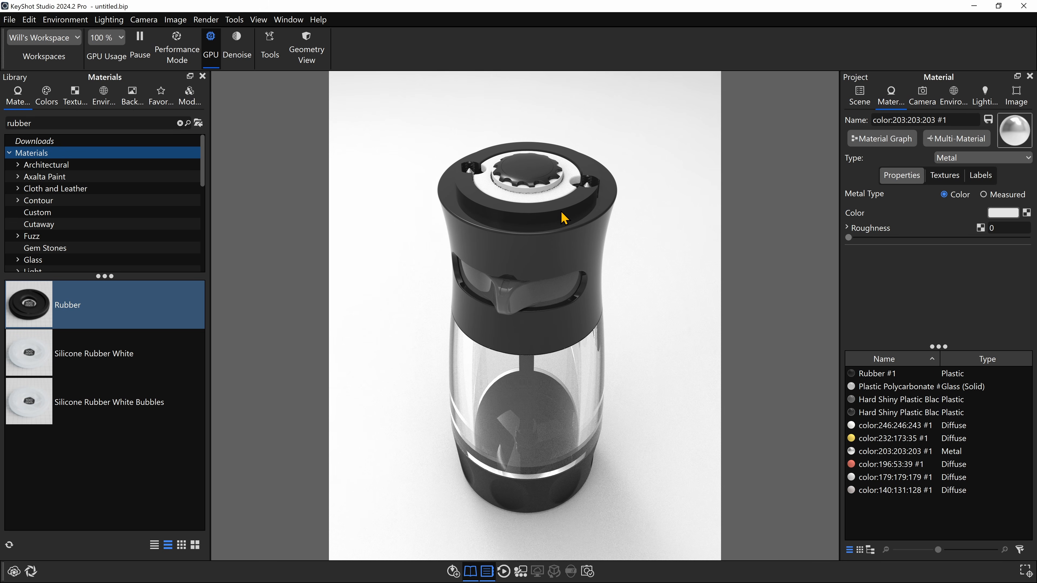
ctrl+alt+click(570, 252)
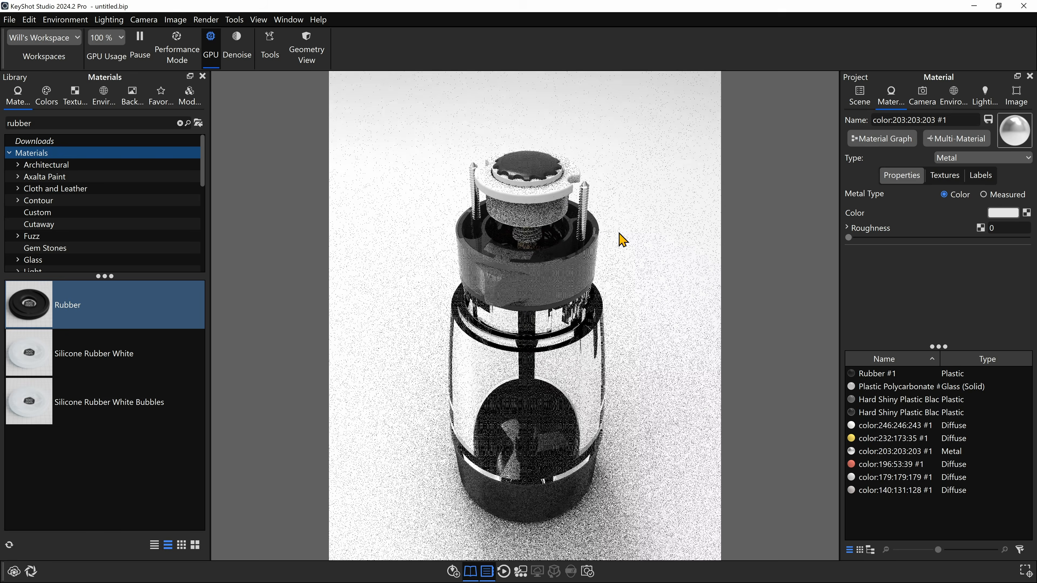
- Hide the clear hopper and the black base parts to expose the grinder mechanism and shaft
drag(575, 176, 604, 198)
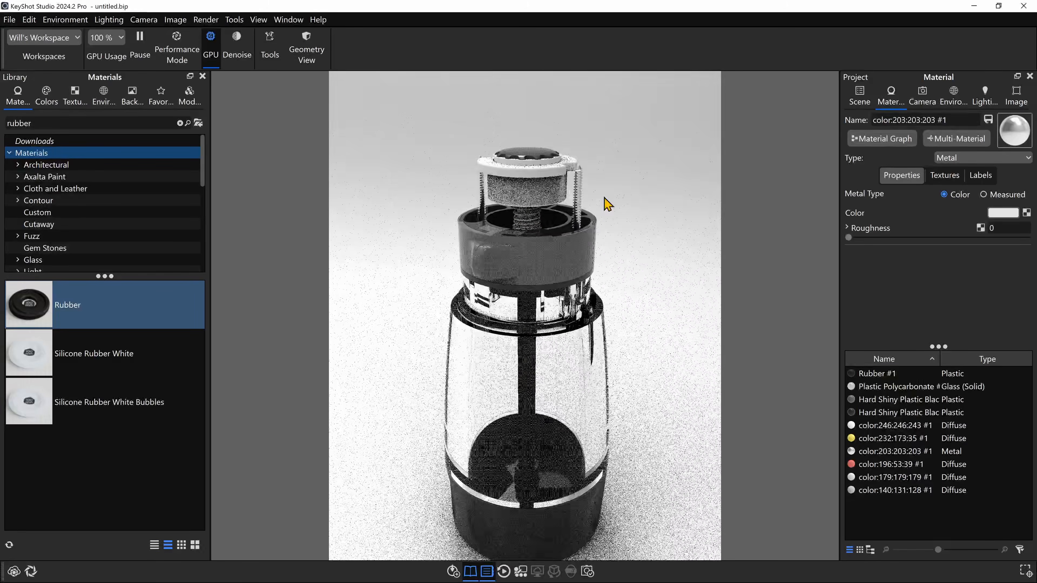
ctrl+alt+click(589, 346)
middle_drag(645, 316, 632, 217)
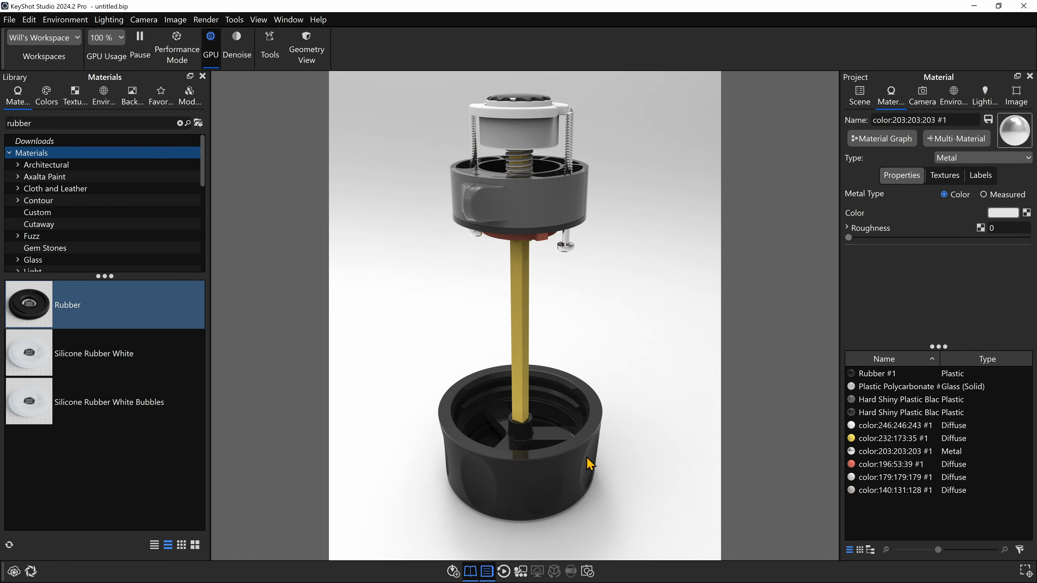
drag(585, 457, 594, 448)
ctrl+alt+click(592, 478)
ctrl+alt+click(598, 428)
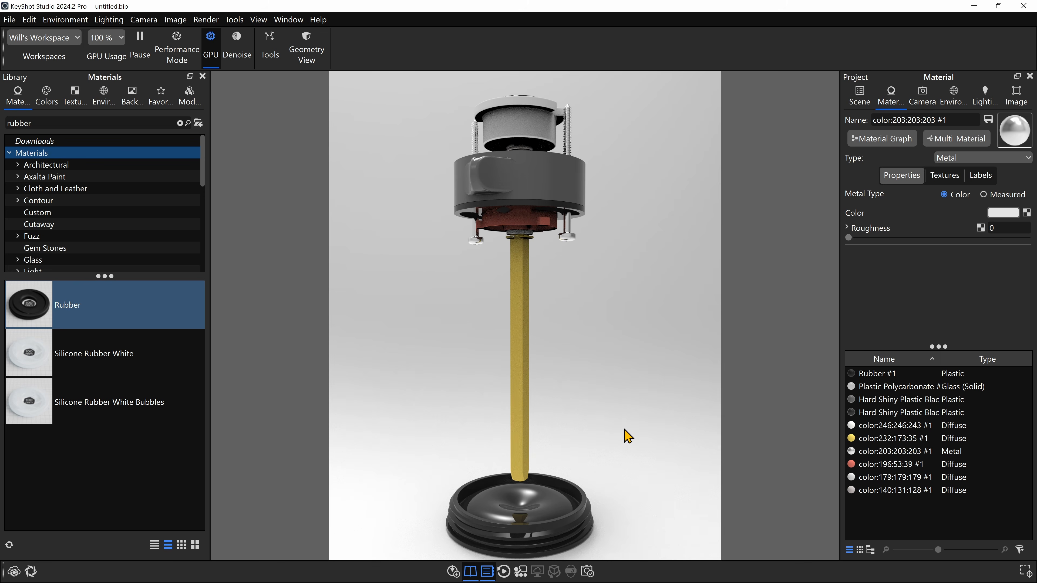
ctrl+alt+click(592, 483)
drag(586, 380, 537, 269)
ctrl+alt+click(551, 255)
key(ctrl+z)
- Copy the grind selector's grey plastic material and paste it onto the black body inside it
scroll(463, 278, up, 5)
middle_drag(543, 284, 581, 379)
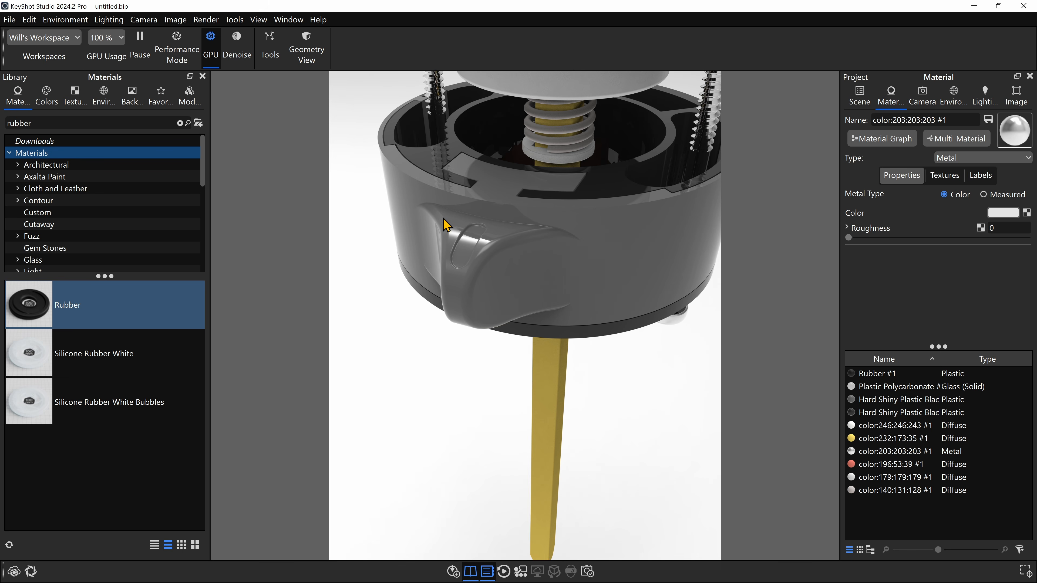
middle_drag(603, 246, 611, 300)
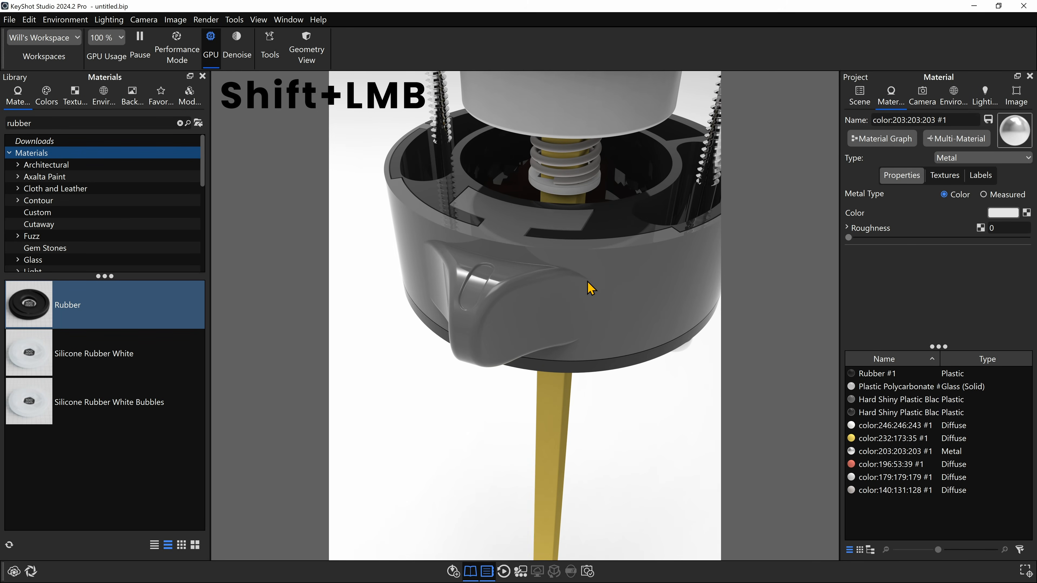
shift+right_click(611, 225)
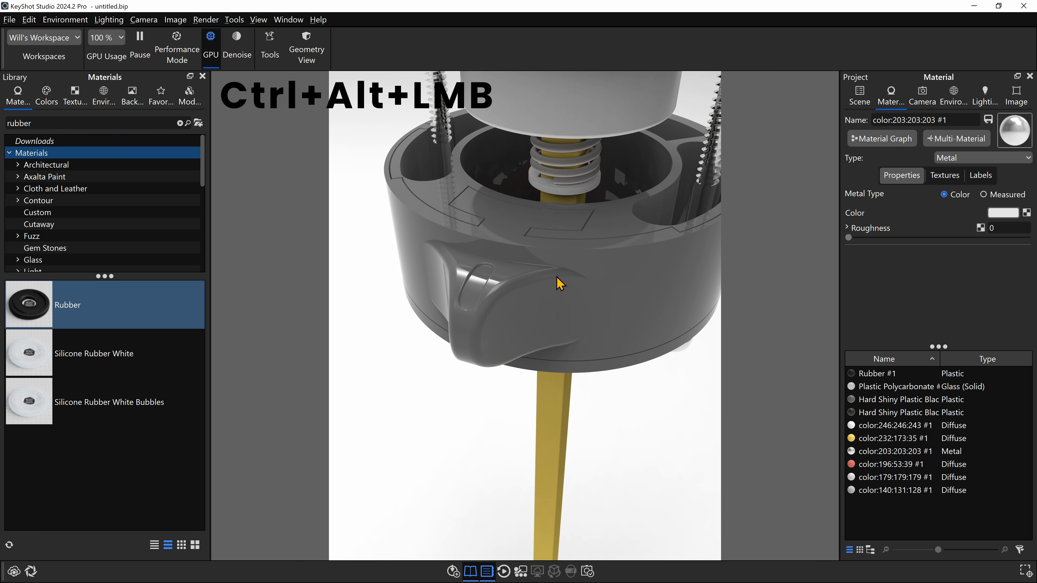
- Hide the grey grind selector and its inner body to expose the screws, spring and red grinder
ctrl+alt+click(561, 283)
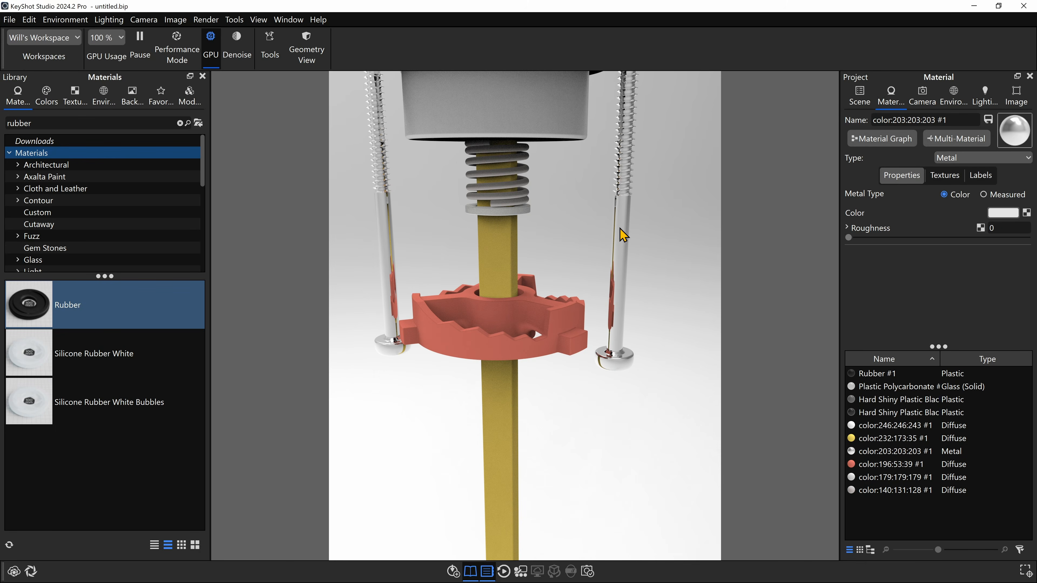
scroll(620, 231, down, 5)
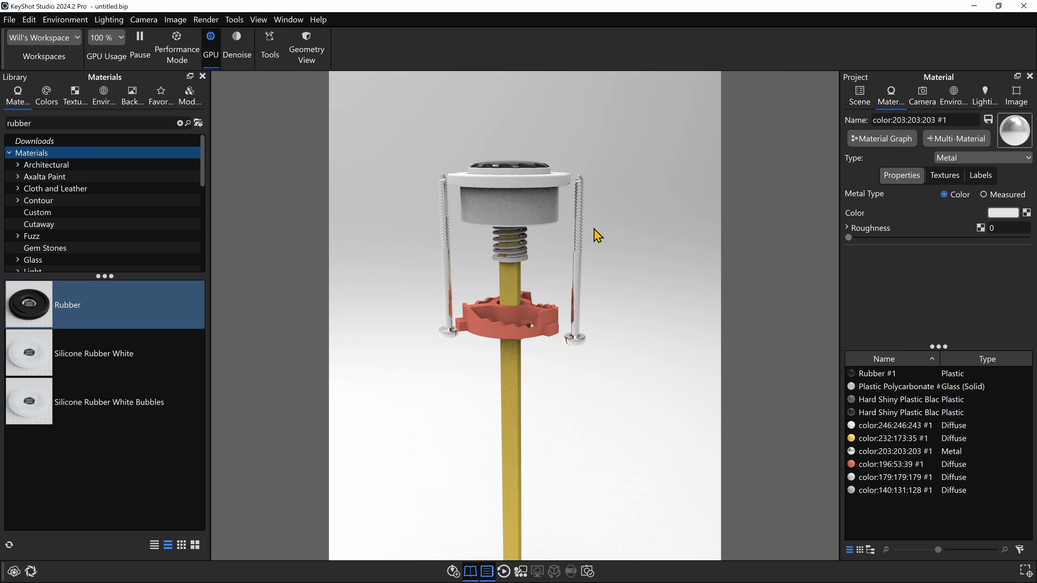
drag(593, 229, 614, 263)
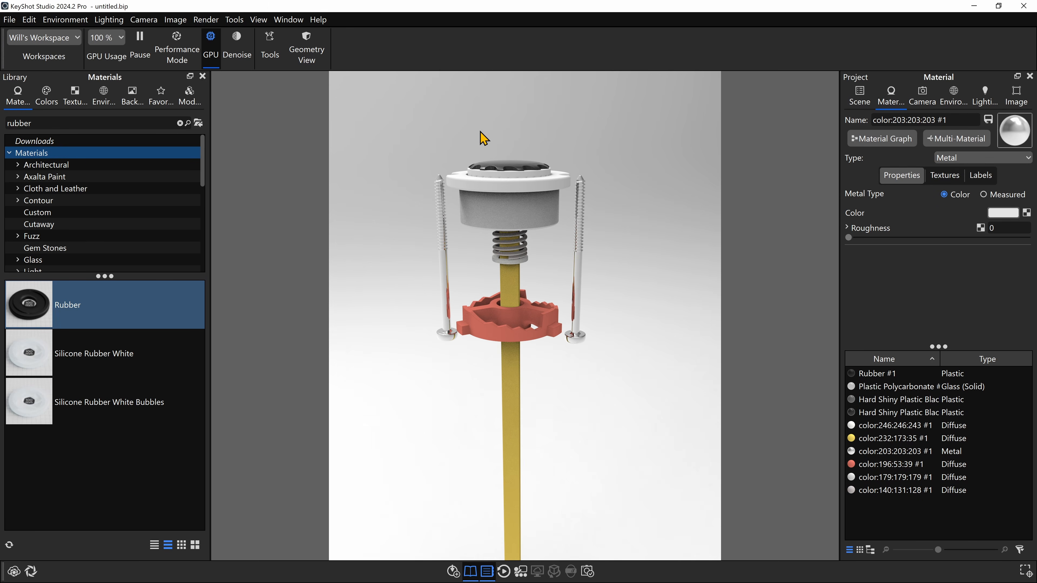
scroll(596, 267, up, 5)
scroll(608, 253, down, 5)
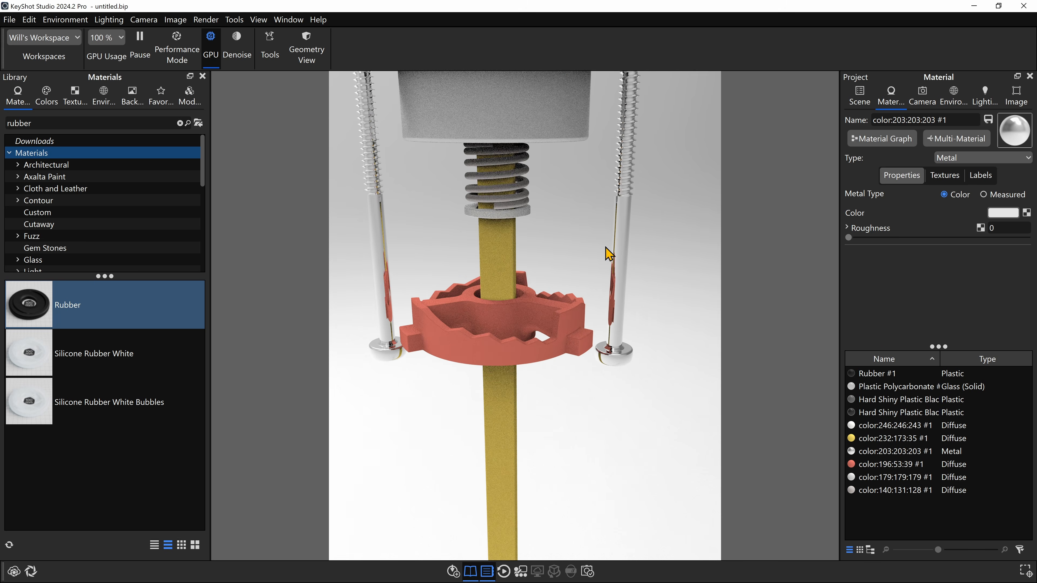
drag(590, 225, 673, 179)
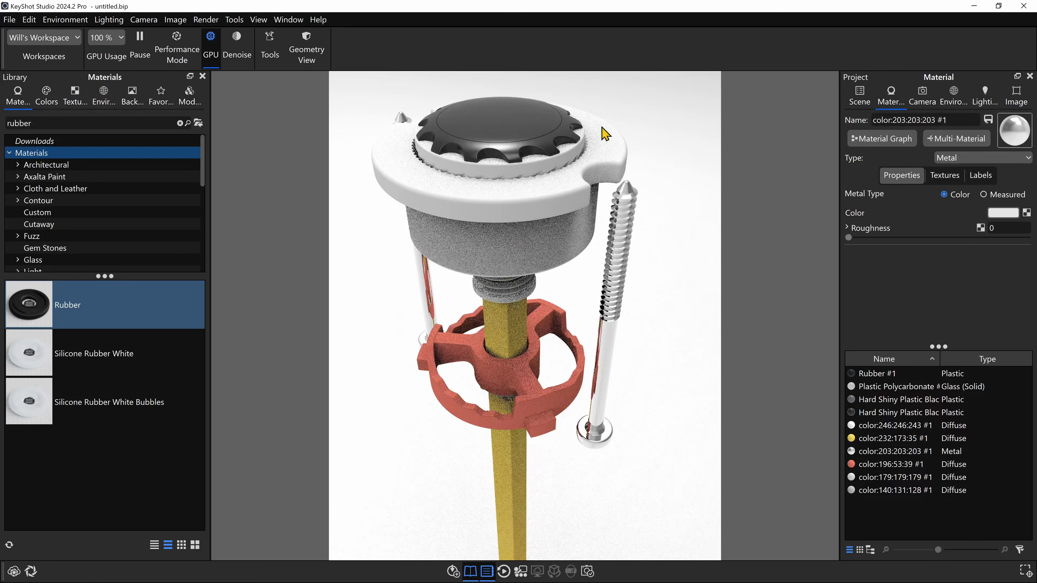
drag(516, 202, 634, 238)
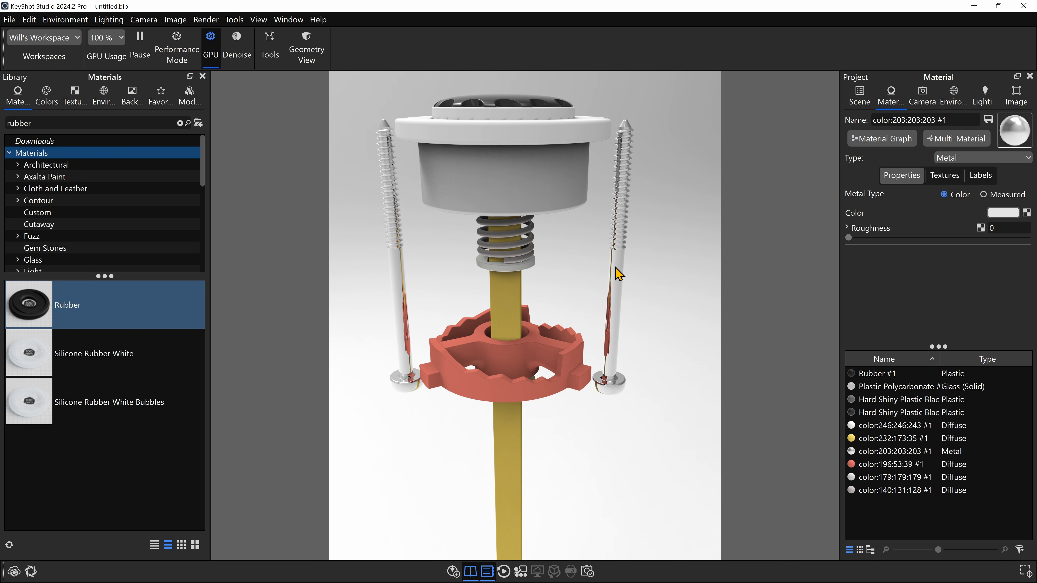
- Unlink the metal material on one of the long screws, and hide both screws
right_click(618, 274)
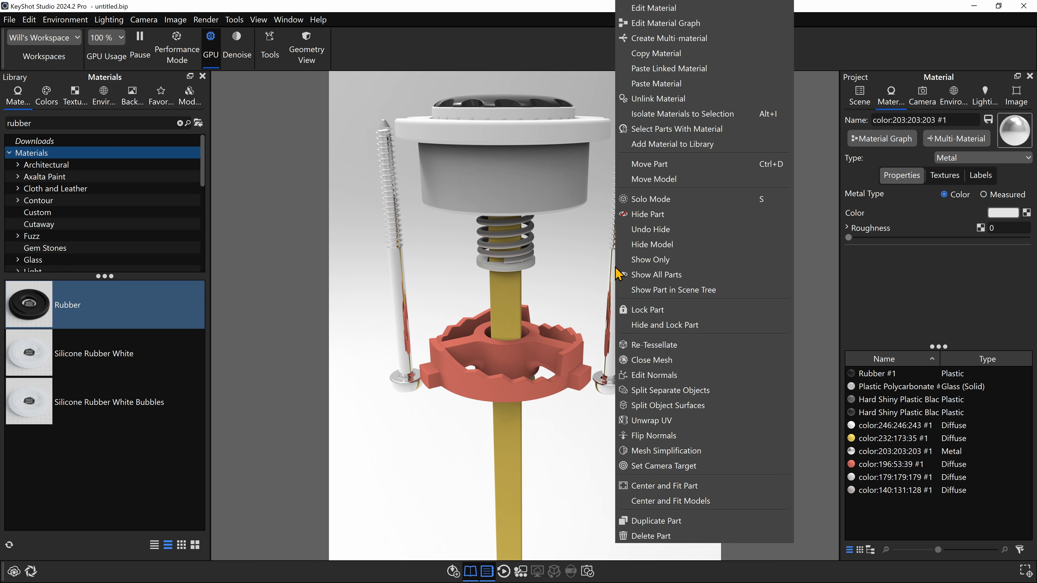
click(662, 101)
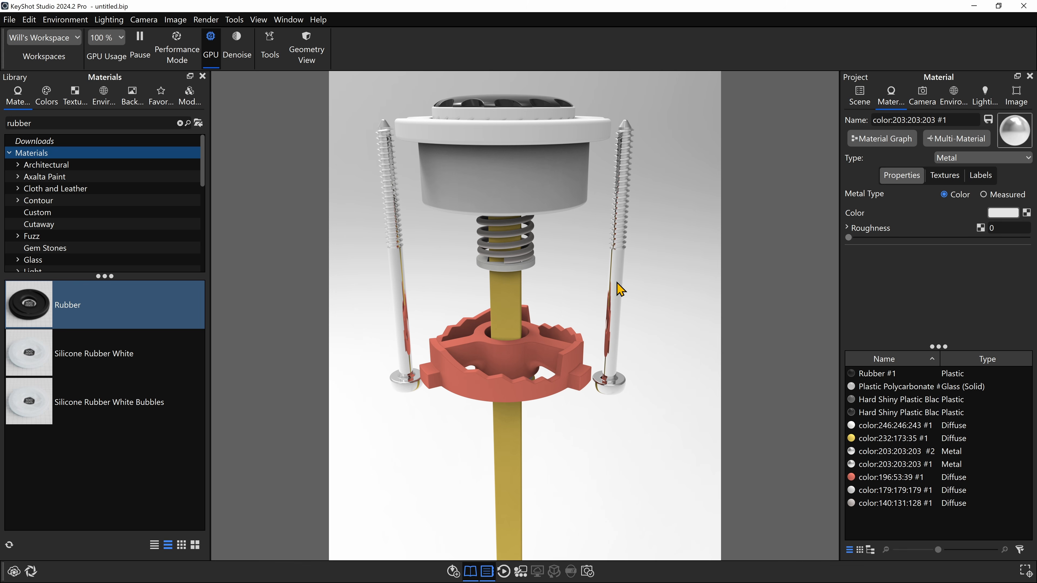
double_click(400, 293)
alt+click(619, 258)
alt+click(395, 280)
- Change the white flanged housing's material type to Plastic and darken its diffuse color to dark grey
drag(561, 248, 550, 301)
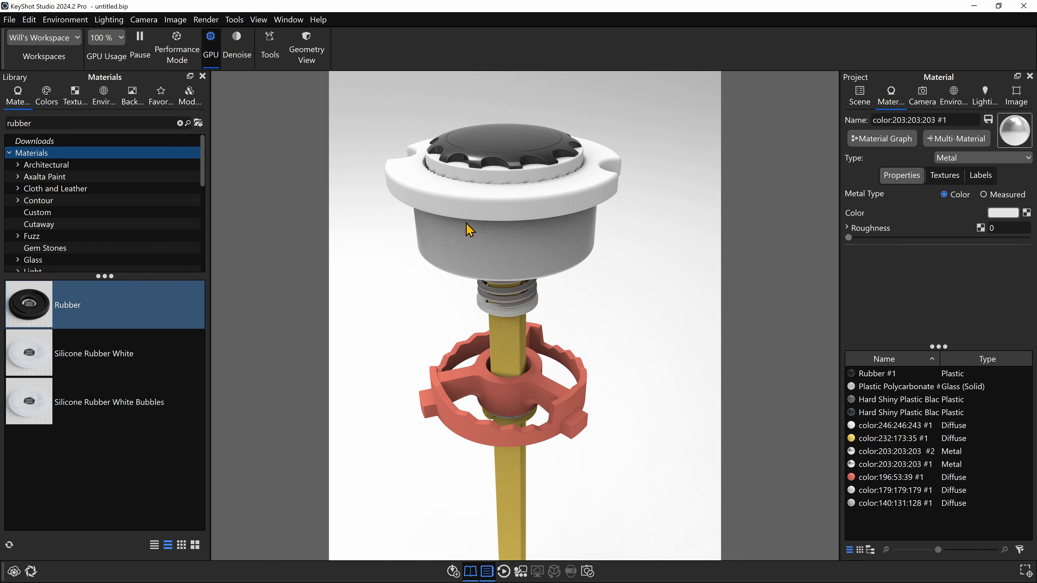
double_click(518, 203)
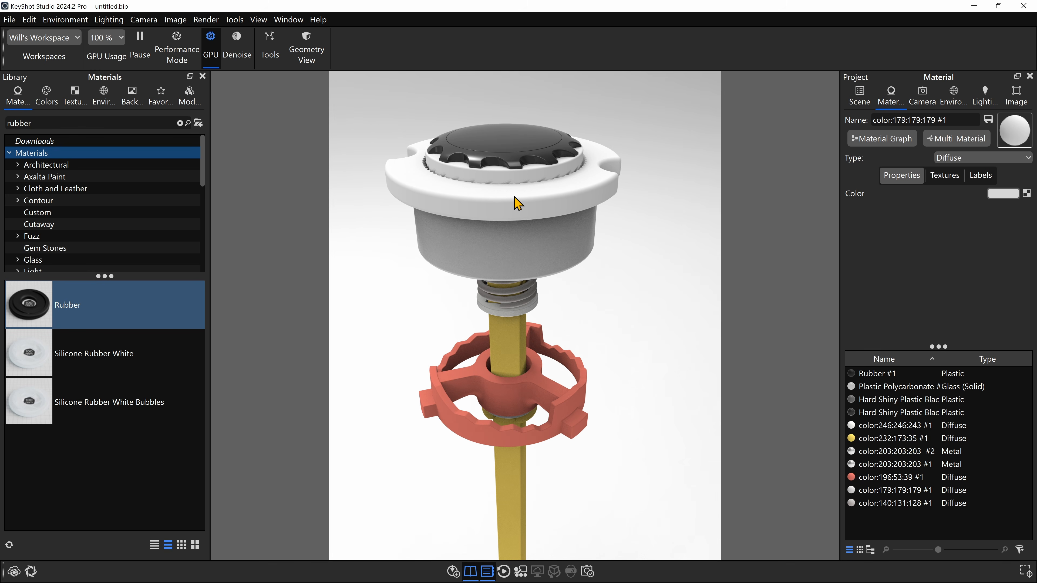
click(962, 158)
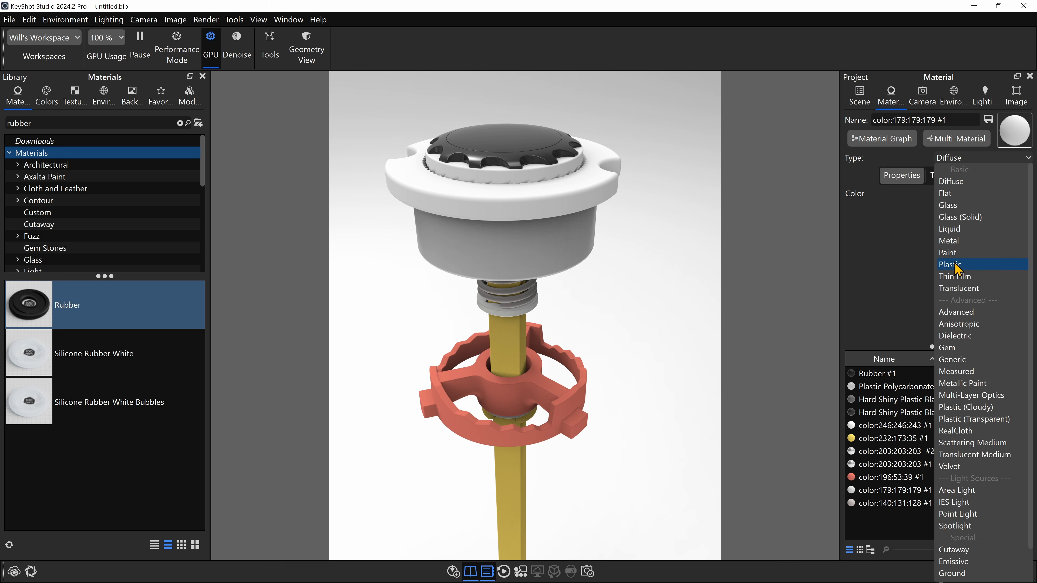
click(963, 263)
click(1003, 193)
drag(958, 146, 785, 119)
drag(851, 265, 851, 239)
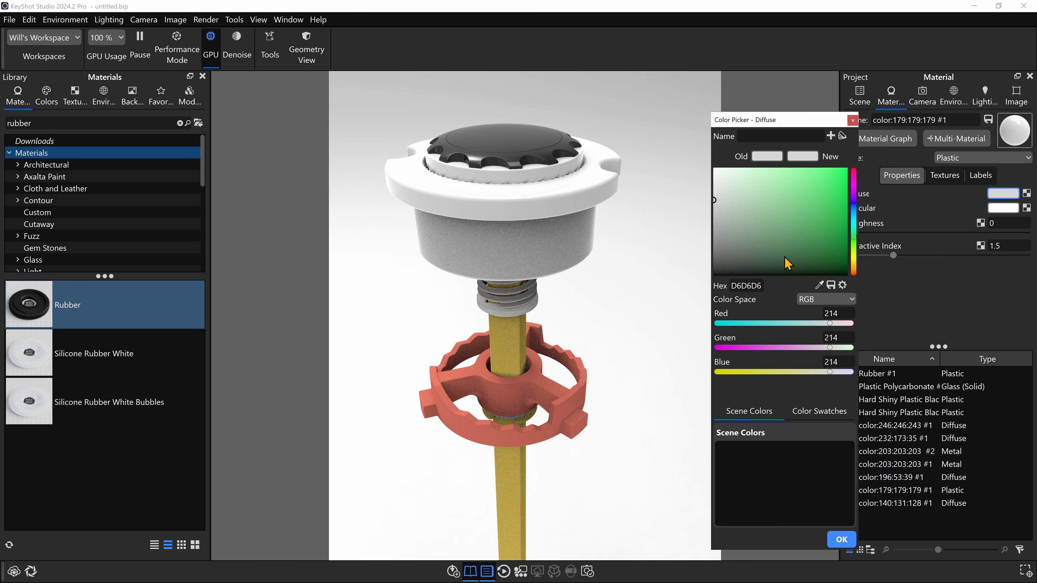
drag(786, 263, 728, 270)
click(841, 539)
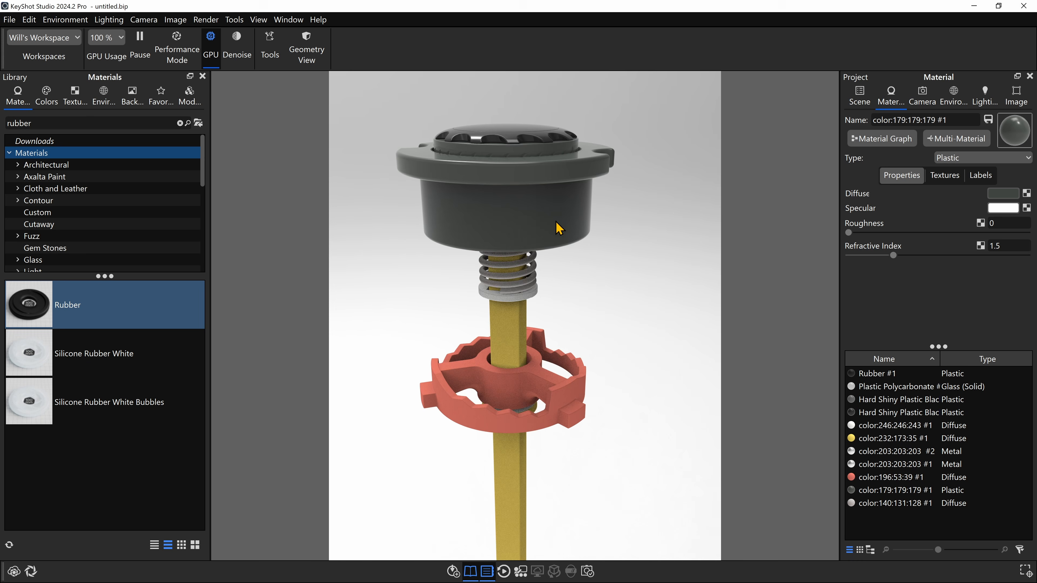
- Hide the dark grey flanged housing to expose the spring and upper shaft
alt+click(540, 162)
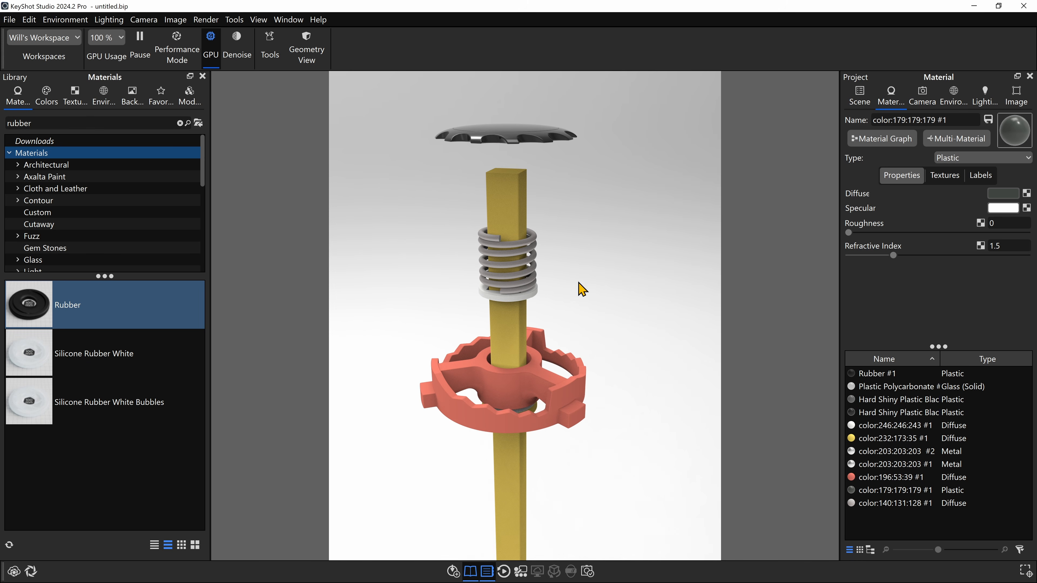
drag(583, 265, 617, 199)
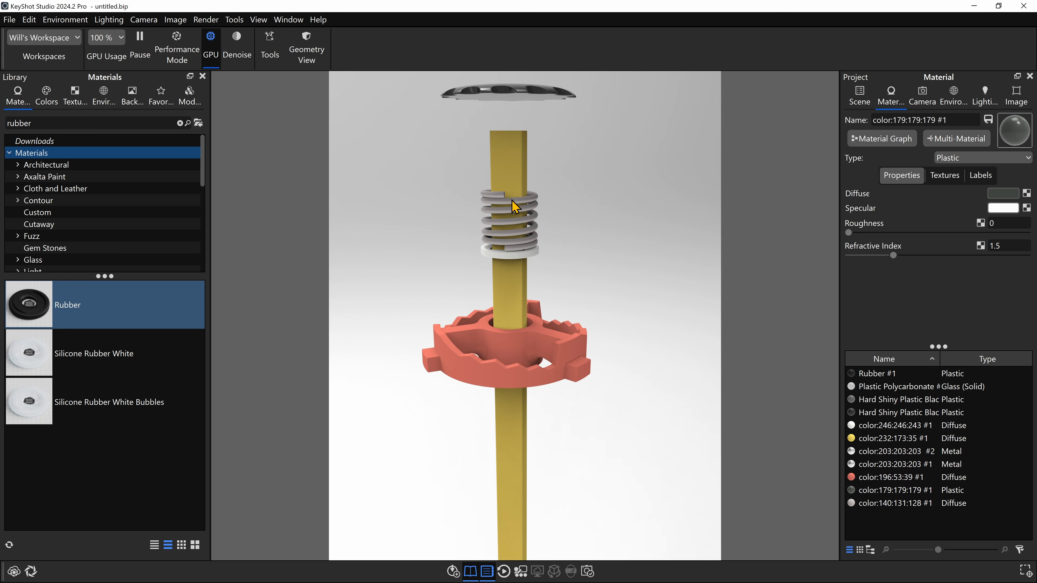
- Change the material type of the coil spring around the shaft from Diffuse to Metal
double_click(508, 203)
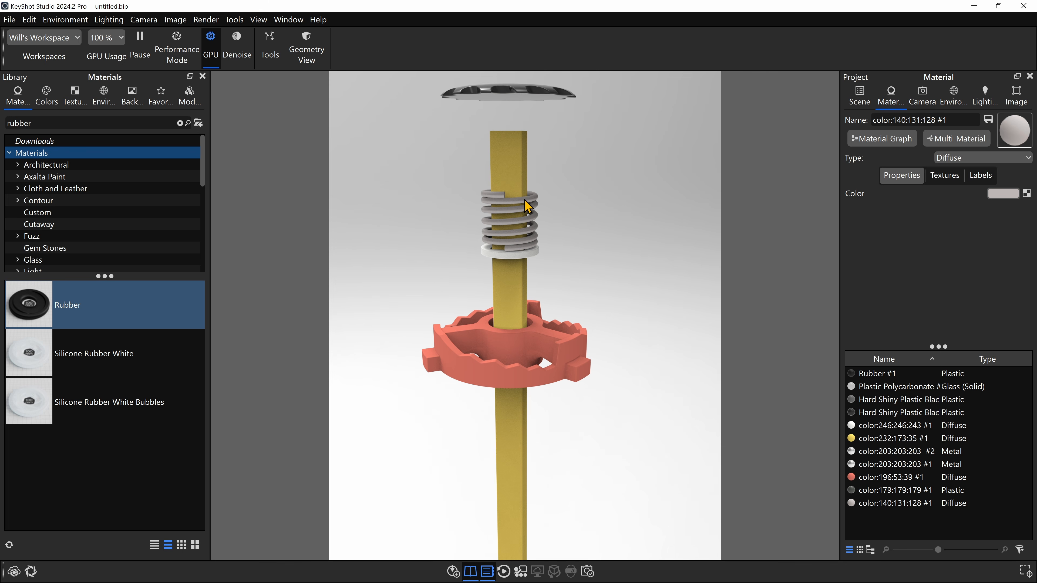
click(949, 164)
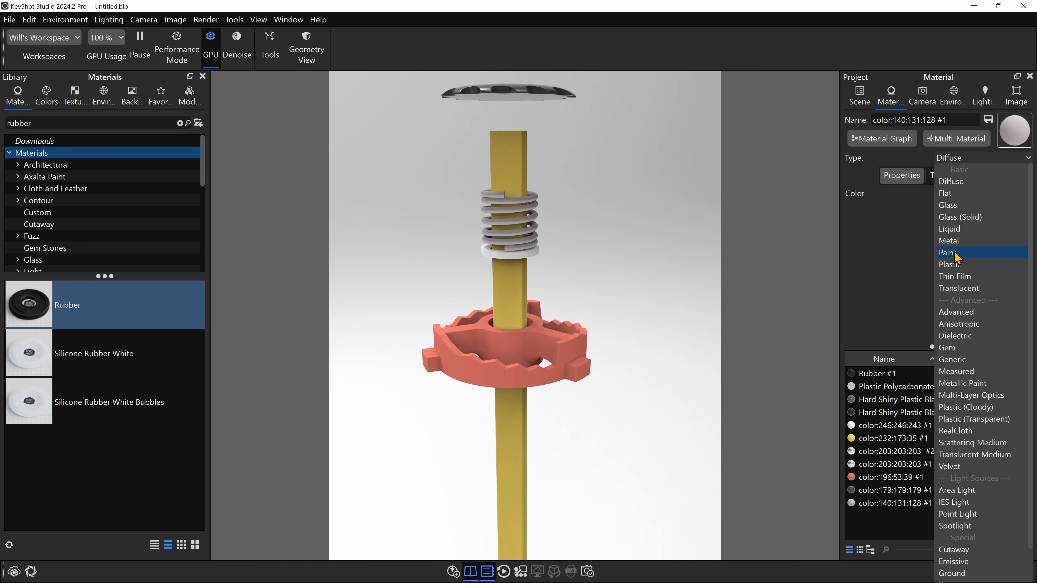
click(951, 242)
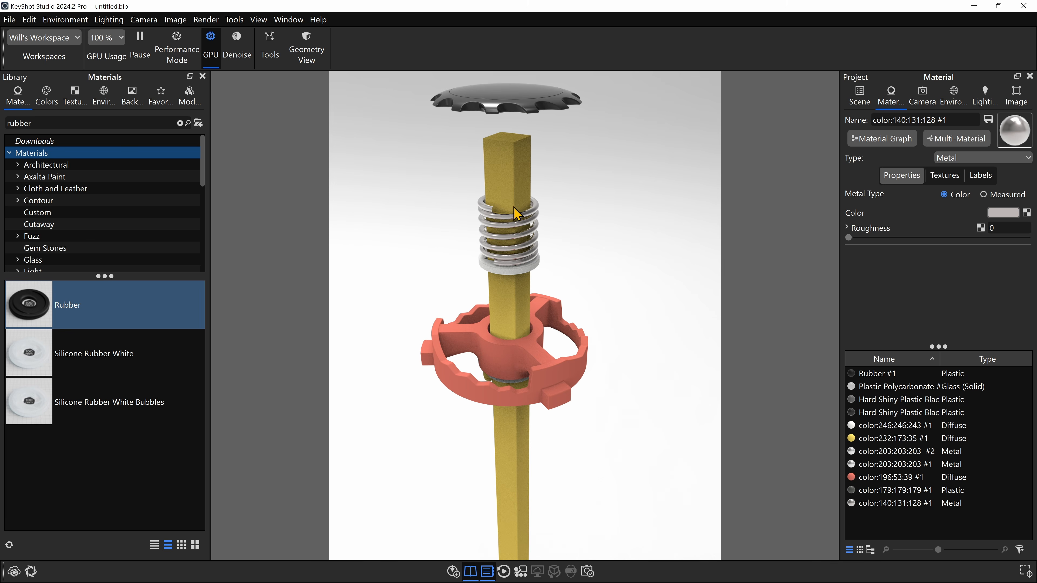
- Change the yellow central shaft's material type to Metal and set its color to light grey
click(518, 155)
click(958, 161)
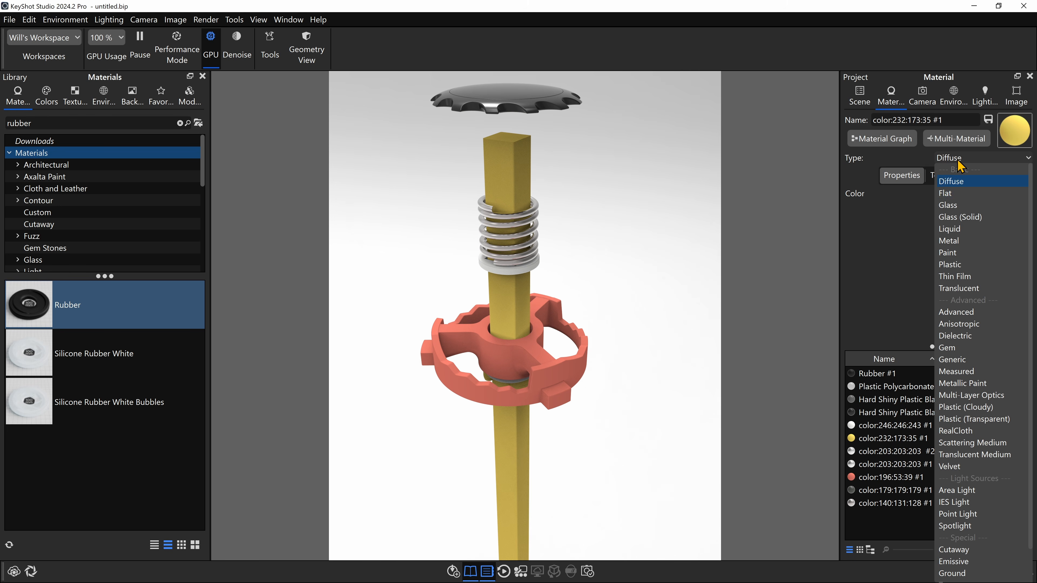
click(963, 245)
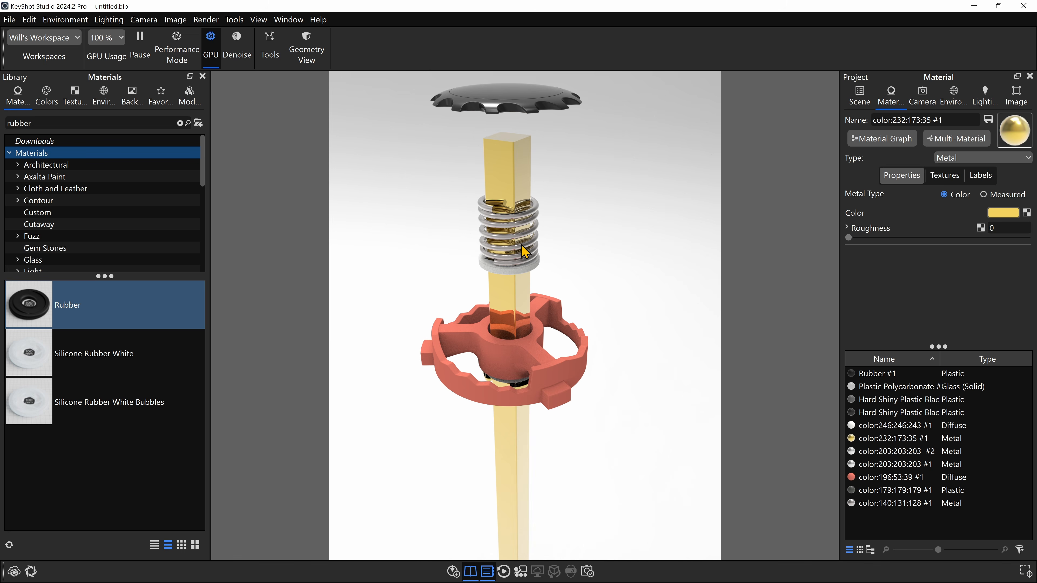
drag(529, 245, 528, 204)
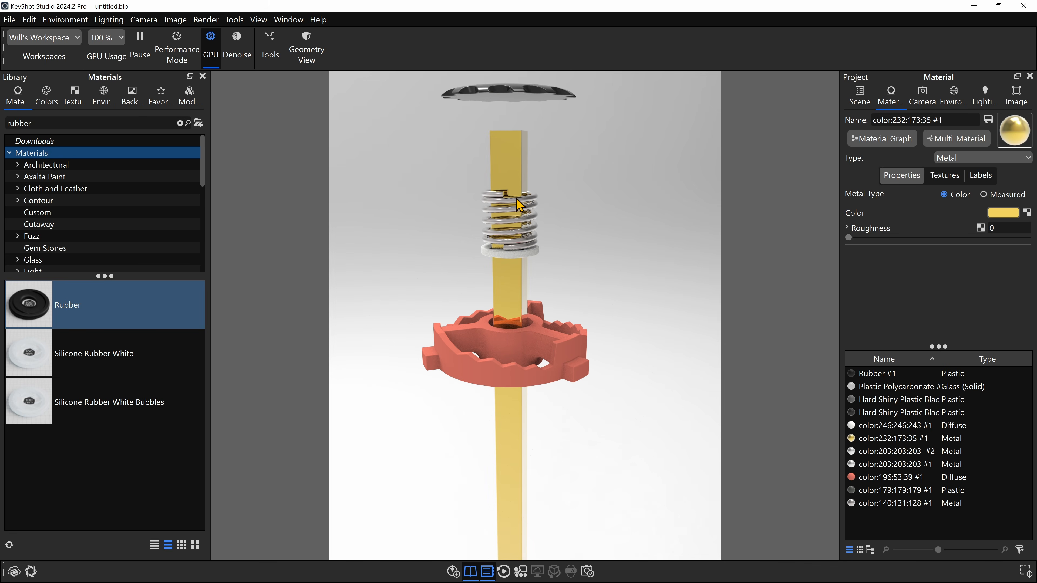
scroll(527, 201, up, 4)
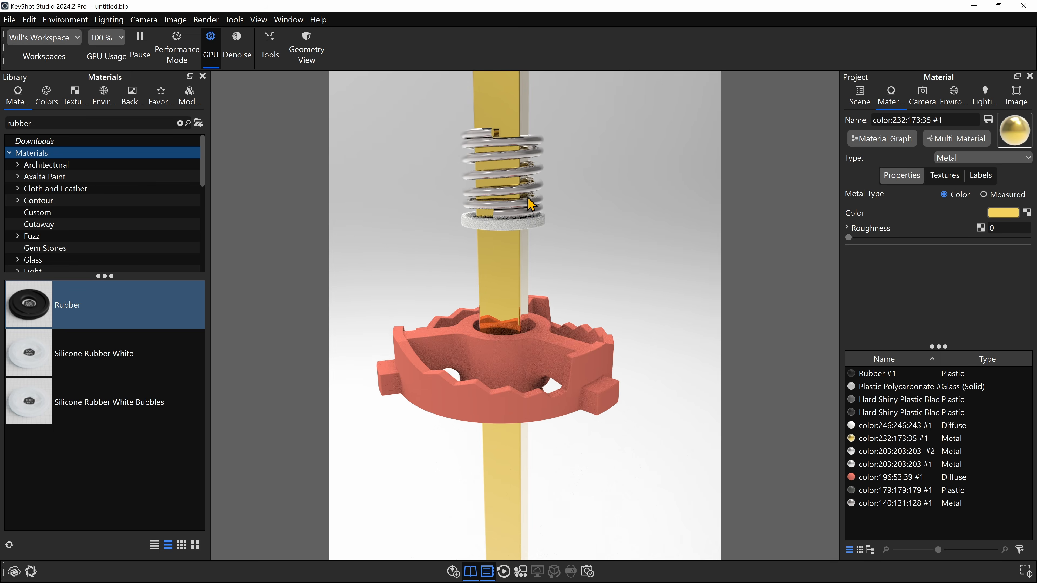
middle_drag(528, 201, 558, 312)
click(996, 213)
drag(922, 143, 838, 107)
mouse_move(875, 181)
mouse_down()
mouse_move(784, 225)
mouse_move(771, 208)
mouse_up()
click(929, 528)
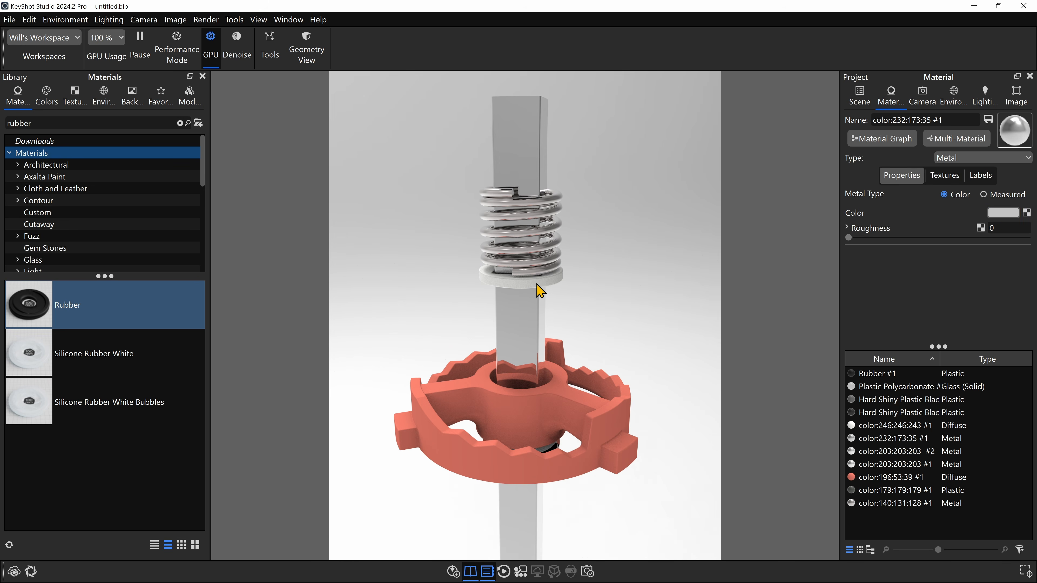
- Change the white ring under the spring to Plastic and set its diffuse color to light grey E9E9E9
double_click(537, 288)
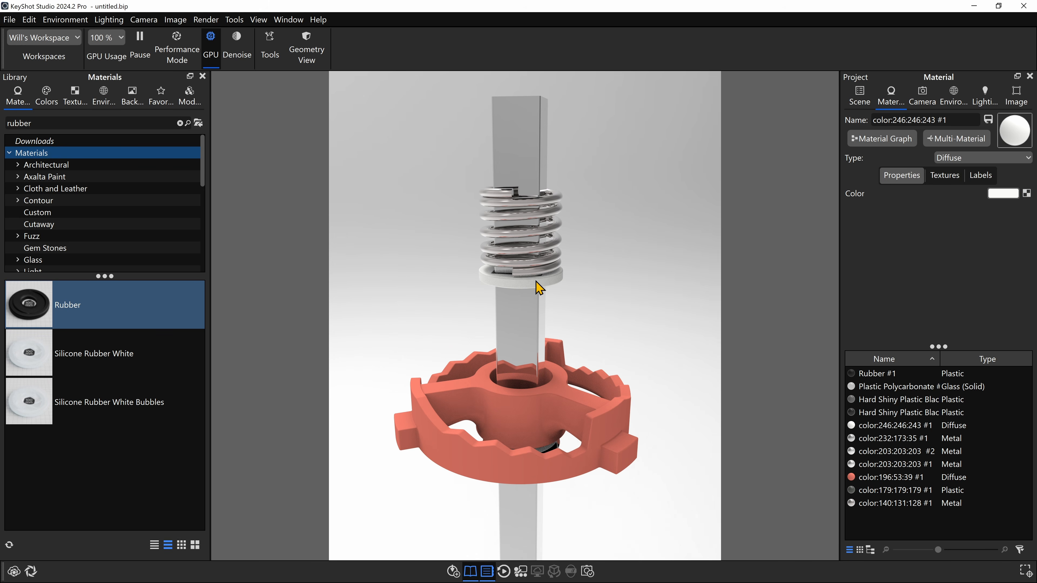
click(966, 158)
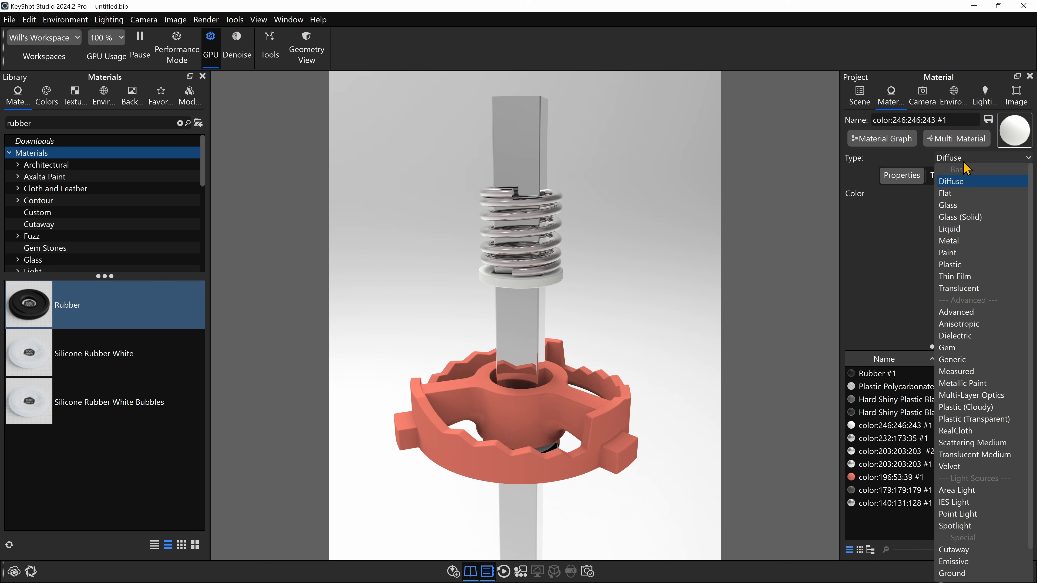
click(955, 264)
click(921, 193)
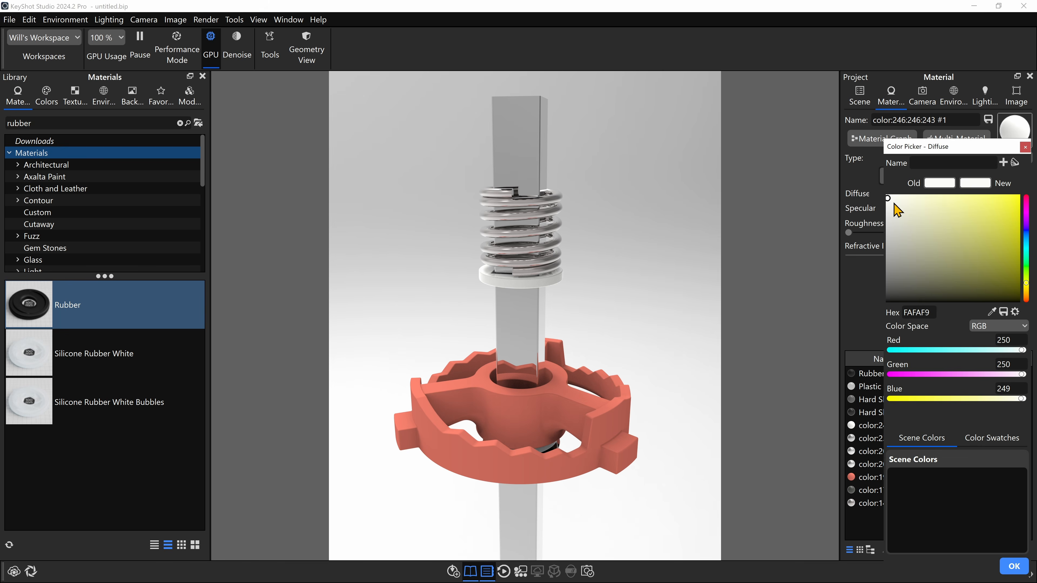
drag(896, 208, 894, 233)
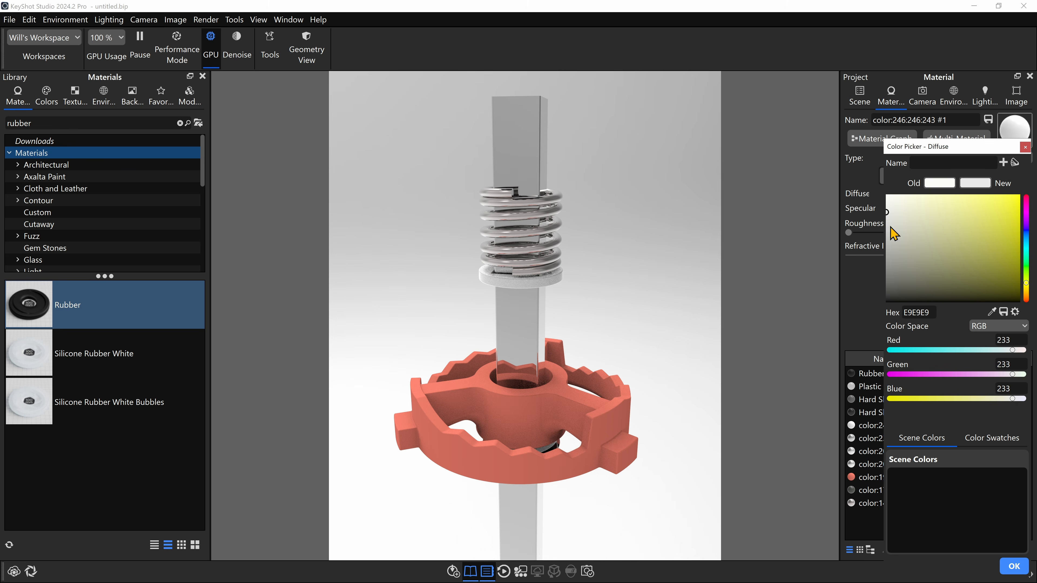
click(1017, 566)
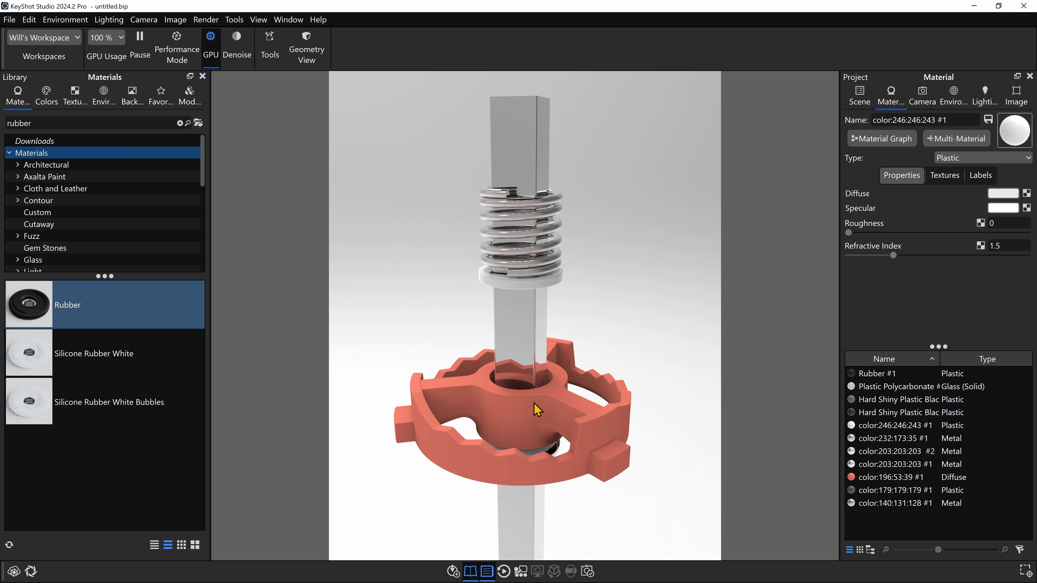
- Copy the black plastic material from the scalloped top disc and paste it onto the red grinder
drag(536, 401, 536, 309)
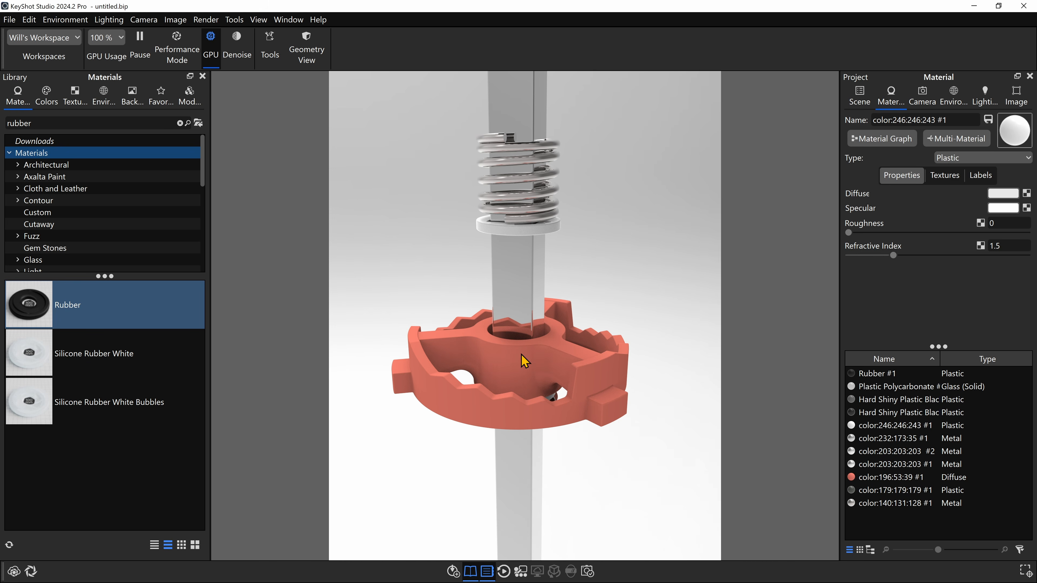
scroll(520, 353, down, 5)
drag(519, 193, 524, 239)
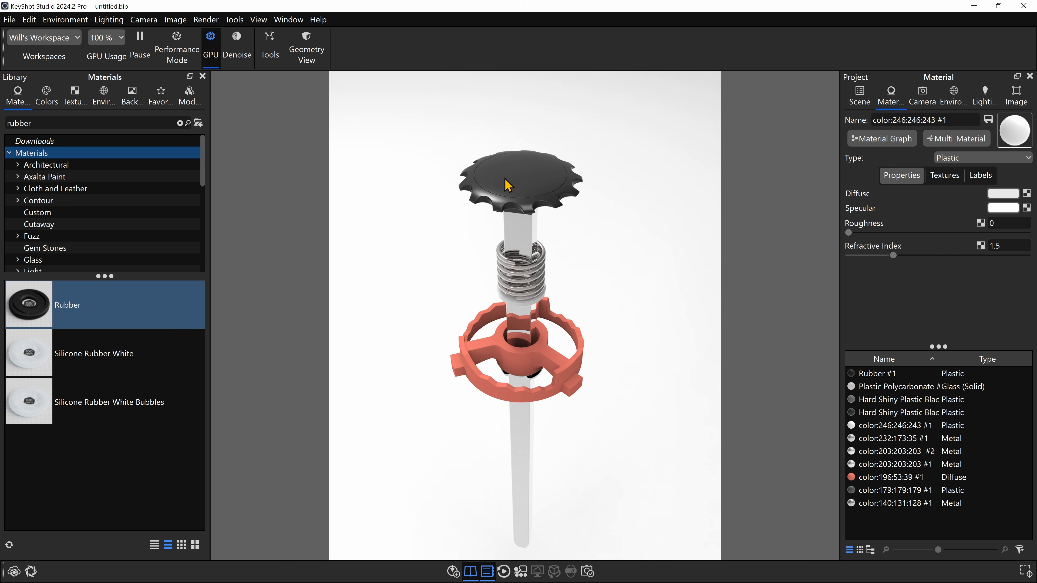
shift+right_click(546, 350)
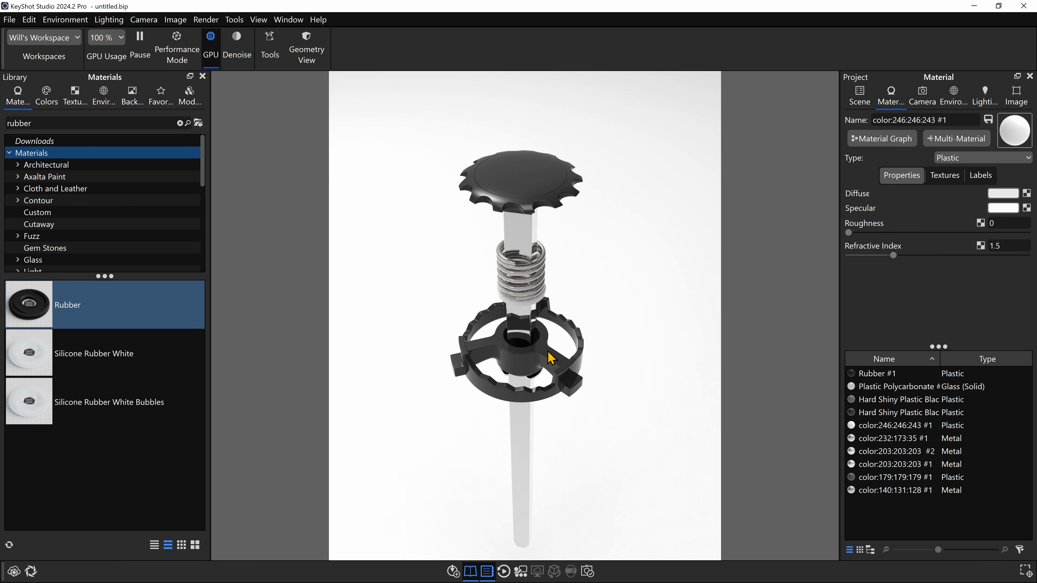
- Hide the black grinder to inspect the collar and clip beneath it on the shaft
drag(592, 363, 596, 244)
scroll(530, 312, up, 5)
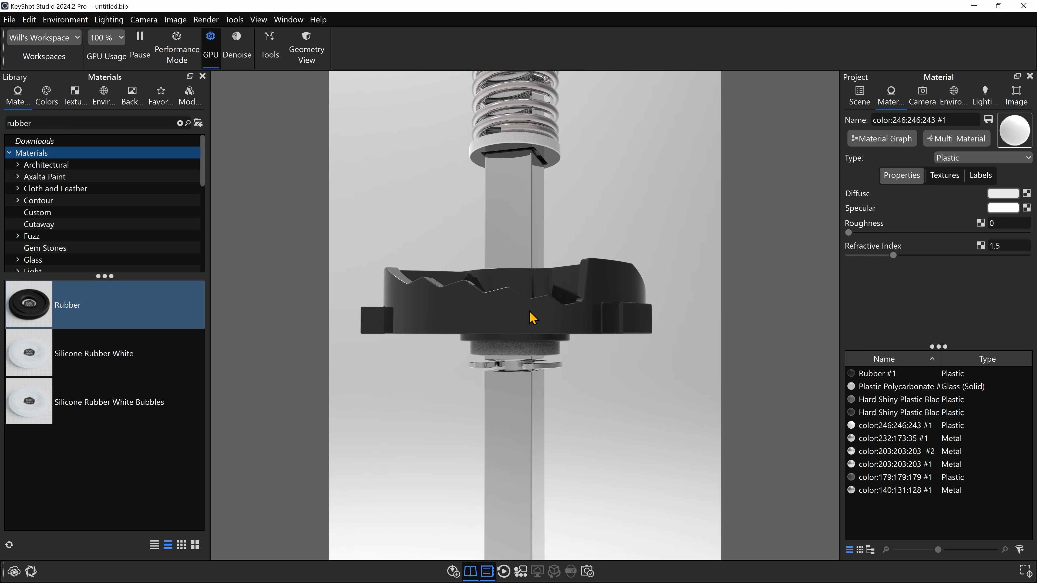
key(ctrl+h)
drag(530, 312, 543, 352)
scroll(547, 359, down, 2)
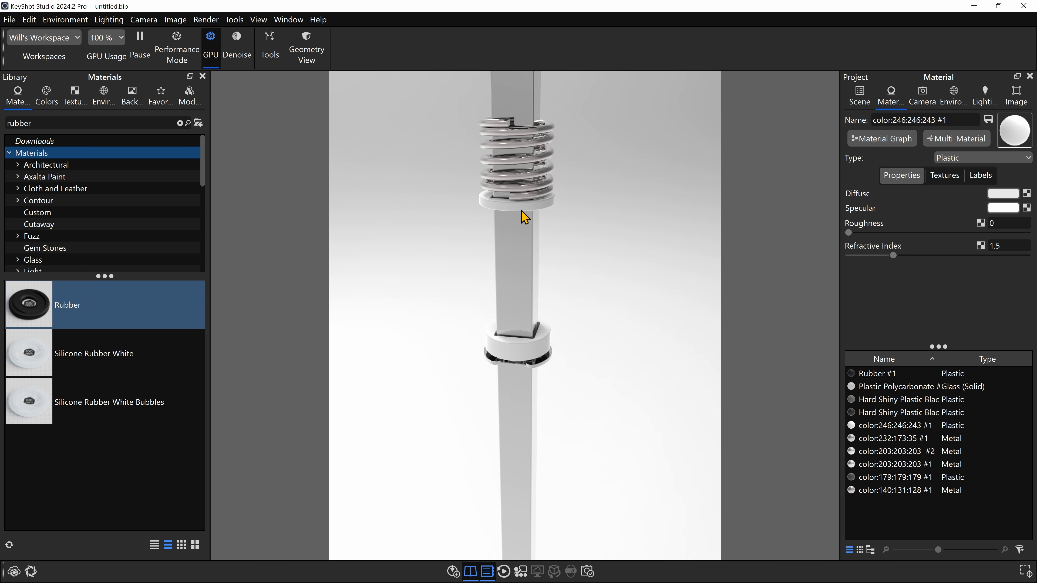
- Check the shaft's metal material, and show all hidden parts so the complete pepper mill is displayed
double_click(525, 258)
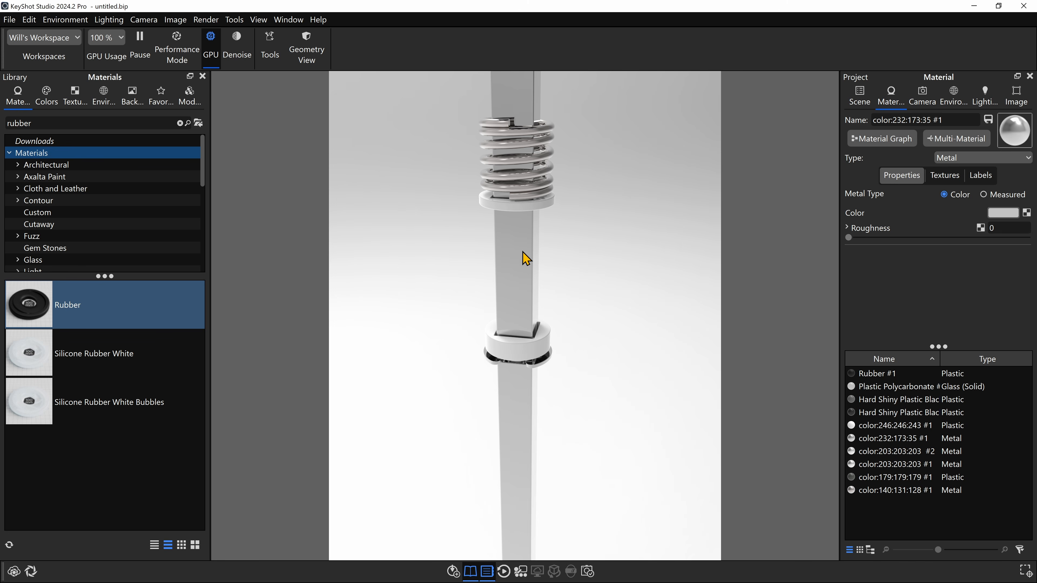
scroll(592, 308, down, 6)
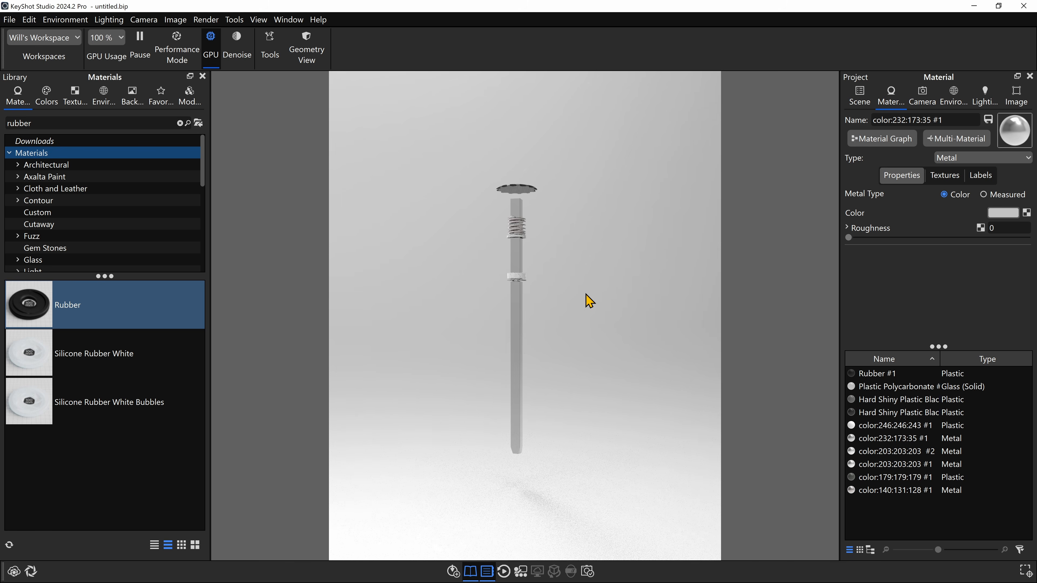
middle_drag(585, 297, 590, 338)
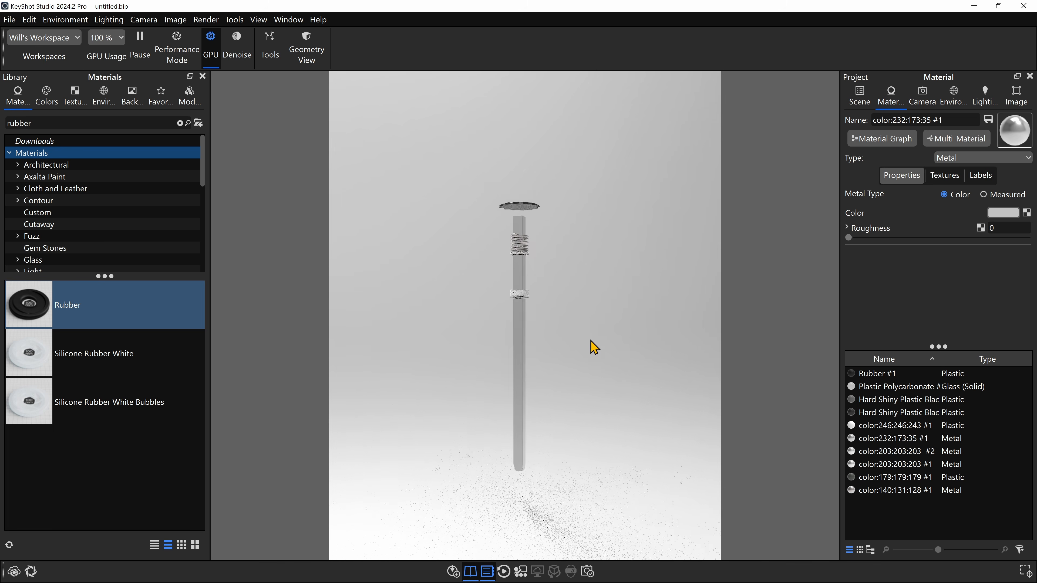
drag(572, 251, 543, 336)
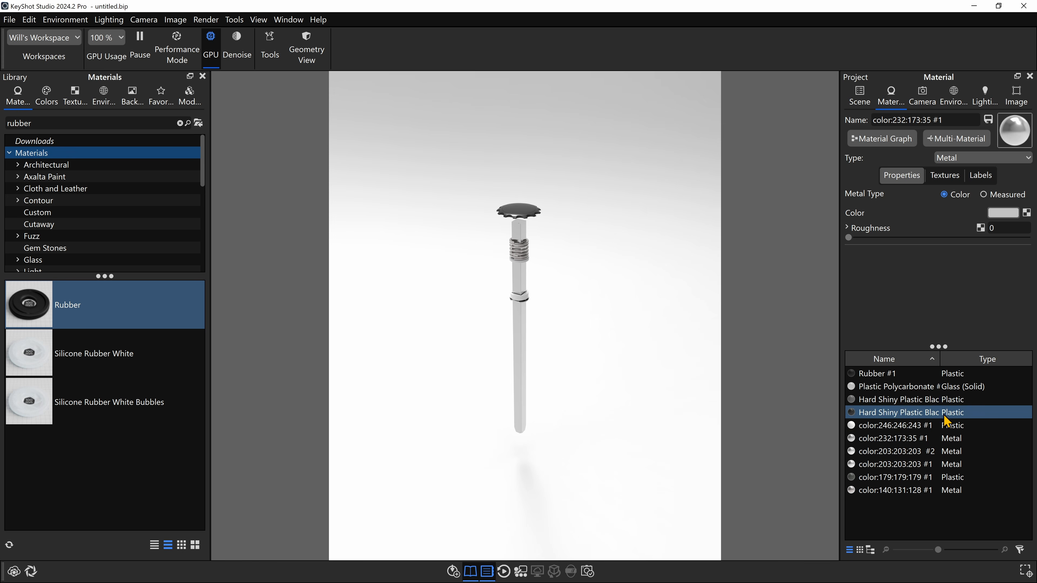
right_click(570, 238)
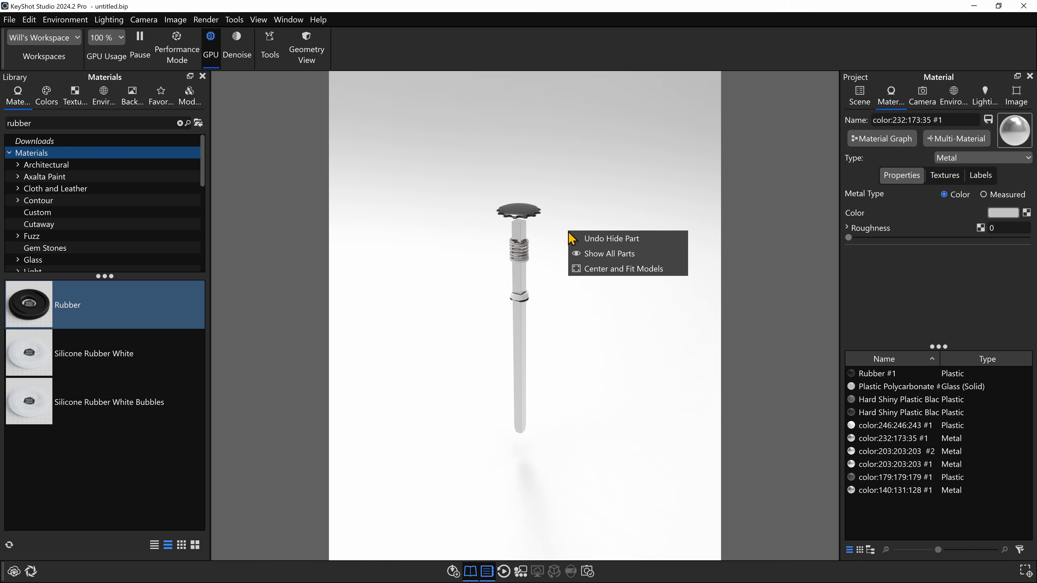
click(592, 254)
drag(592, 261, 628, 284)
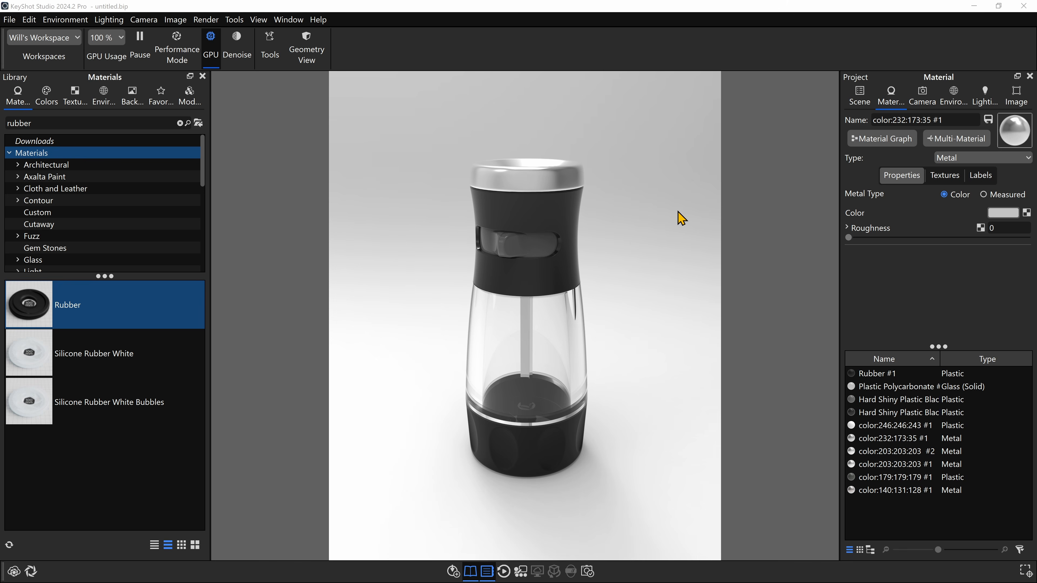
- Open the scene's environment settings and examine the default lighting environment's sphere surrounding the pepper mill
click(953, 97)
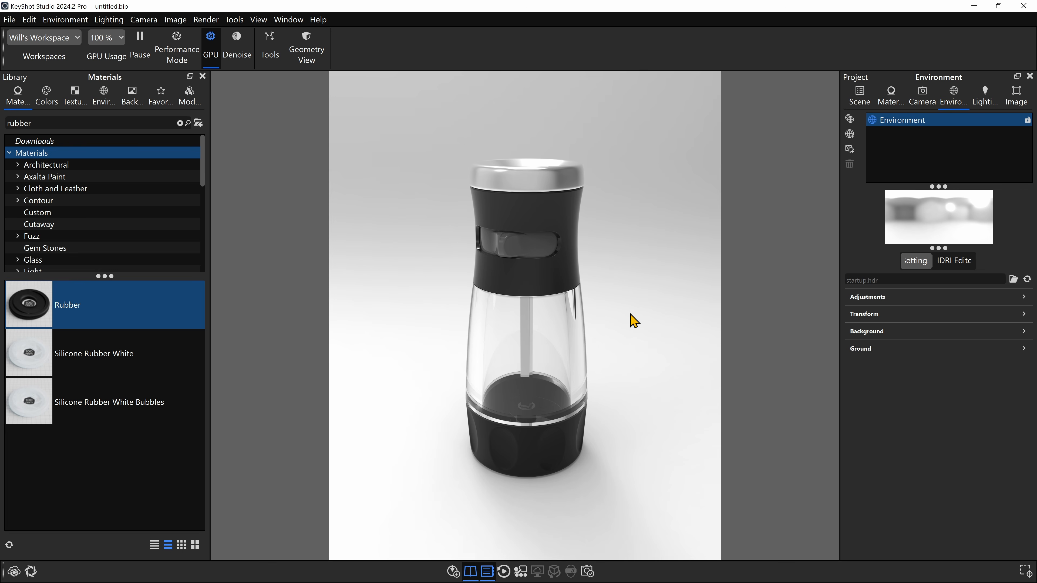
scroll(635, 327, down, 15)
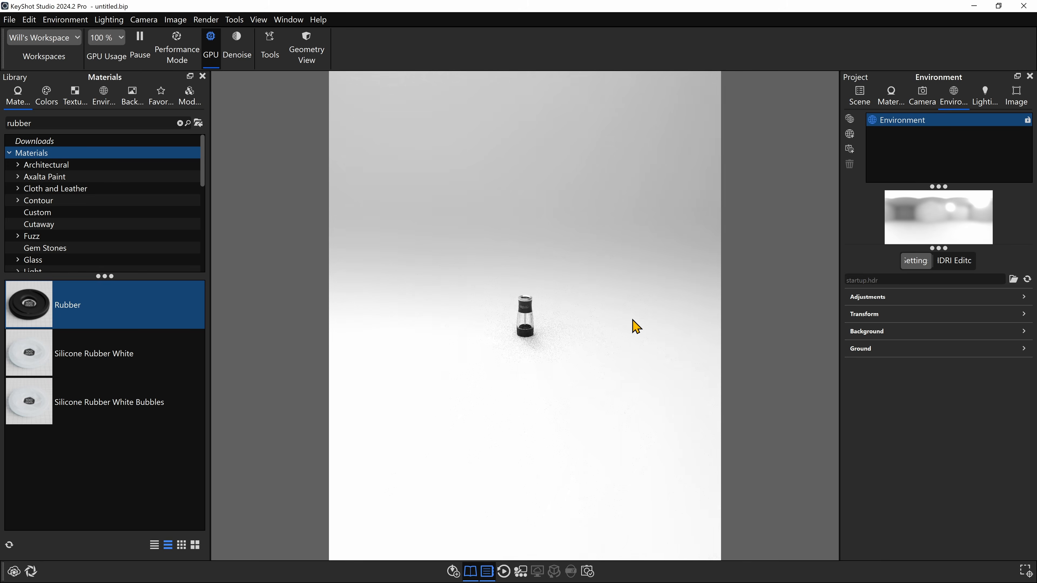
scroll(636, 327, down, 5)
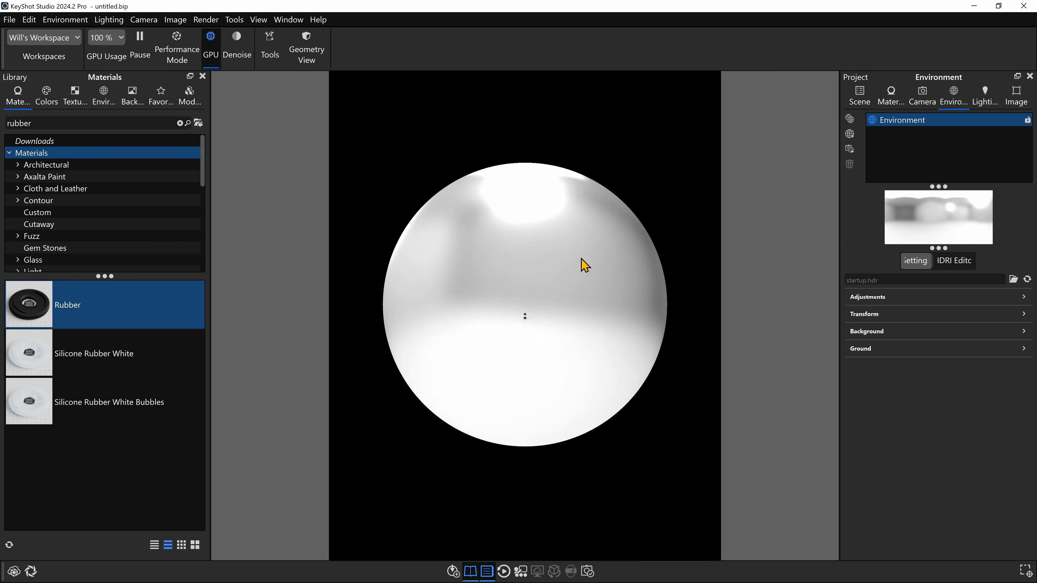
drag(585, 264, 583, 281)
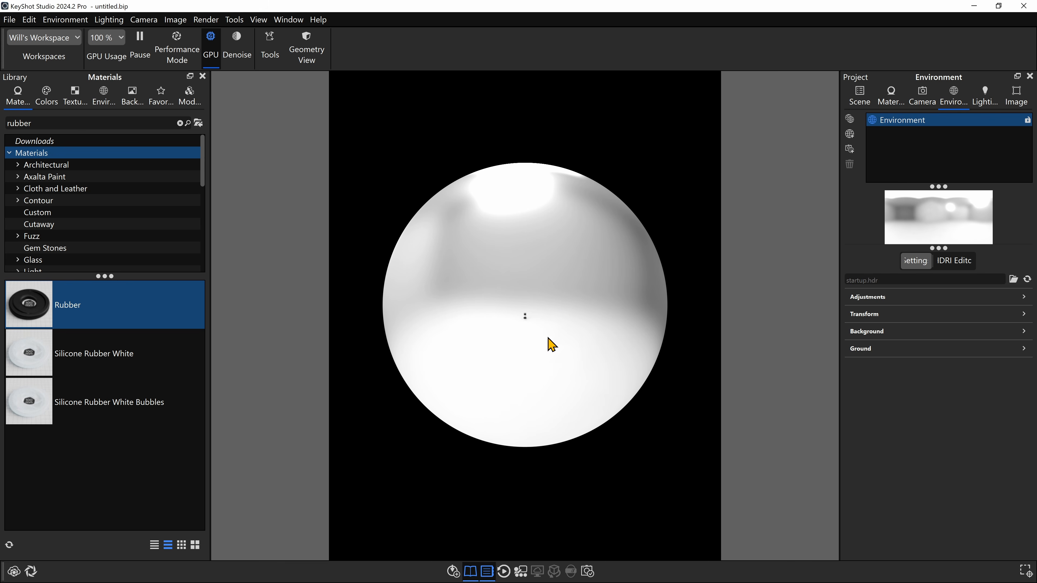
scroll(545, 367, up, 15)
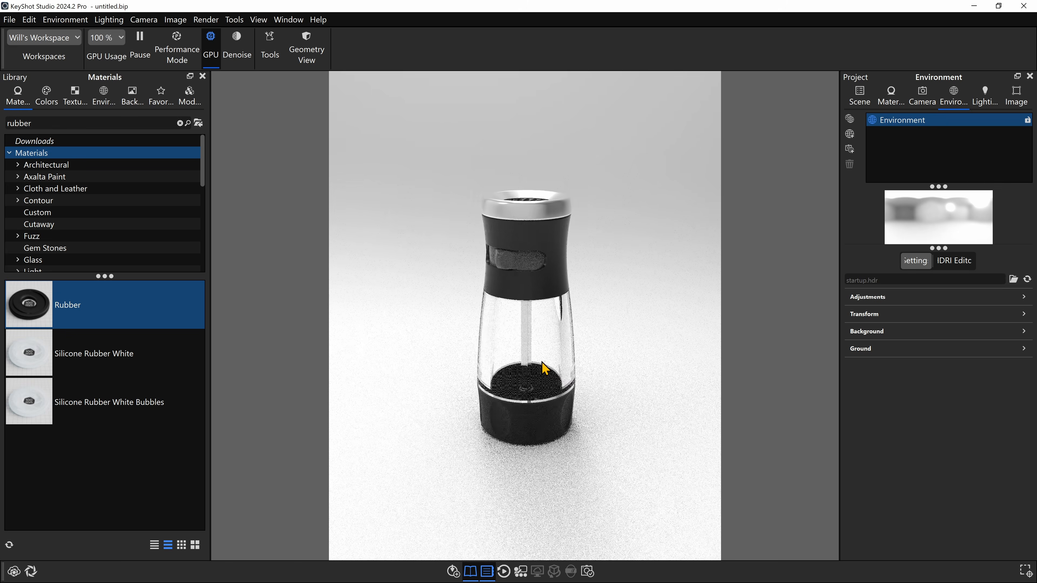
scroll(543, 365, up, 3)
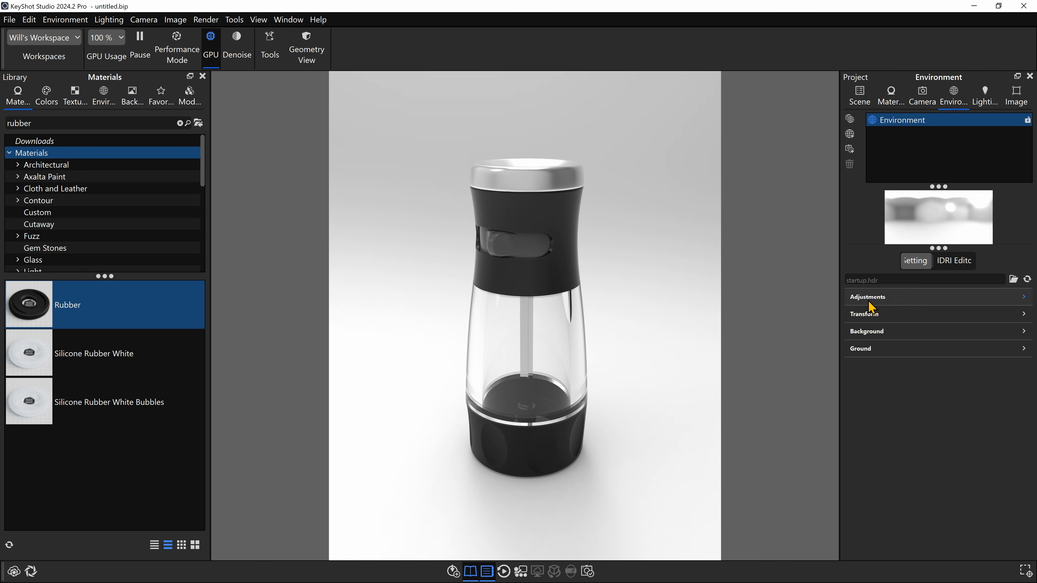
- Apply the 3 Panels Straight 4K environment from the library and examine how its light panels surround the mill
click(103, 97)
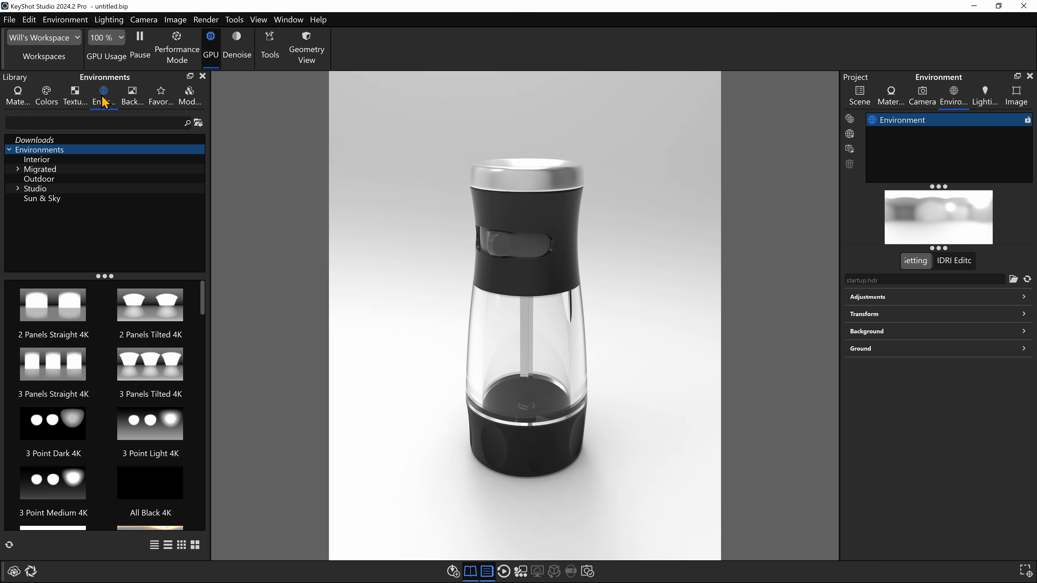
double_click(53, 372)
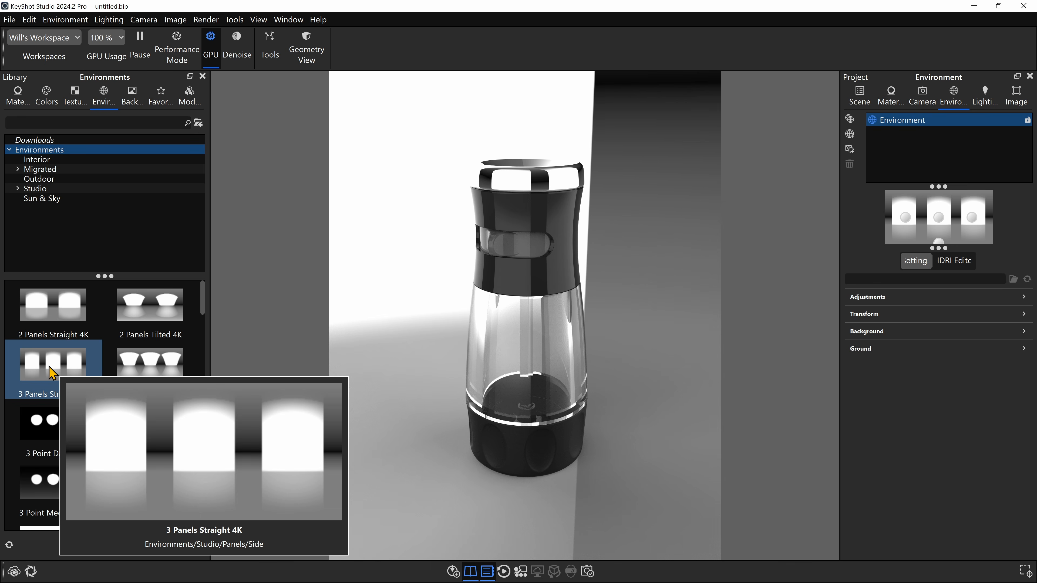
scroll(493, 386, down, 10)
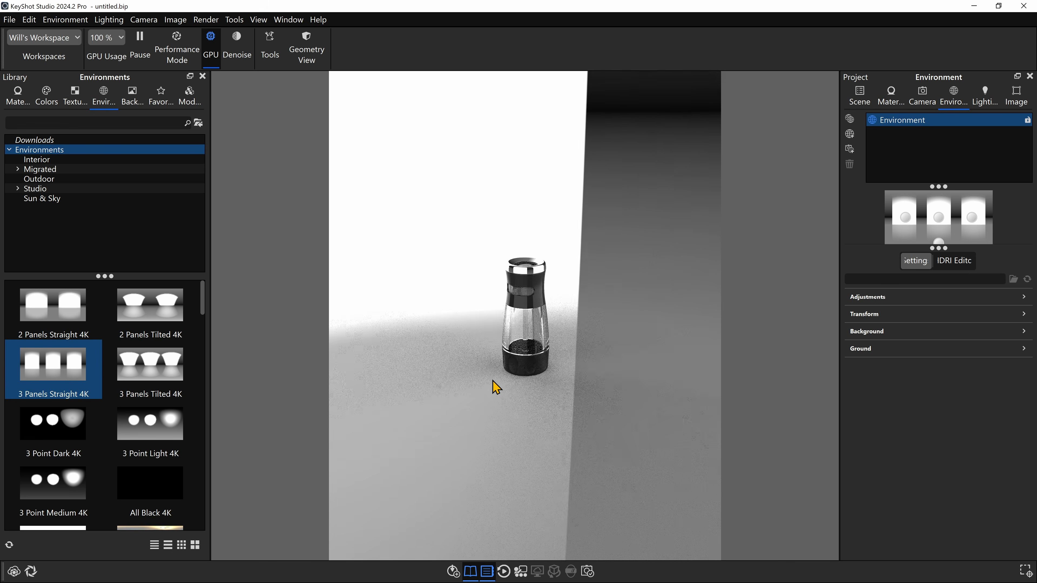
scroll(497, 382, down, 5)
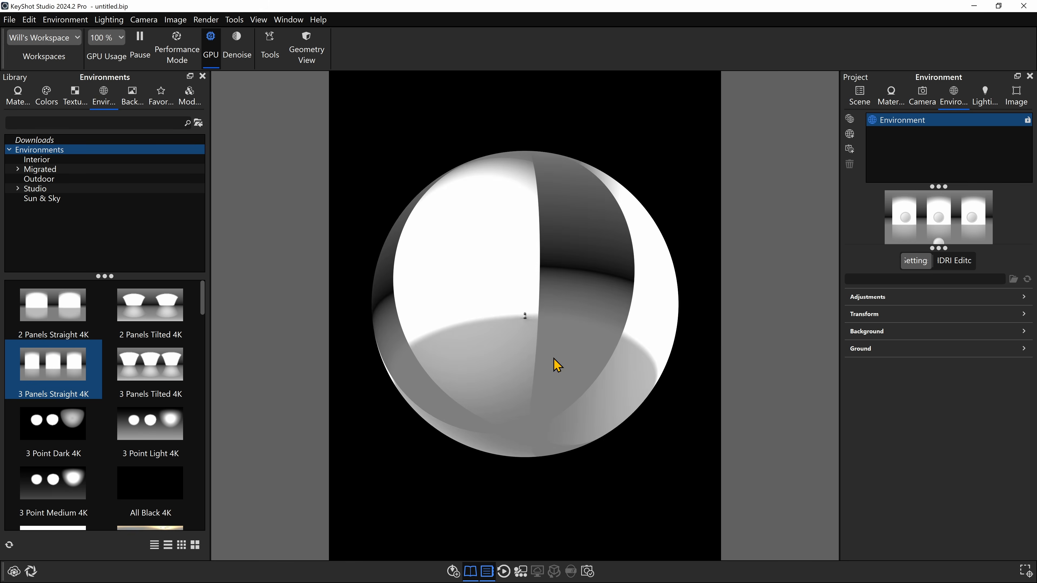
mouse_move(556, 365)
mouse_down()
mouse_move(694, 343)
mouse_move(560, 313)
mouse_move(552, 348)
mouse_up()
scroll(547, 350, up, 10)
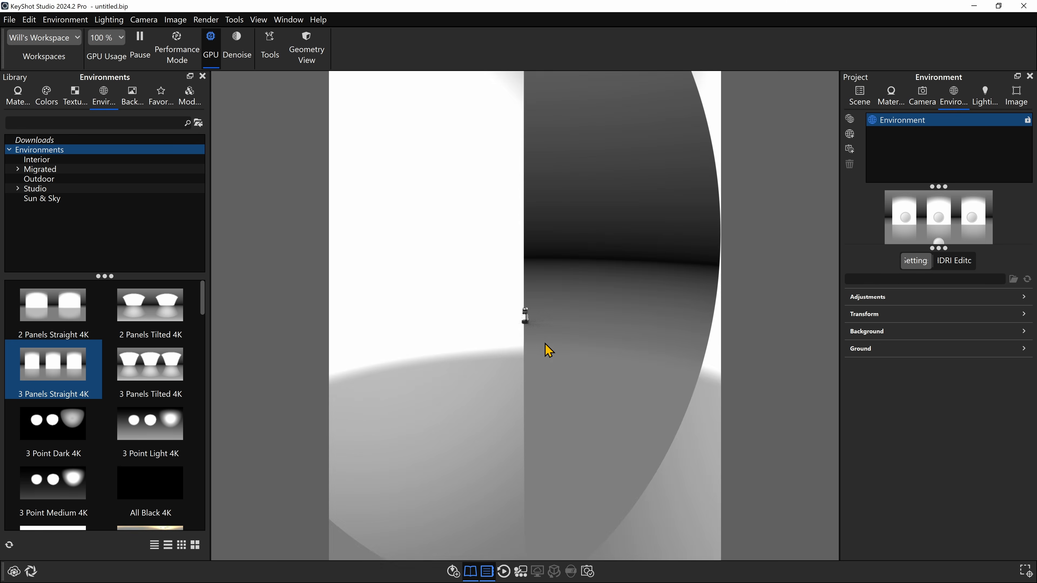
- Switch the scene background from the lighting environment to a solid white colour and view the background options
scroll(548, 350, up, 10)
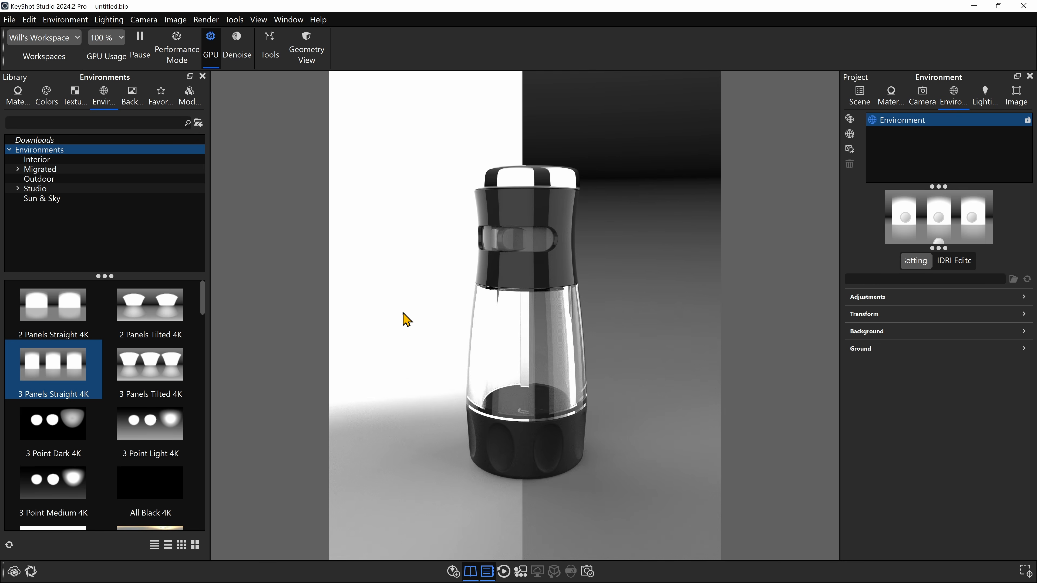
drag(406, 319, 449, 306)
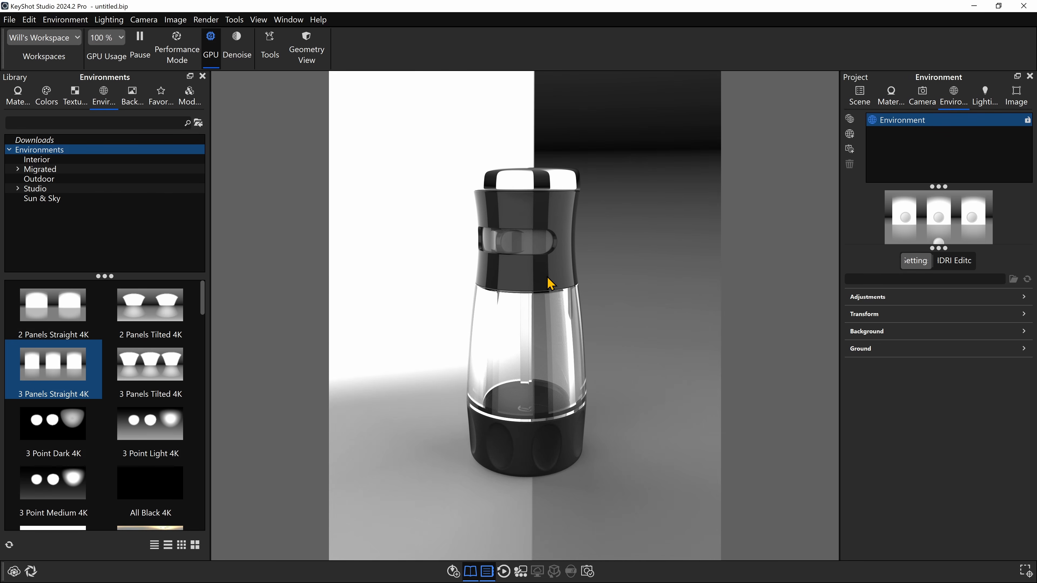
drag(569, 231, 585, 246)
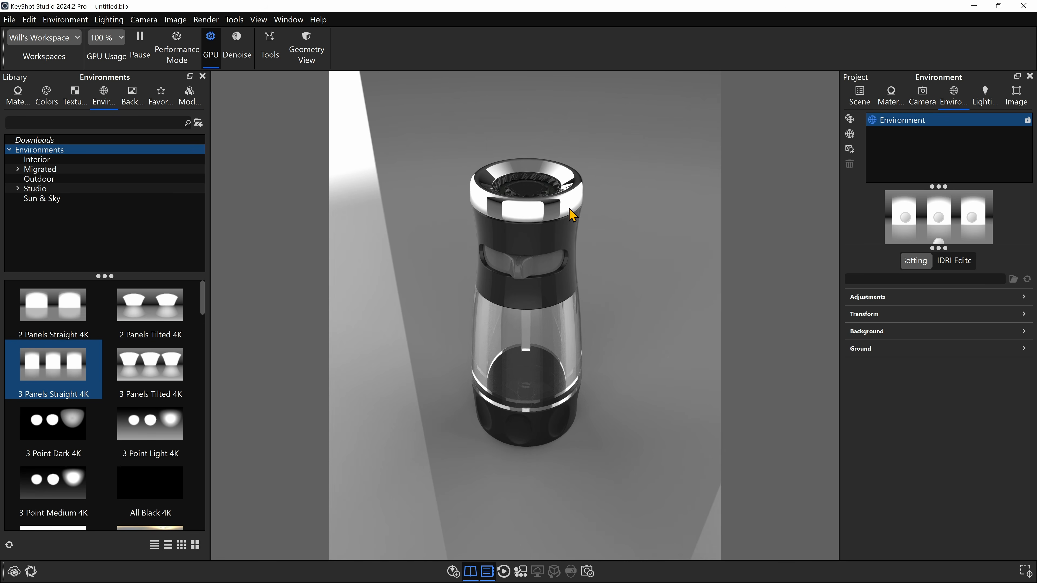
drag(593, 313, 580, 256)
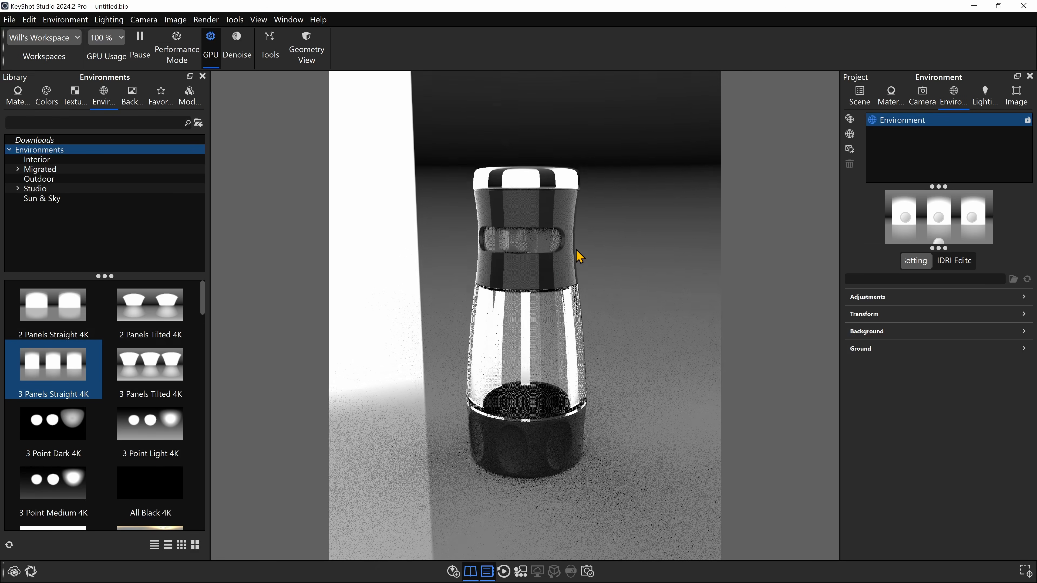
drag(618, 340, 636, 250)
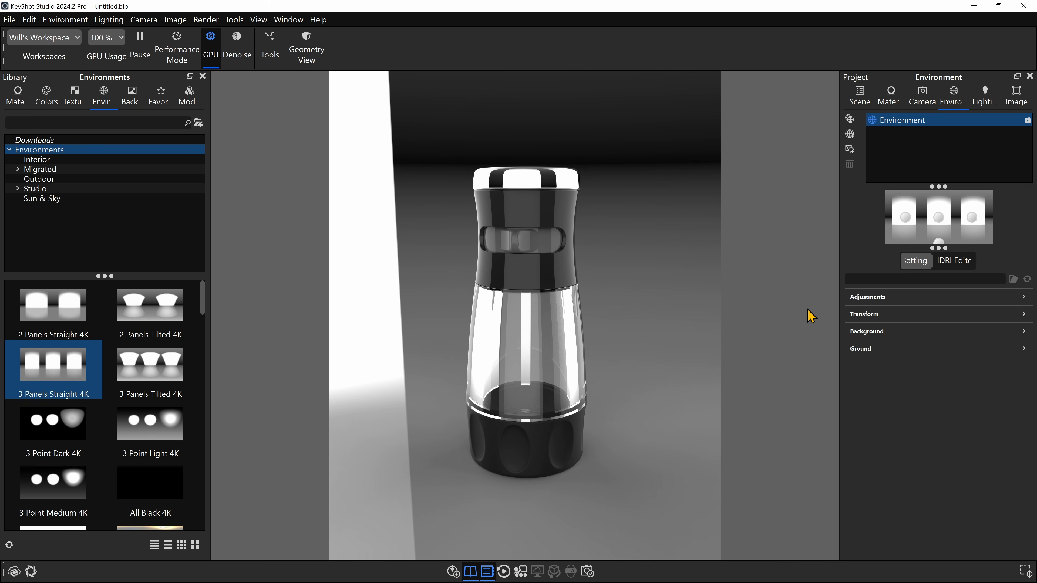
key(c)
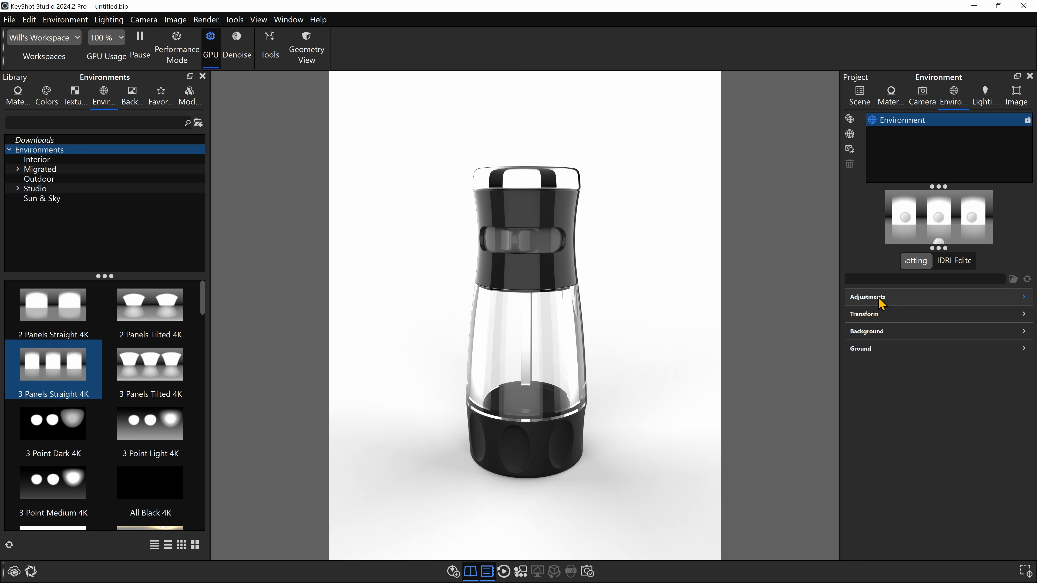
click(890, 331)
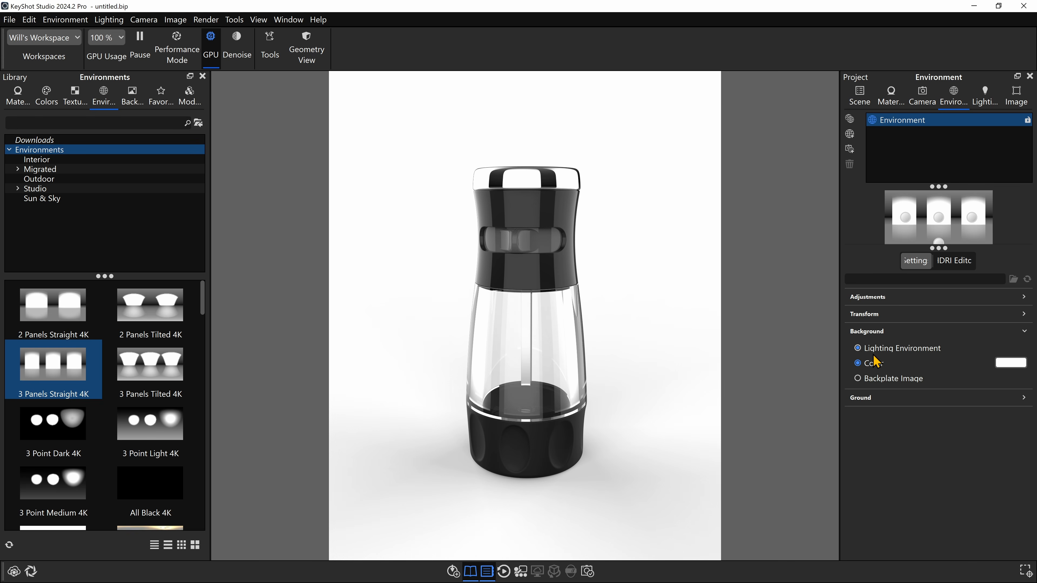
click(858, 348)
mouse_move(691, 297)
mouse_down()
mouse_move(692, 348)
mouse_move(690, 301)
mouse_up()
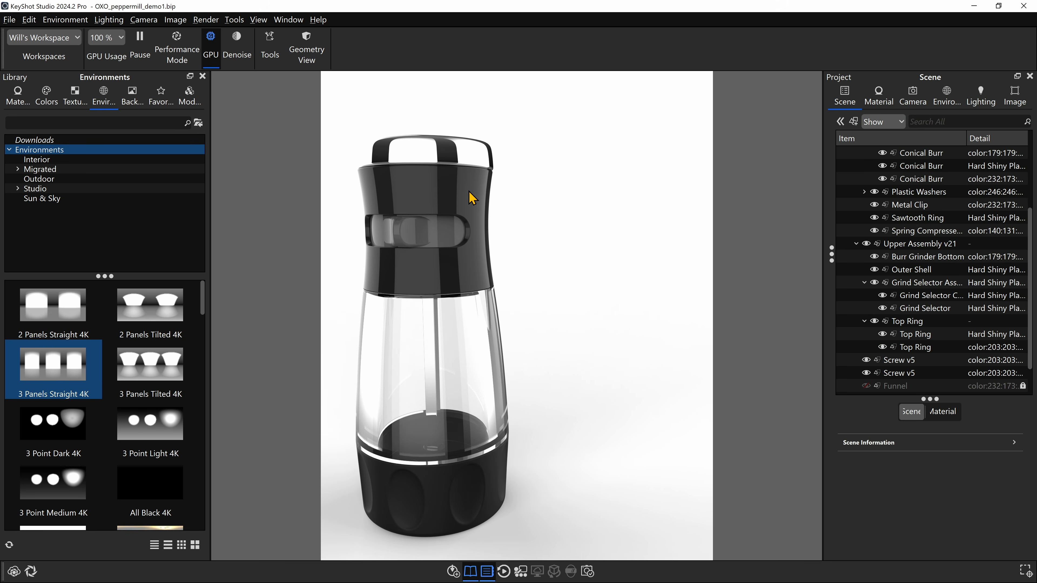
- Unlink the material of the pepper mill's black outer shell from the other parts that share it
drag(473, 198, 448, 175)
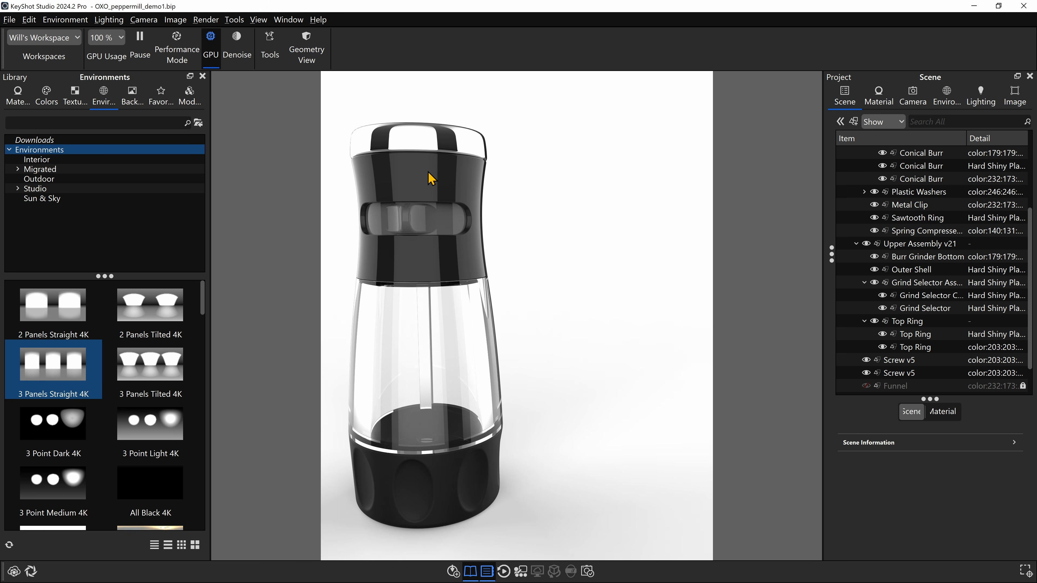
click(439, 165)
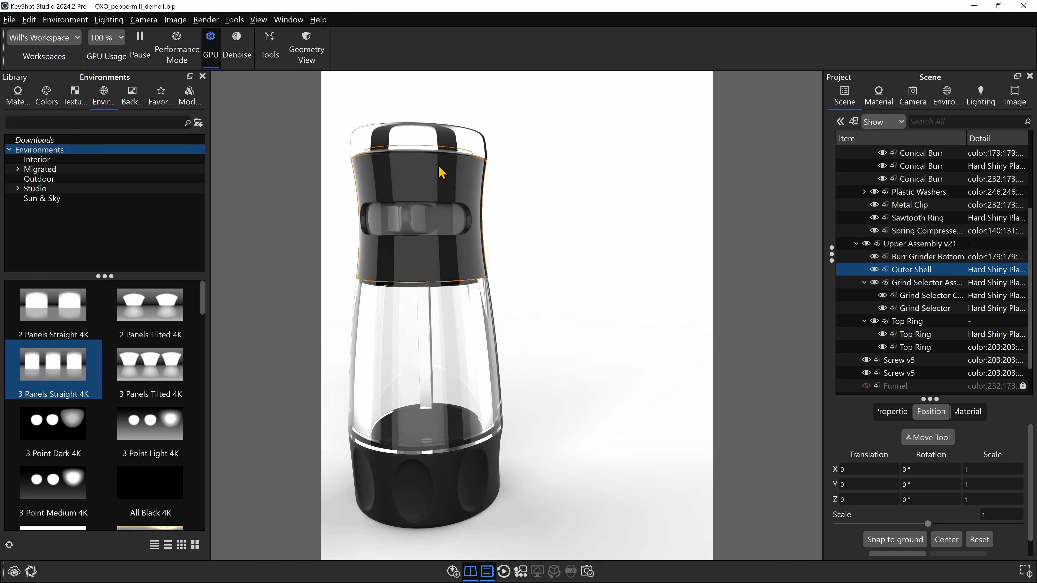
right_click(424, 170)
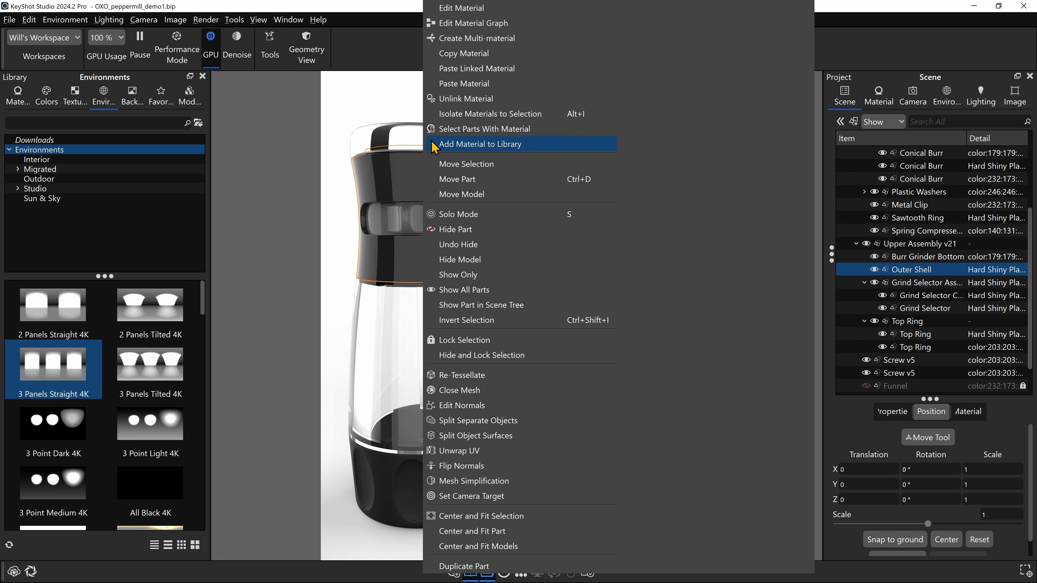
click(445, 99)
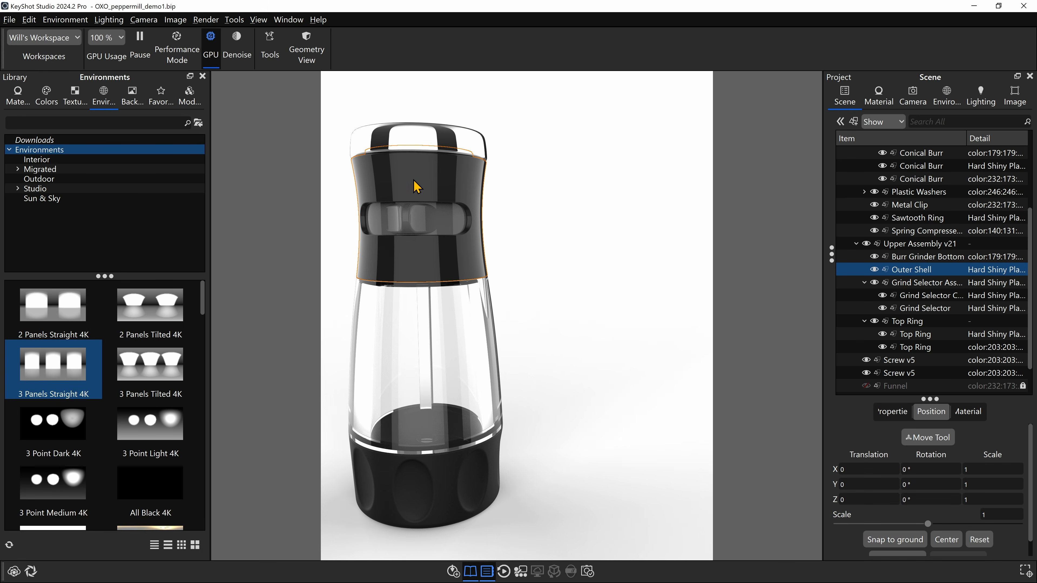
- Add OXOPepperMillLabel_1200-dpi.png from the Project Files folder to the outer shell as a label
drag(1036, 331, 747, 297)
click(735, 489)
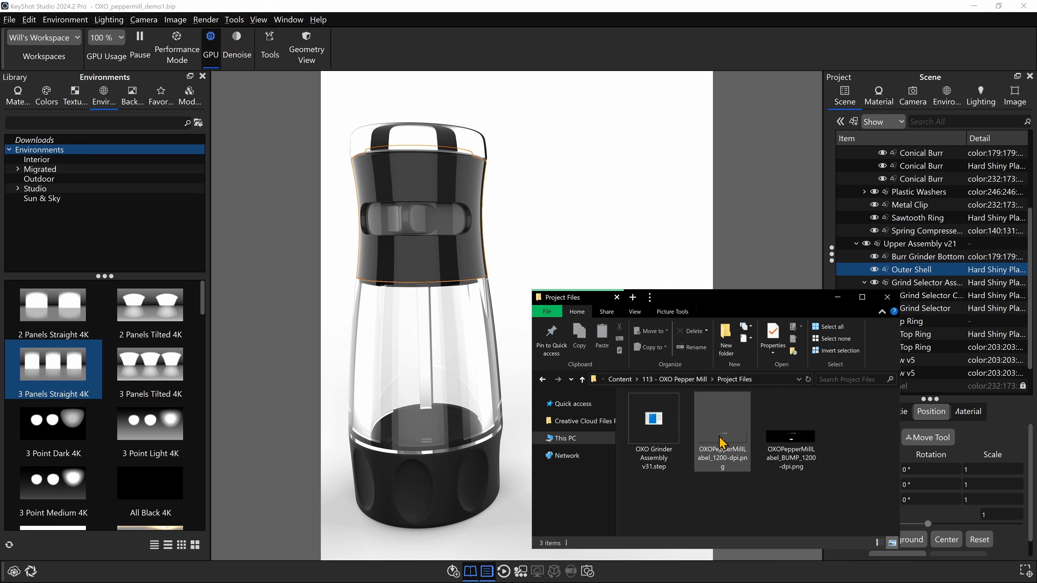
drag(720, 441, 422, 181)
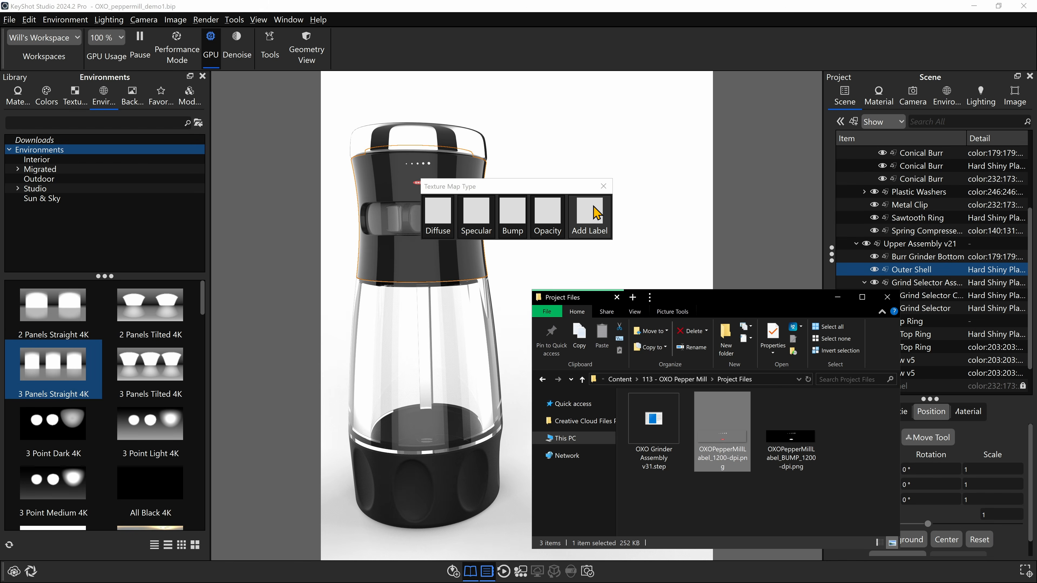
click(594, 214)
- Try placing the planar label on different areas of the outer shell, including the surface above the grind selector
drag(507, 231, 517, 267)
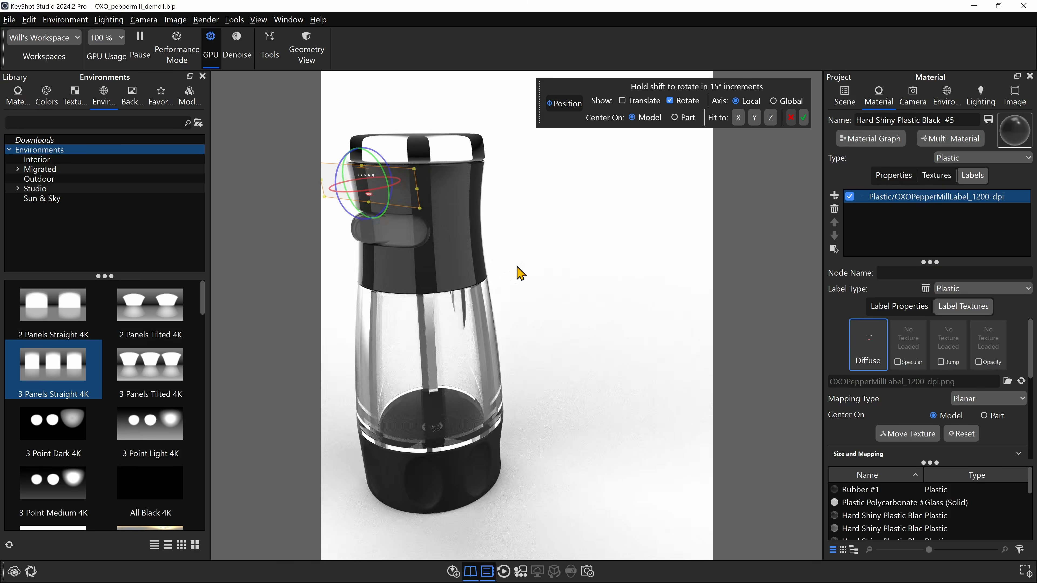
middle_drag(516, 266, 571, 325)
scroll(554, 304, up, 8)
drag(553, 304, 649, 390)
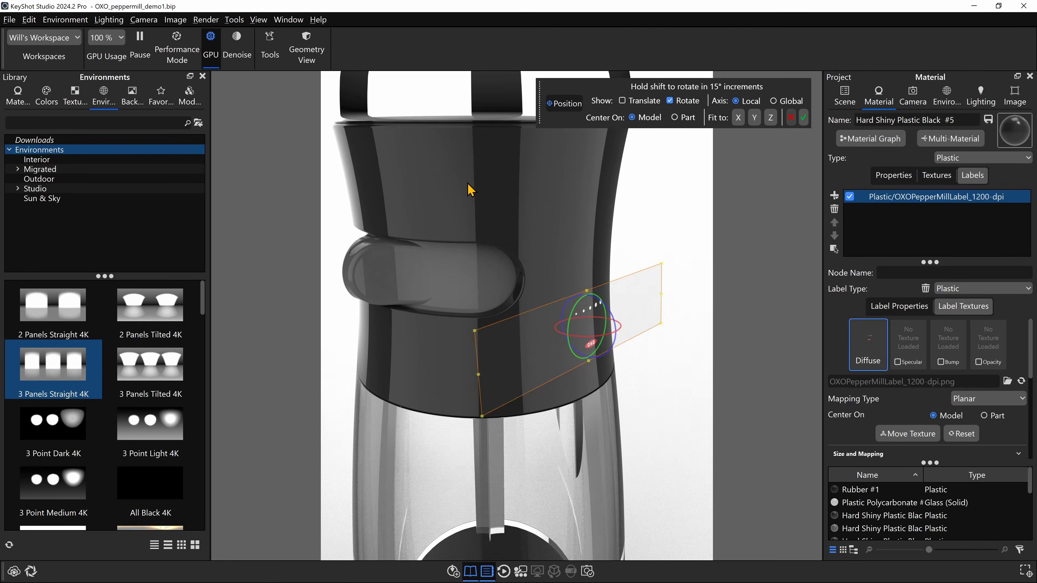
click(462, 172)
scroll(670, 286, down, 2)
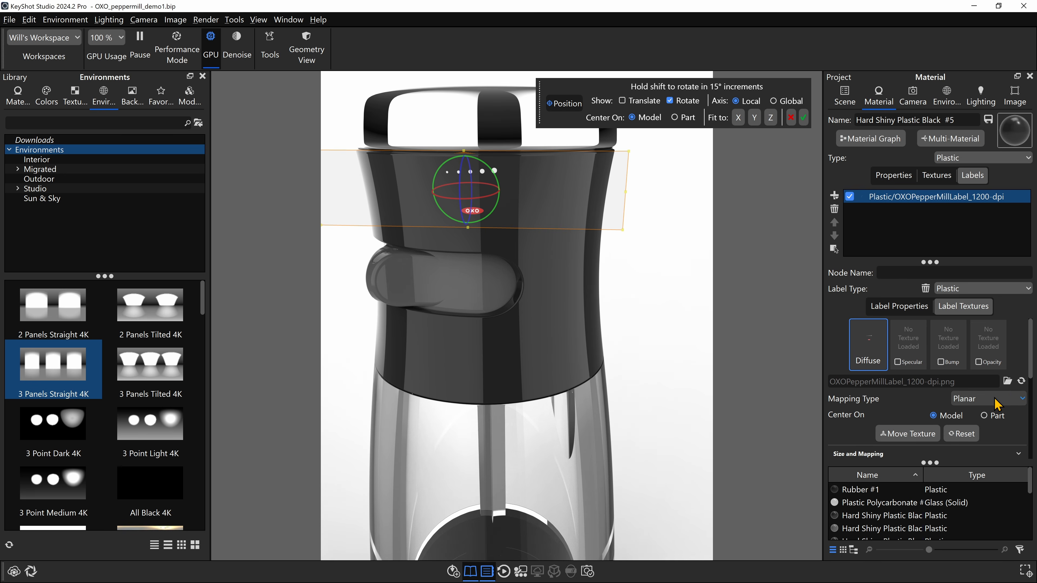
scroll(648, 259, down, 3)
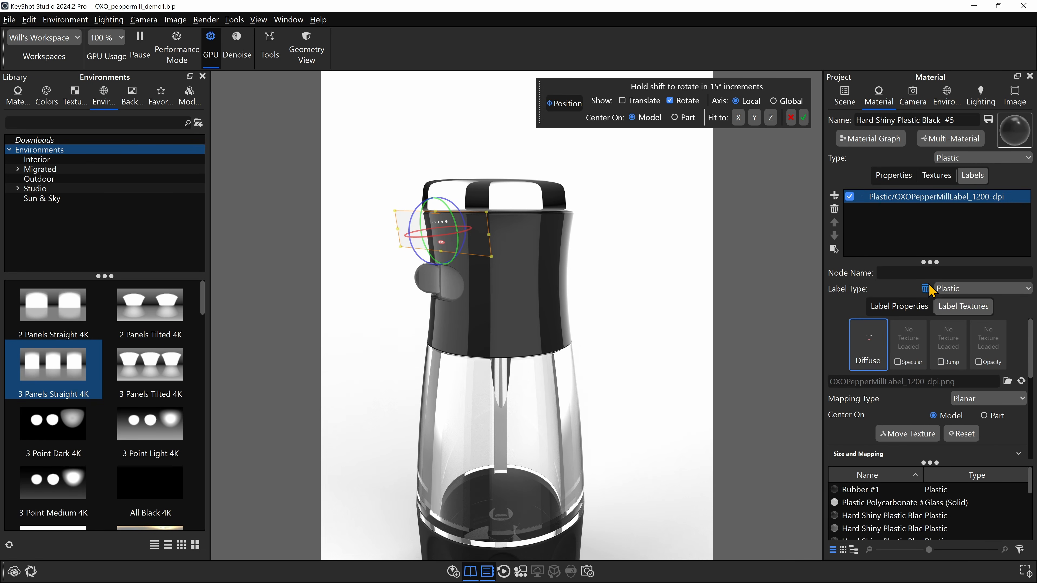
- Change the label's mapping type to Cylinder and centre its projection on the part
click(977, 401)
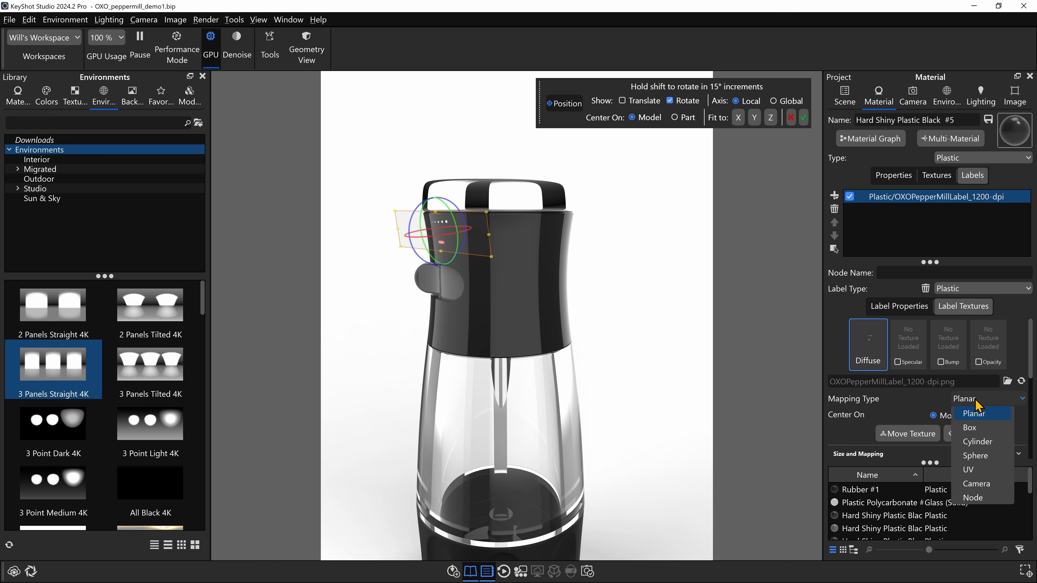
click(977, 441)
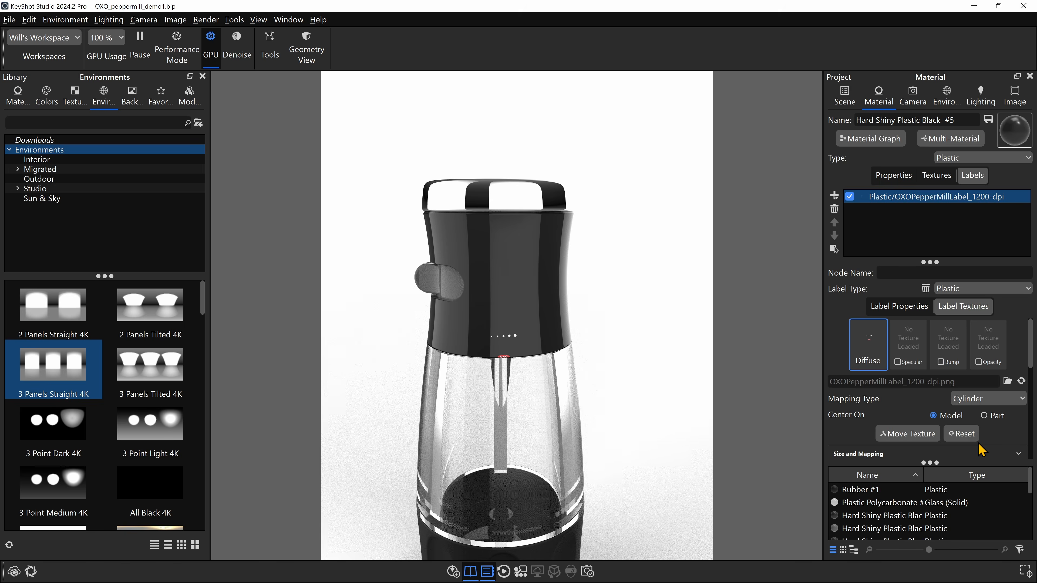
click(907, 434)
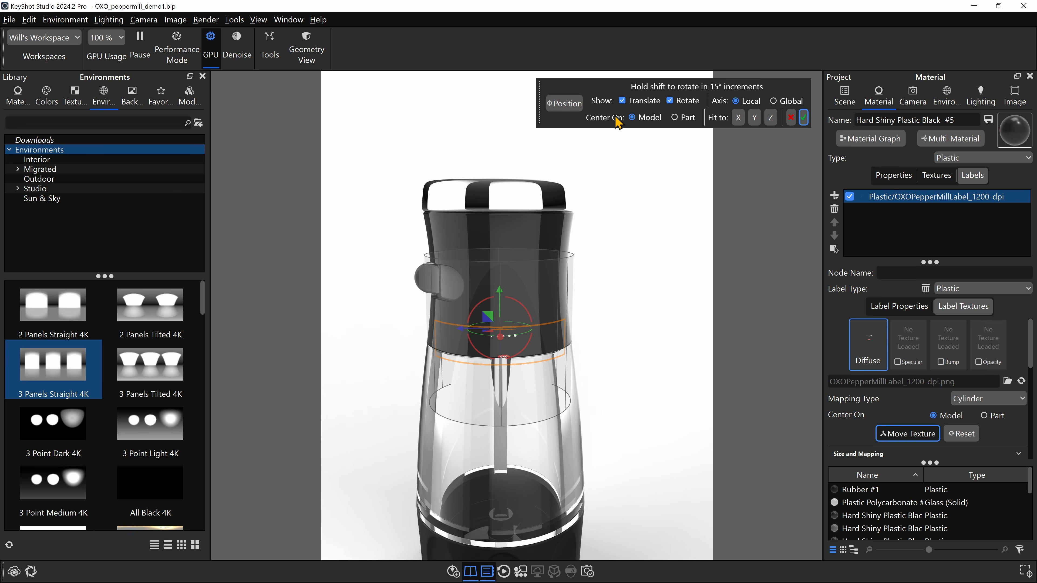
click(675, 118)
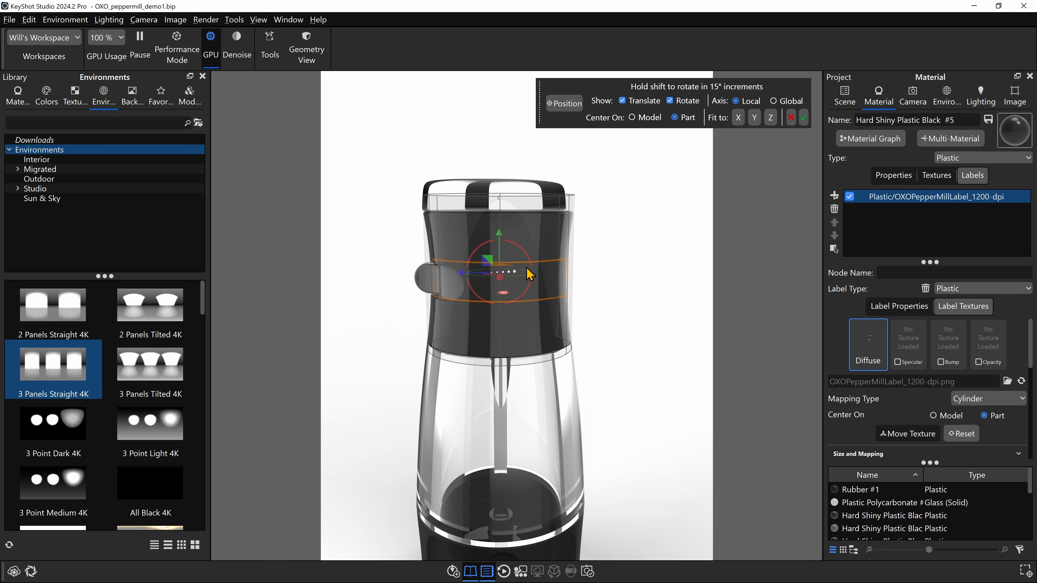
- Fit the label to the part's Y axis and rotate it about 100° around the shell to face the grind selector side
drag(624, 288, 580, 294)
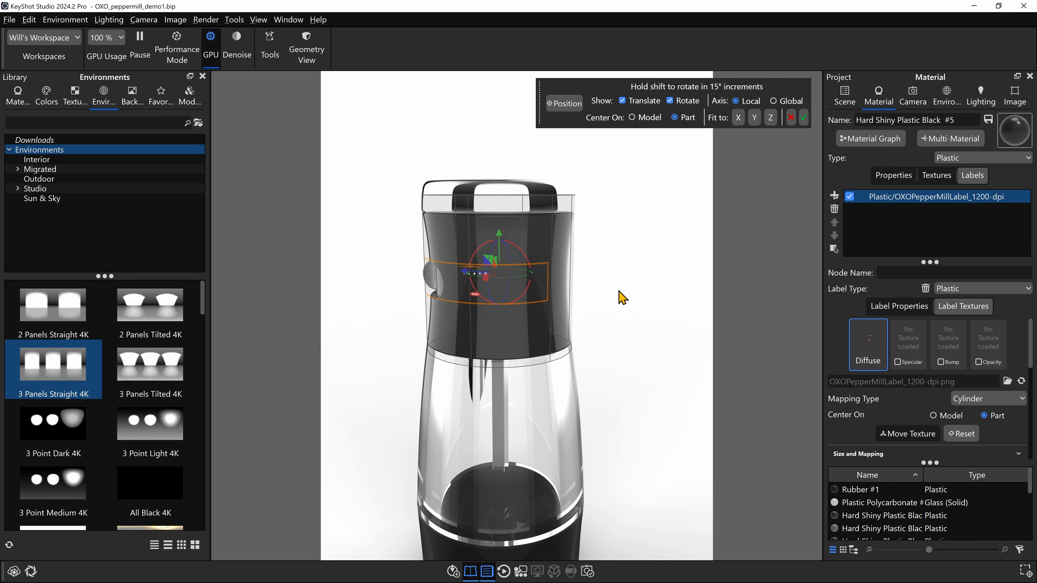
click(754, 122)
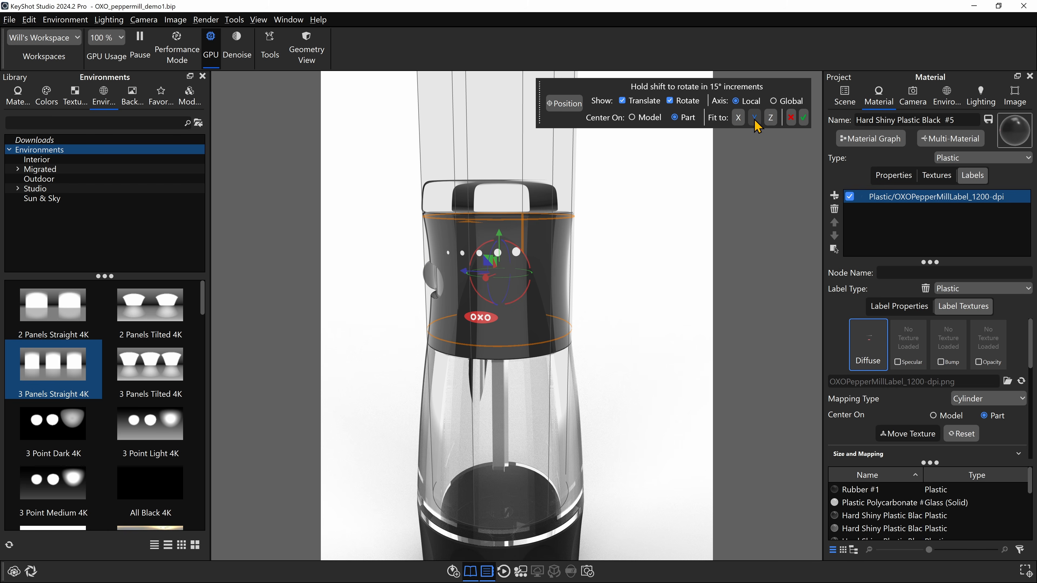
drag(616, 249, 616, 295)
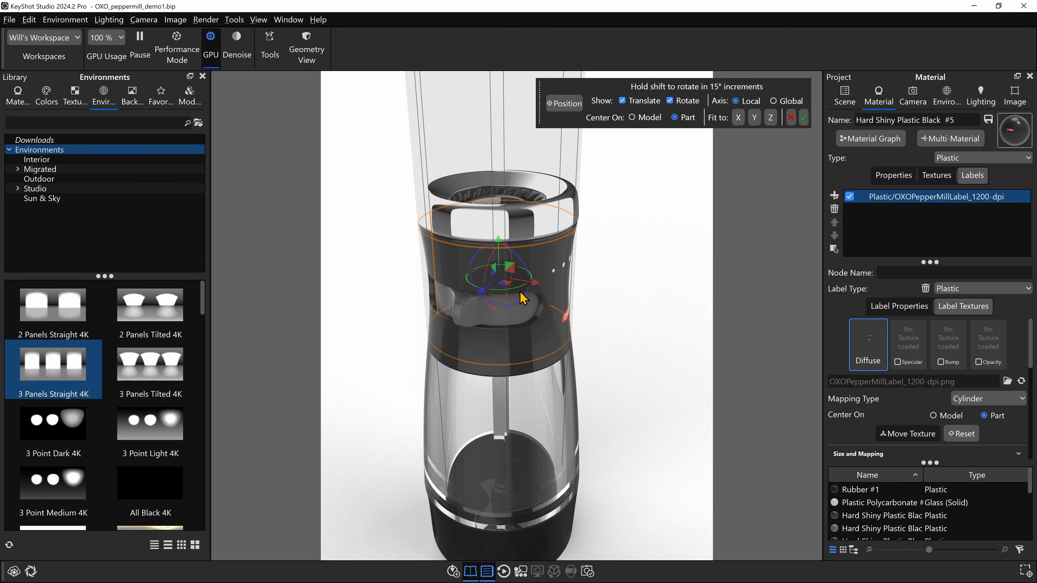
drag(516, 286, 489, 303)
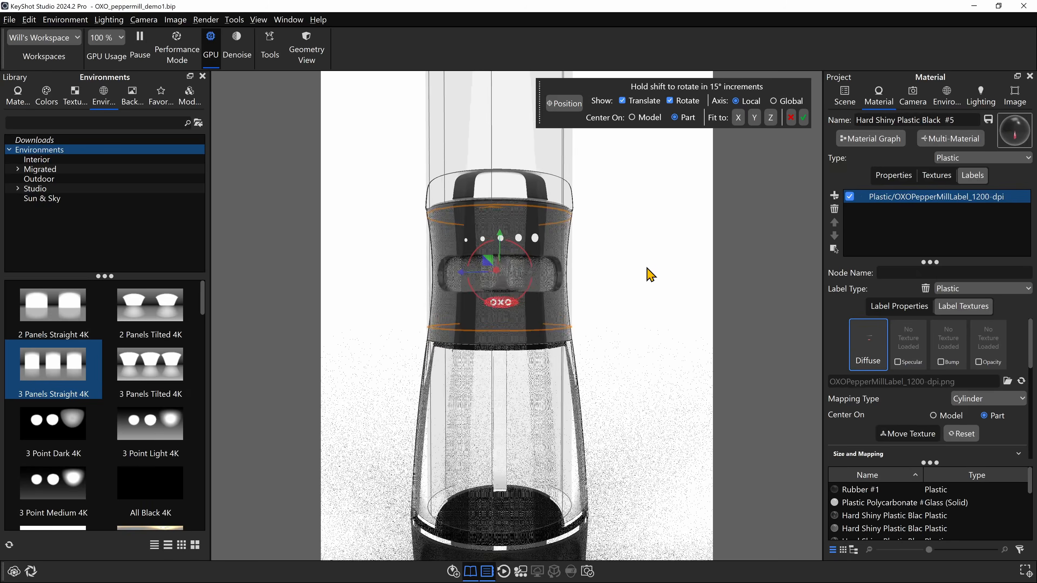
- Expand the label's size and mapping settings with the detailed angle options, and set its angle to 0°
scroll(665, 331, down, 5)
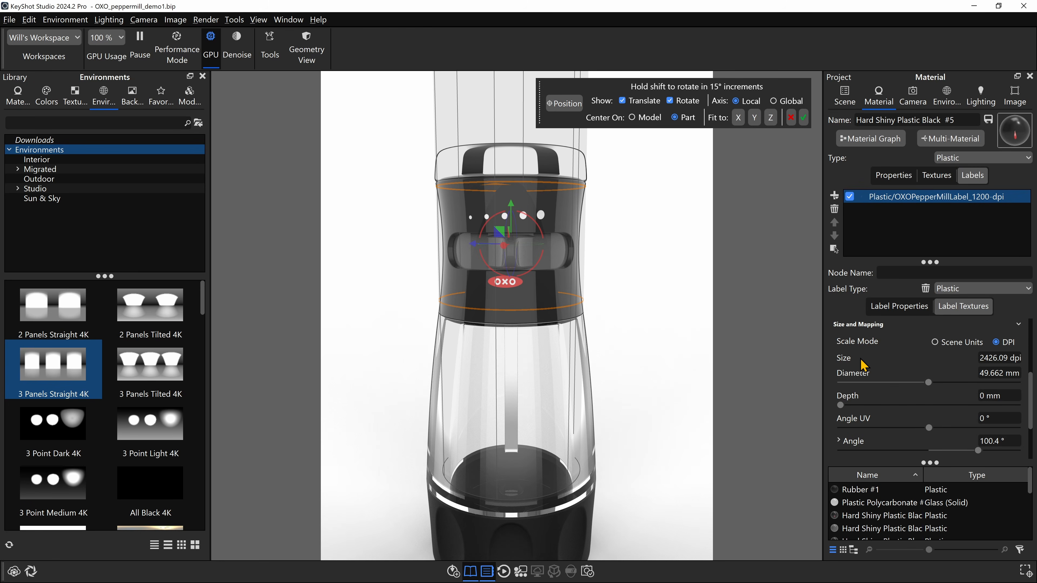
drag(930, 462, 930, 501)
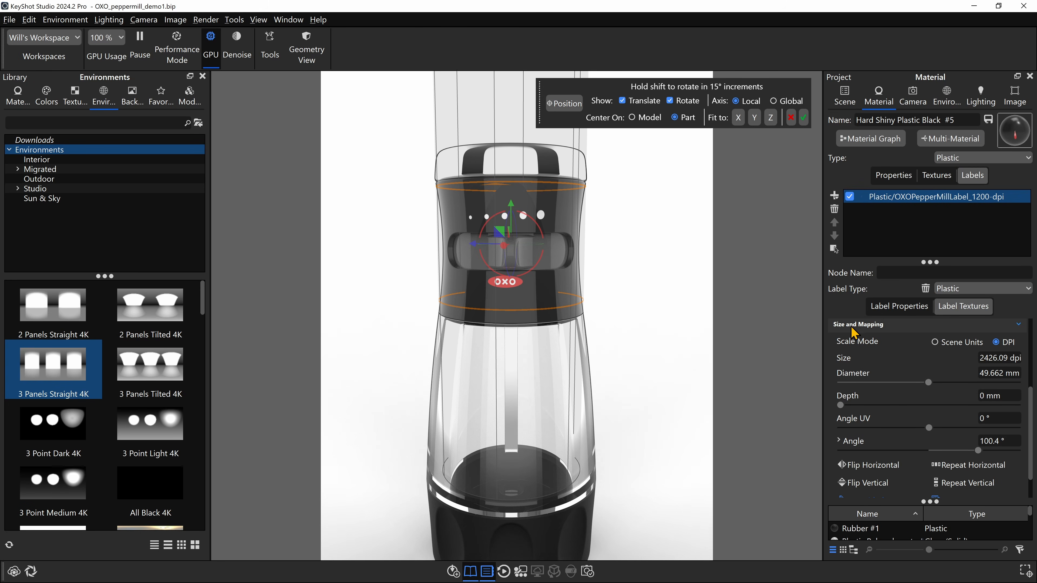
scroll(869, 350, down, 2)
scroll(869, 350, up, 1)
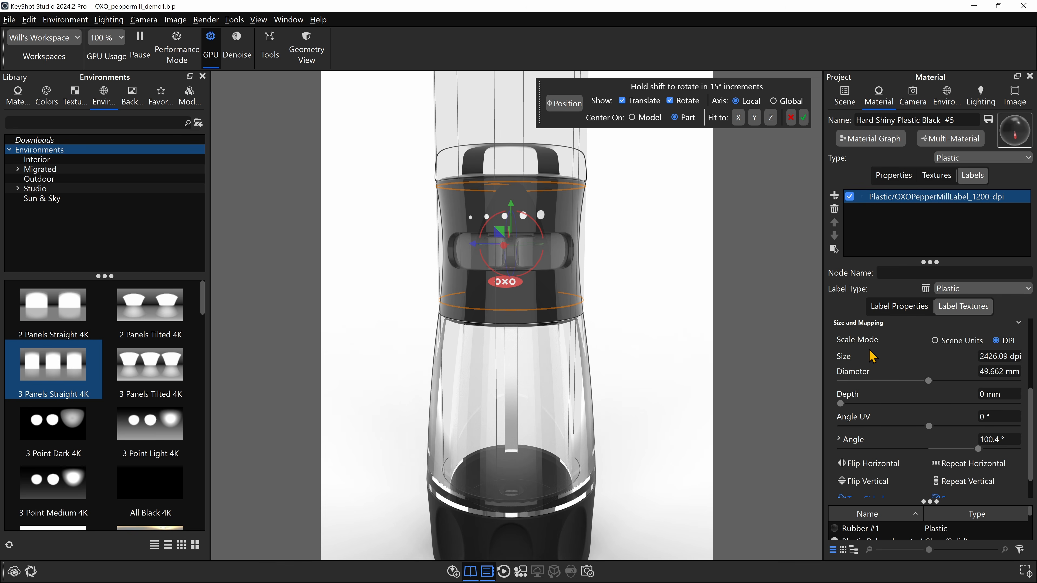
click(839, 440)
scroll(842, 443, down, 2)
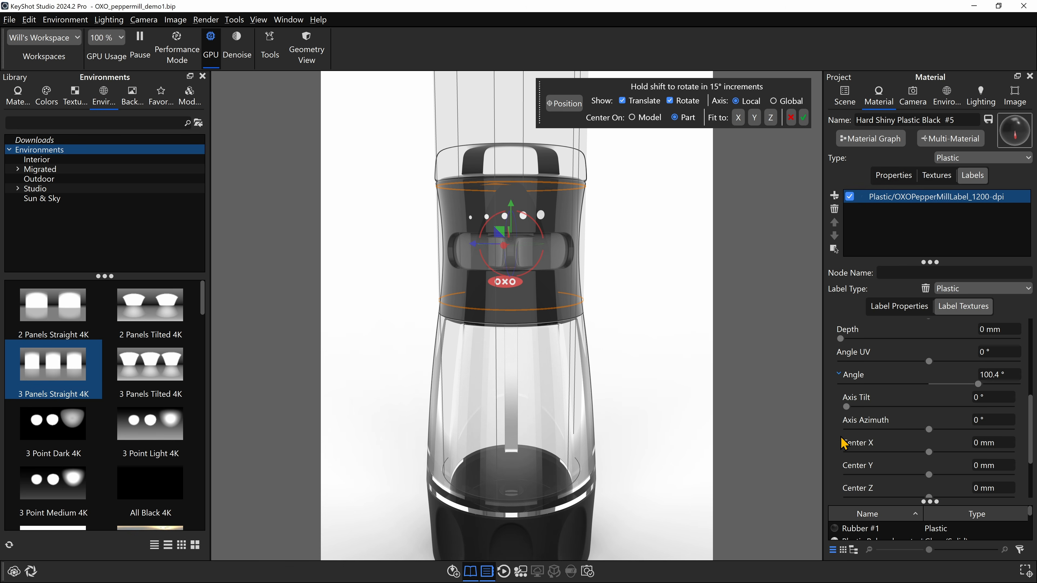
drag(1005, 375, 982, 373)
text(0)
key(Return)
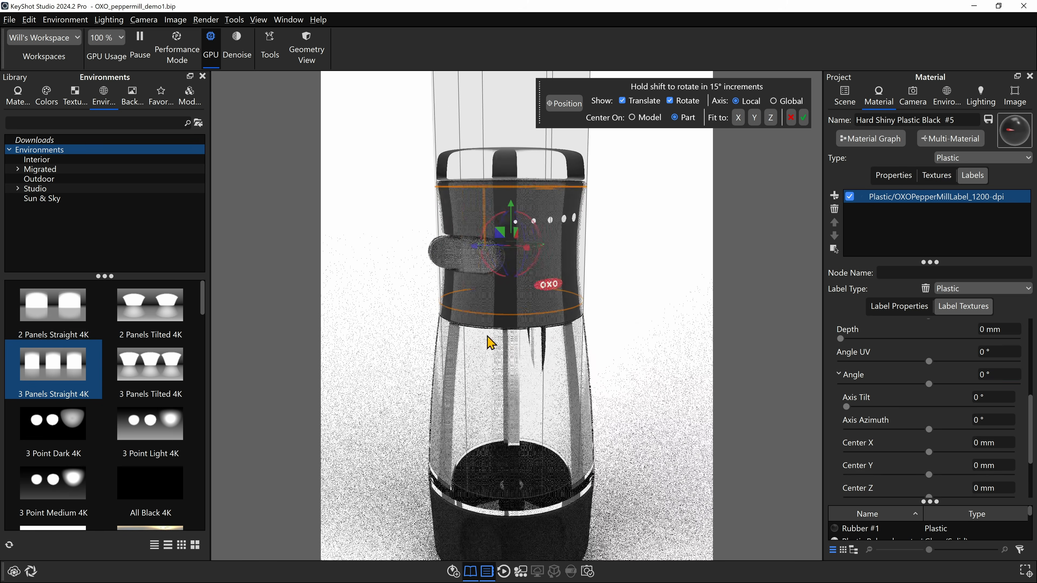
- Set the label's angle to 90° and check its alignment with the grind selector from the front
drag(487, 336, 483, 369)
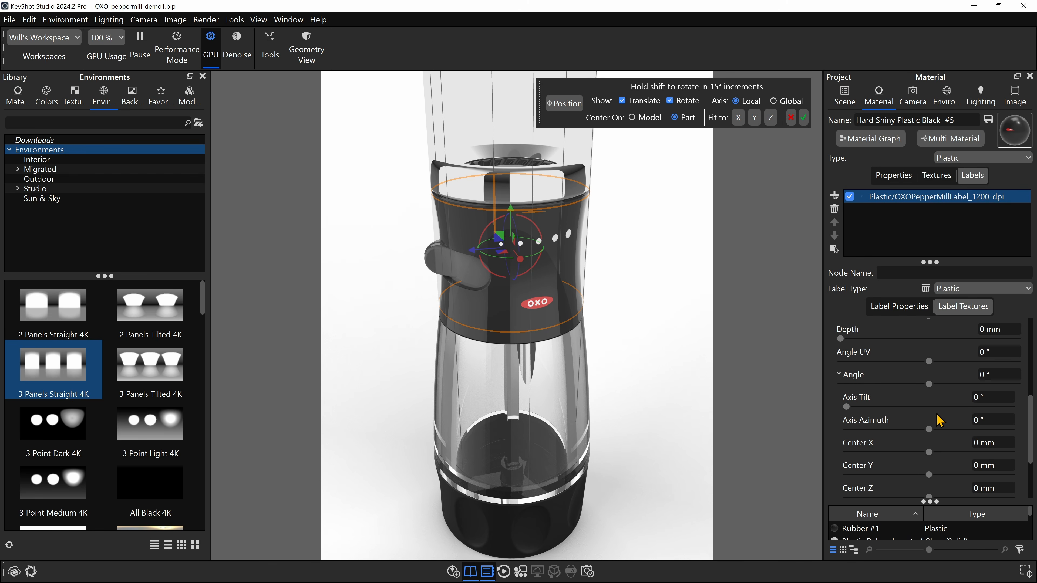
click(987, 375)
key(Return)
drag(572, 359, 690, 347)
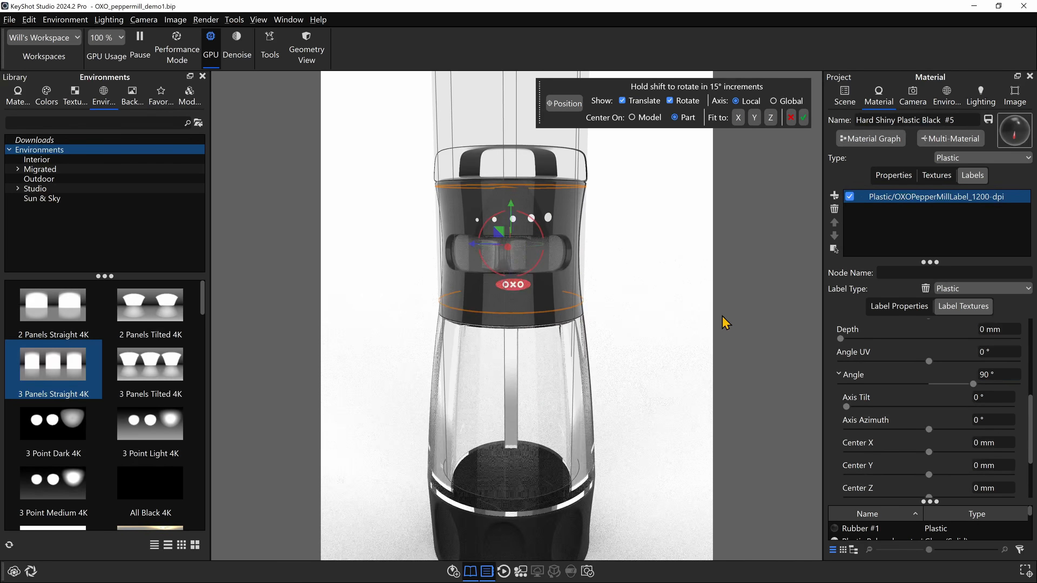
middle_drag(641, 323, 647, 288)
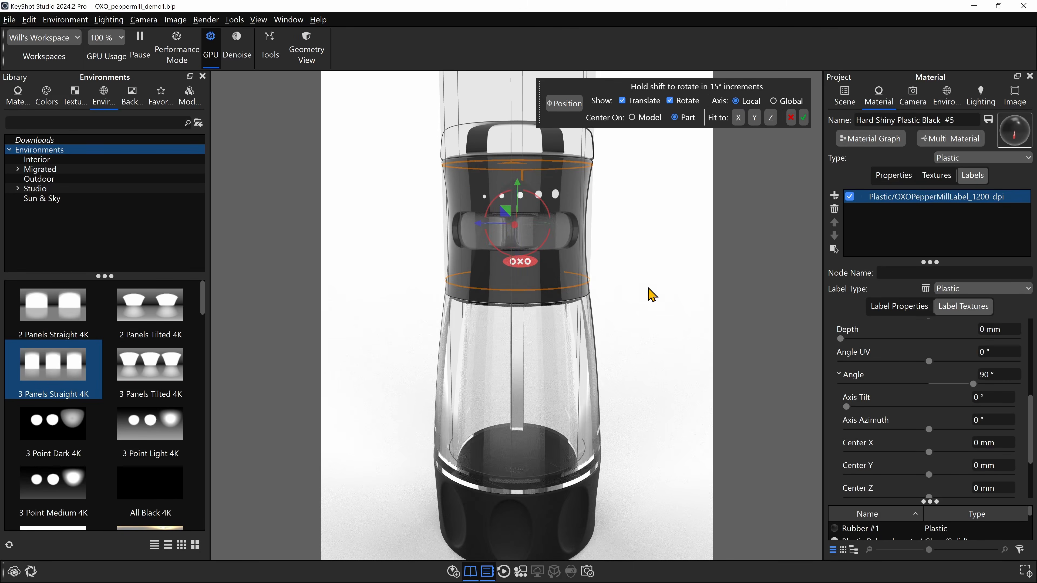
scroll(657, 314, down, 2)
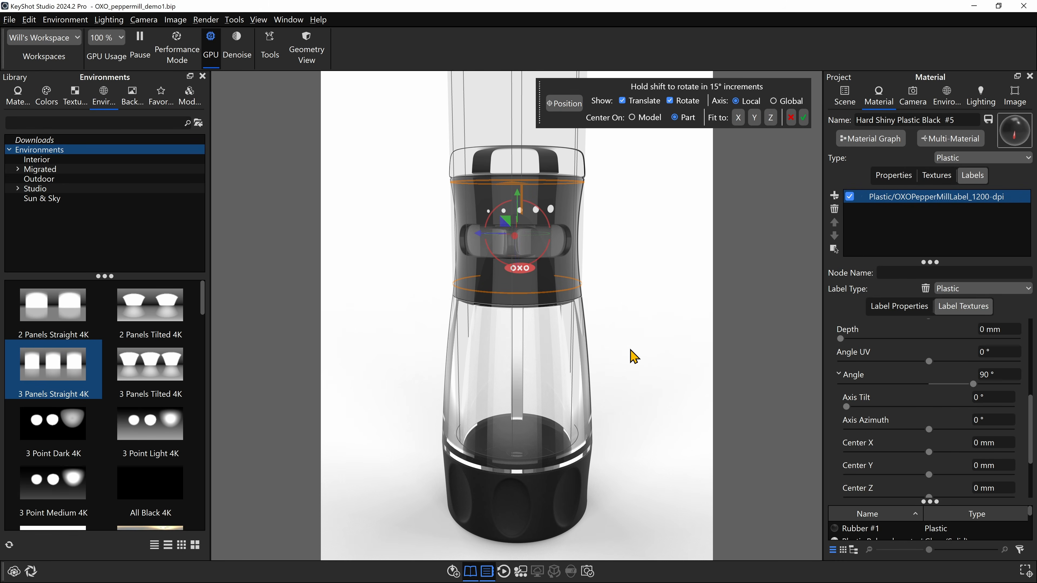
- Collapse the label's detailed angle options and accept its current placement on the shell
click(838, 373)
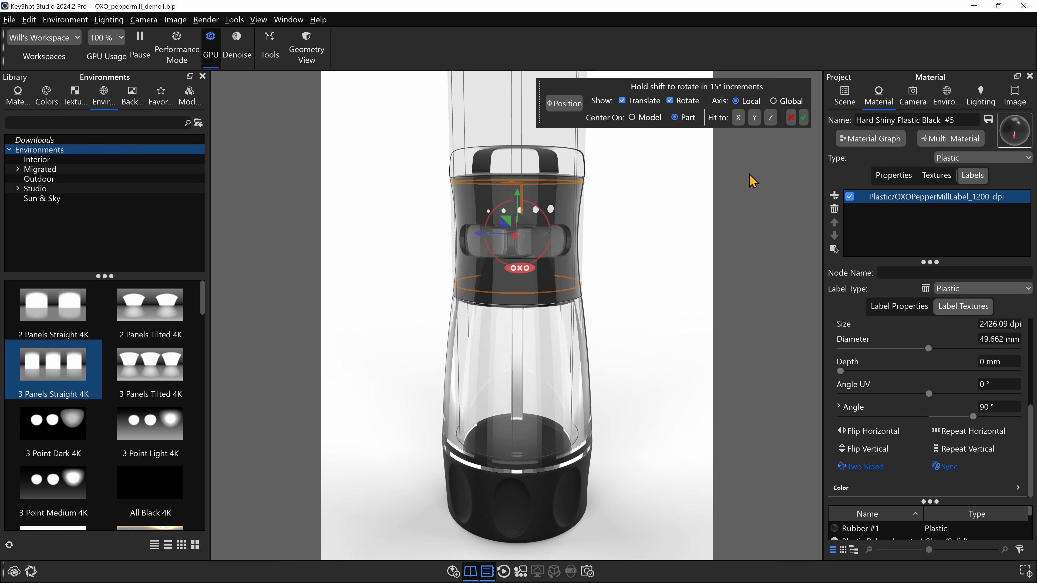
click(804, 118)
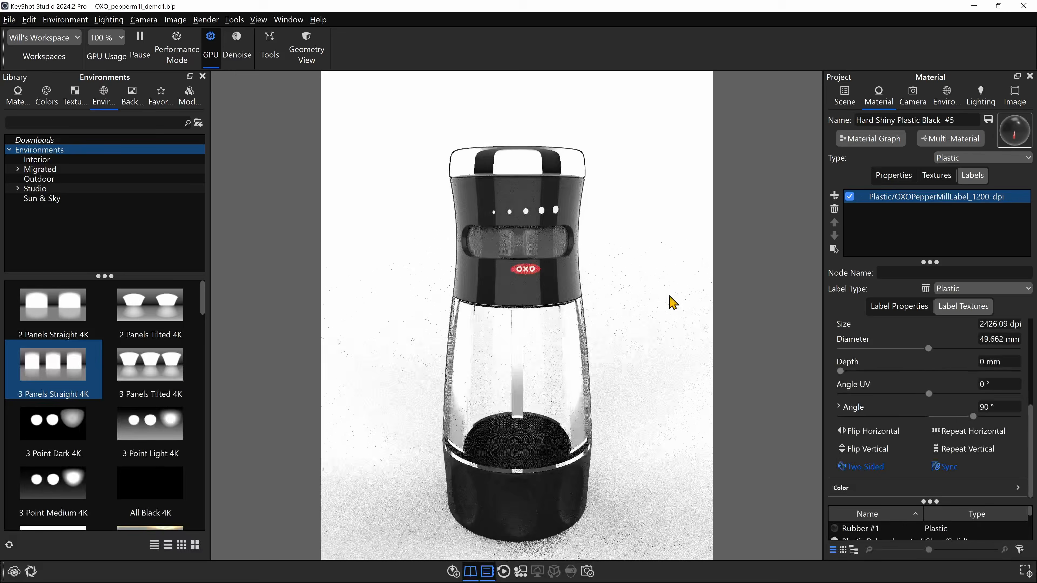
- Switch the label's scale mode to Scene Units and enlarge its width to 166.6 mm with proportions linked
scroll(528, 229, up, 3)
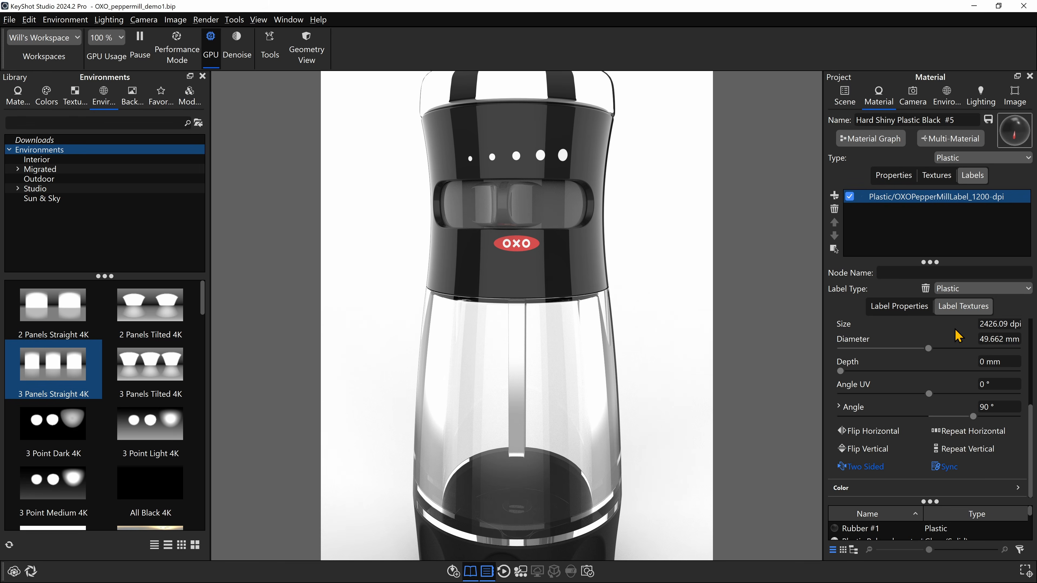
scroll(887, 388, up, 2)
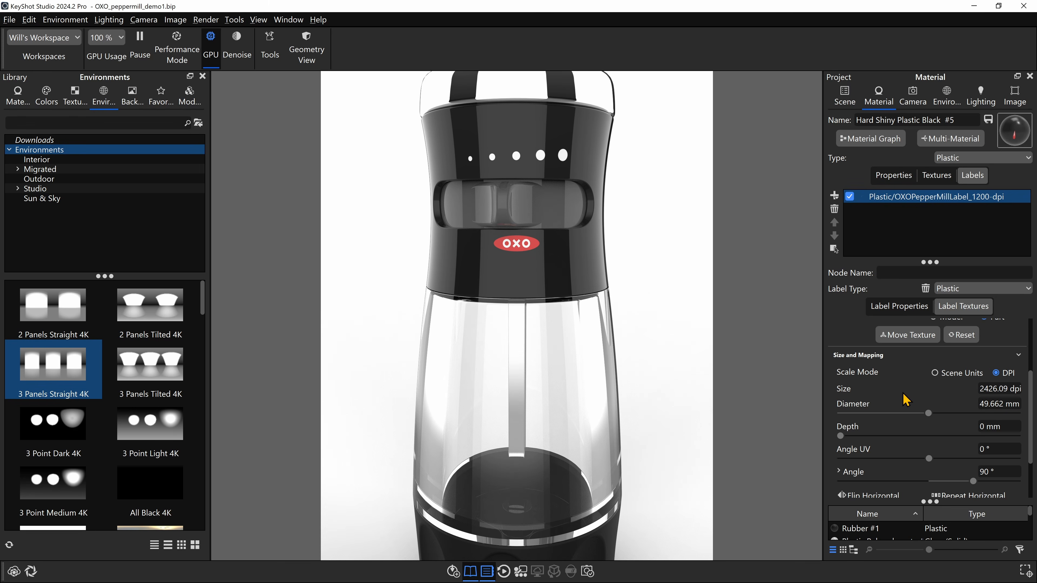
click(953, 373)
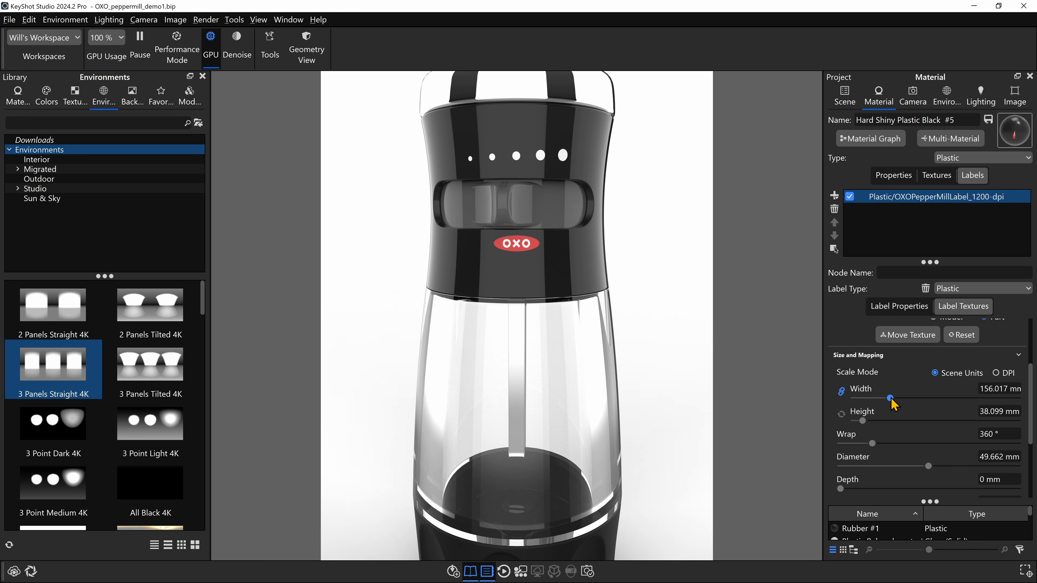
drag(892, 402, 894, 398)
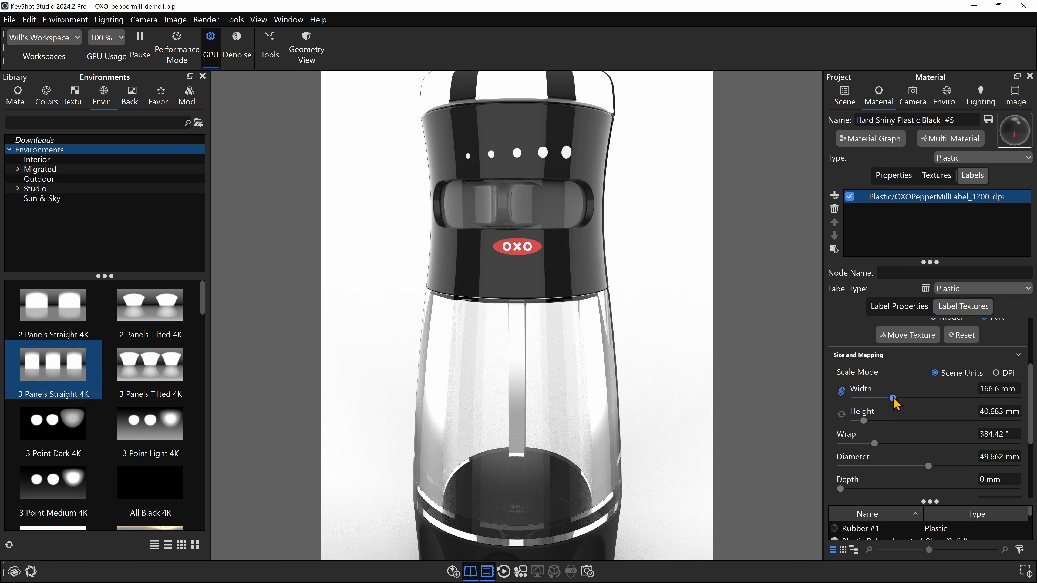
- Shift the enlarged label slightly down the shell, accept the move, and check its placement close up from an angle
click(907, 335)
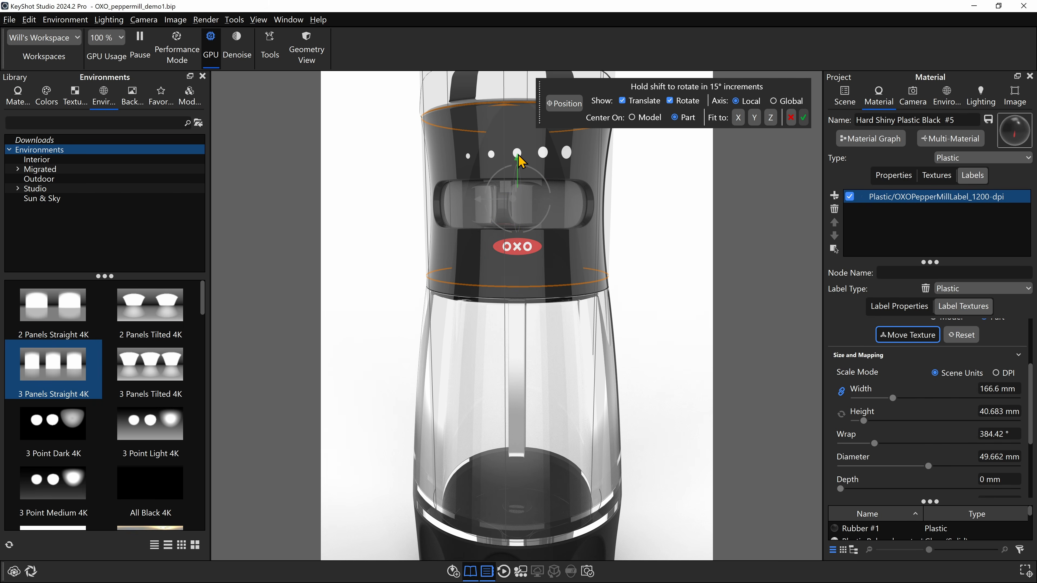
drag(519, 160, 517, 165)
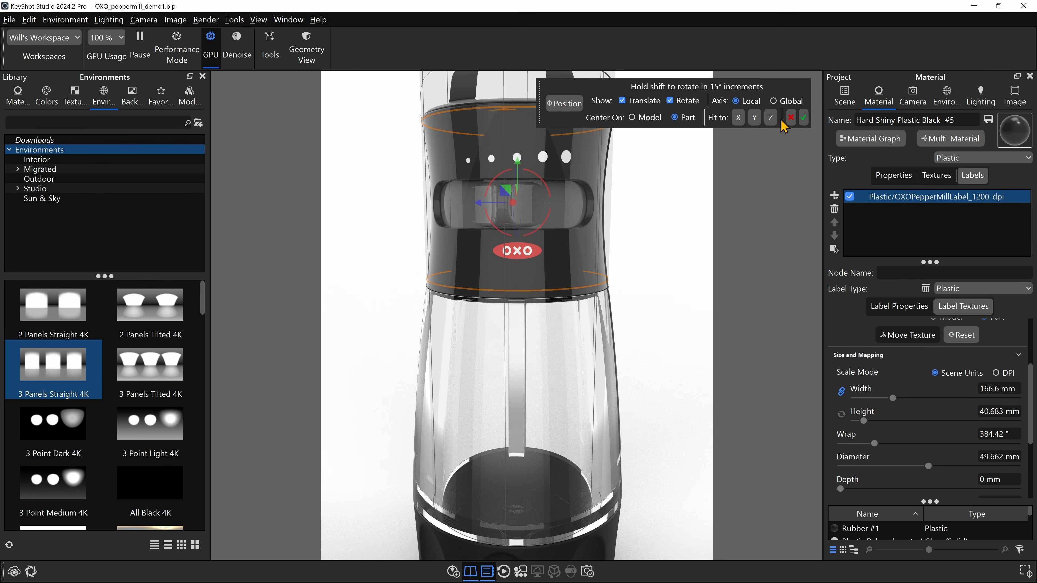
click(803, 123)
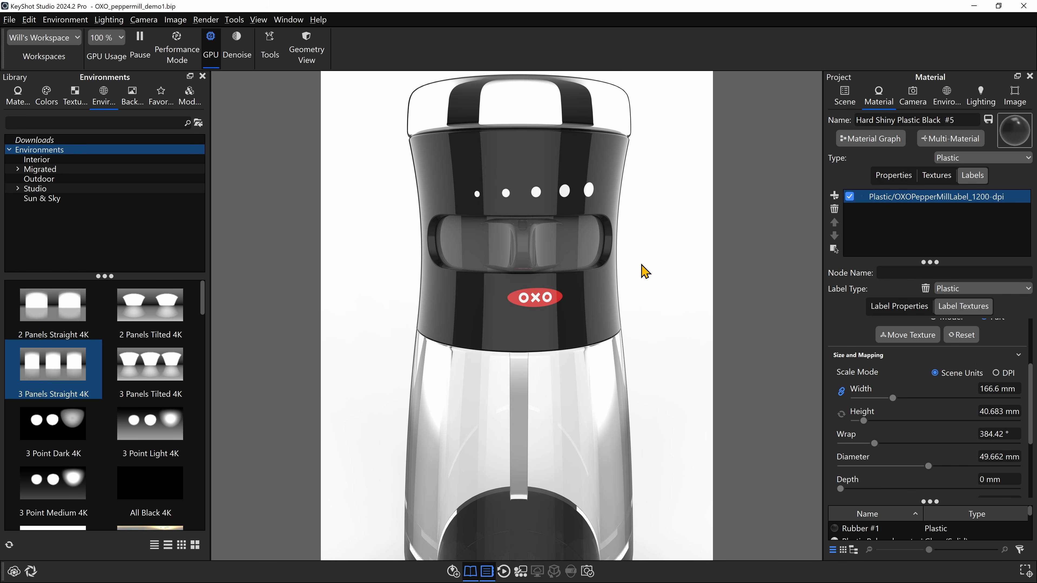
middle_drag(641, 264, 538, 316)
drag(537, 316, 577, 331)
scroll(576, 330, up, 3)
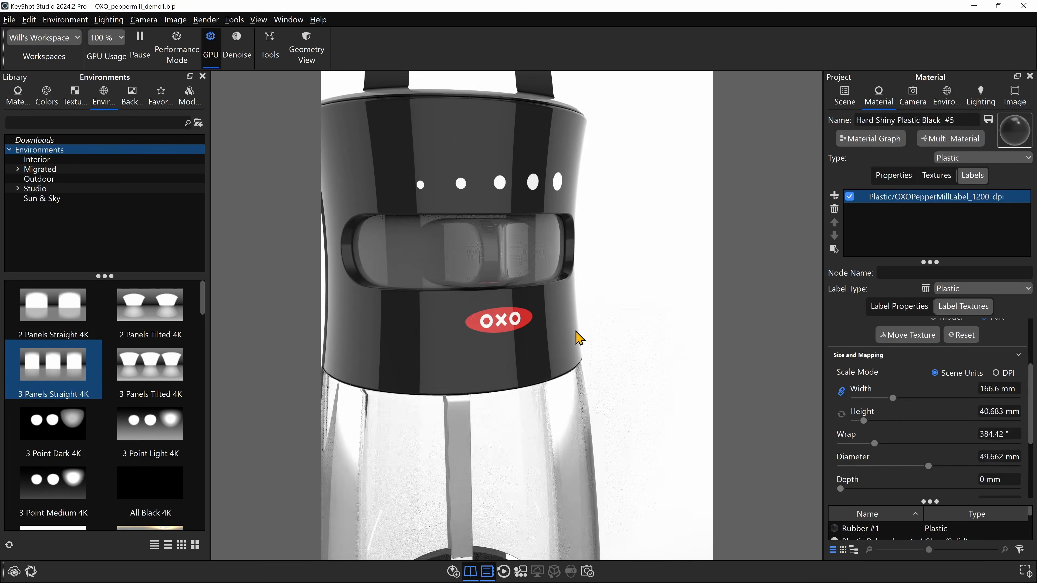
scroll(574, 331, up, 3)
middle_drag(570, 370, 585, 453)
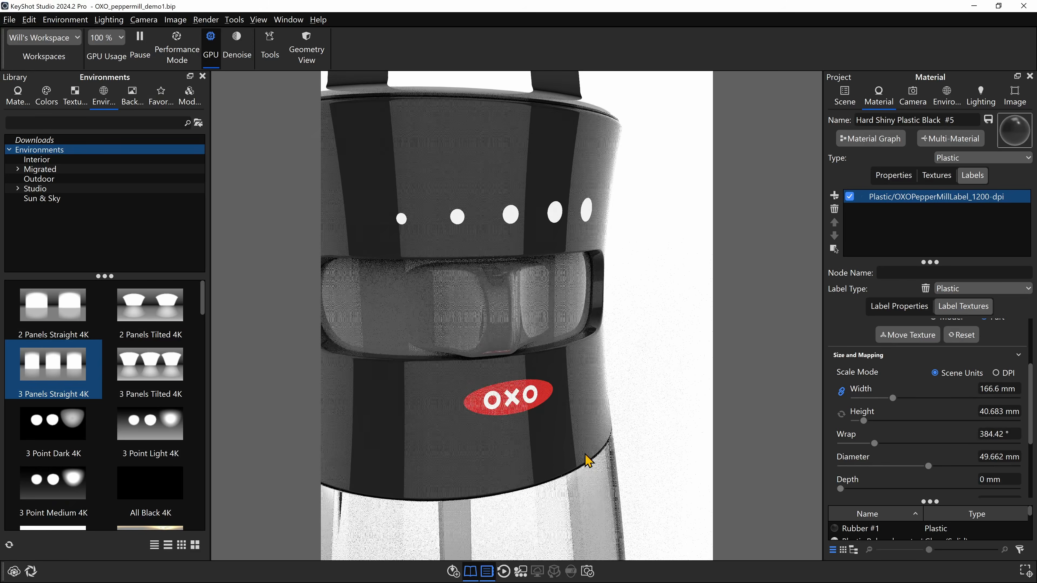
drag(587, 460, 567, 378)
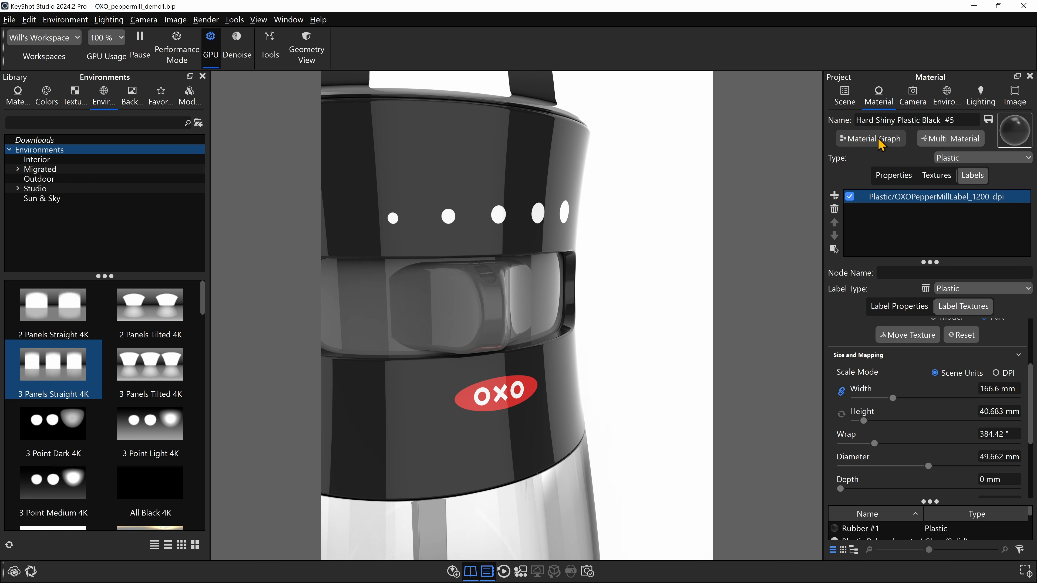
- Open the shell material's Material Graph, arrange its window beside the OXO logo, and close the Library panel
scroll(883, 409, up, 3)
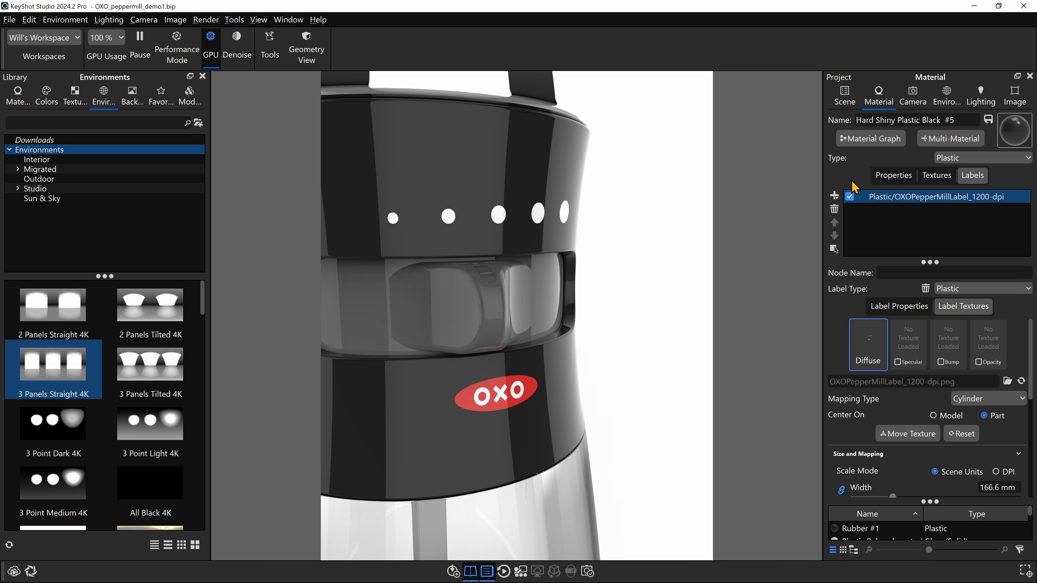
click(886, 141)
drag(631, 129, 871, 35)
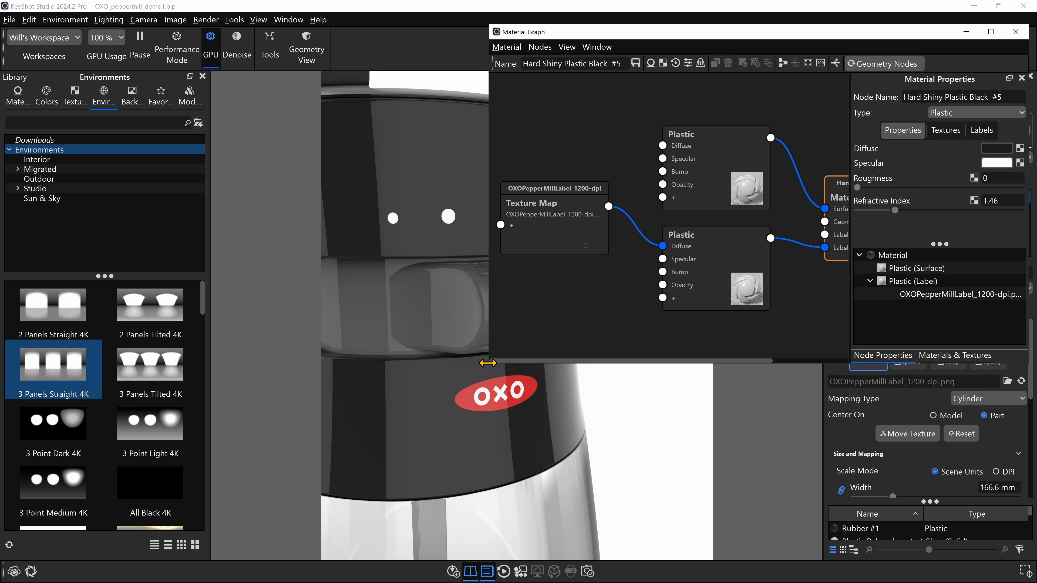
drag(488, 362, 612, 533)
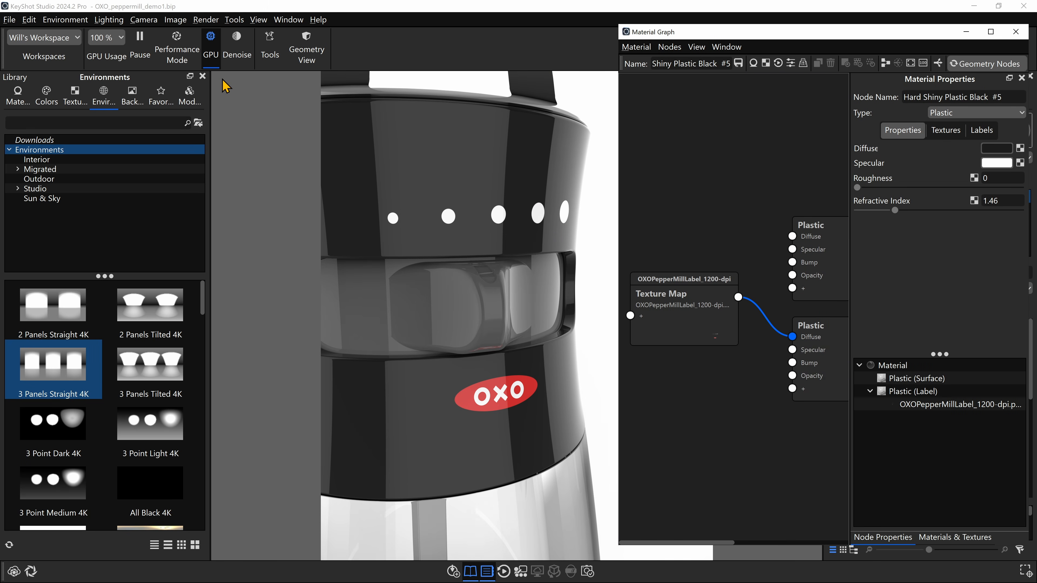
click(203, 76)
- Rearrange the Material node and both Plastic nodes higher in the graph to make room around the label's texture map
middle_drag(497, 220, 556, 254)
scroll(701, 353, down, 3)
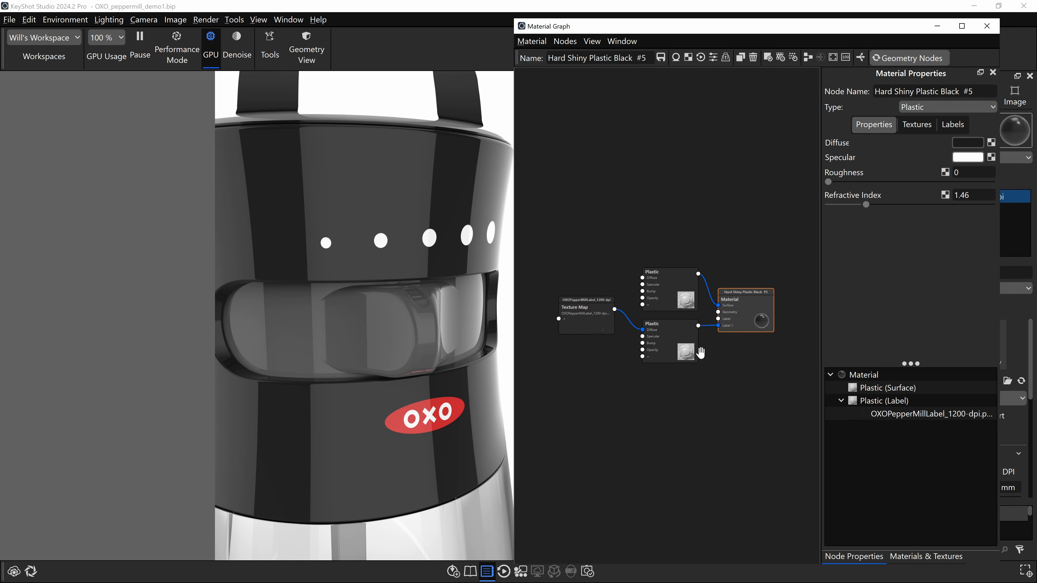
scroll(701, 353, up, 1)
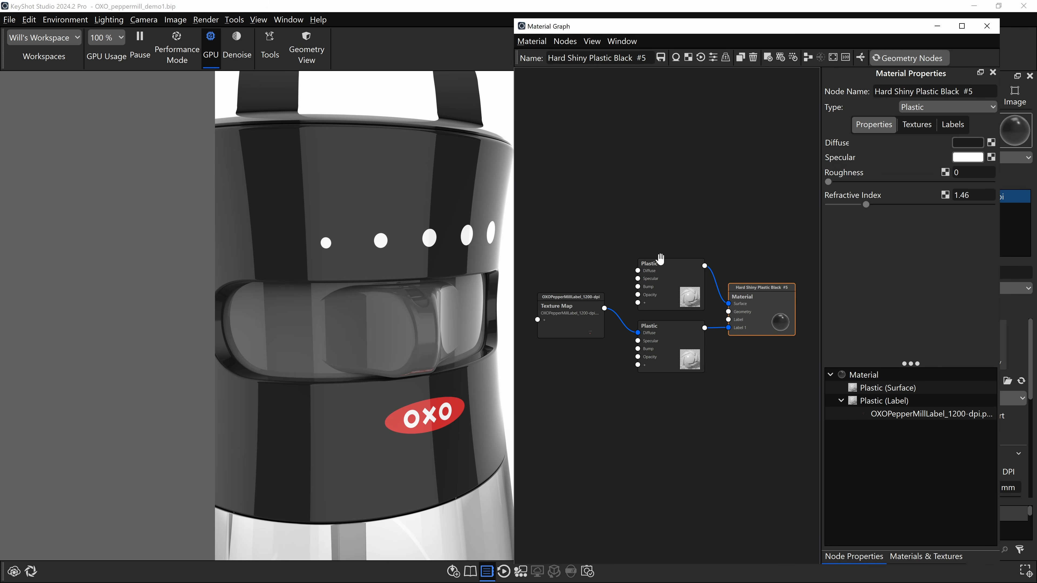
drag(787, 305, 782, 128)
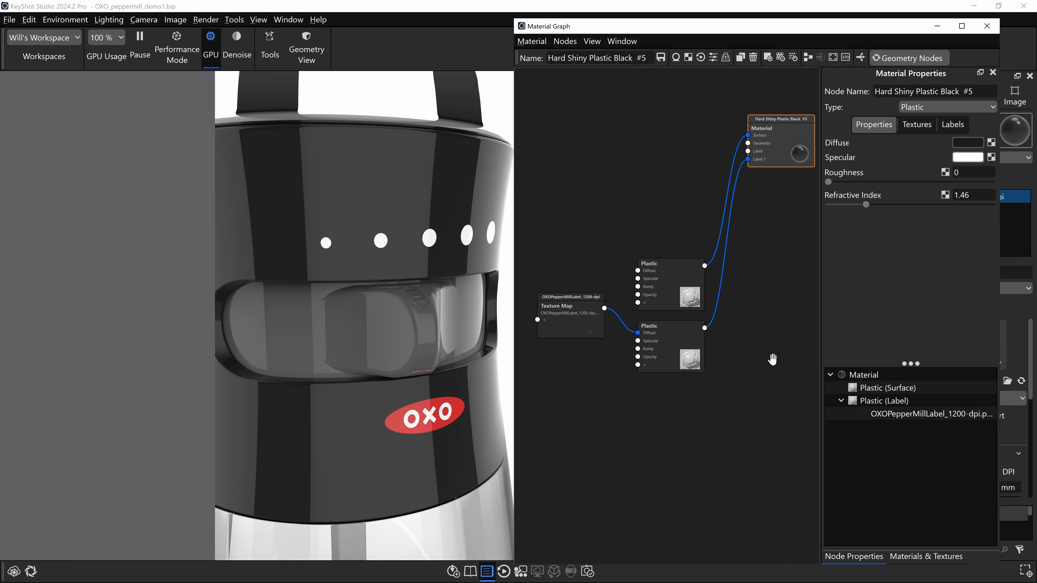
drag(670, 280, 672, 164)
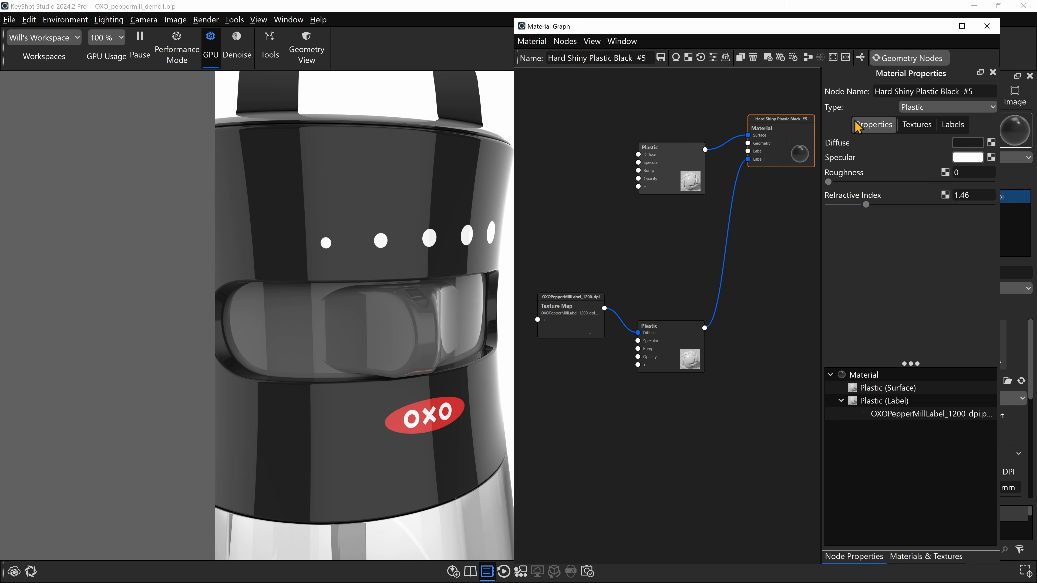
drag(779, 133, 780, 131)
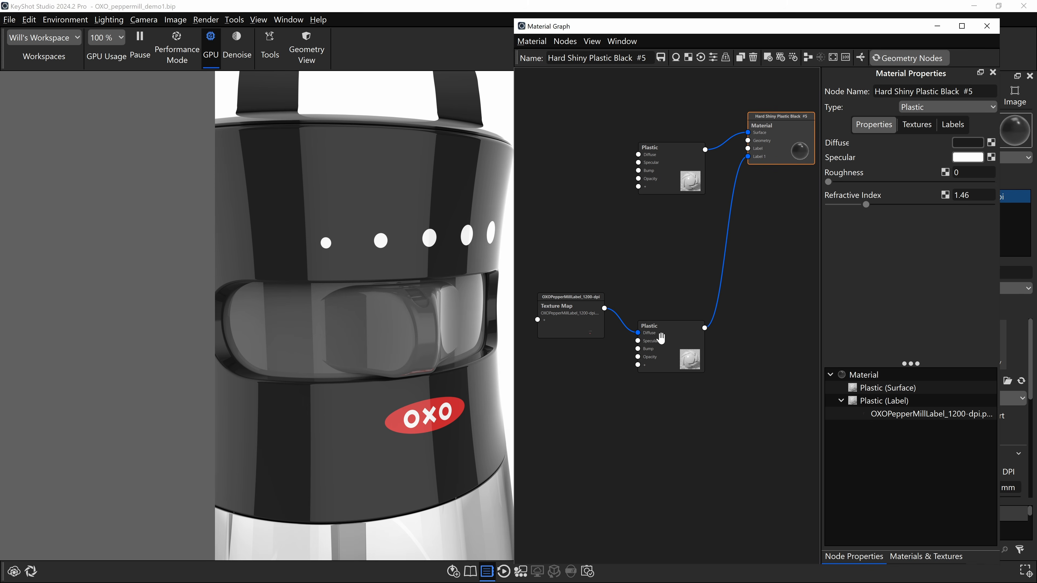
drag(661, 338, 678, 248)
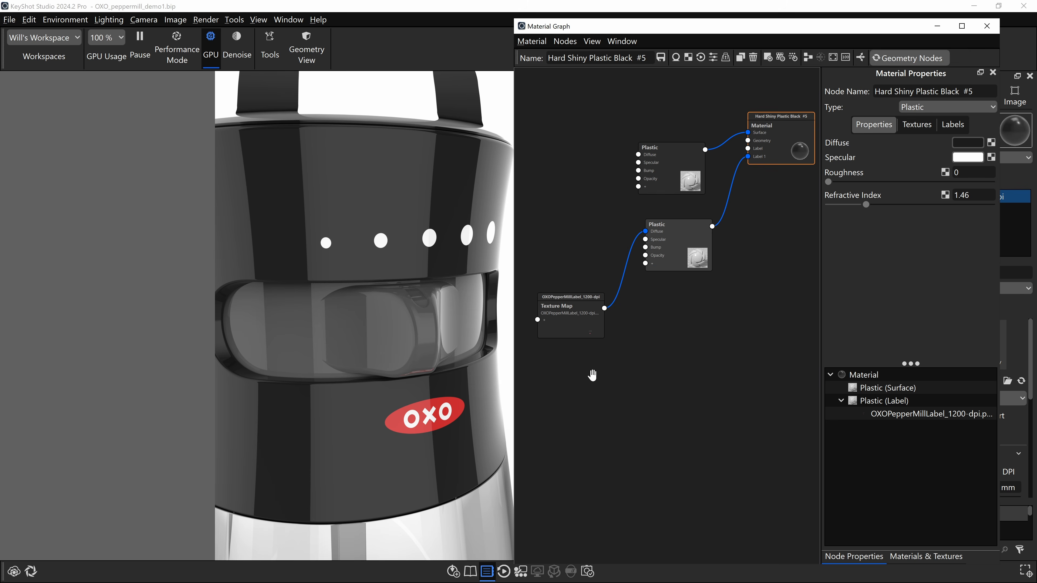
- Duplicate the OXO label's texture map, connect the copy to the label plastic's Bump input, and place it below the original
scroll(593, 375, up, 3)
drag(578, 445, 589, 394)
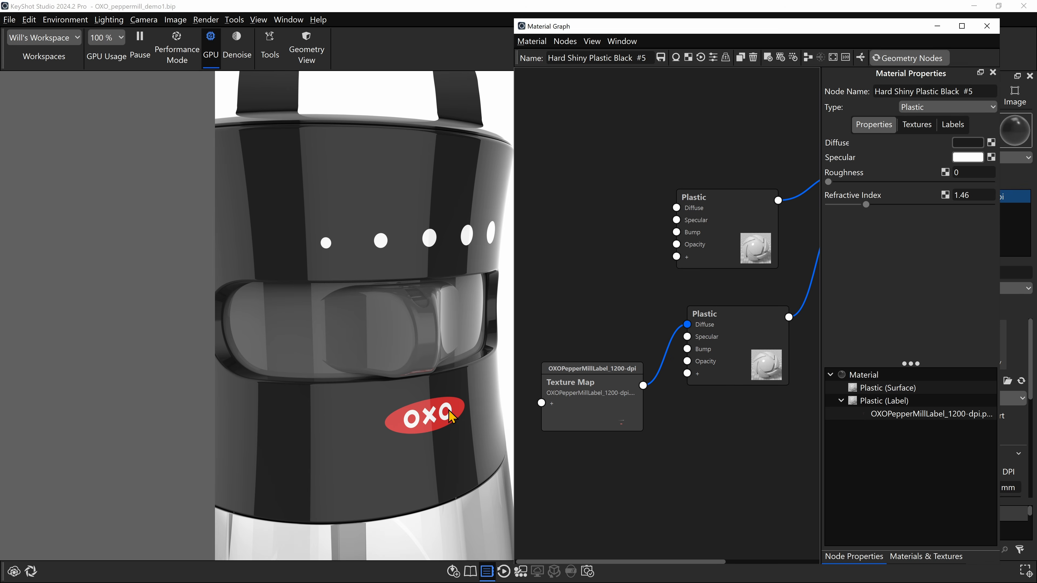
scroll(730, 434, down, 2)
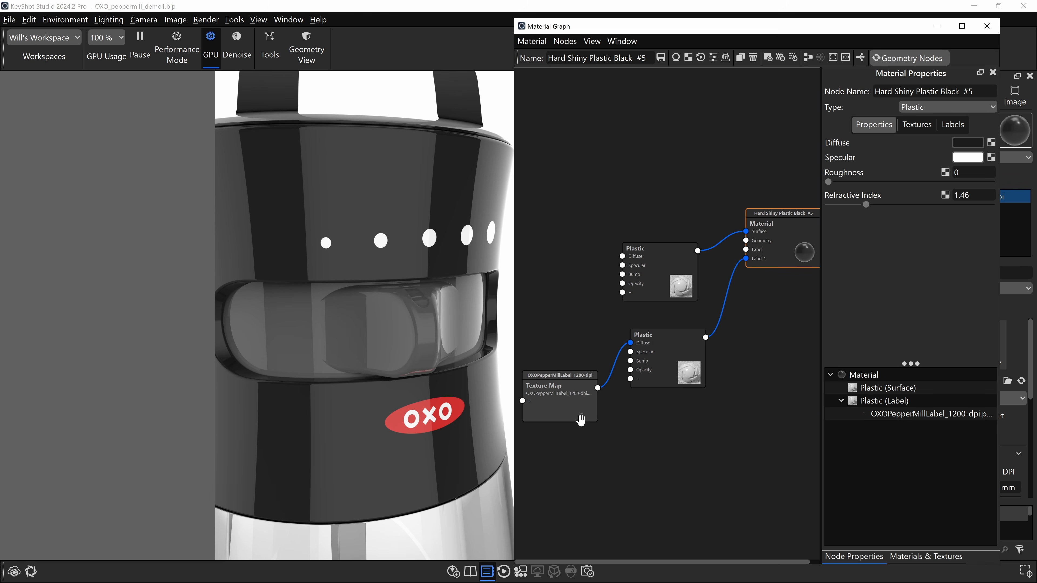
drag(565, 402, 688, 346)
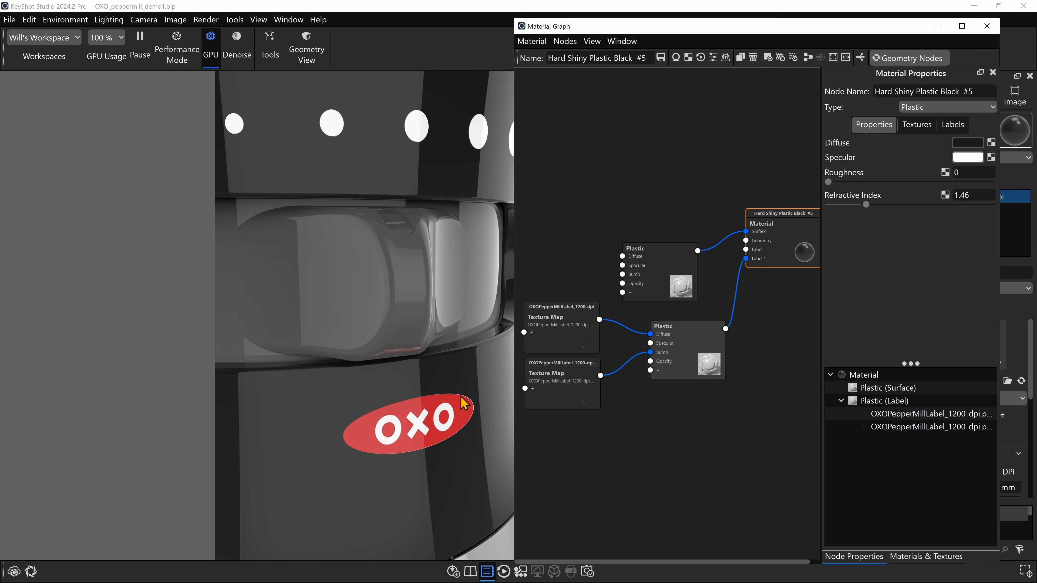
click(556, 384)
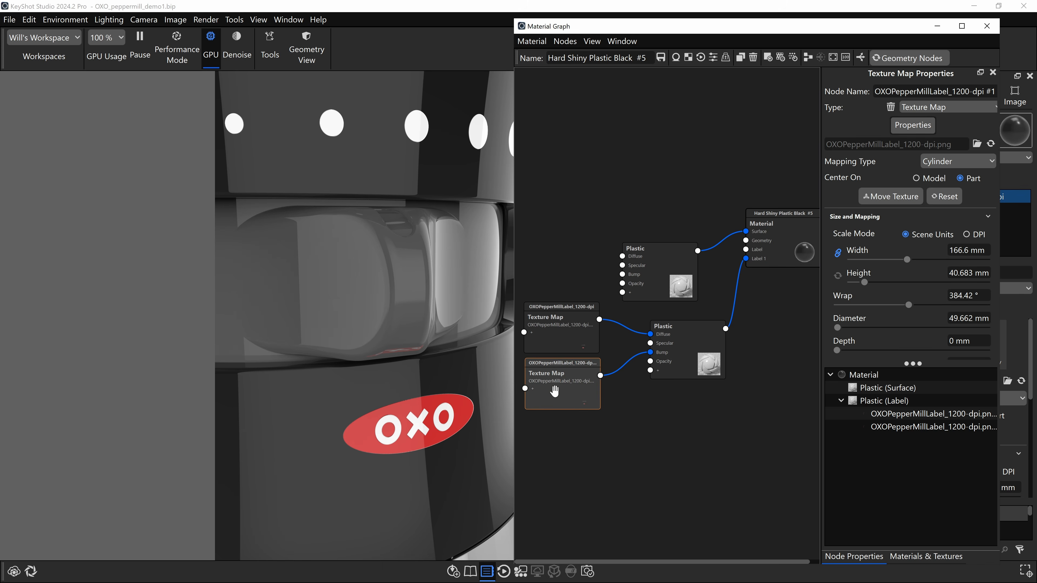
drag(561, 385, 558, 390)
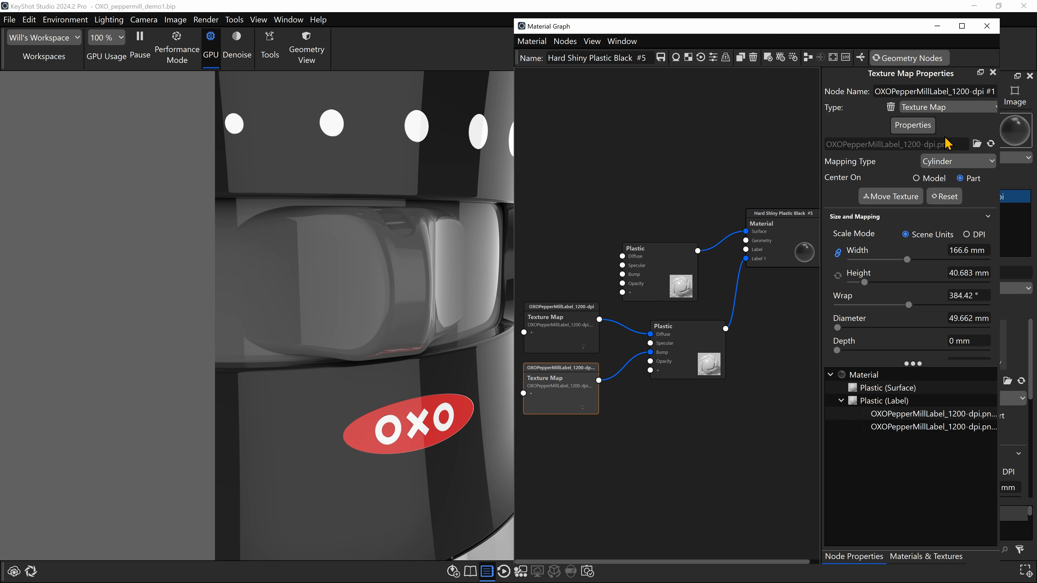
- Load OXOPepperMillLabel_BUMP_1200-dpi.png into the duplicated texture map that feeds the label plastic's Bump input
click(977, 143)
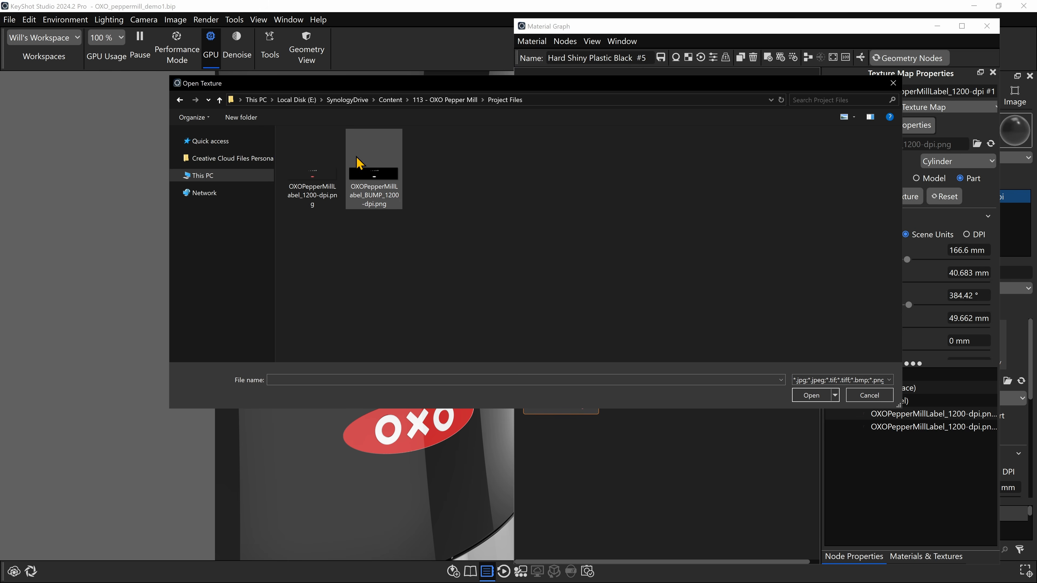
click(310, 192)
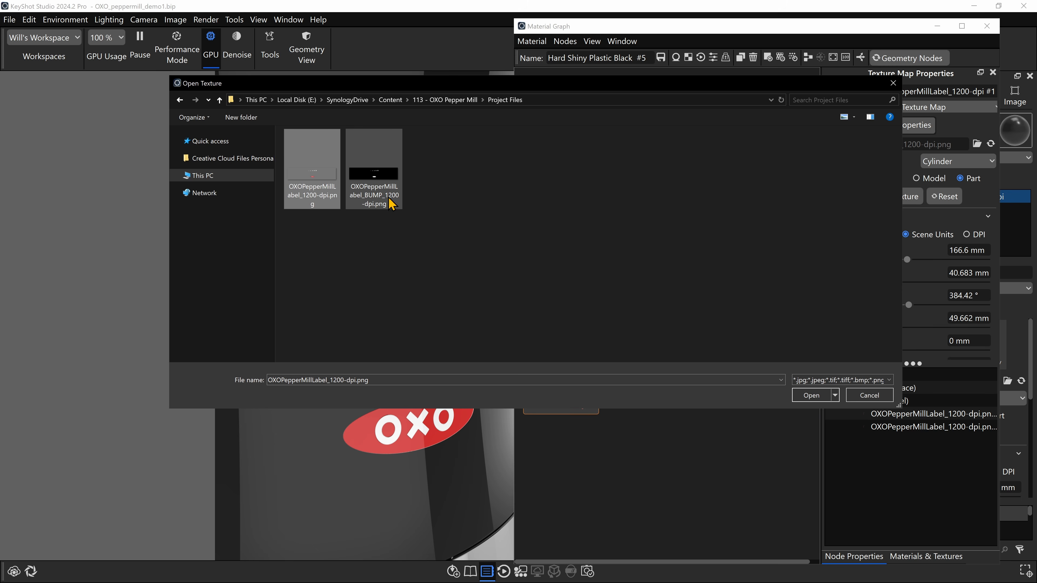
click(383, 196)
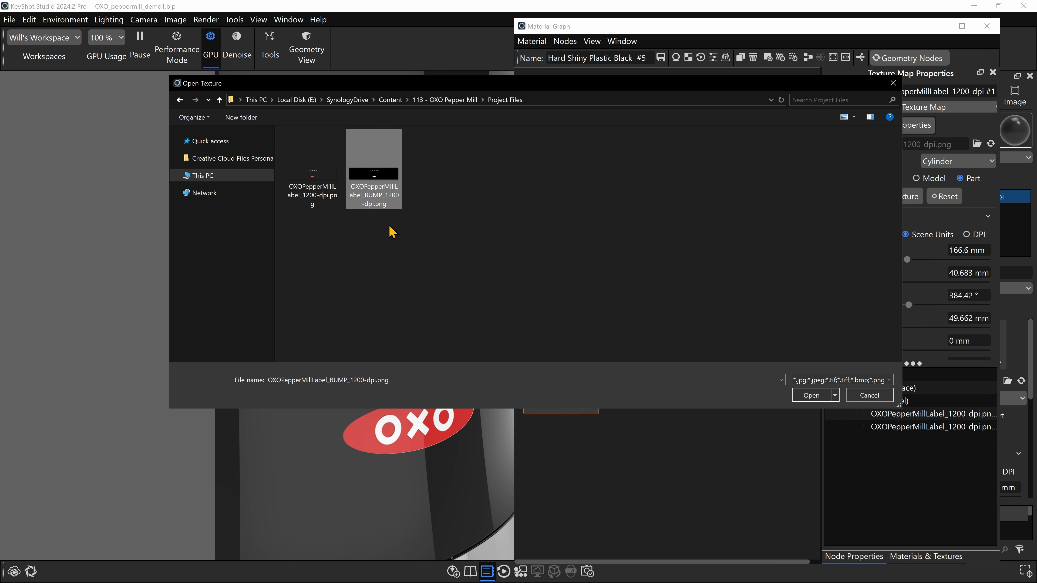
click(811, 395)
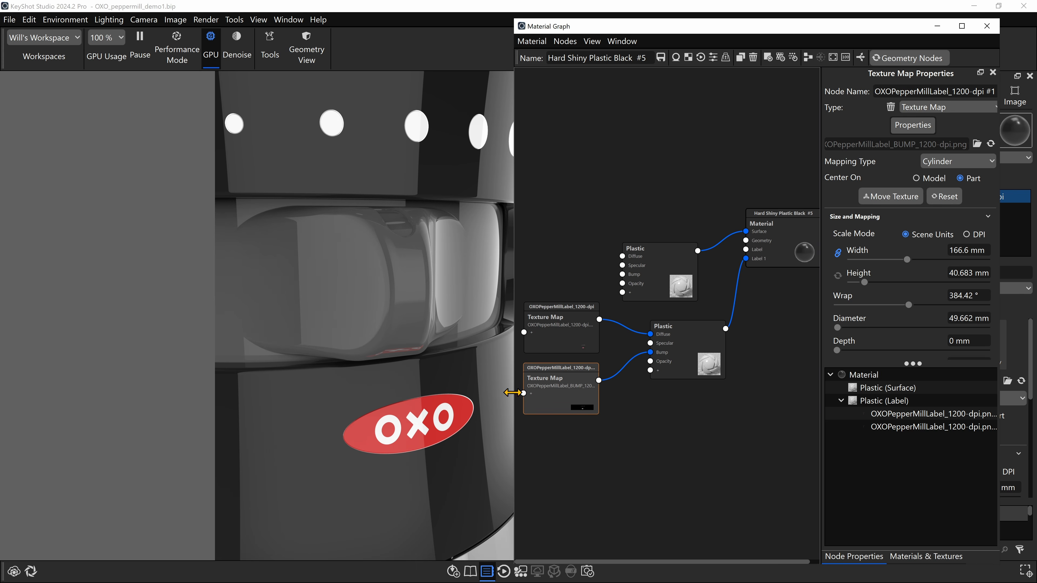
- Set the Bump Height of the label's bump texture map to 0.1
scroll(457, 463, down, 4)
drag(457, 463, 440, 433)
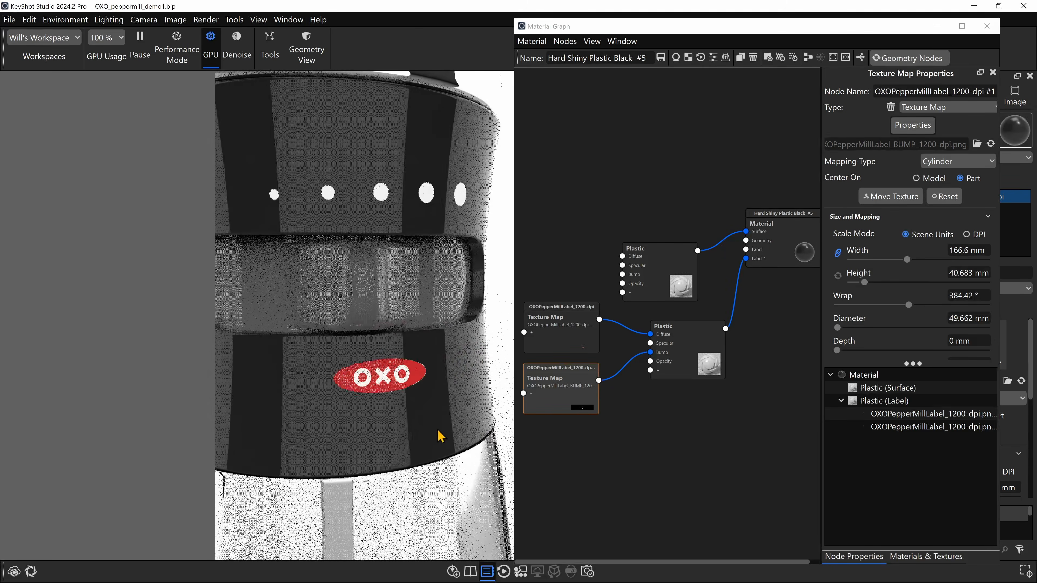
scroll(376, 394, up, 4)
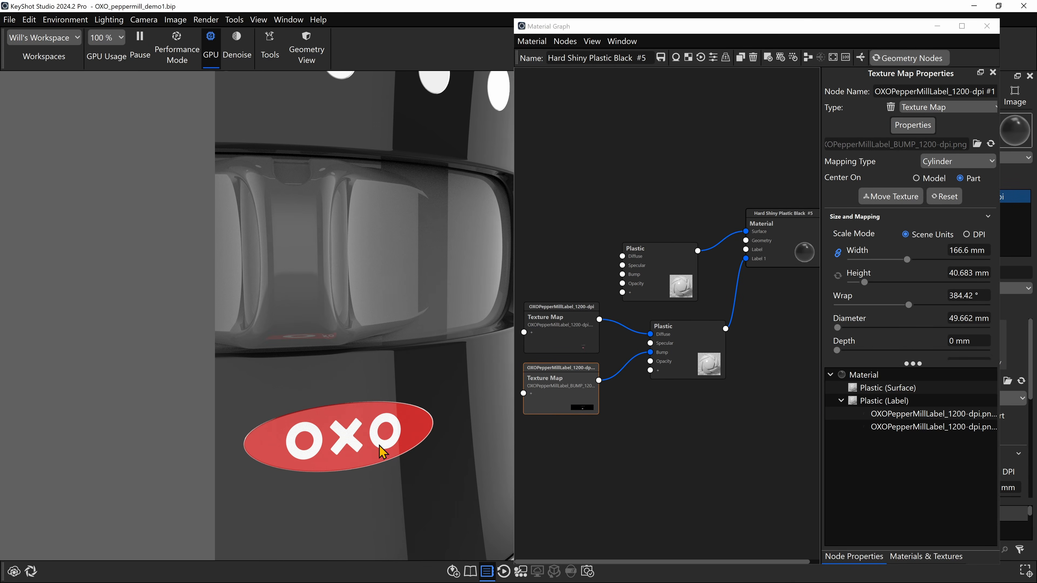
click(572, 390)
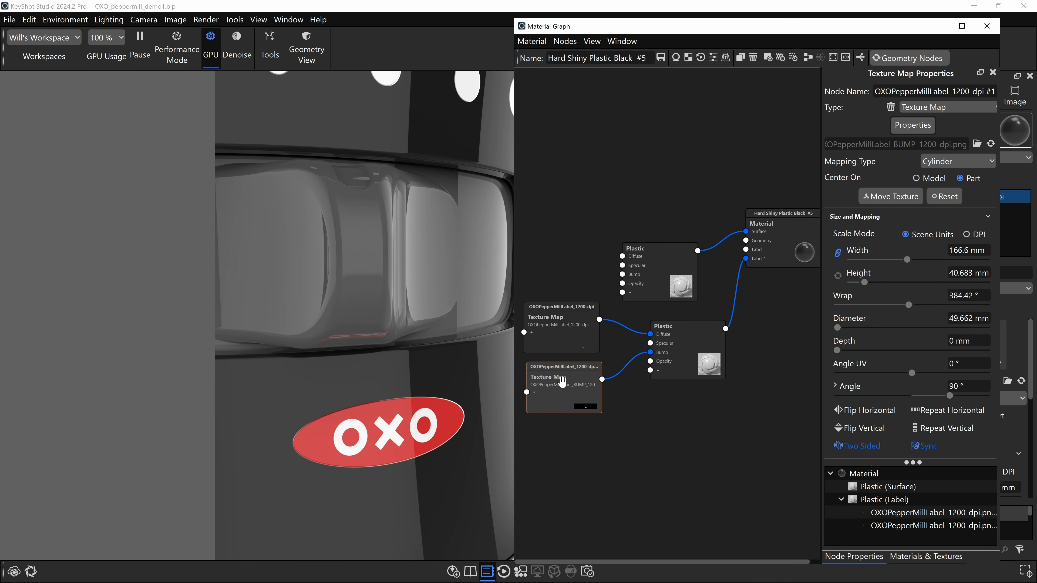
scroll(868, 232, down, 1)
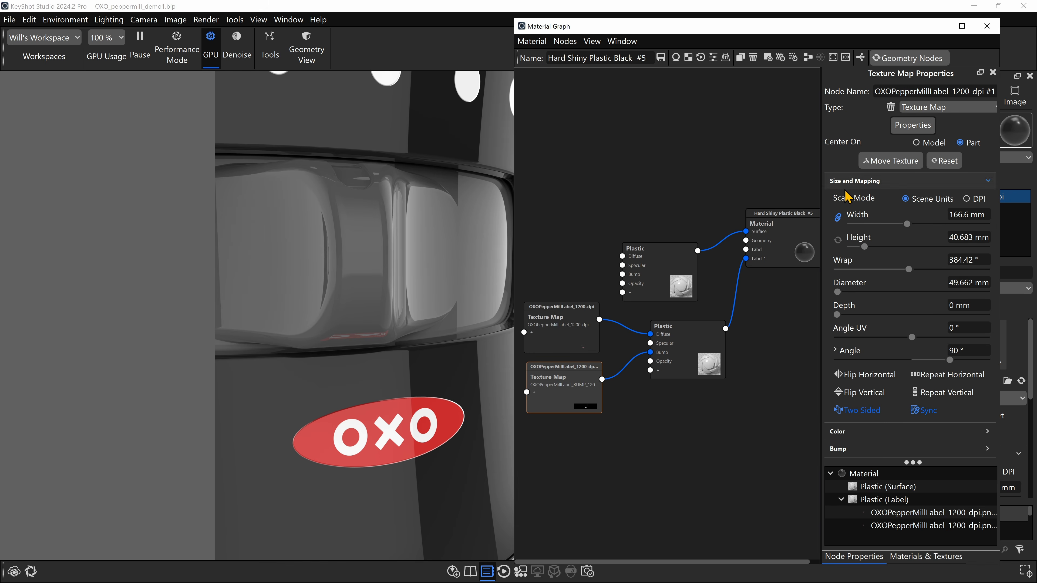
click(870, 434)
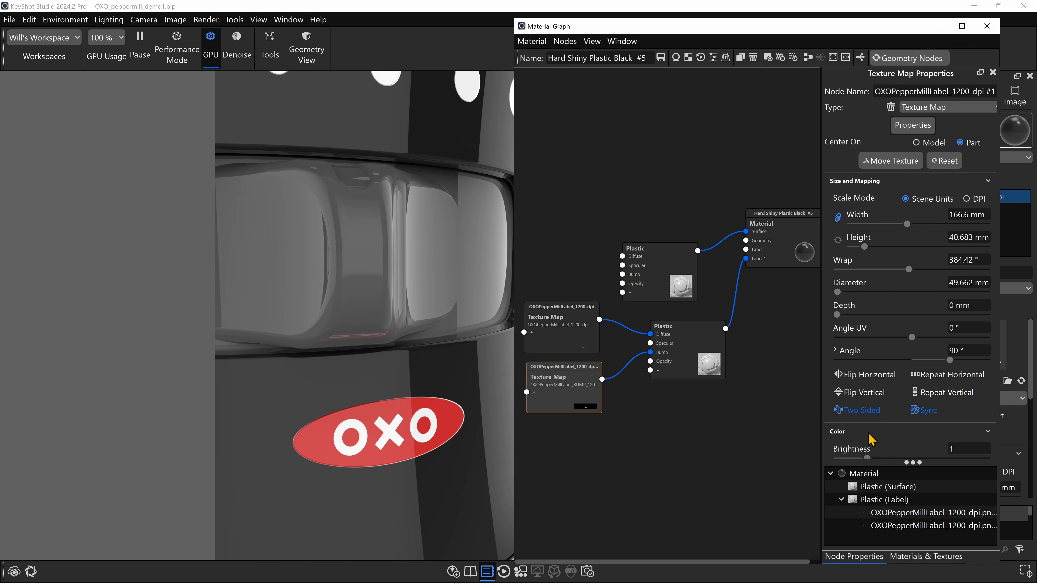
click(868, 448)
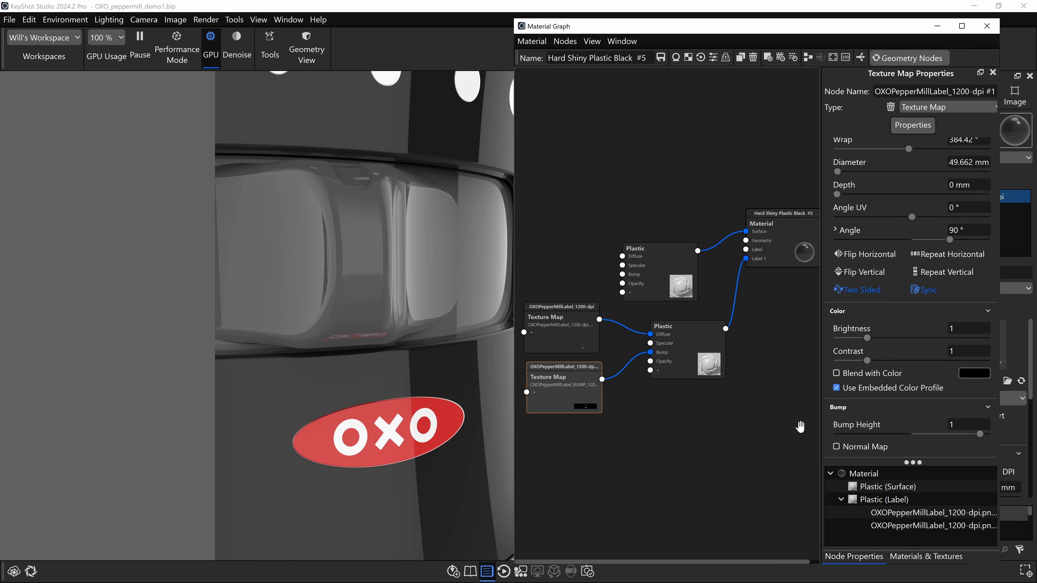
click(968, 423)
key(Return)
- Examine the OXO label's bump relief on the shell from several angles and distances
scroll(438, 447, up, 4)
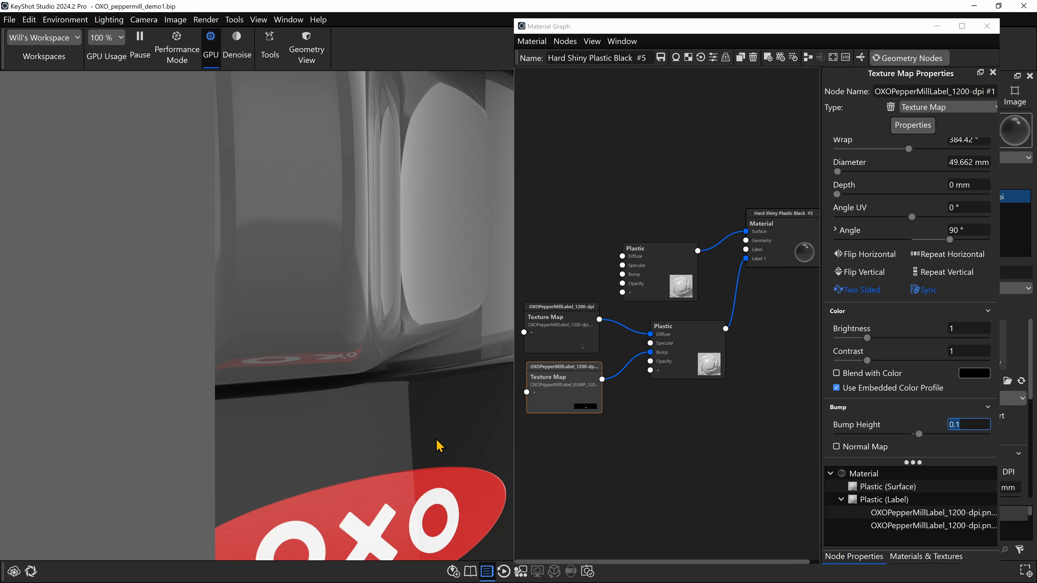
middle_drag(436, 440, 377, 231)
scroll(439, 312, up, 3)
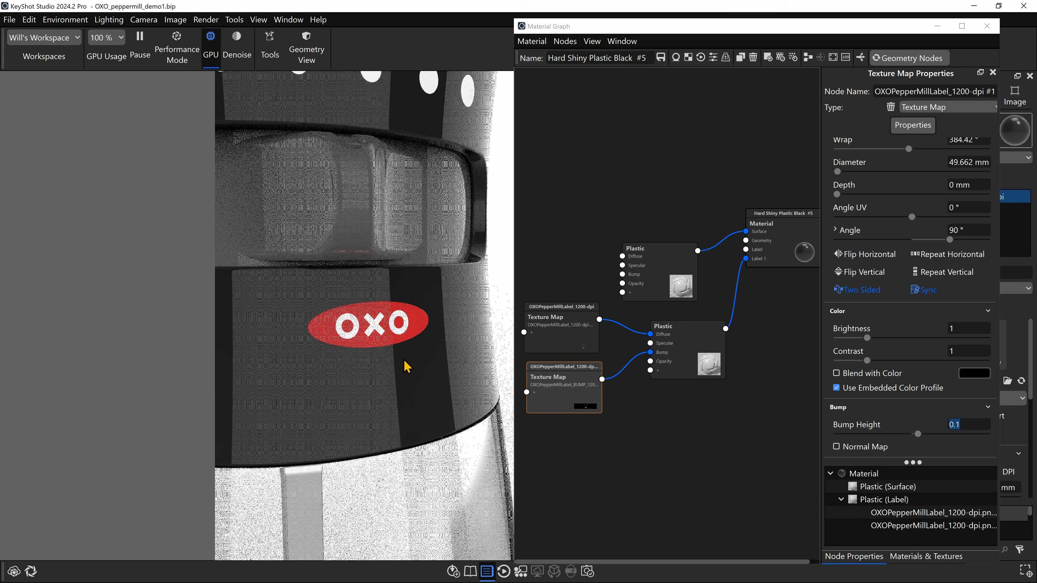
drag(403, 359, 464, 438)
scroll(467, 429, down, 3)
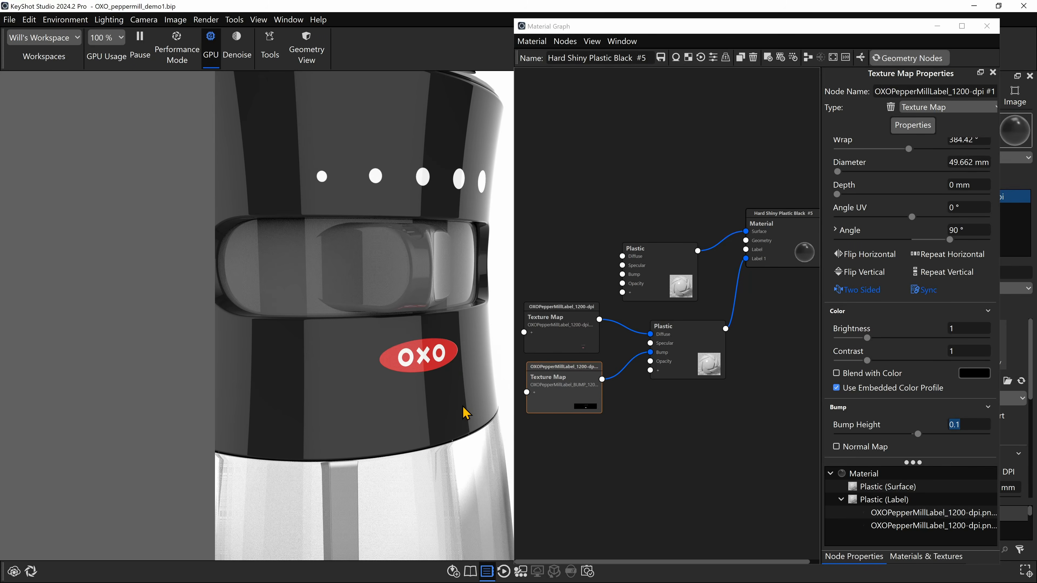
middle_drag(468, 425, 480, 461)
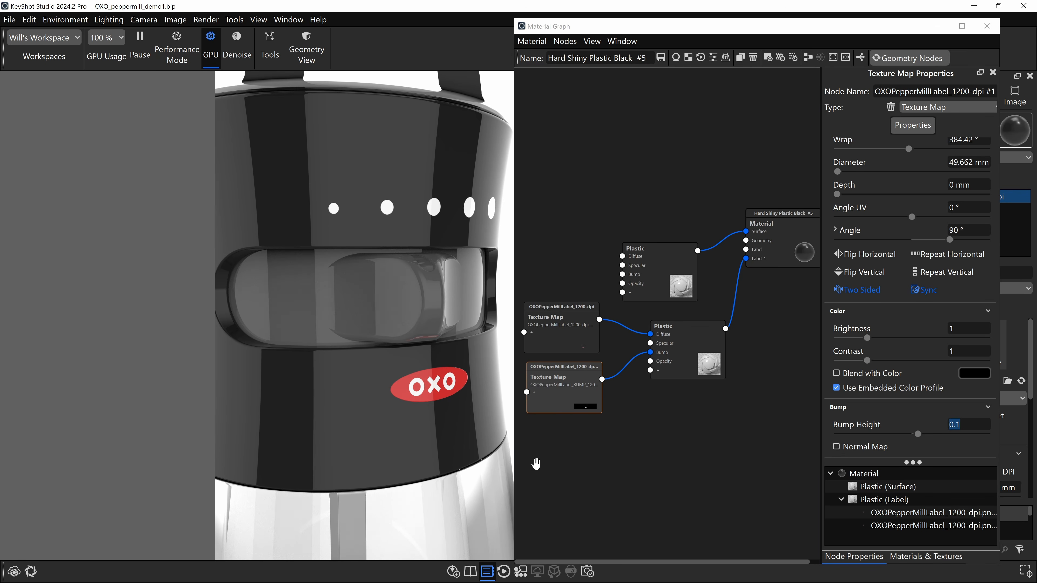
mouse_move(474, 447)
mouse_down()
mouse_move(375, 444)
mouse_move(456, 446)
mouse_up()
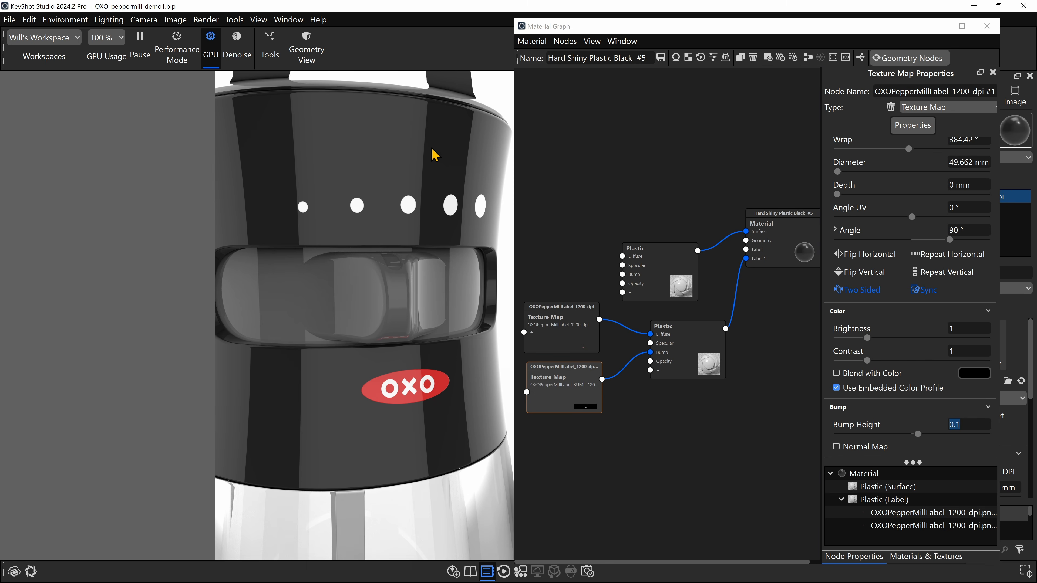
scroll(441, 146, up, 3)
middle_drag(442, 150, 398, 224)
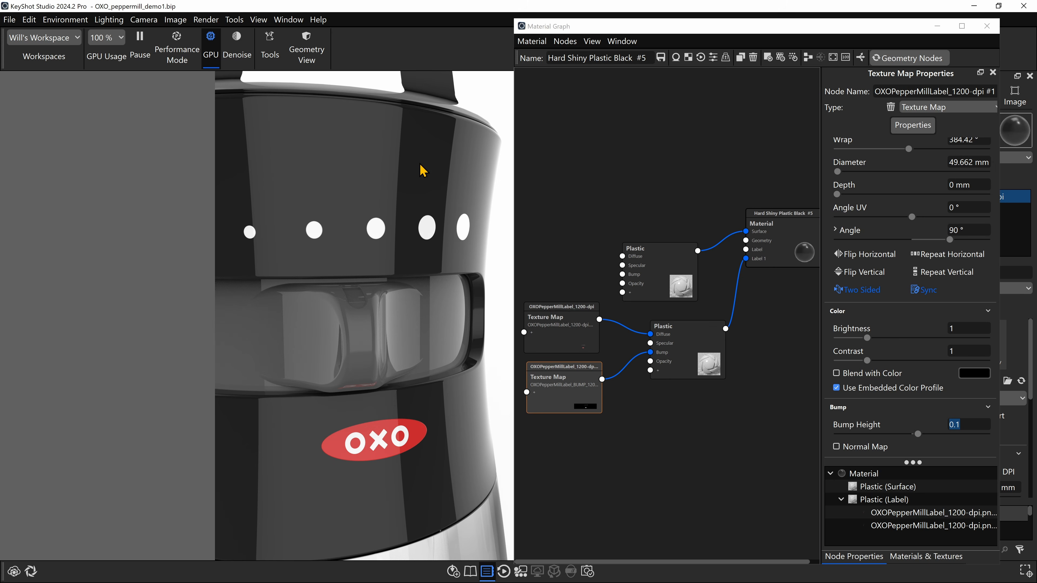
- Move the surface Plastic node higher in the material graph and open its properties
drag(663, 268, 658, 190)
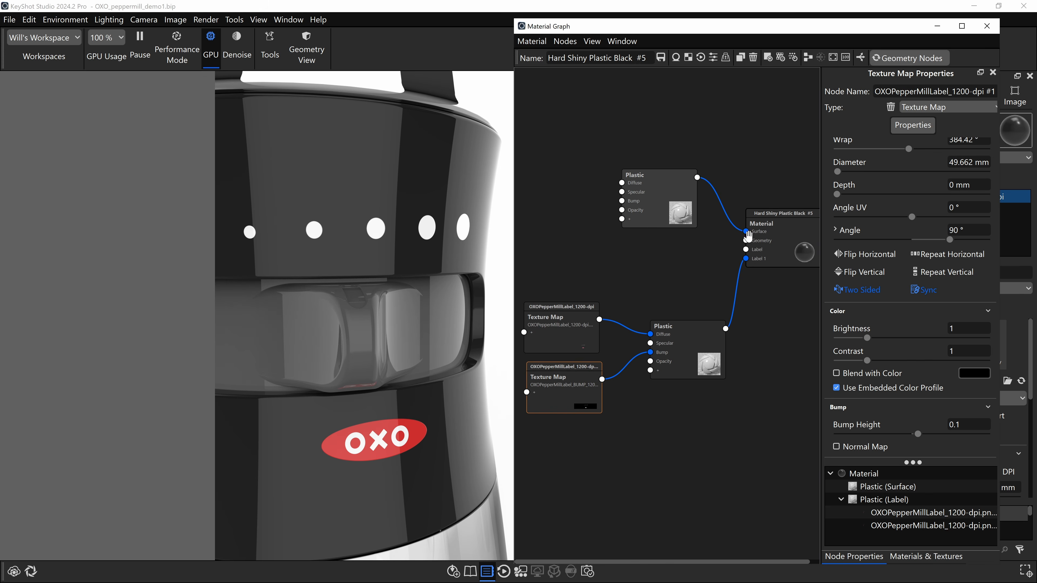
scroll(759, 240, down, 1)
scroll(760, 246, up, 1)
scroll(760, 245, up, 6)
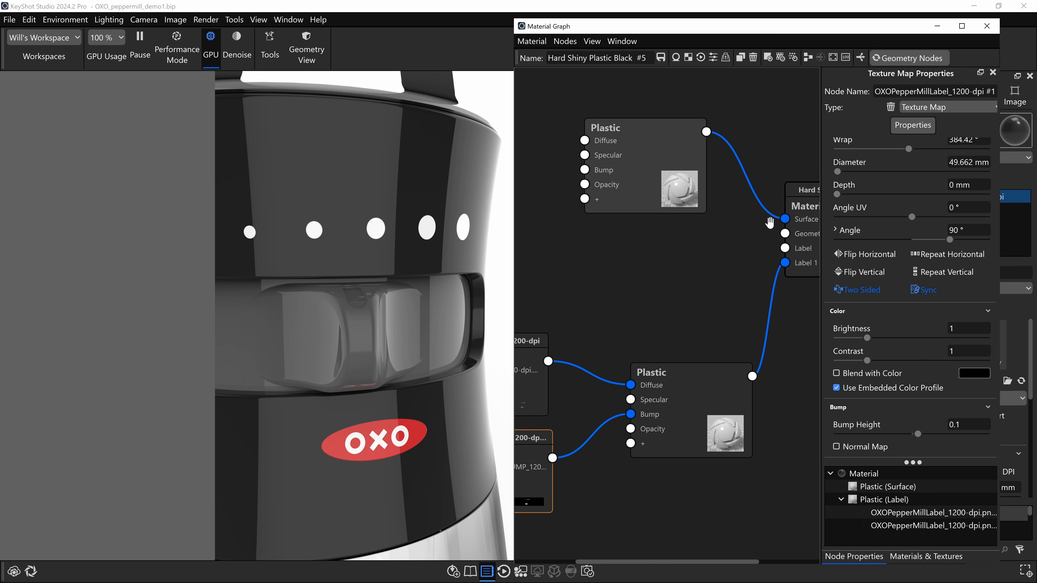
drag(770, 223, 695, 245)
click(617, 156)
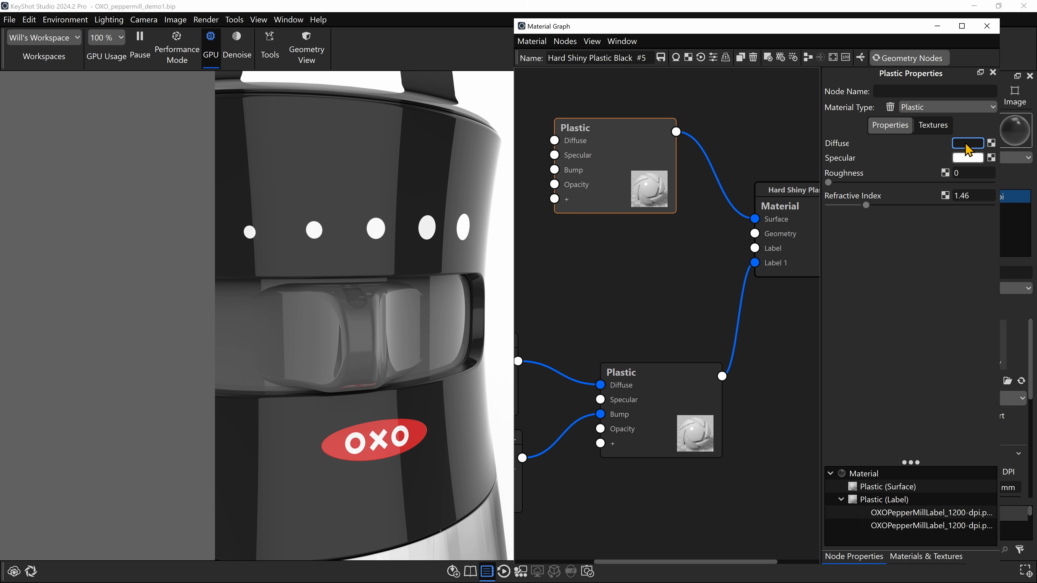
- Try the light grey diffuse colour B2ACAC on the shell's surface plastic, and undo the colour change
click(963, 144)
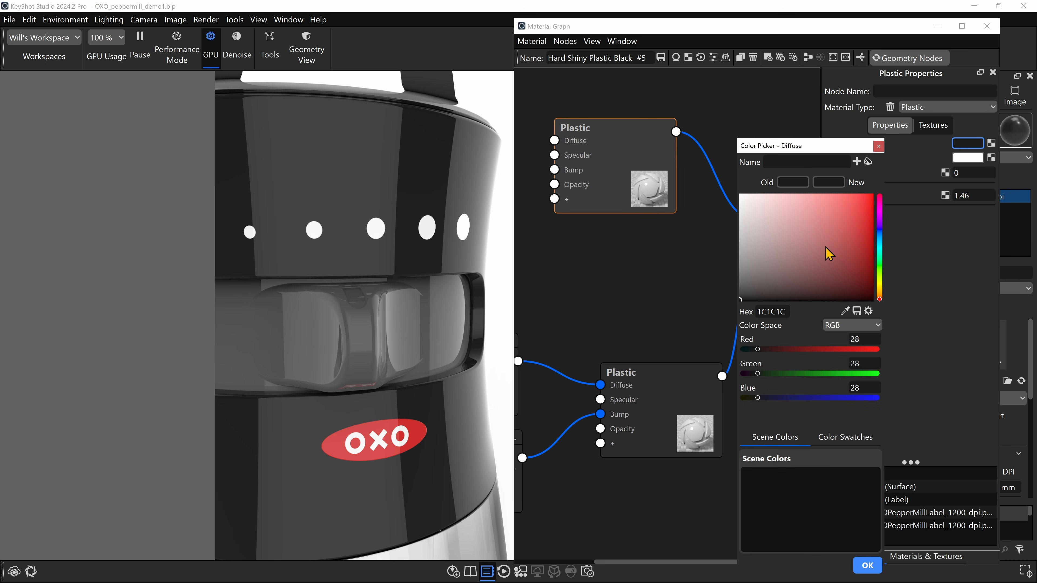
mouse_move(824, 250)
mouse_down()
mouse_move(847, 232)
mouse_move(776, 213)
mouse_move(780, 270)
mouse_move(808, 225)
mouse_move(747, 263)
mouse_move(745, 234)
mouse_move(749, 249)
mouse_up()
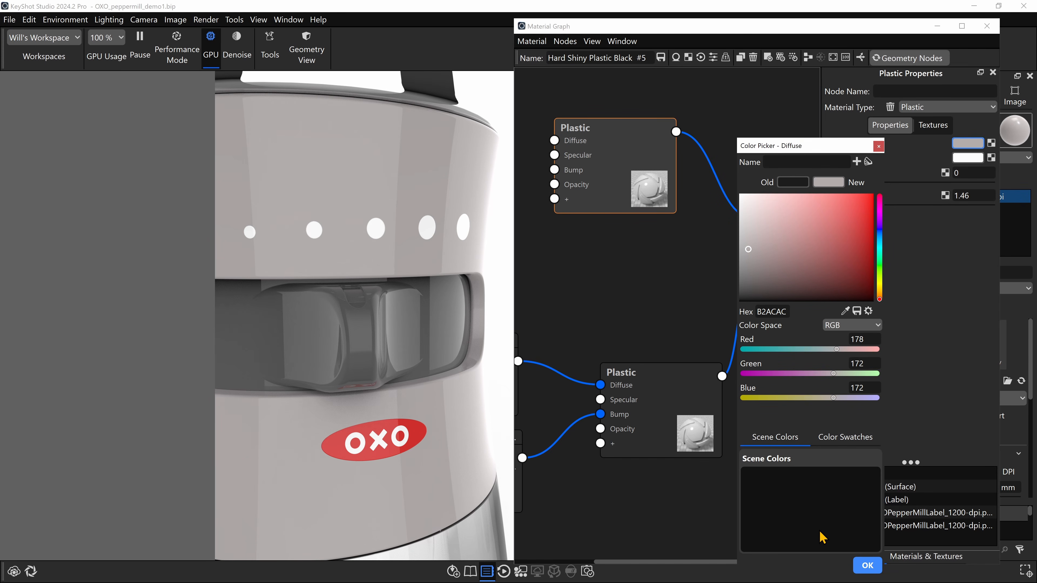
click(867, 565)
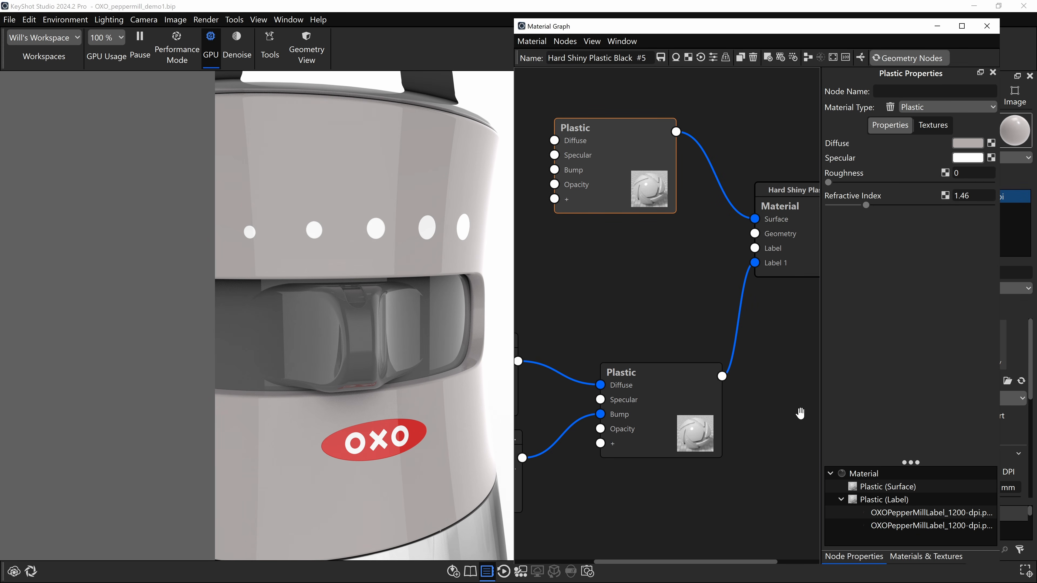
key(ctrl+z)
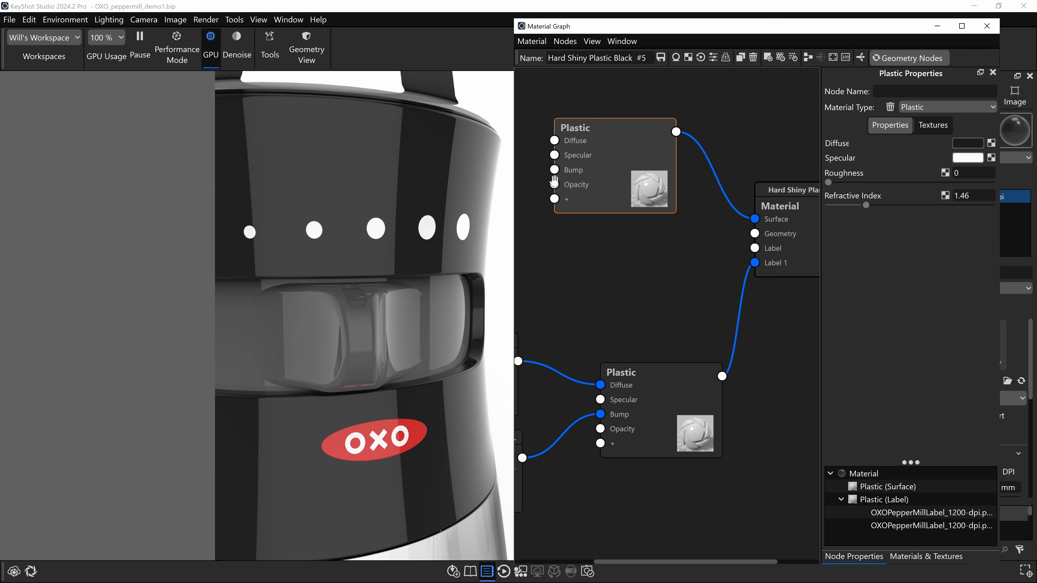
- Try several roughness values on the shell's surface plastic, including 0.0318 and 0.00603
mouse_move(828, 183)
mouse_down()
mouse_move(889, 187)
mouse_move(845, 184)
mouse_up()
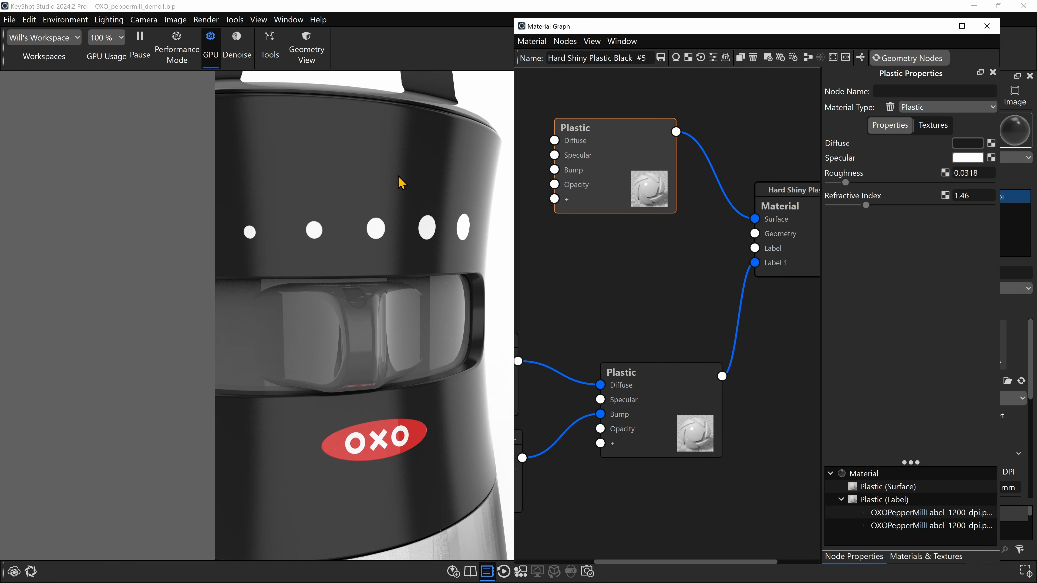
mouse_move(846, 186)
mouse_down()
mouse_move(903, 182)
mouse_move(861, 183)
mouse_up()
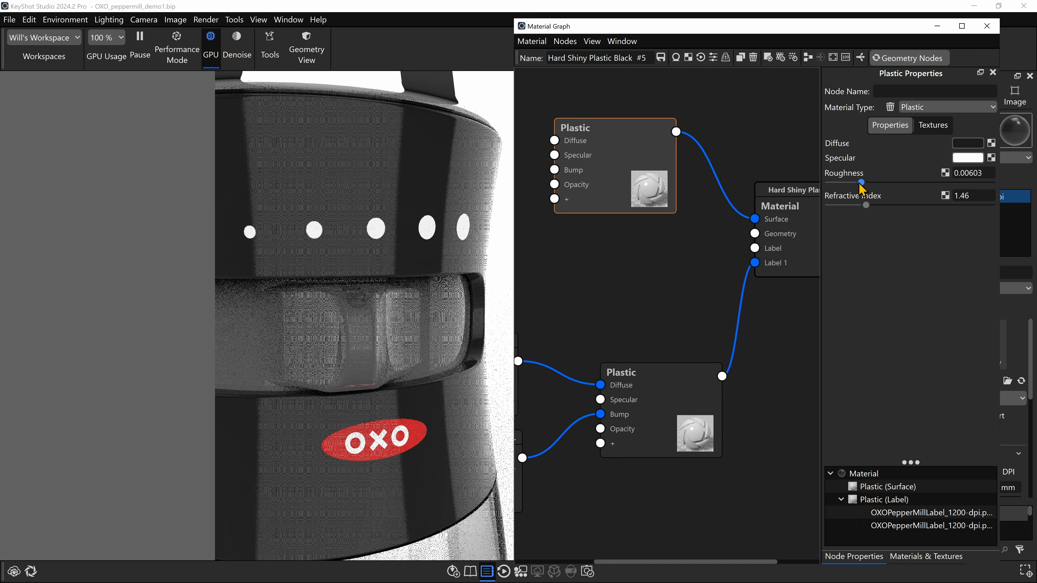
click(985, 174)
text(.01)
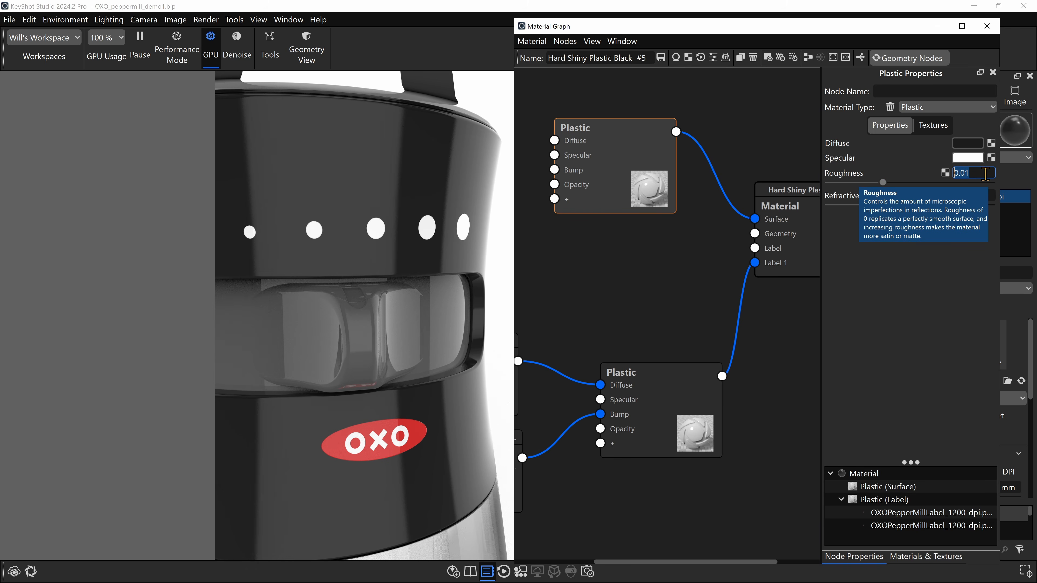
key(Return)
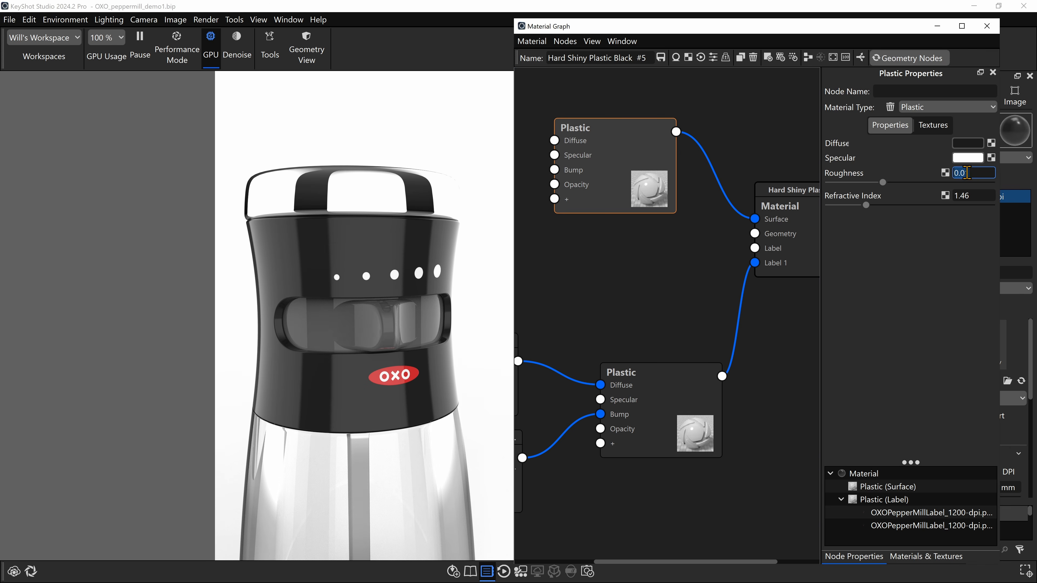
- Set the surface plastic's roughness to 0.005 and check the shell's reflections from near and far
click(983, 172)
key(BackSpace)
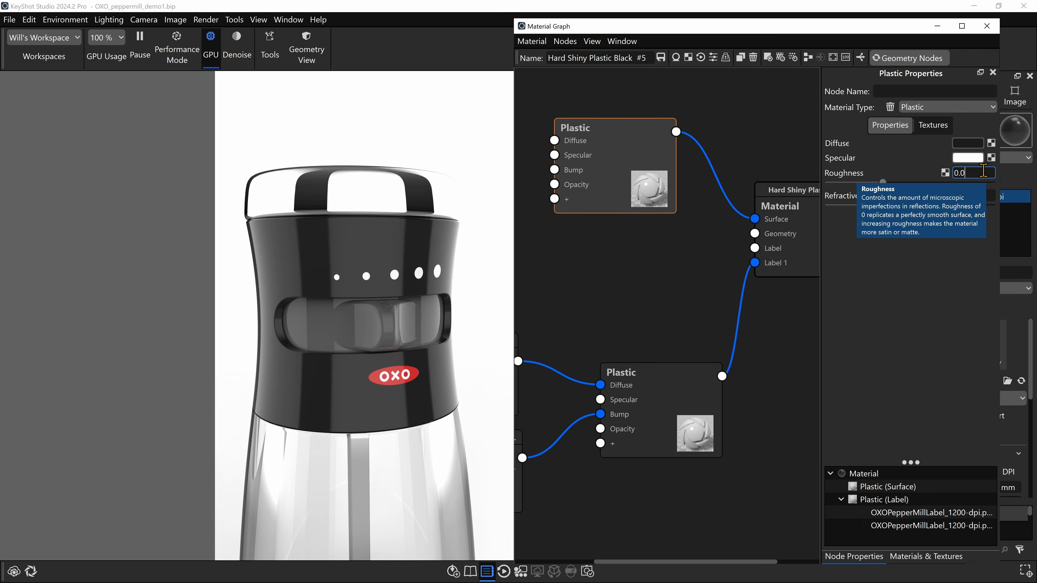
text(05)
key(Return)
scroll(412, 385, down, 5)
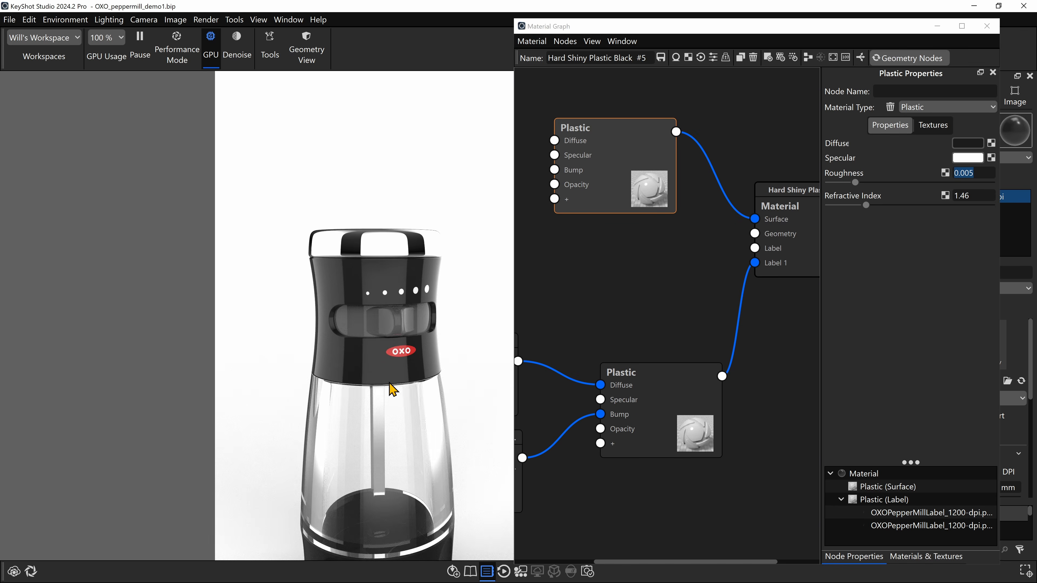
scroll(408, 392, up, 10)
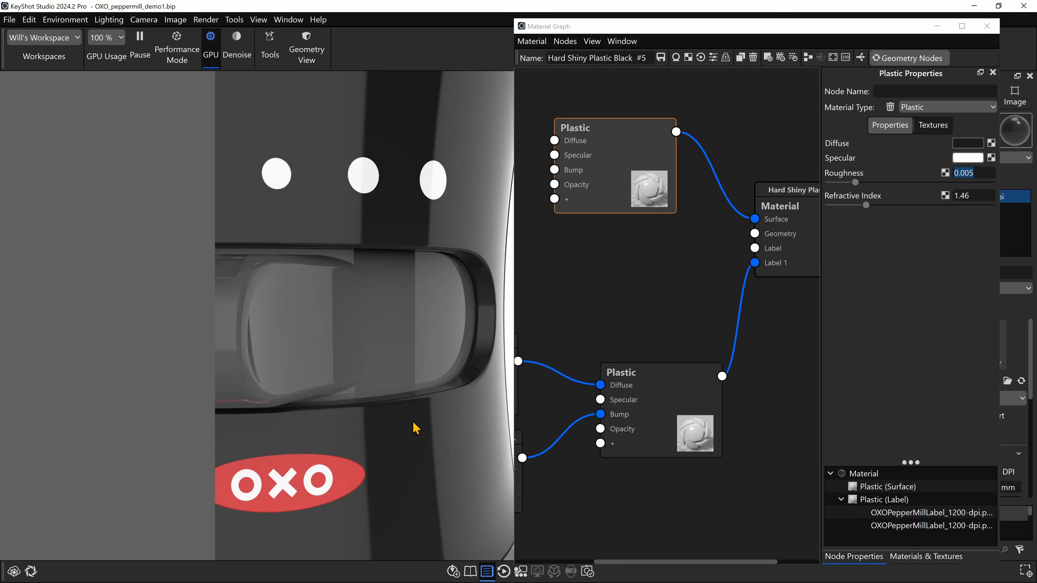
drag(412, 421, 440, 423)
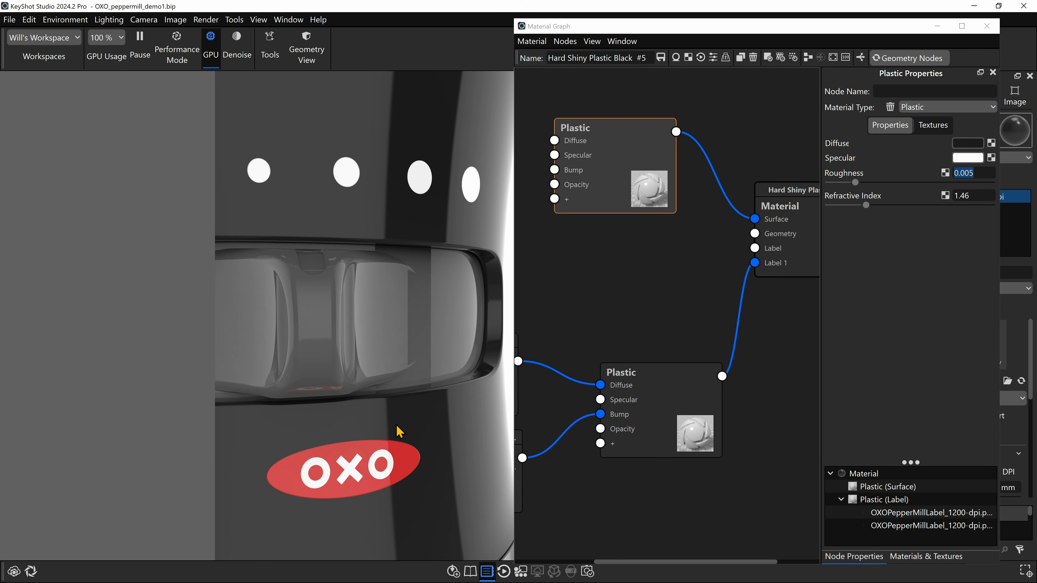
scroll(394, 429, down, 6)
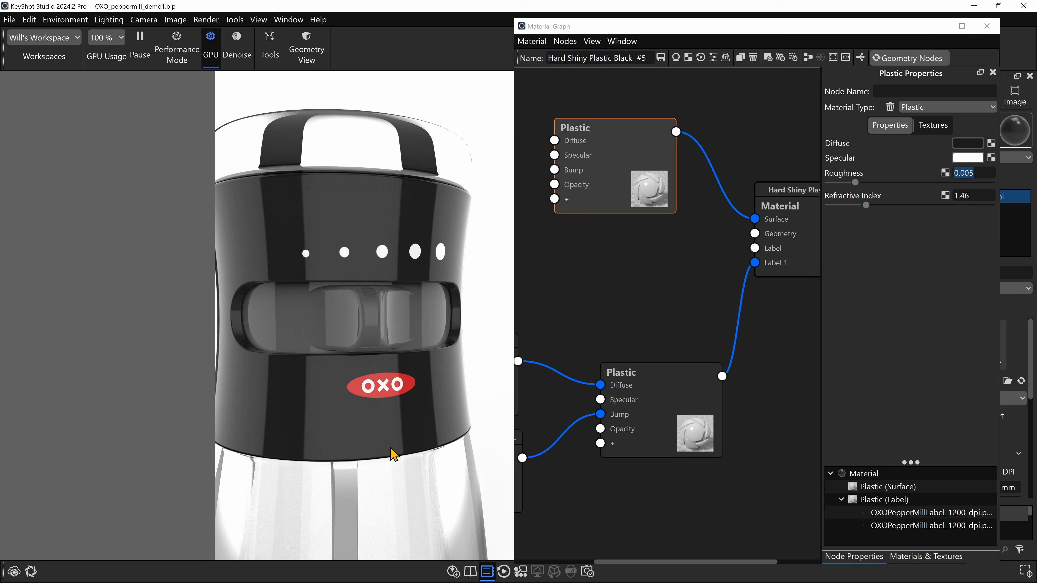
drag(390, 447, 403, 453)
scroll(403, 452, down, 4)
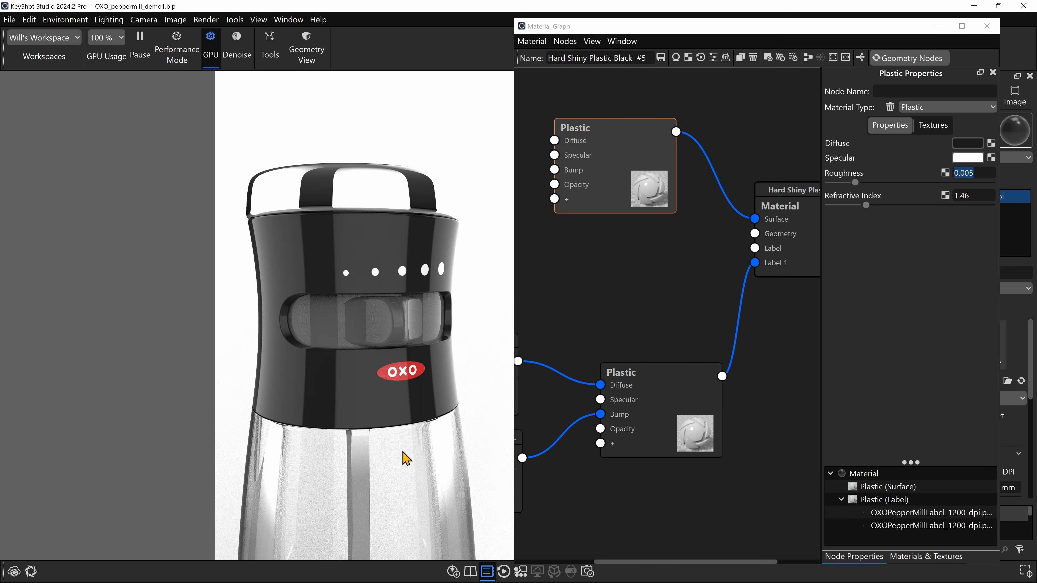
scroll(402, 452, up, 2)
- Set the surface plastic's roughness to 0.003 and check the shell around the OXO label close up
click(985, 172)
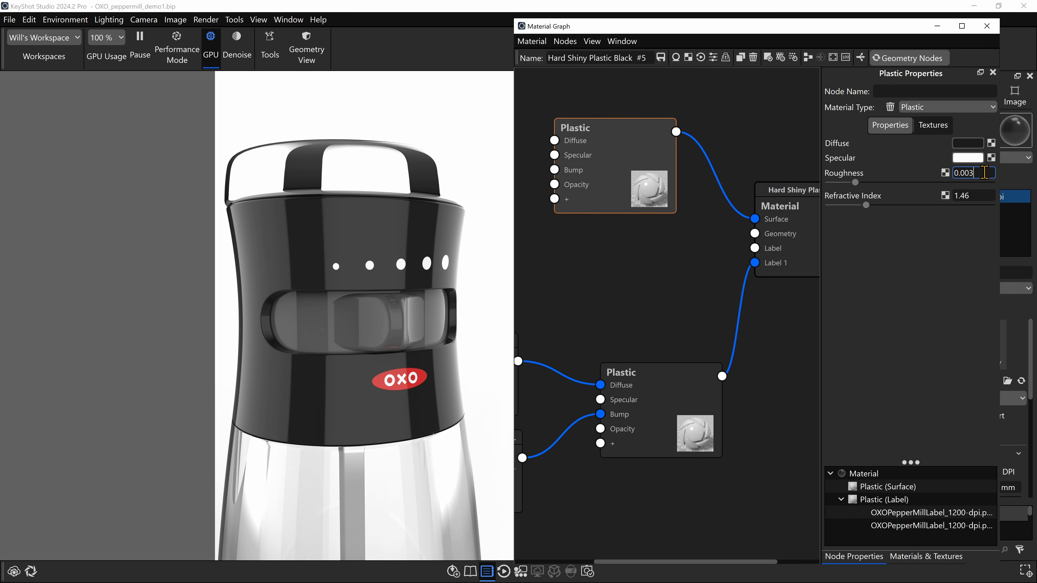
key(Return)
scroll(460, 407, up, 6)
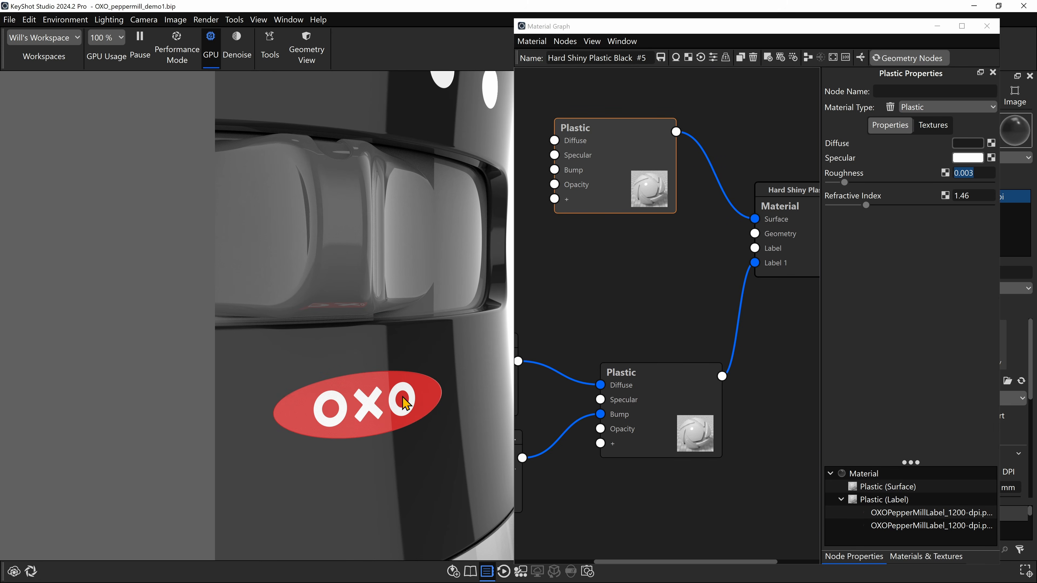
- Move the label's Plastic node slightly higher in the material graph
drag(653, 399, 654, 385)
mouse_move(613, 486)
mouse_down()
mouse_move(734, 488)
mouse_move(615, 484)
mouse_up()
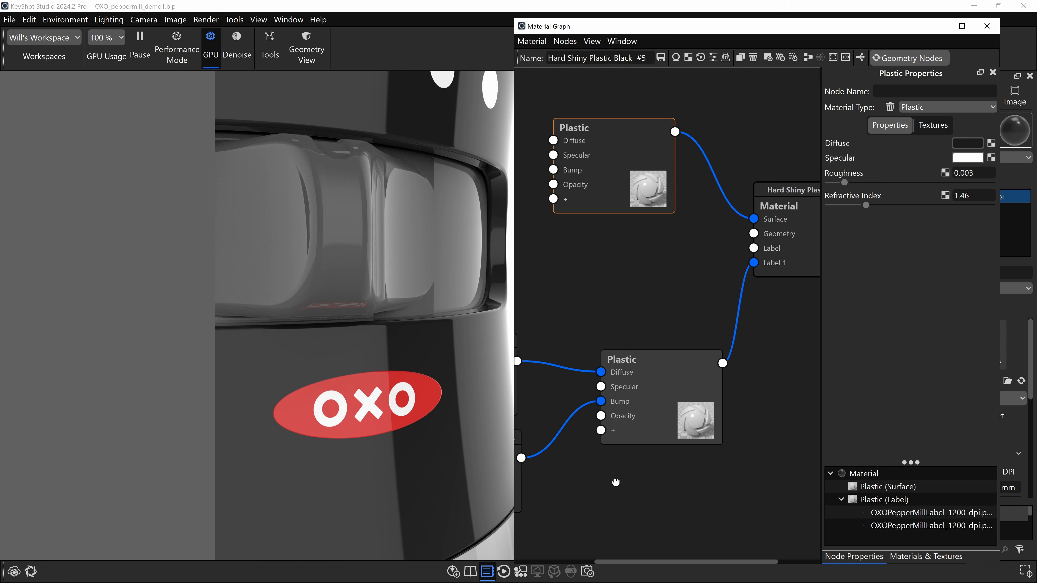
drag(649, 379, 651, 379)
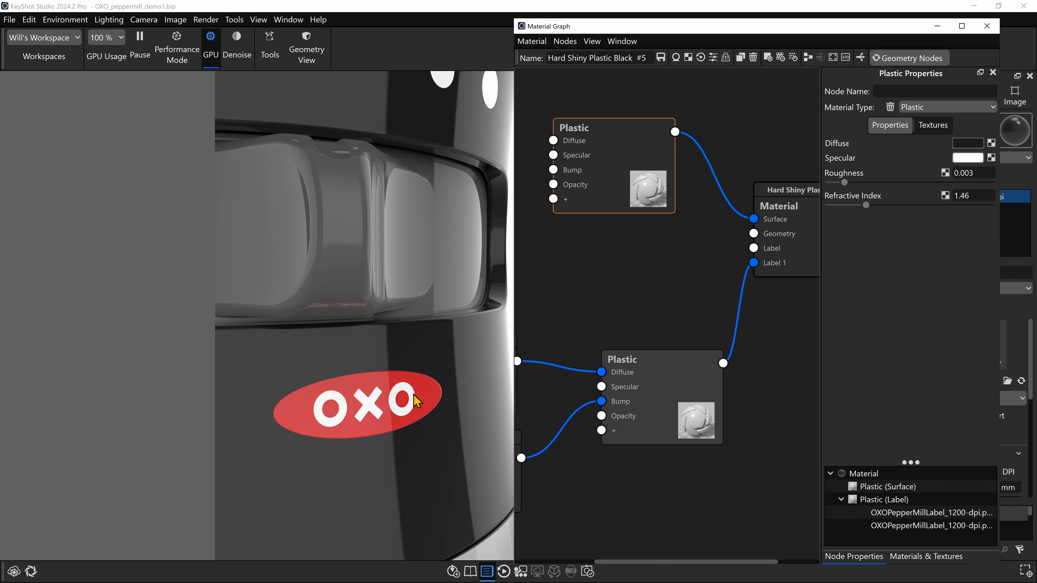
- Set the roughness of the OXO label's Plastic node to 0.003, matching the surface plastic
click(682, 378)
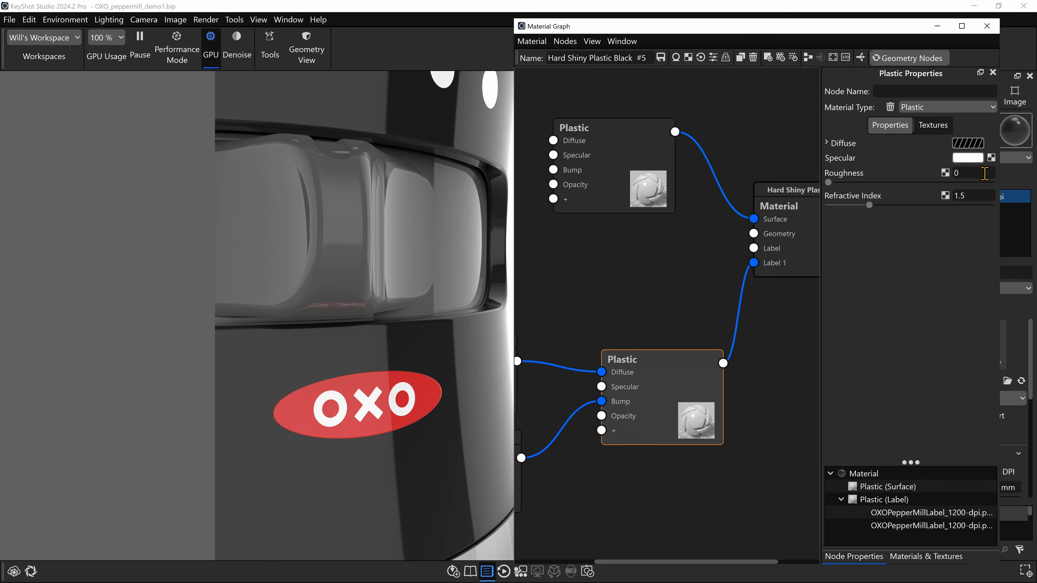
click(967, 174)
click(638, 156)
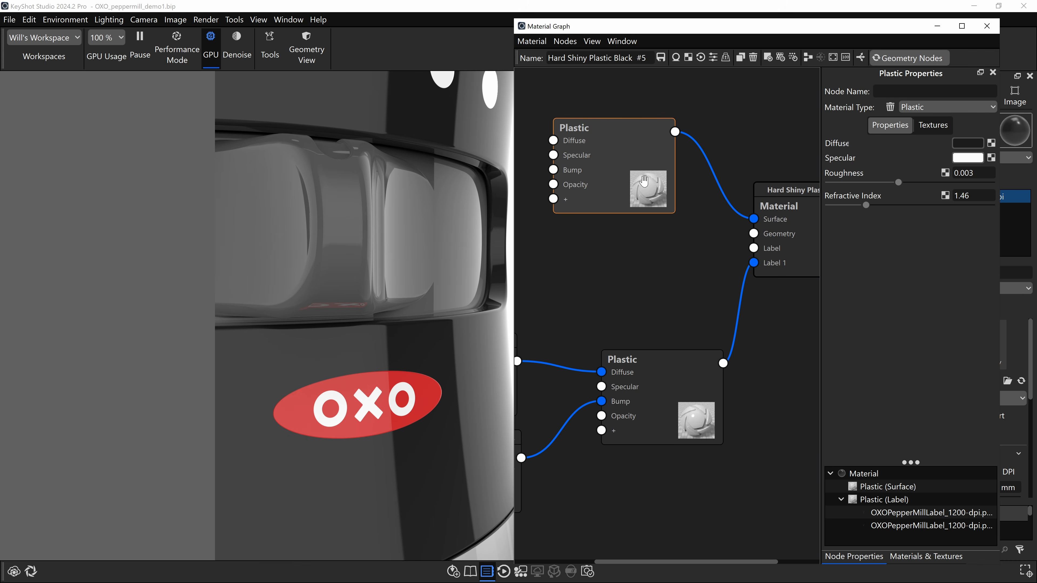
click(657, 363)
click(969, 174)
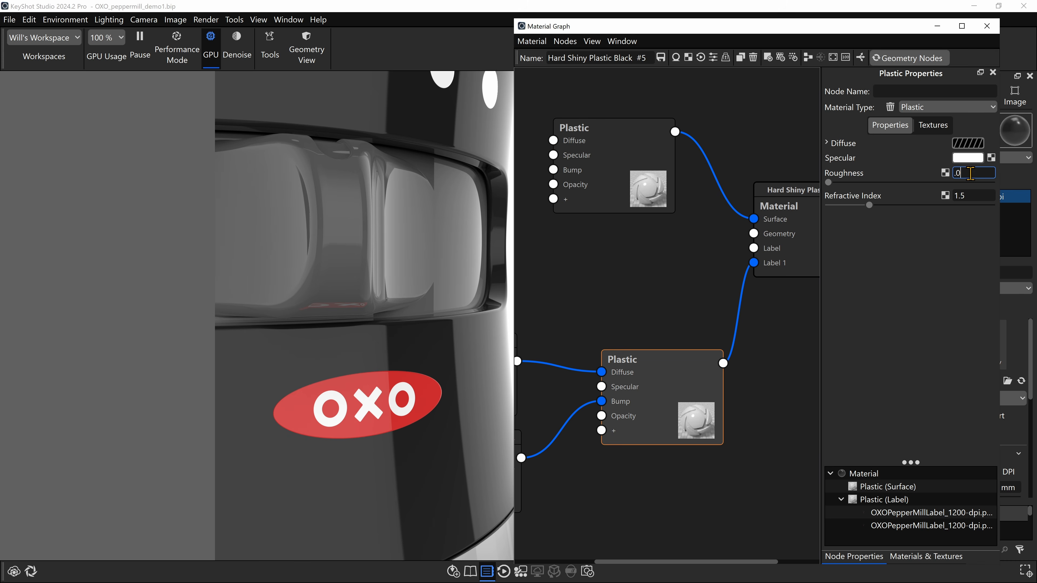
key(Return)
scroll(449, 344, down, 10)
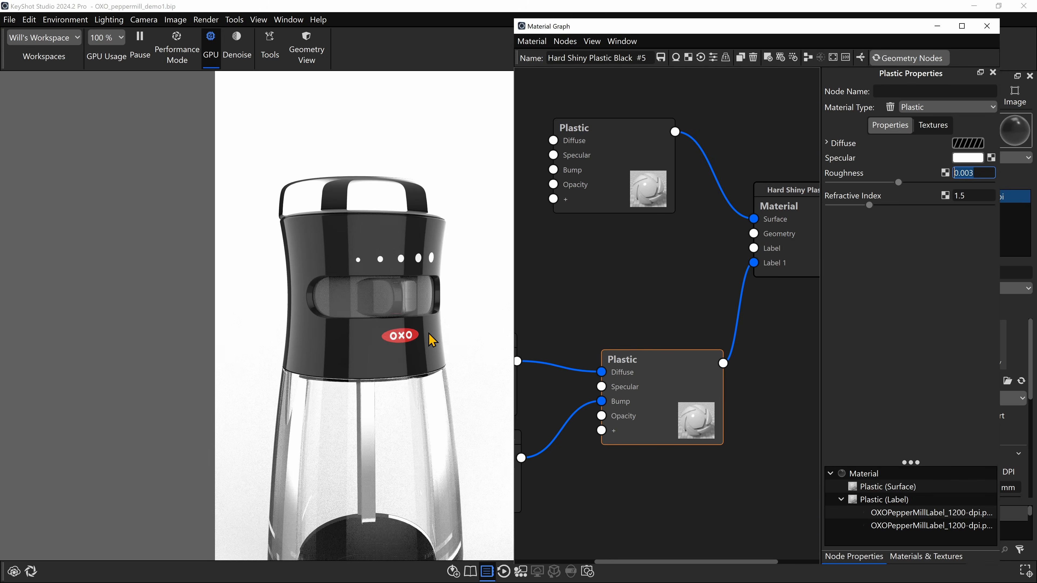
- Open the material of the inner part in the shell's oval opening and switch its plastic's diffuse colour to the HSV colour space
drag(431, 347, 436, 370)
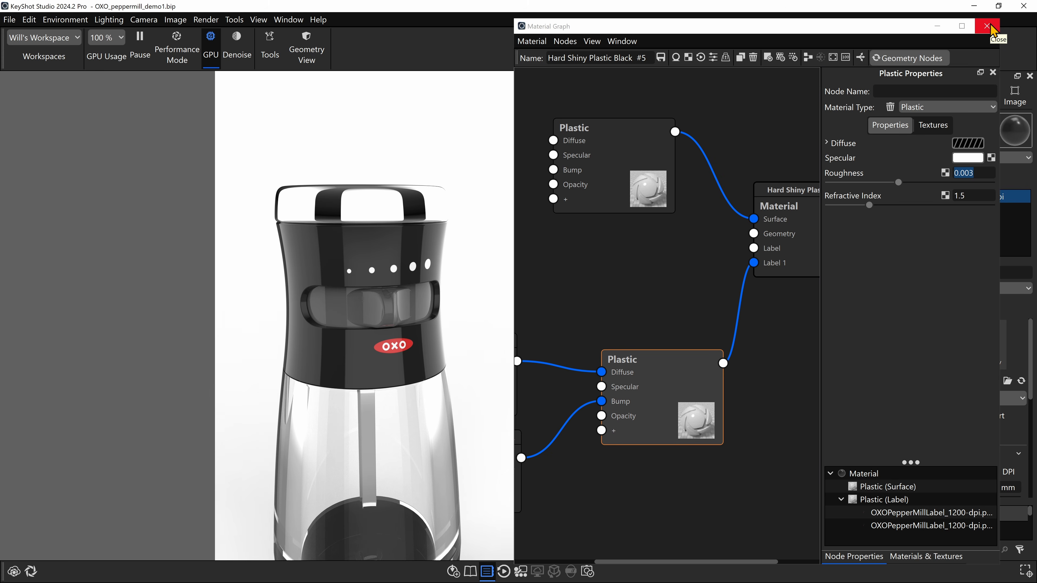
drag(476, 231, 469, 253)
double_click(394, 307)
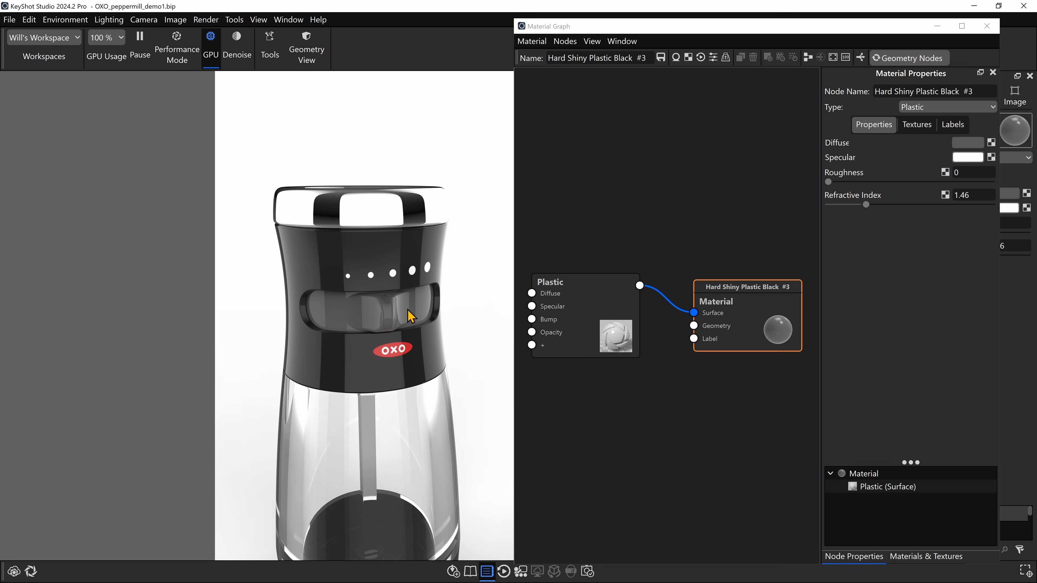
scroll(408, 316, up, 3)
drag(406, 316, 419, 310)
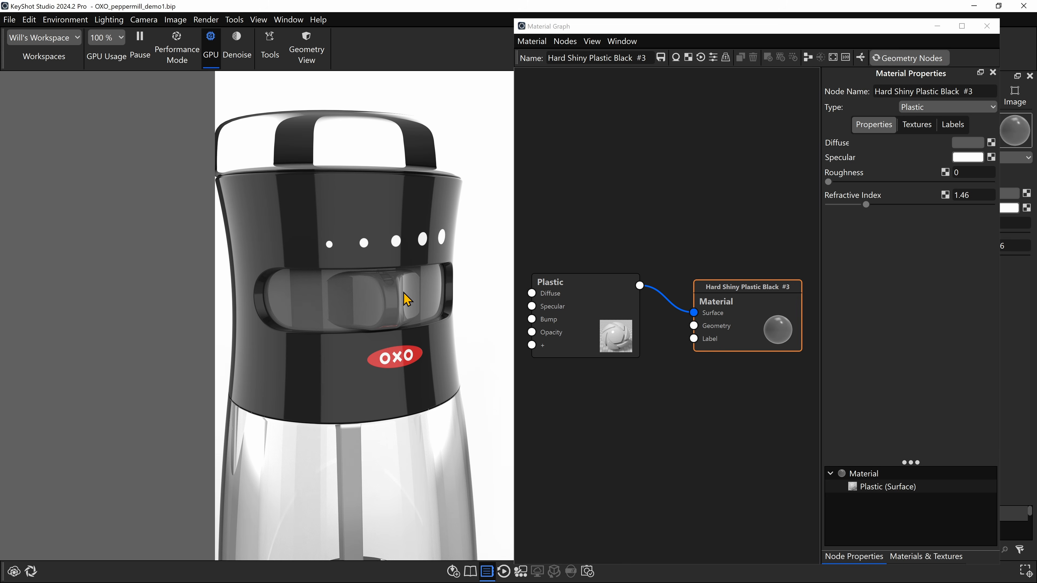
scroll(405, 300, up, 2)
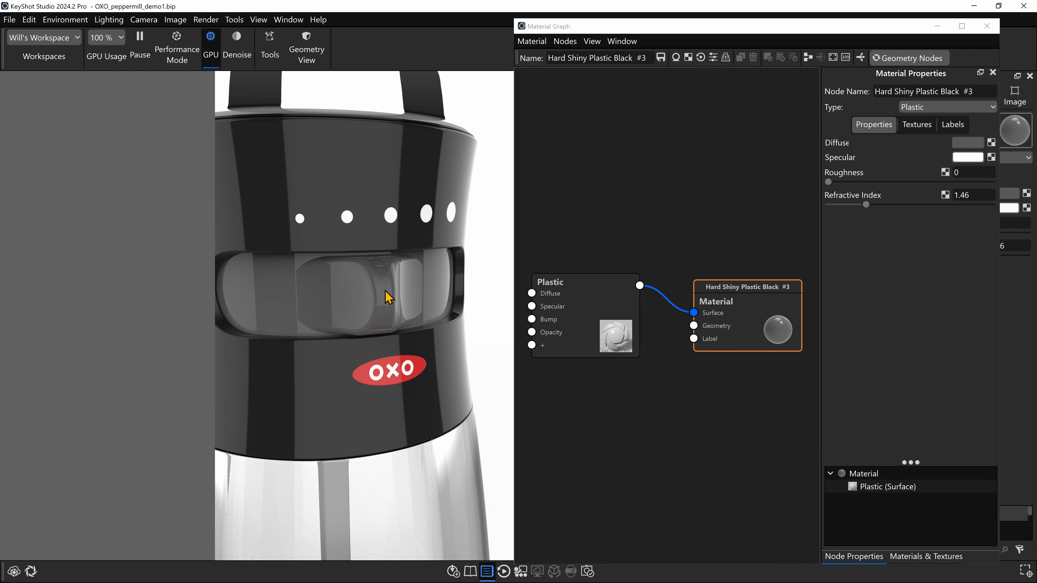
click(598, 296)
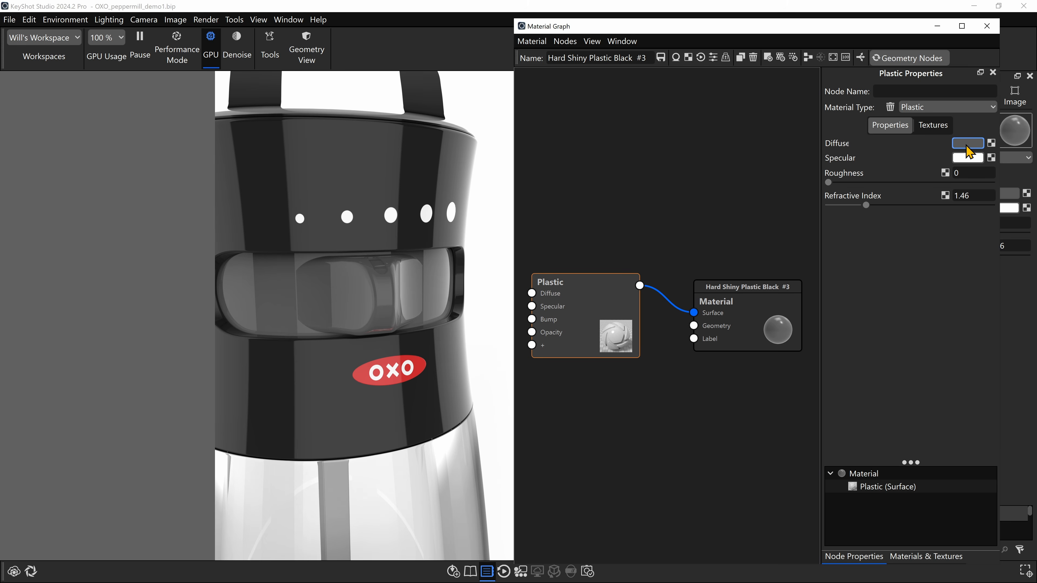
click(967, 144)
drag(943, 155, 710, 64)
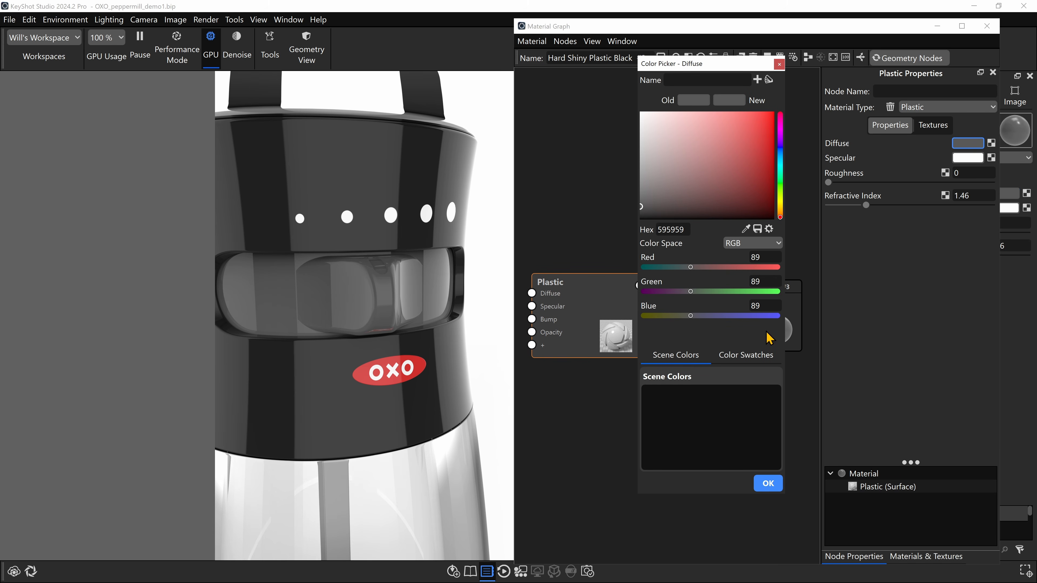
click(747, 245)
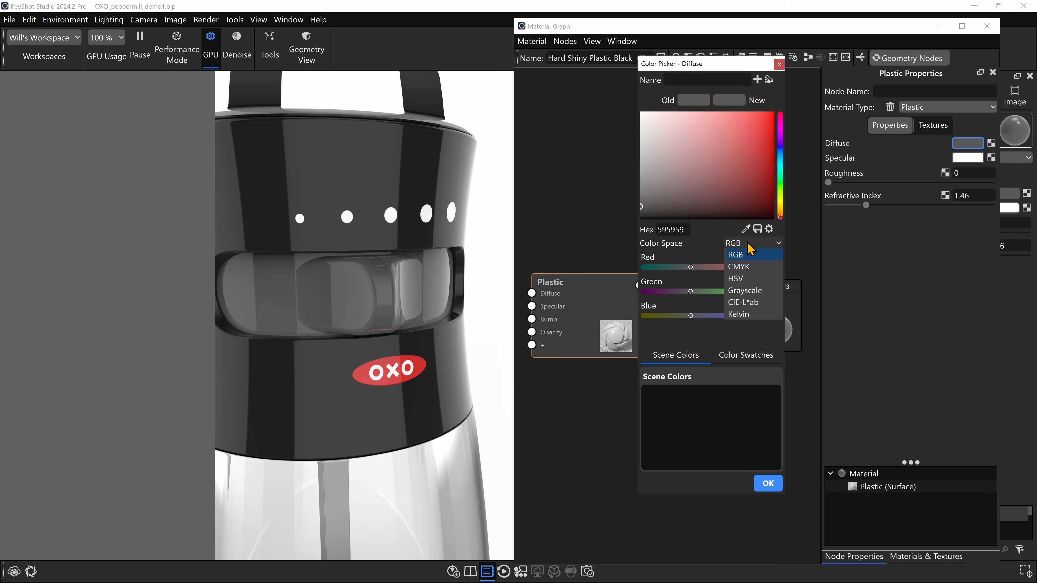
click(750, 280)
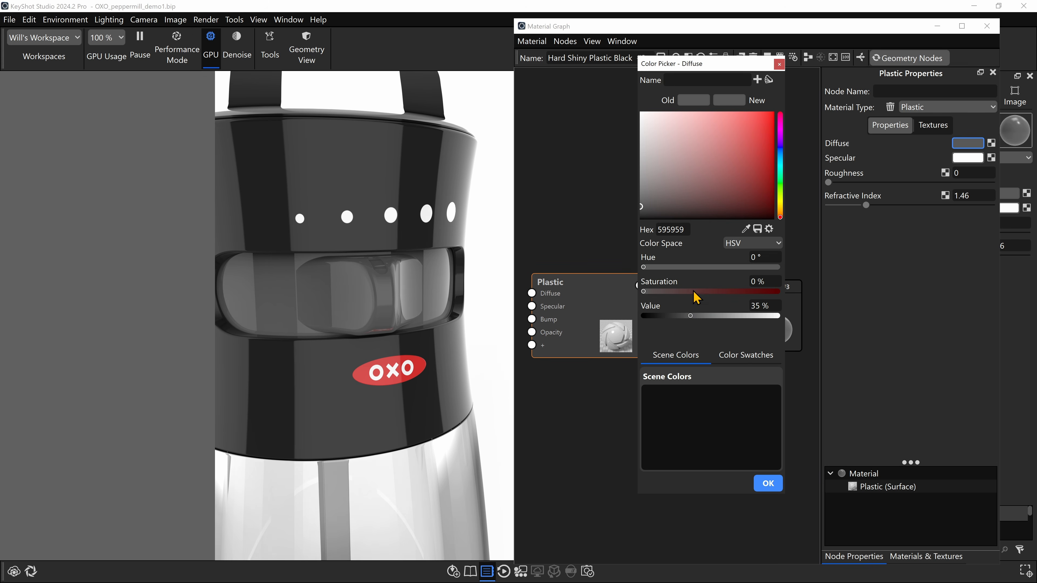
- Try a diffuse tint with 59% saturation, shift the hue to 60°, and return the saturation to 0%
drag(656, 292, 722, 292)
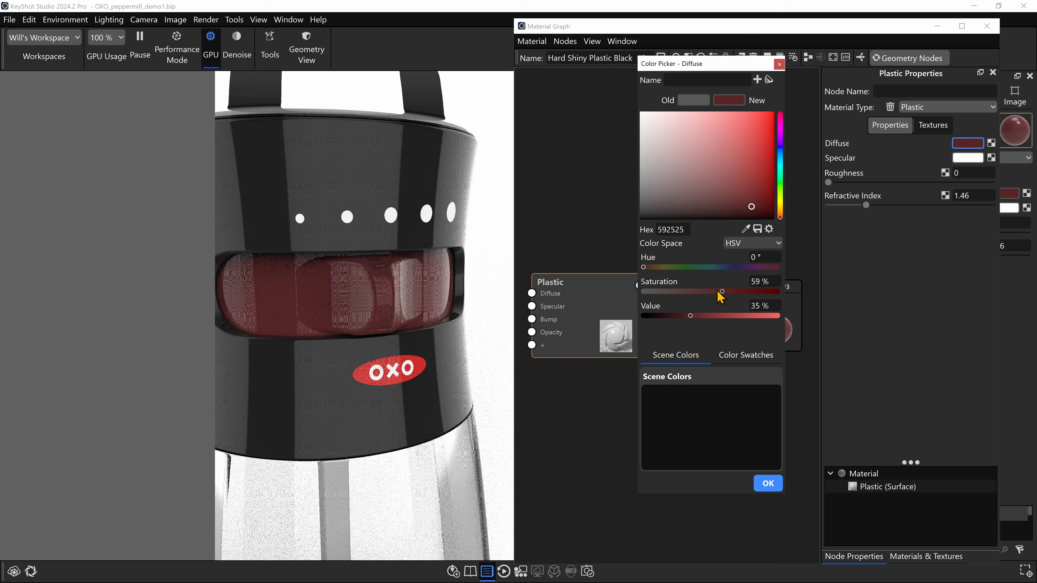
mouse_move(649, 267)
mouse_down()
mouse_move(730, 272)
mouse_move(669, 271)
mouse_up()
drag(723, 292, 639, 293)
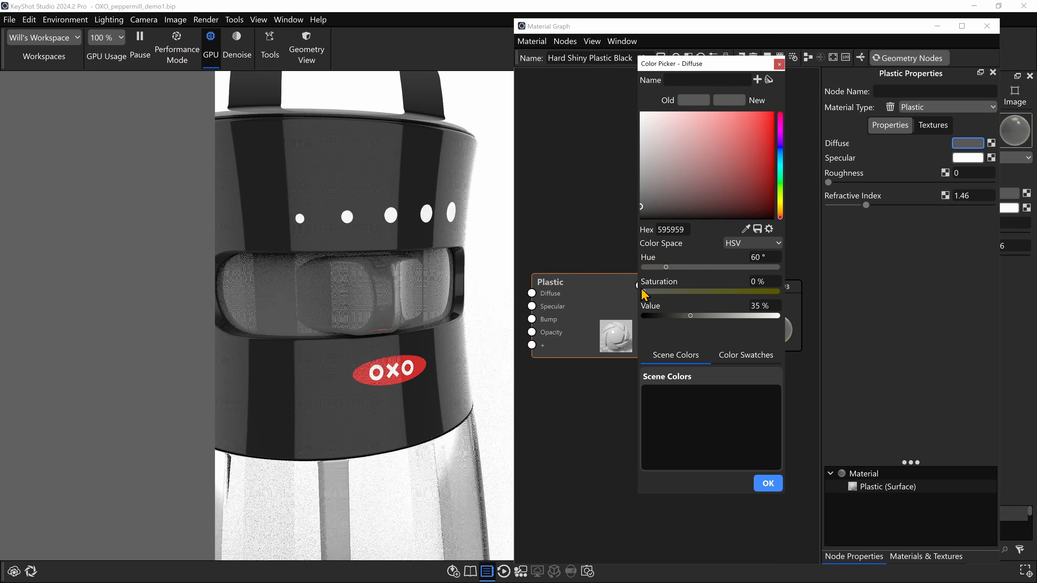
- Set the inner part's diffuse colour value to 12% and accept the colour
click(762, 304)
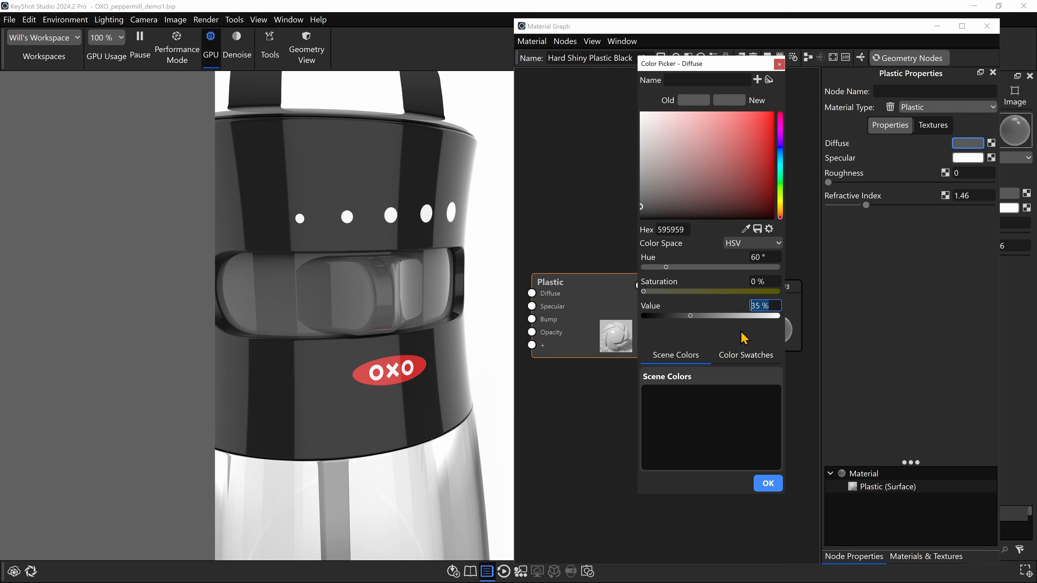
text(12)
key(Return)
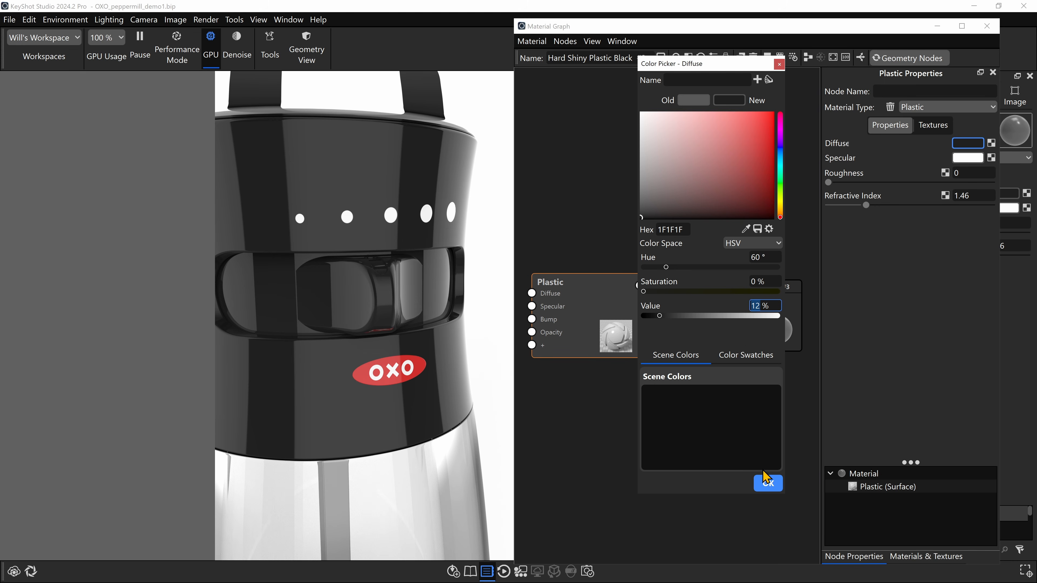
click(764, 478)
- Set the roughness of the inner part's plastic to 0.15
click(968, 173)
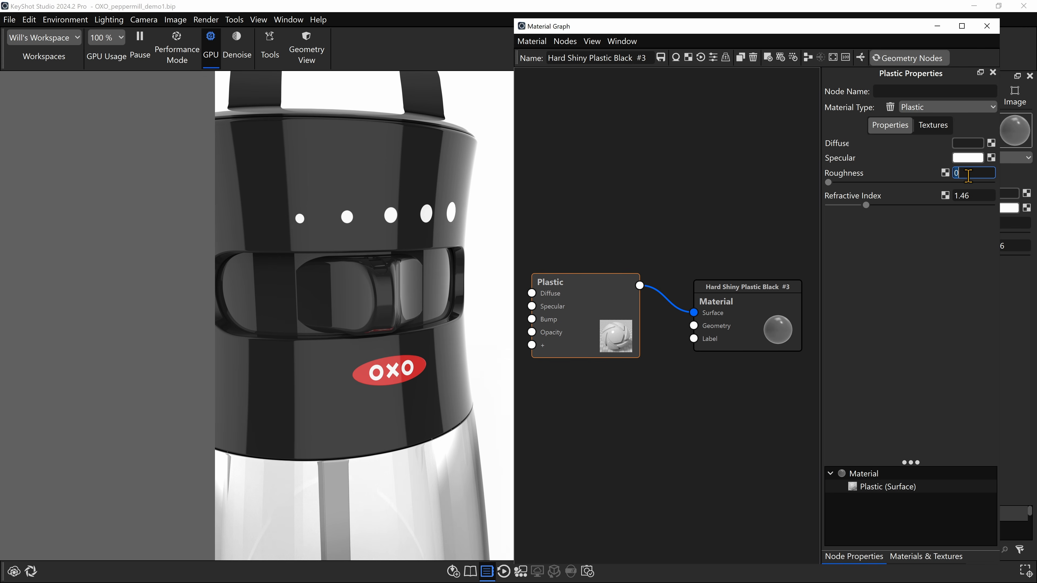
text(0.15)
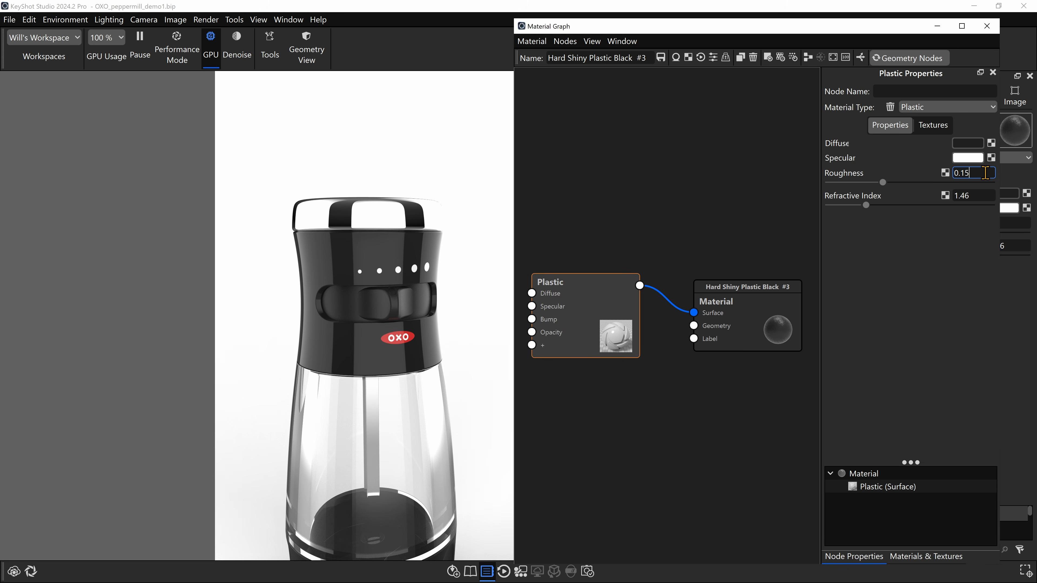
key(Return)
- Open the rubber base's material graph and rearrange its Material, Plastic and Noise nodes into a compact layout
drag(352, 367, 323, 374)
middle_drag(430, 429, 417, 369)
drag(416, 370, 408, 411)
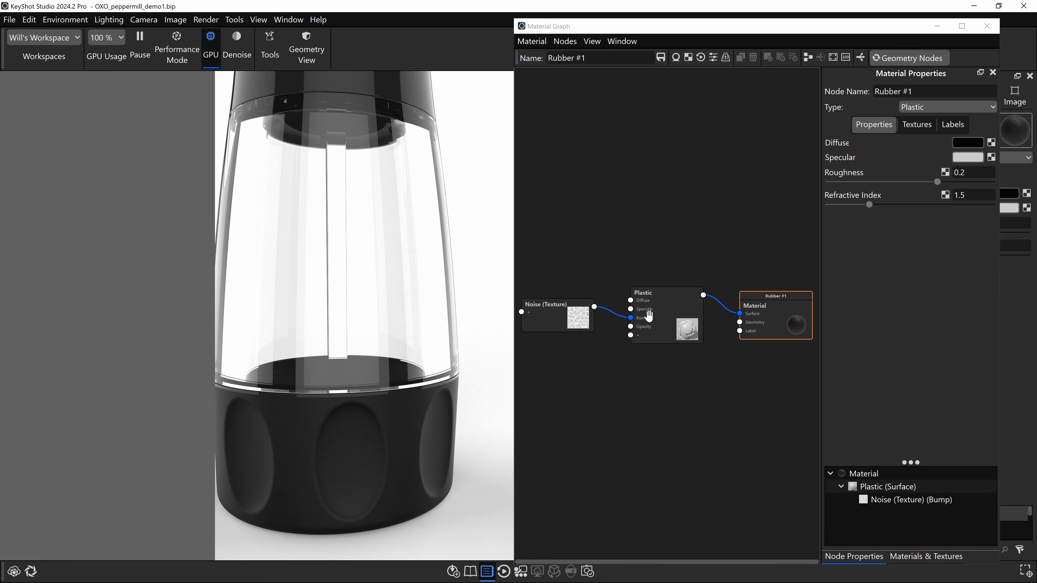
drag(786, 309, 773, 135)
key(f)
scroll(670, 343, up, 3)
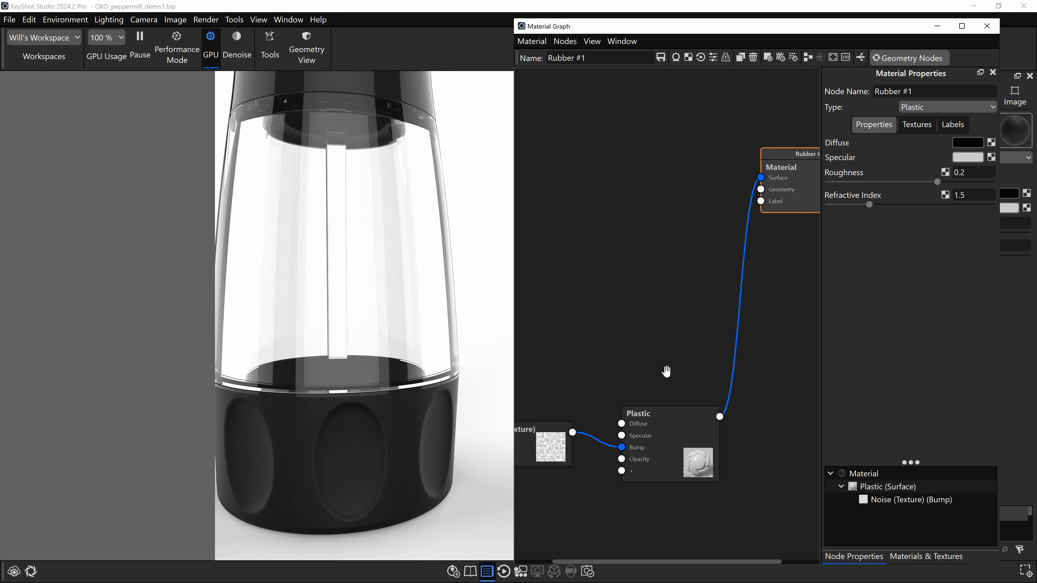
drag(639, 456, 649, 258)
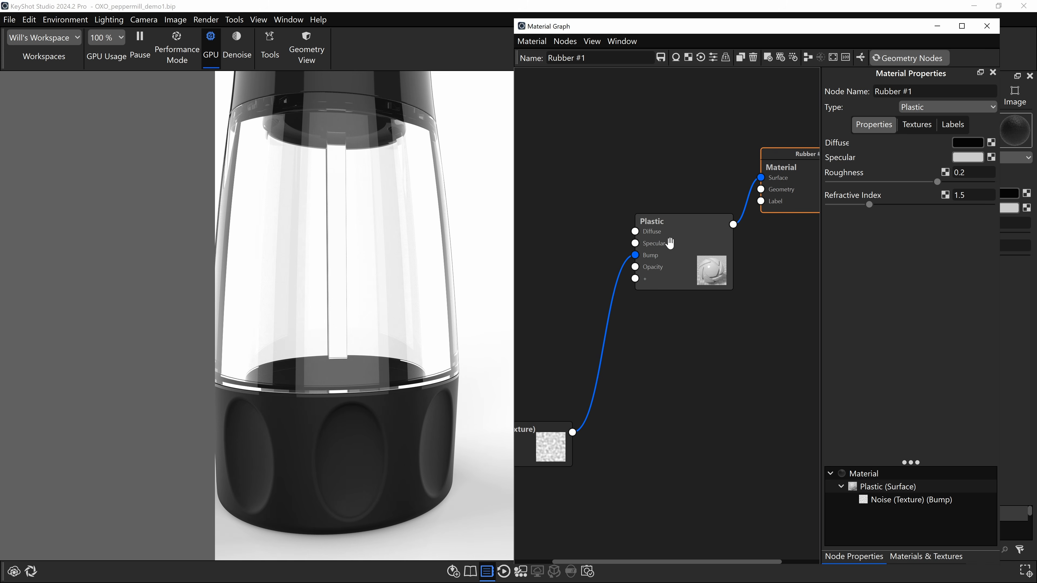
drag(539, 429, 596, 352)
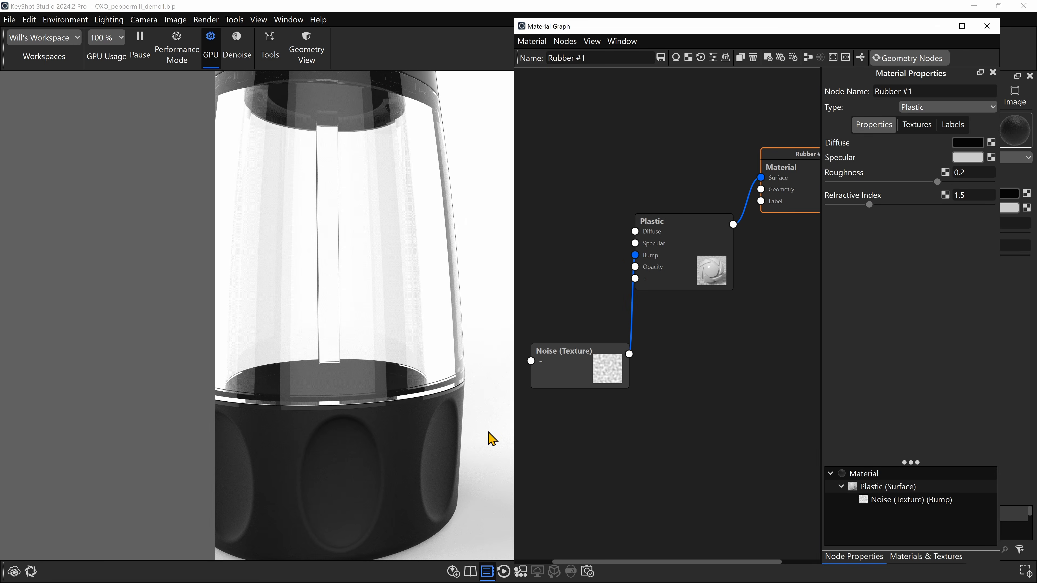
- Move the Noise texture node slightly higher and preview its colour close up on the rubber base
scroll(404, 463, up, 10)
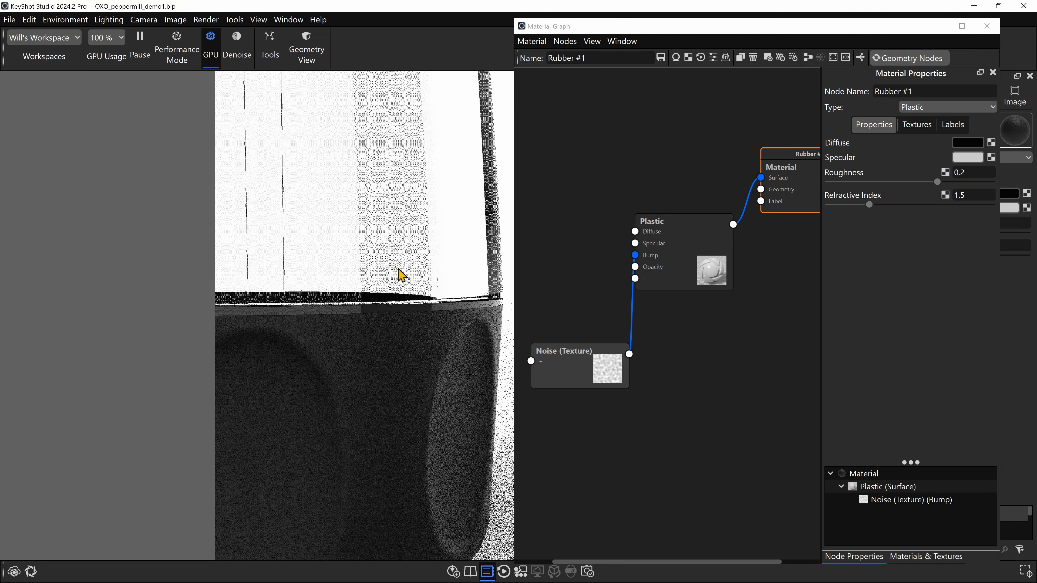
drag(460, 390, 389, 301)
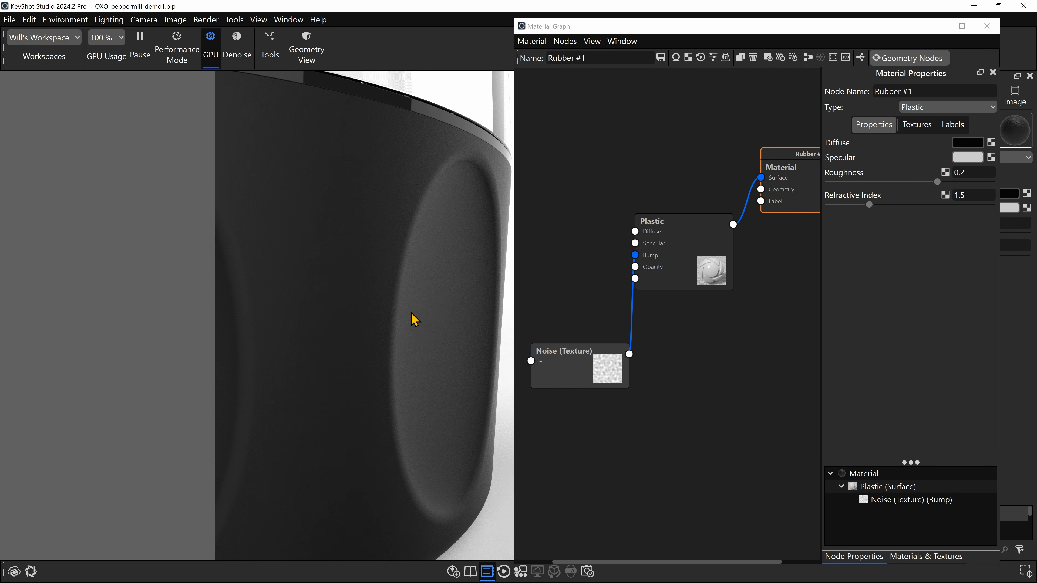
click(586, 363)
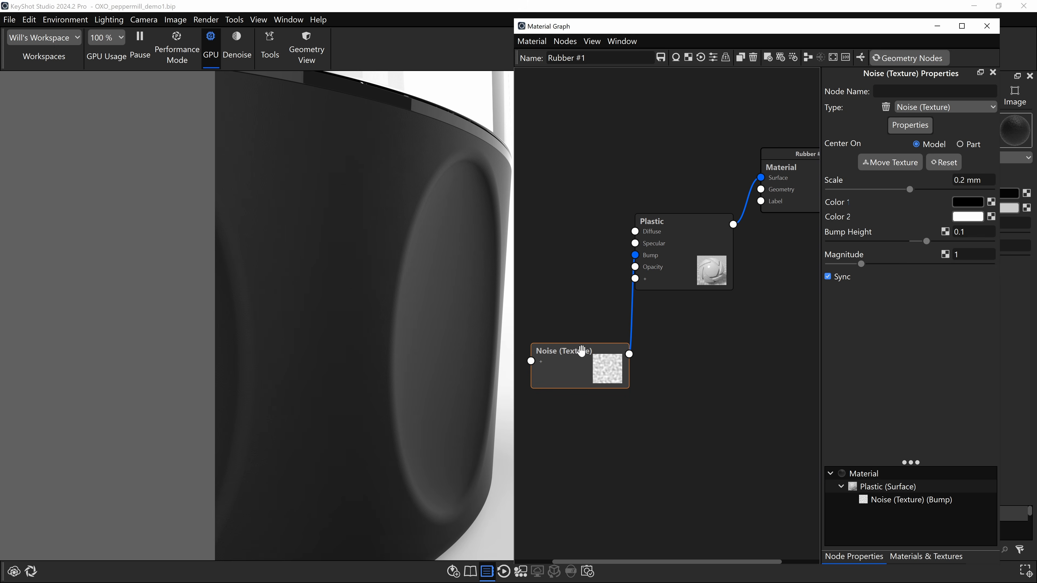
drag(582, 351, 575, 331)
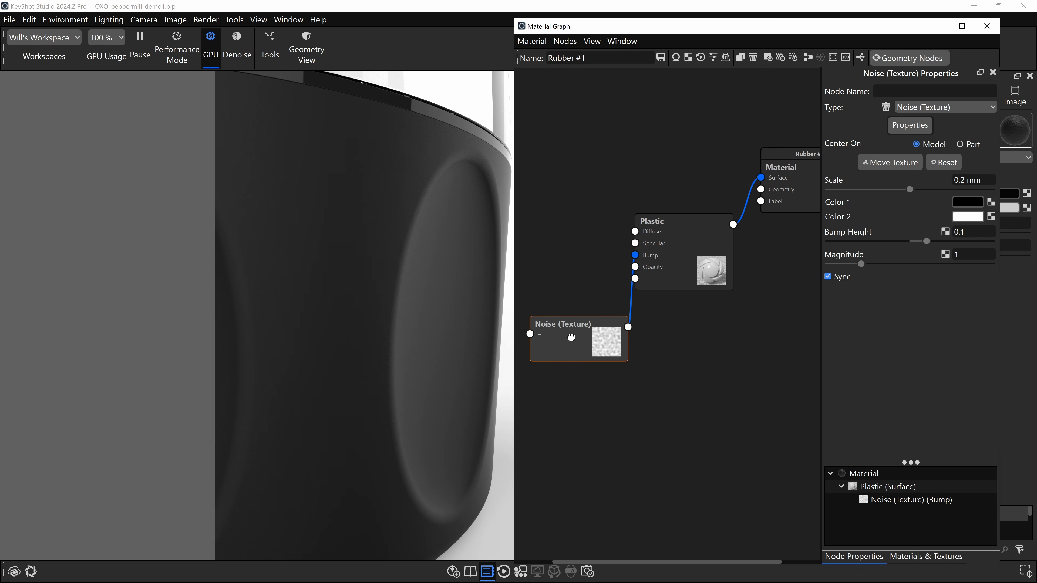
right_click(573, 344)
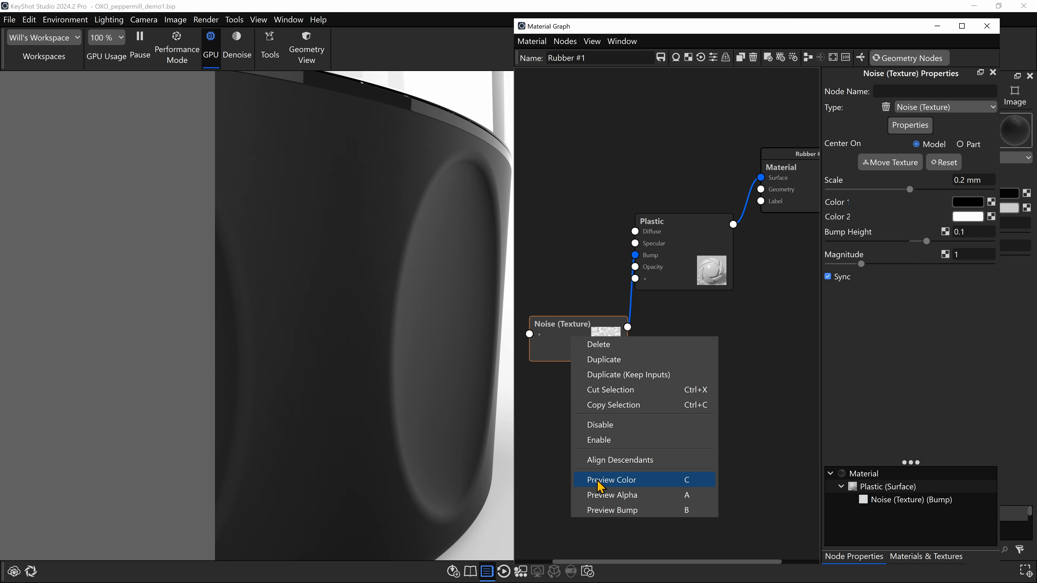
click(690, 483)
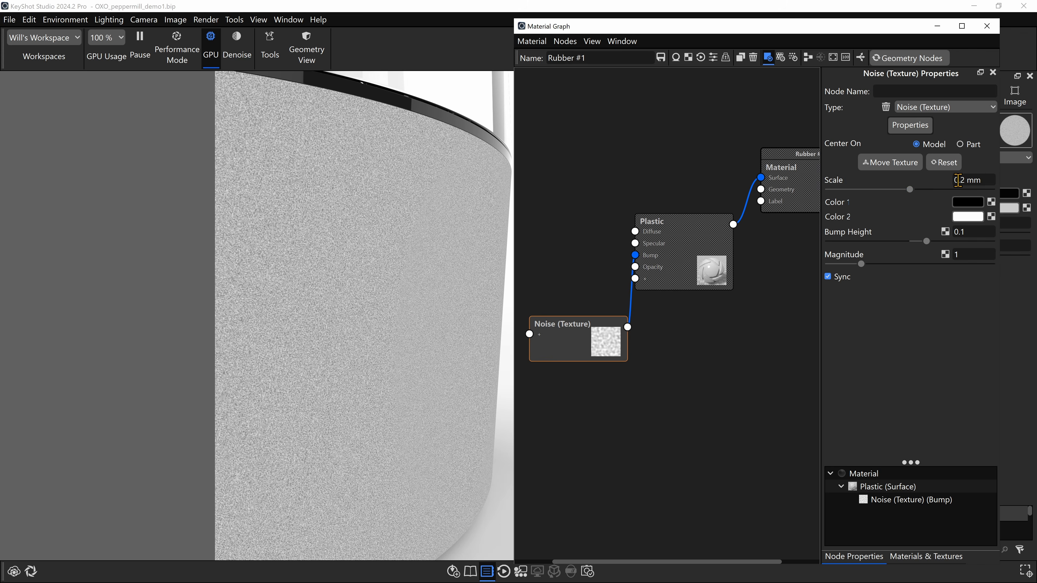
- Set the Noise texture's scale to 0.35 mm and turn its colour preview off
click(957, 180)
text(.35)
key(Return)
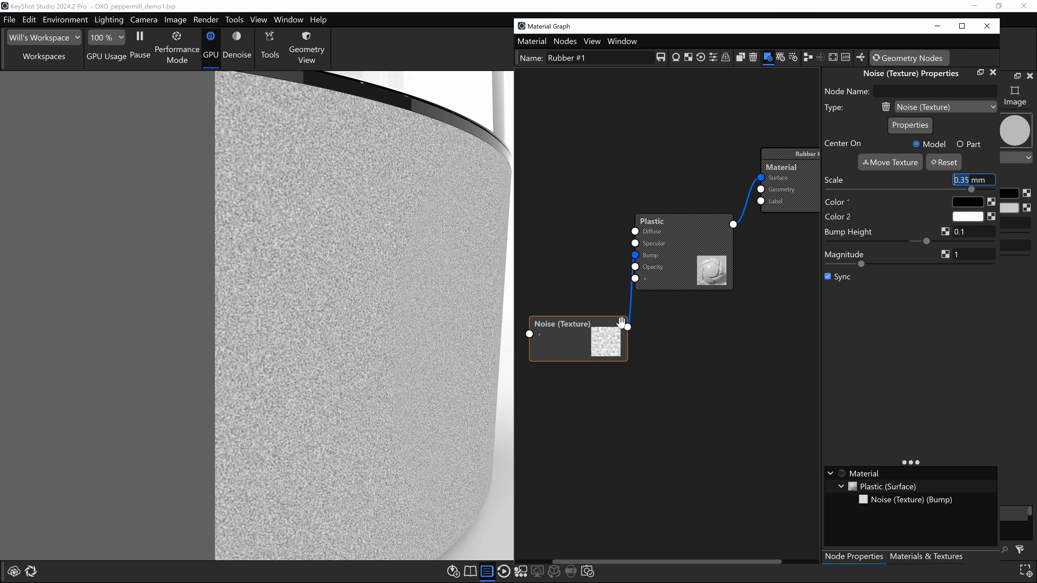
click(571, 335)
key(c)
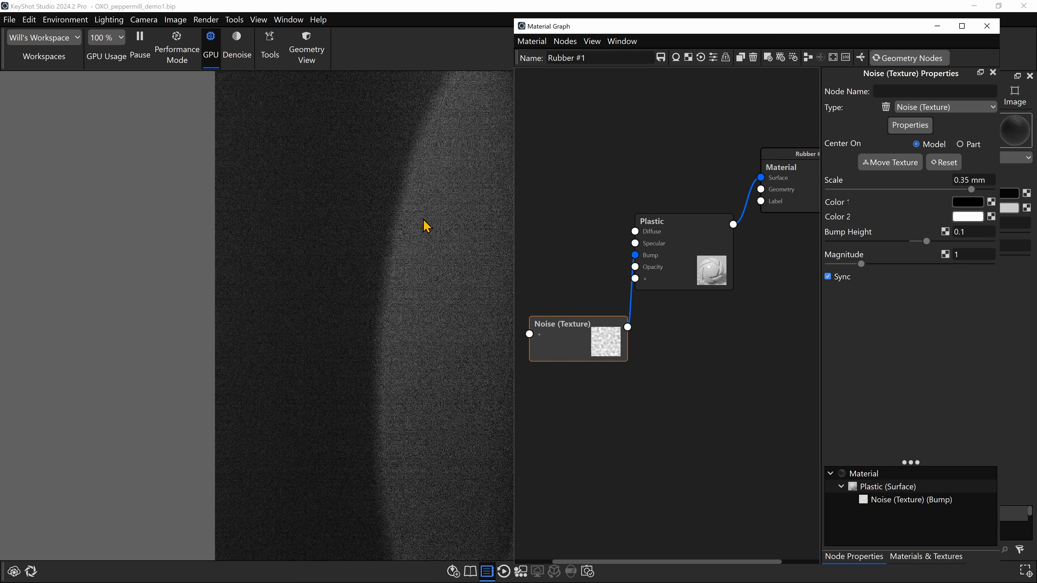
- Set the Noise texture's bump height to 0.5 and check the rubber base from near and far
click(969, 231)
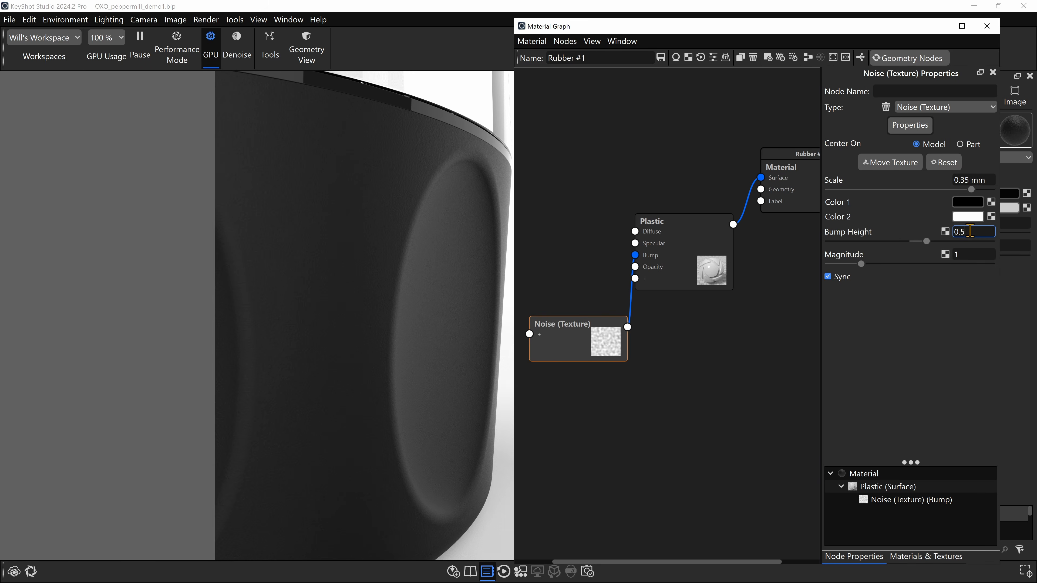
text(0.5)
key(Return)
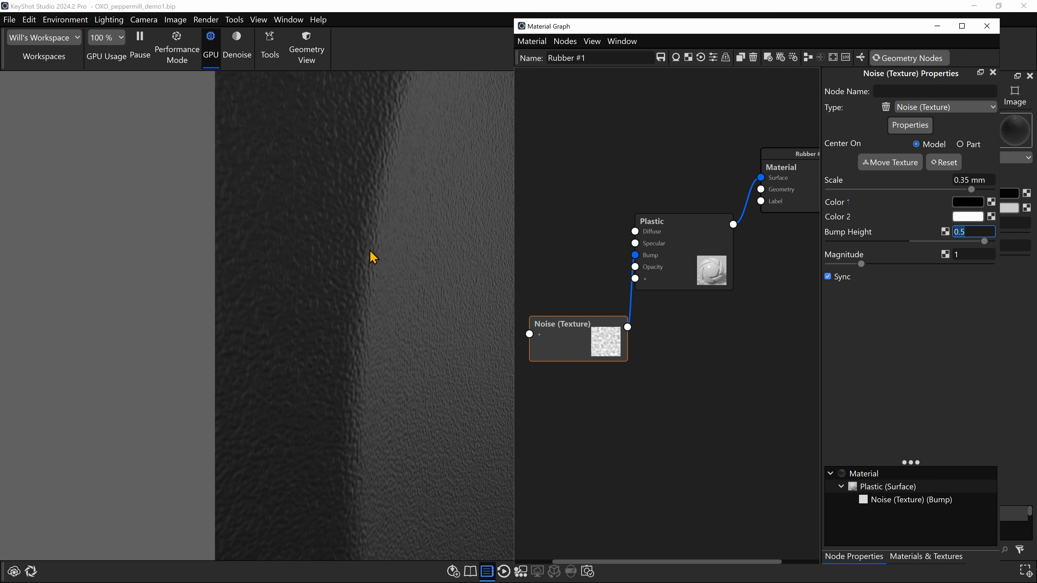
scroll(368, 286, down, 10)
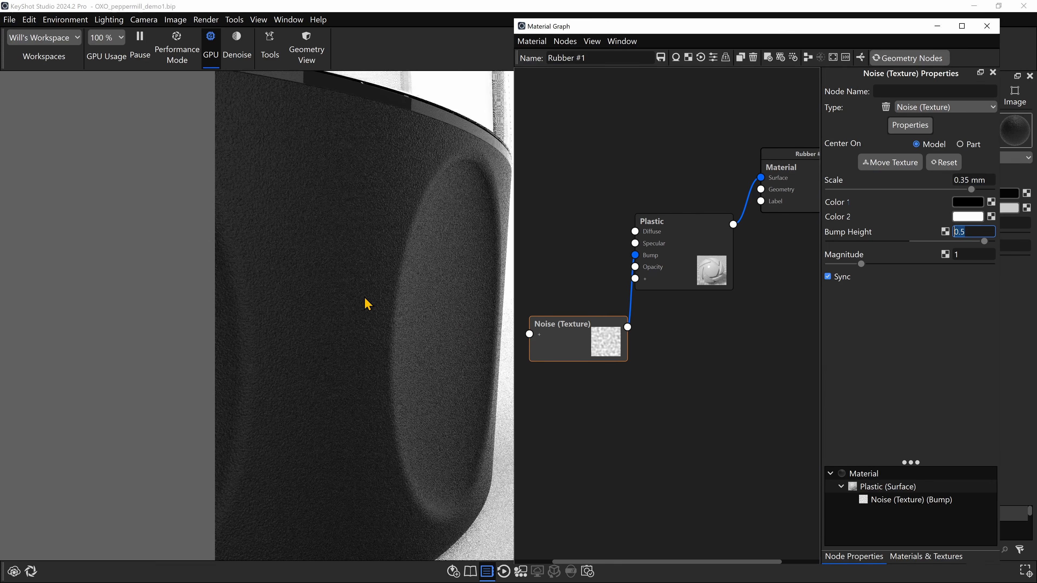
scroll(345, 296, down, 4)
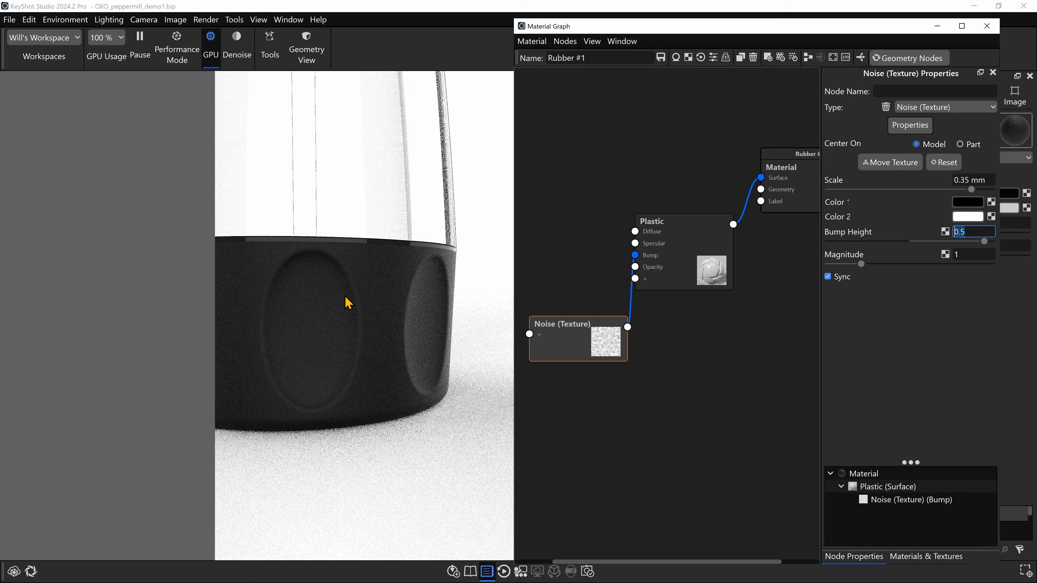
drag(345, 296, 401, 328)
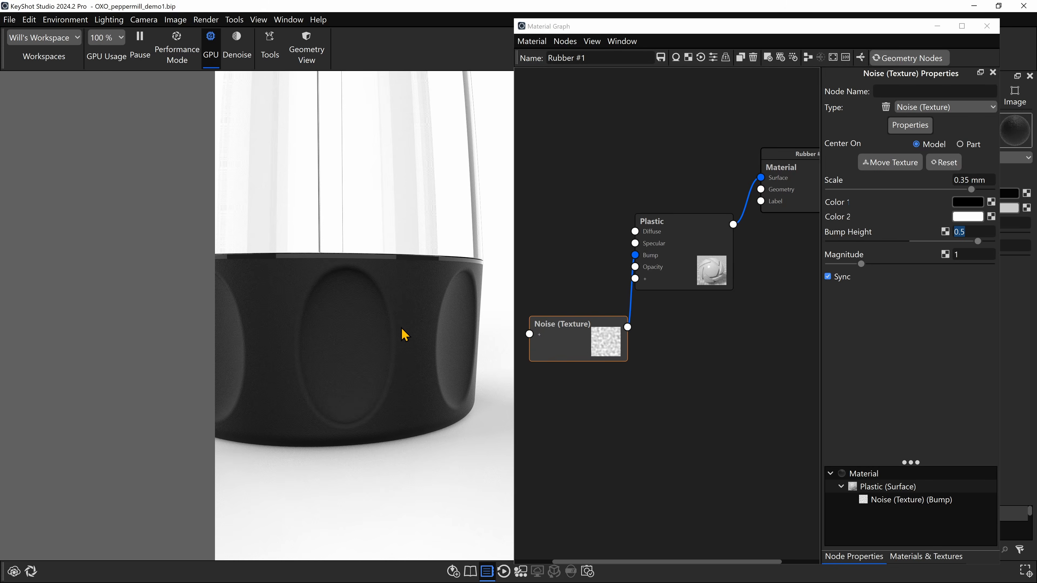
scroll(404, 334, up, 5)
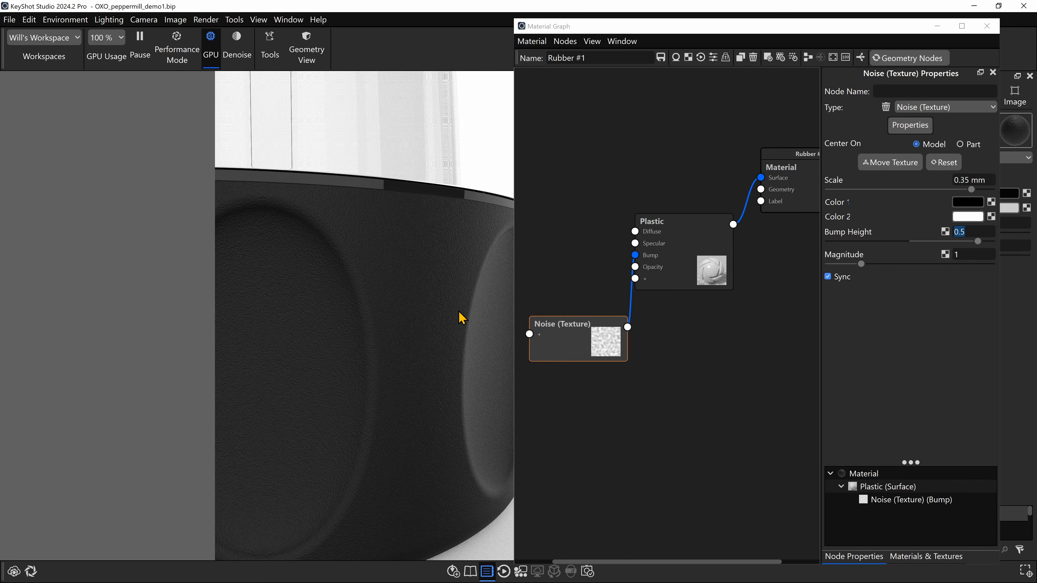
- Set the Noise texture's scale to 0.25 mm and check the rubber base from farther away
click(969, 180)
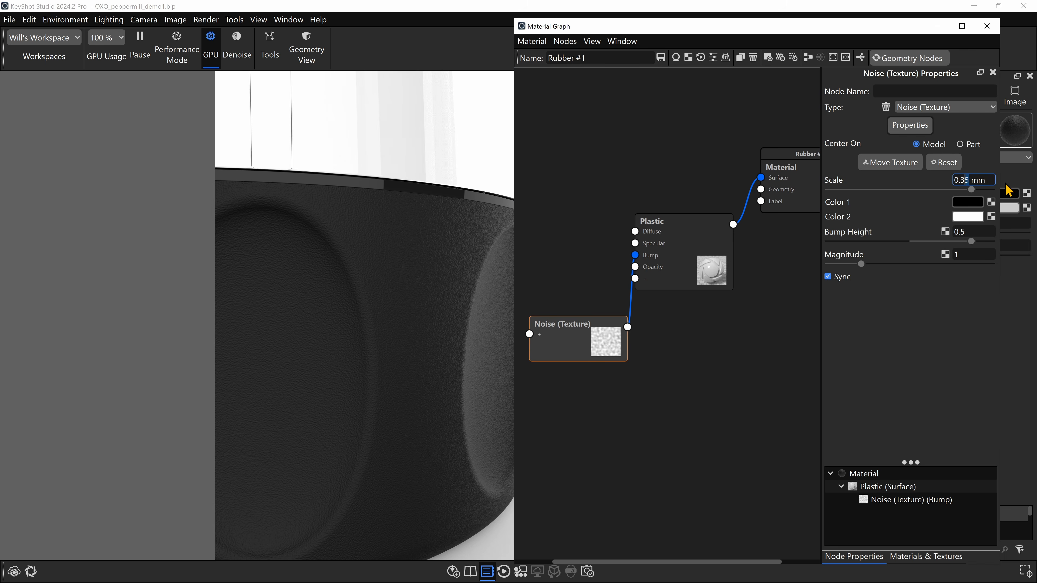
text(5)
key(Return)
scroll(377, 440, down, 3)
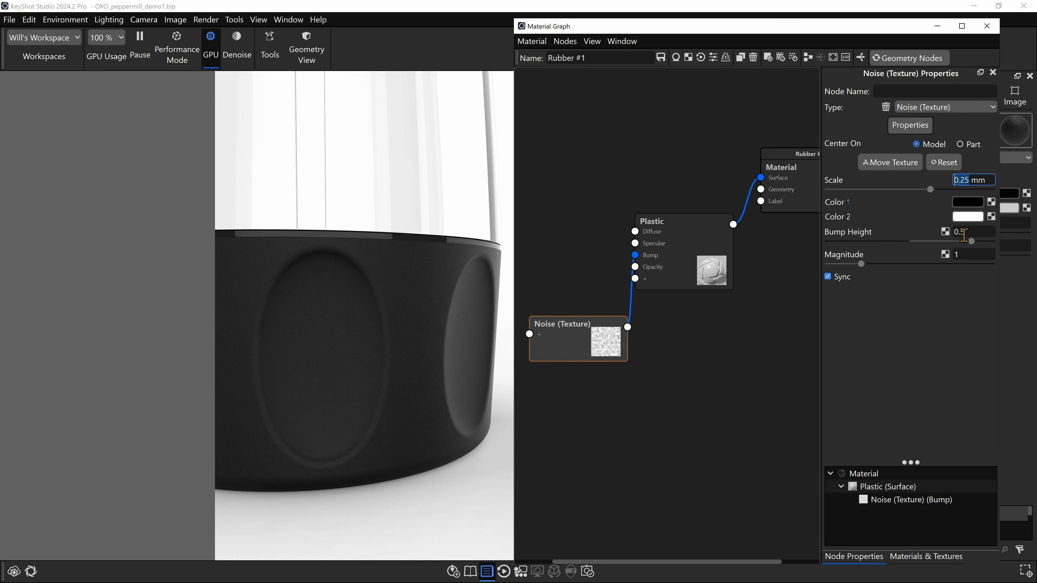
scroll(400, 358, down, 5)
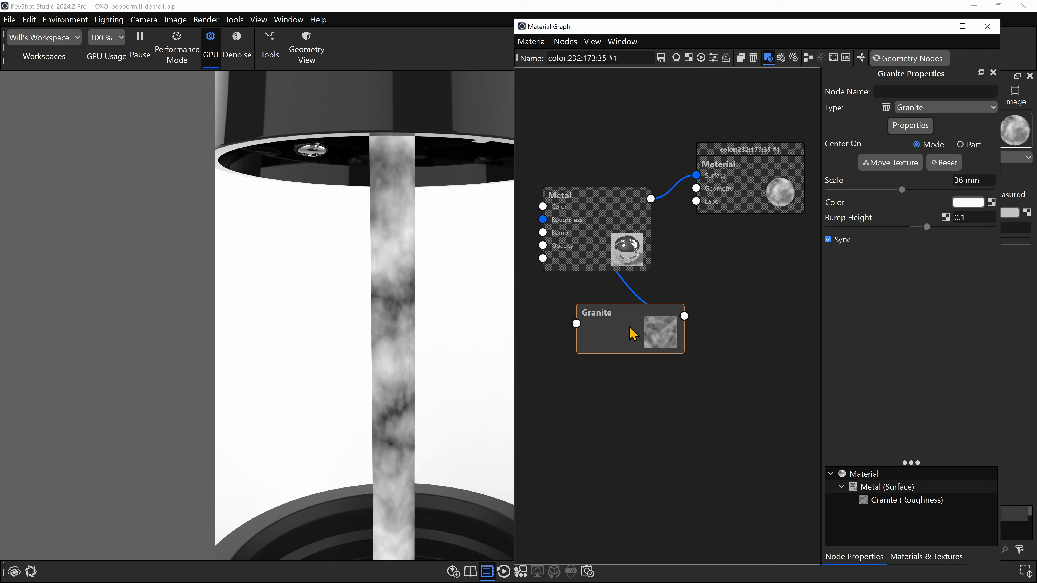
- Move the Granite texture node farther below the Metal node in the inner rod's material graph
drag(629, 331, 648, 433)
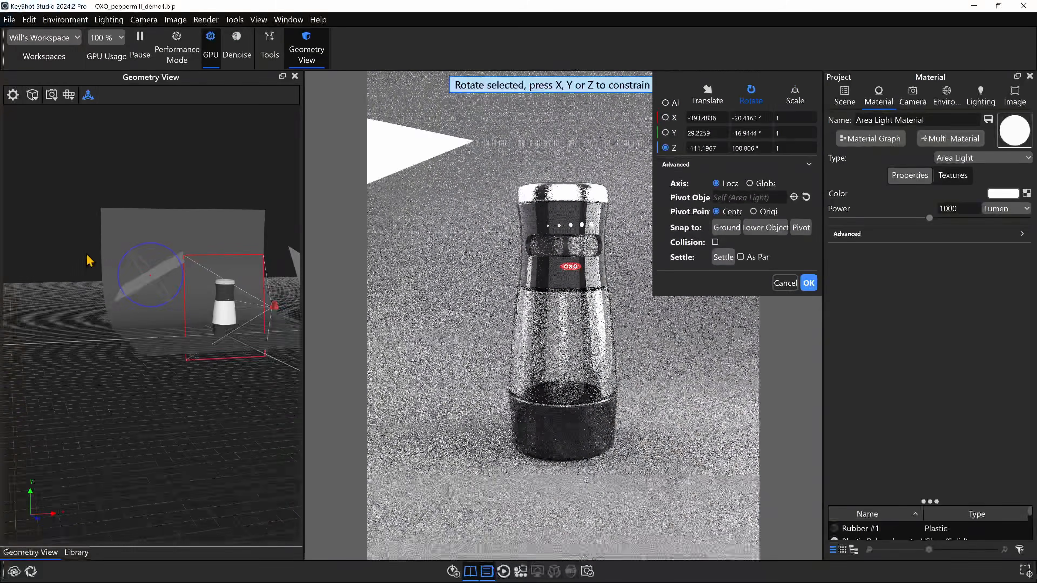